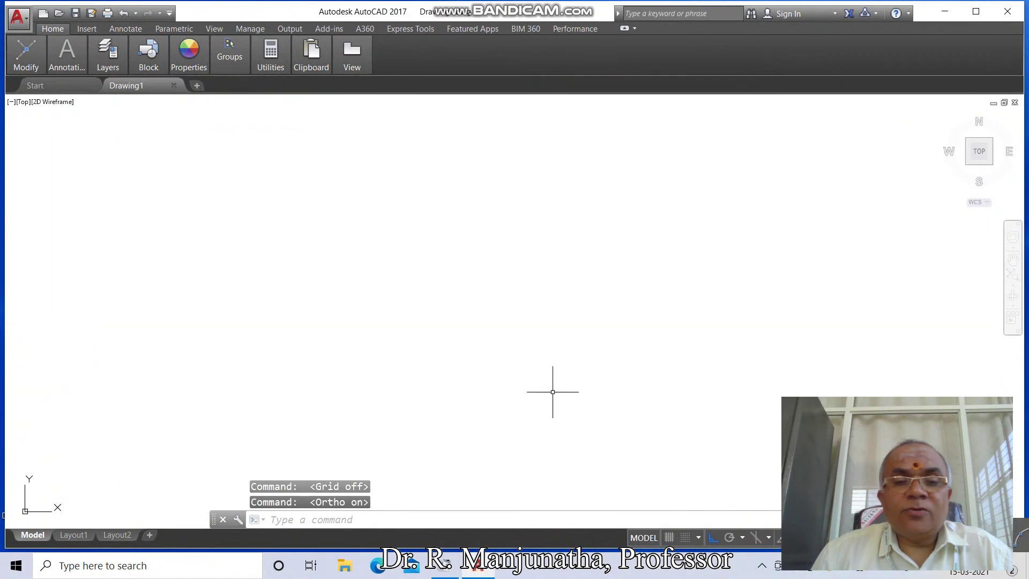
Set the drawing limits with LIM, keeping 0,0 and entering 297,210 as the upper-right corner.
type("LIMITS")
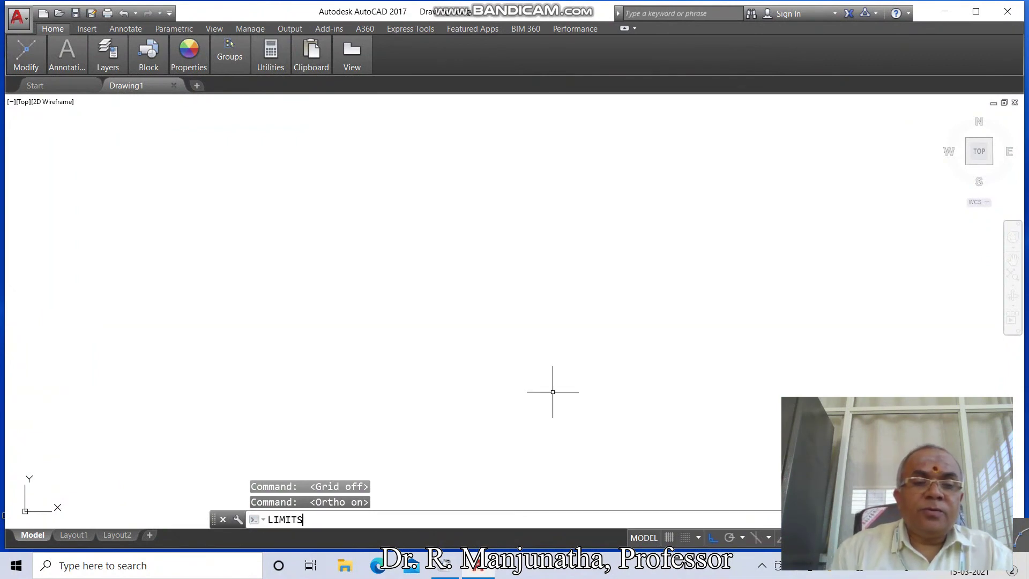
key("Return")
key("Return")
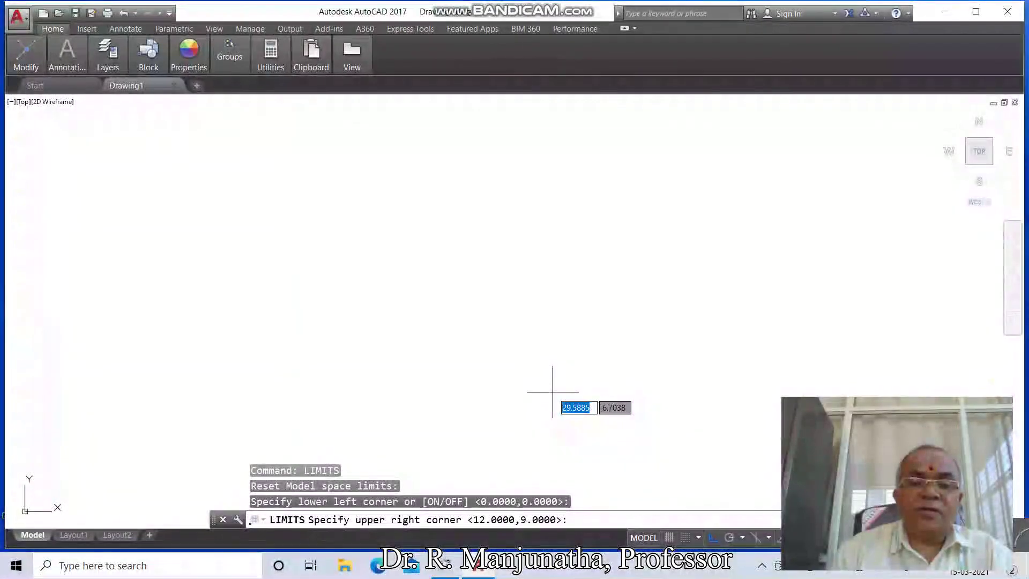
type("297")
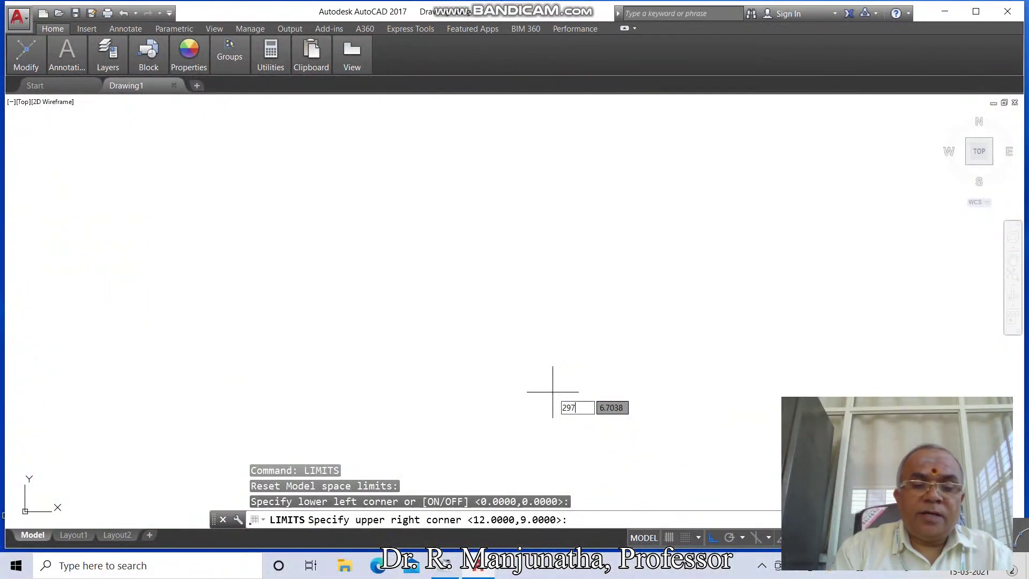
key("Tab")
type("210")
key("Return")
Zoom All so the whole 297 × 210 sheet fills the view.
type("z")
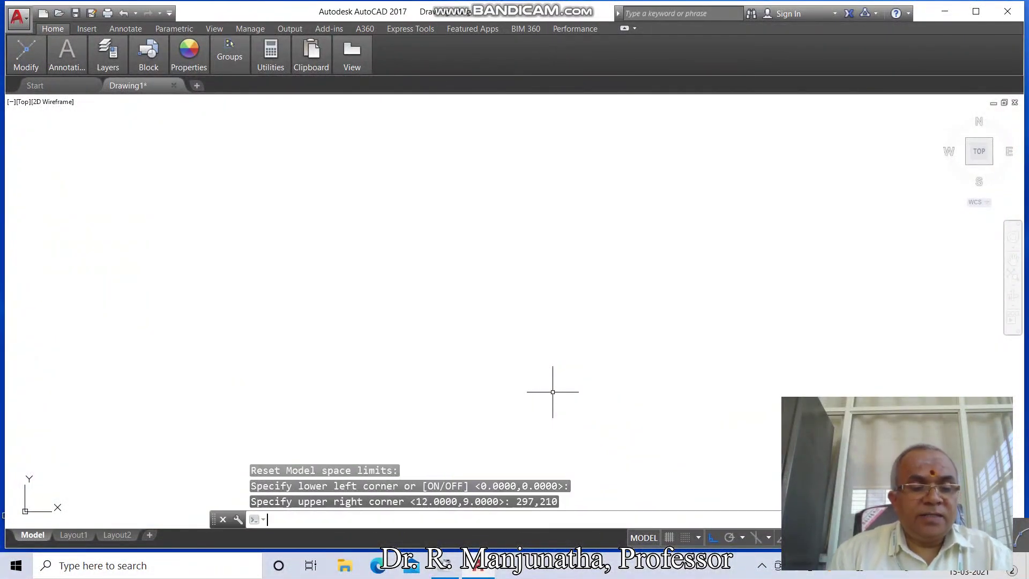
key("Return")
type("a")
key("Return")
type("l")
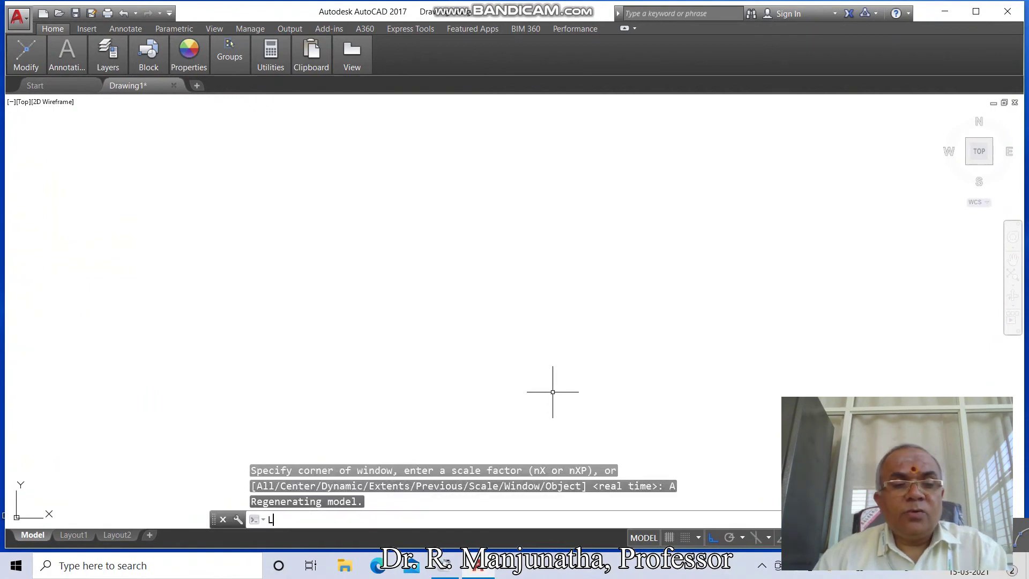
key("Return")
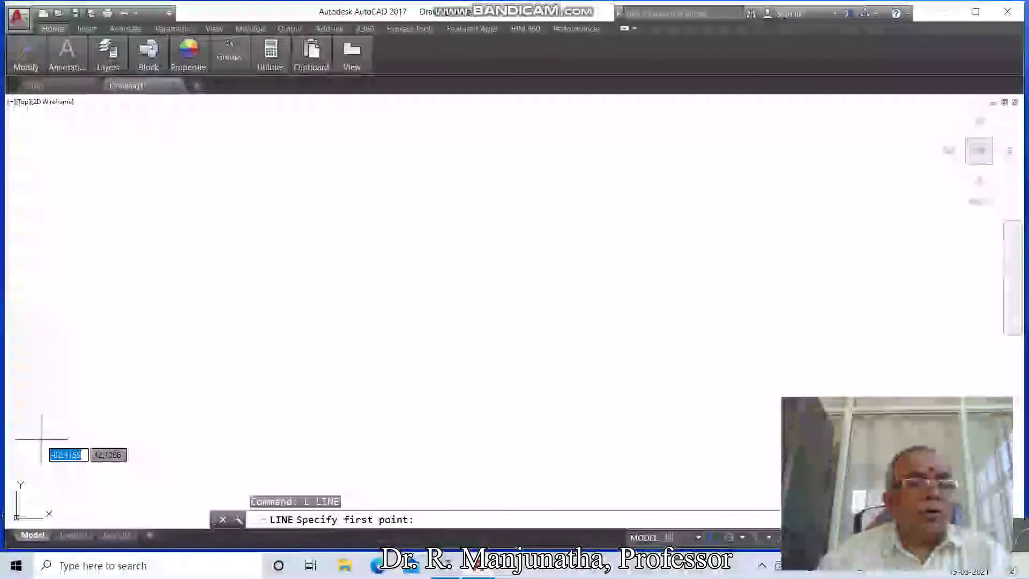
Draw a horizontal base line and a vertical line at its right end.
left_click(42, 439)
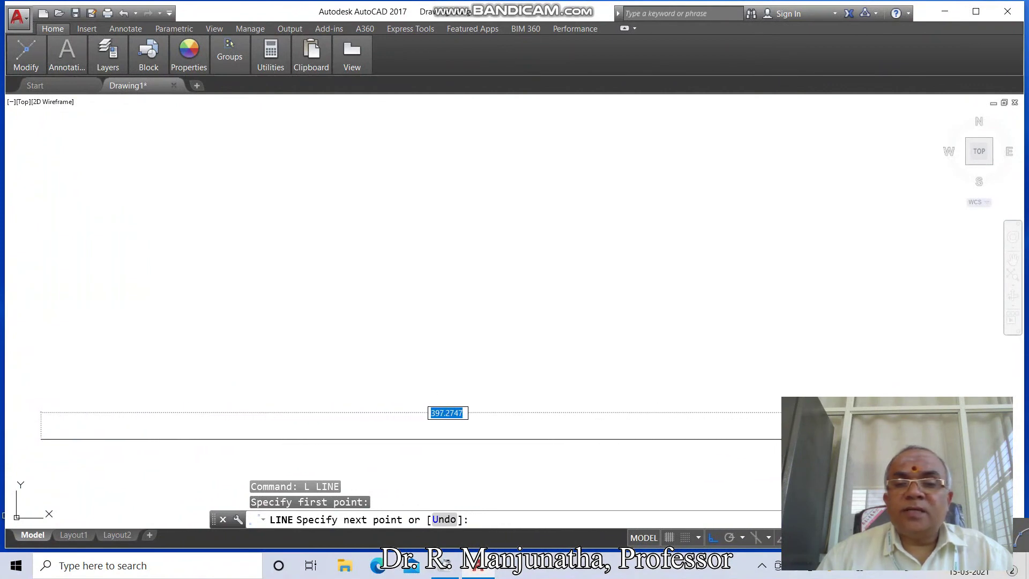
left_click(863, 439)
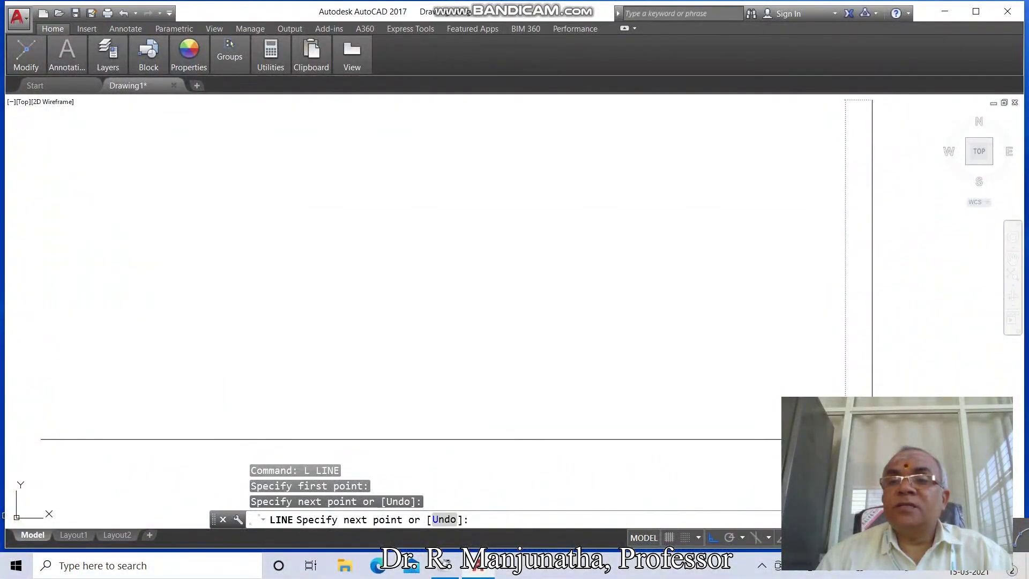
left_click(850, 99)
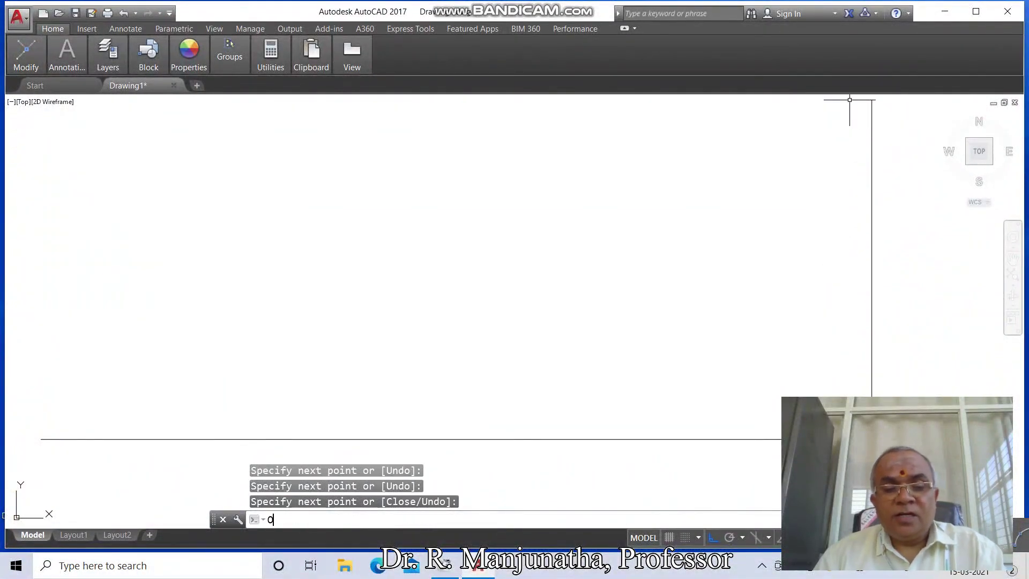
key("Return")
Offset the vertical line 297 to the left and the base line 210 upward.
type("2")
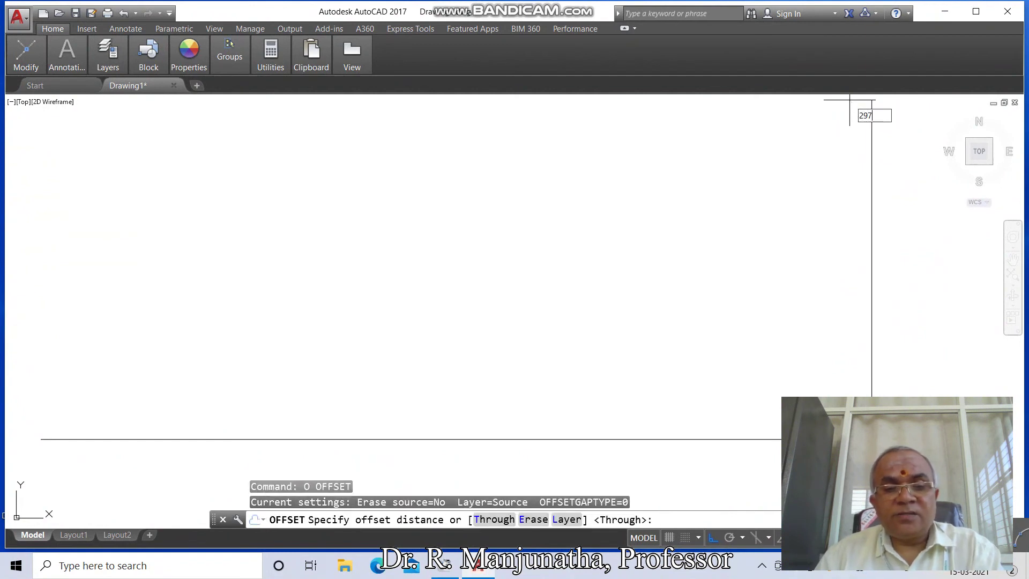
type("97")
key("Return")
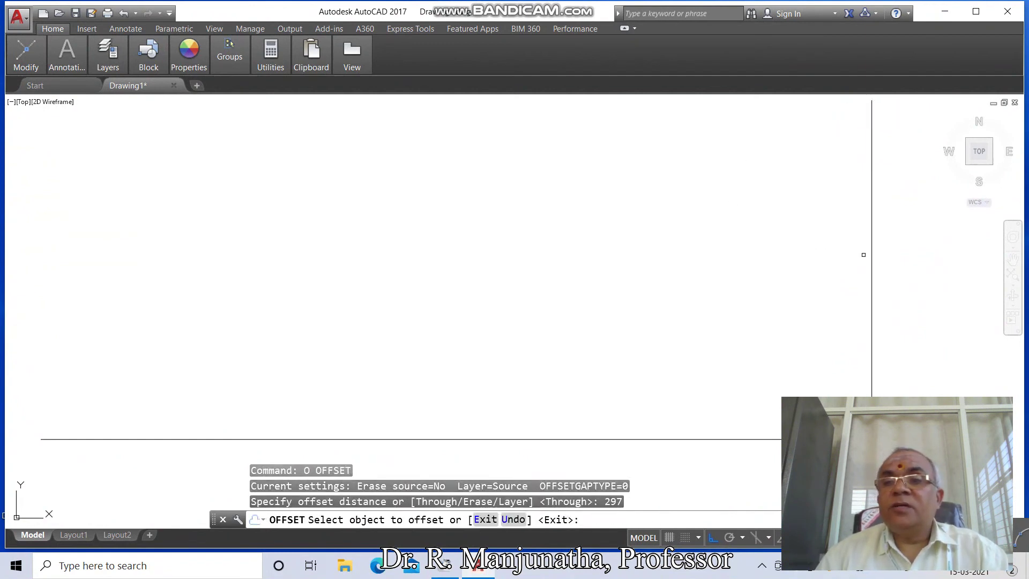
left_click(870, 255)
left_click(807, 268)
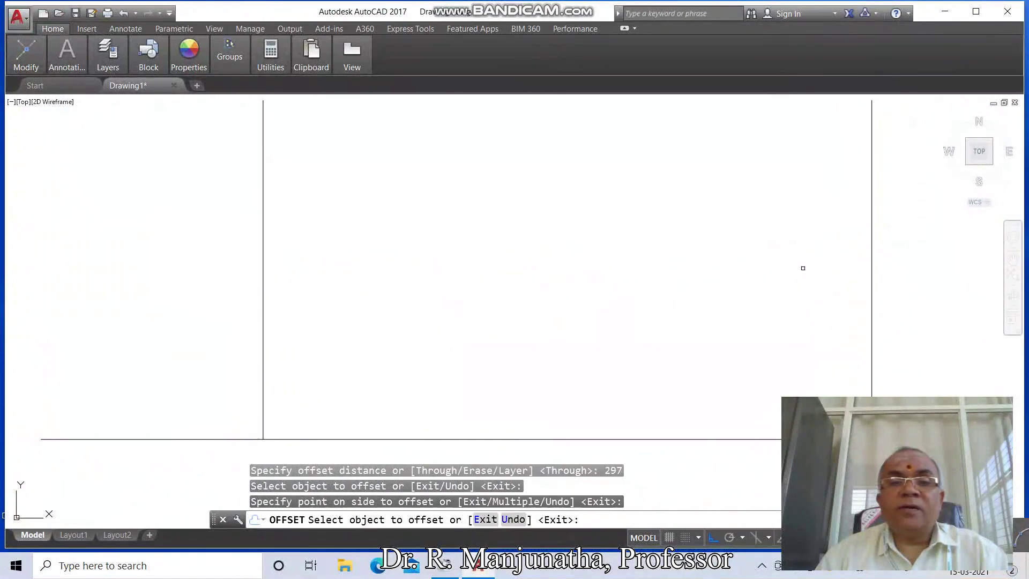
key("Return")
key("Return")
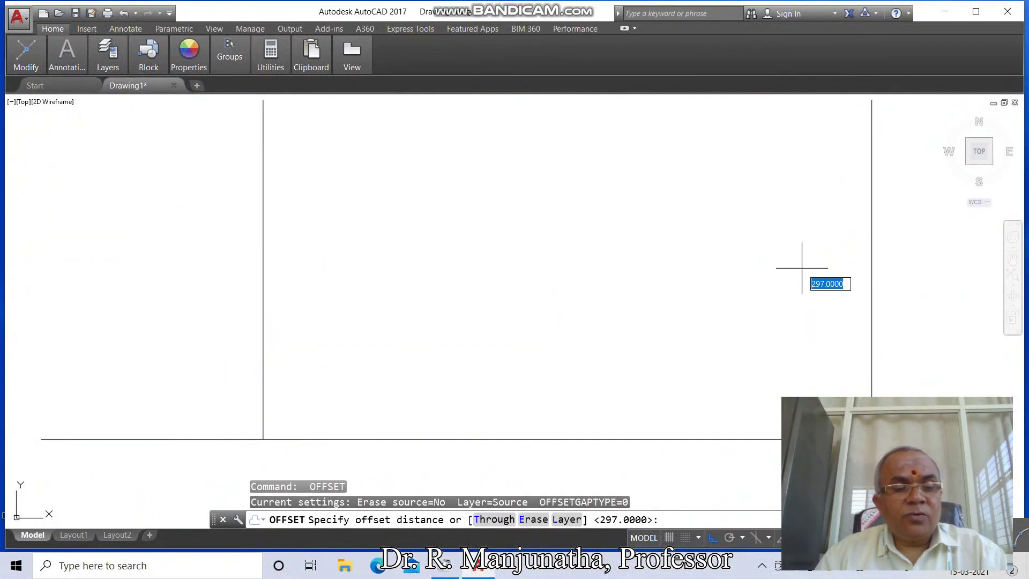
type("210")
key("Return")
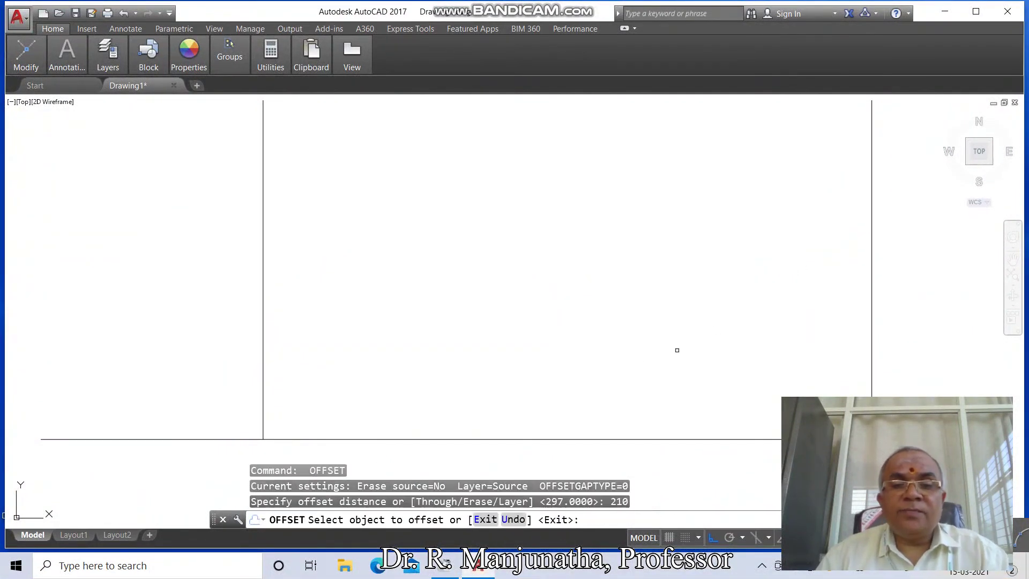
left_click(500, 438)
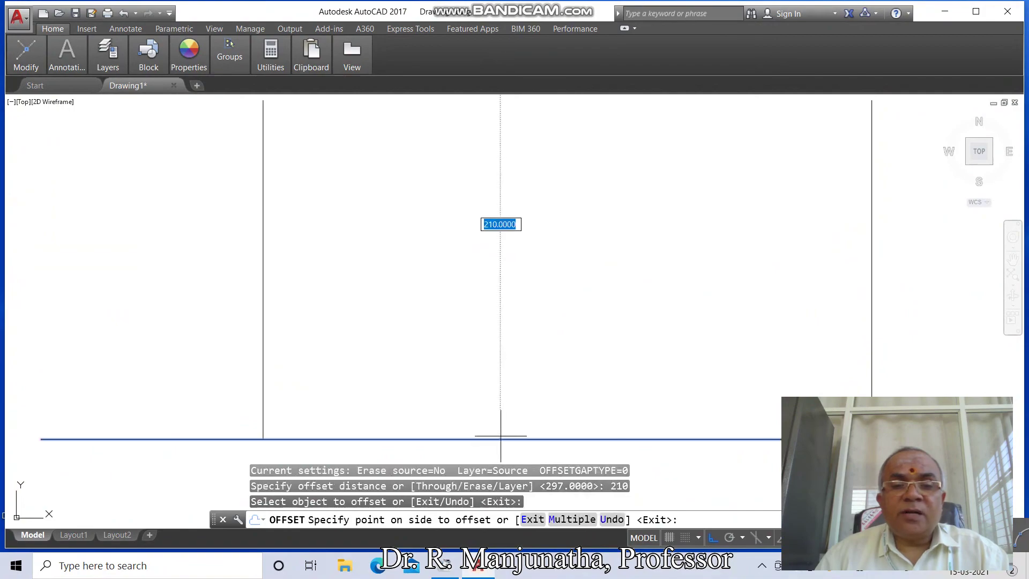
left_click(499, 223)
key("Return")
Zoom the view out to 0.6X.
type("z")
key("Return")
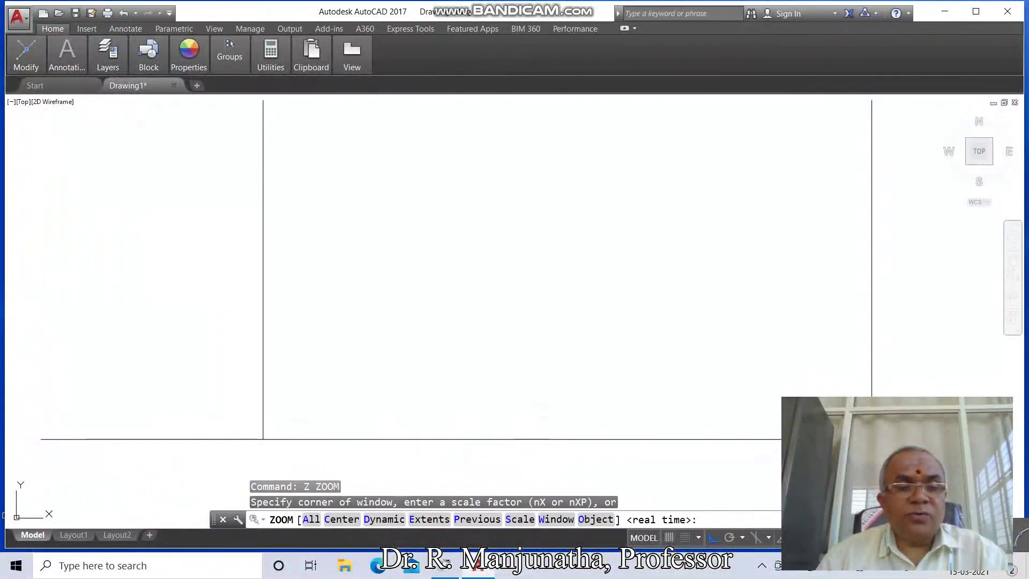
key("BackSpace")
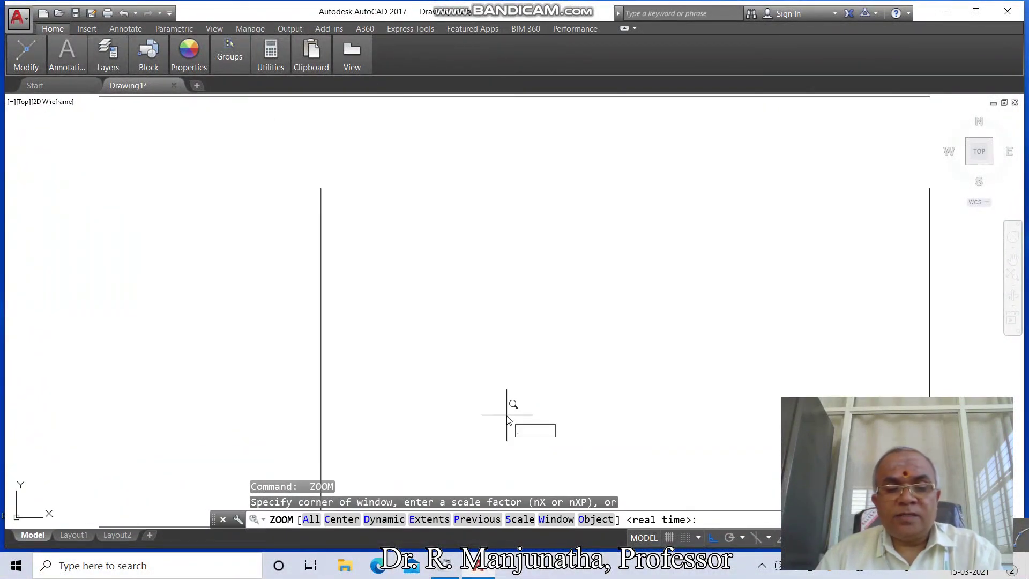
type(".6X")
key("Return")
type("f")
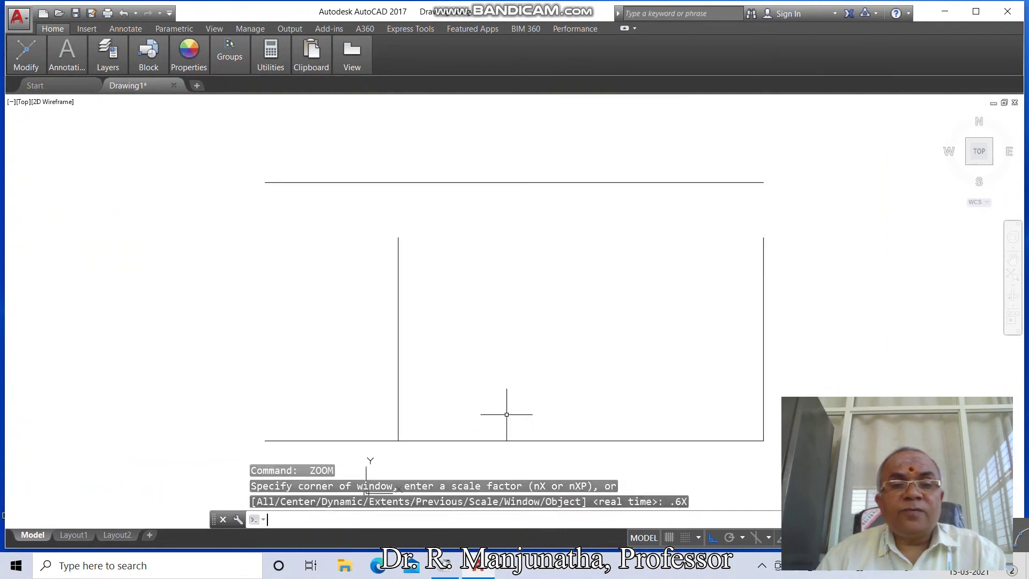
key("Return")
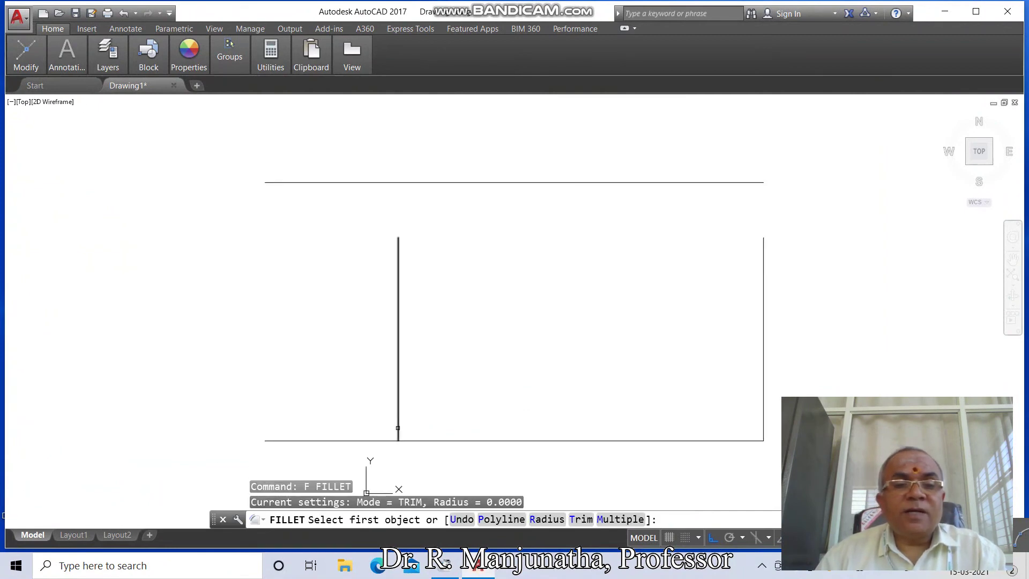
Fillet the border lines at radius 0 to close the lower-left and upper-left corners.
left_click(398, 427)
left_click(413, 439)
key("Return")
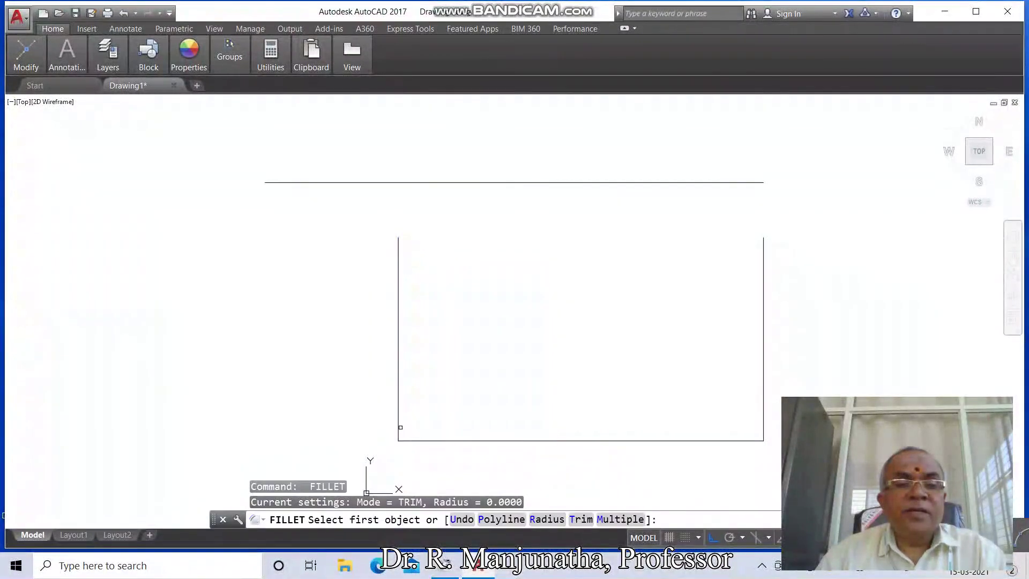
left_click(398, 422)
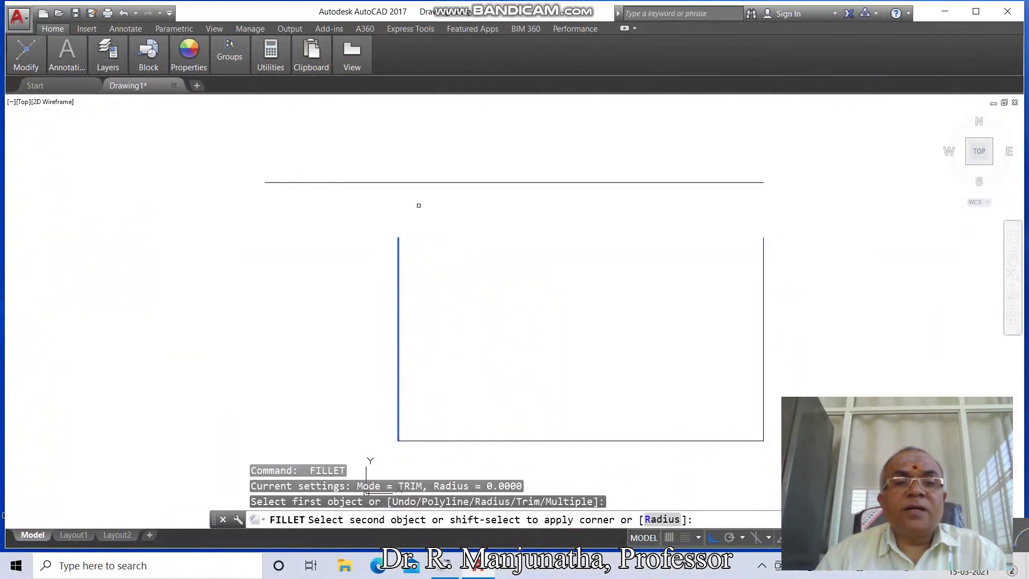
left_click(419, 183)
key("Return")
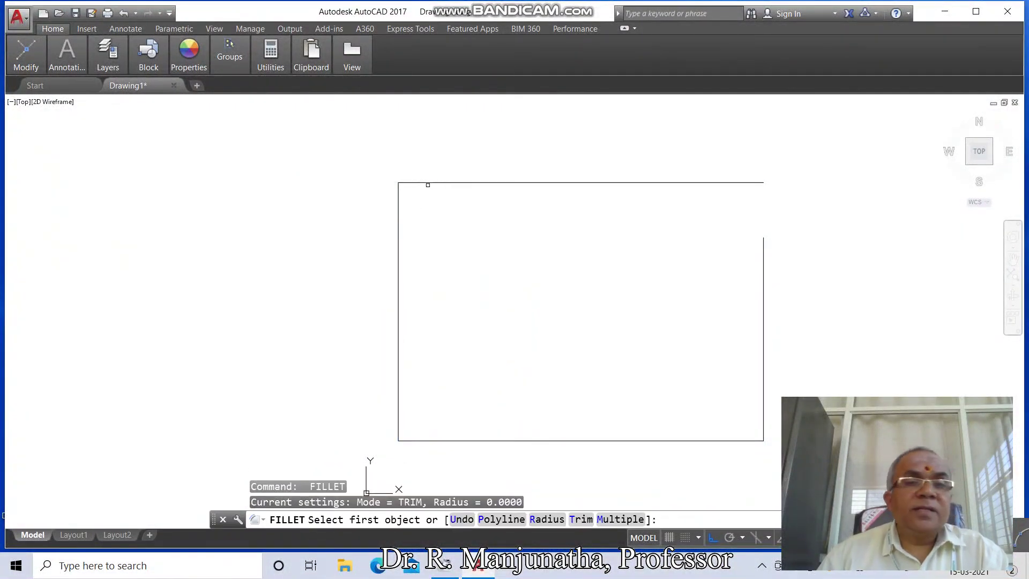
left_click(449, 183)
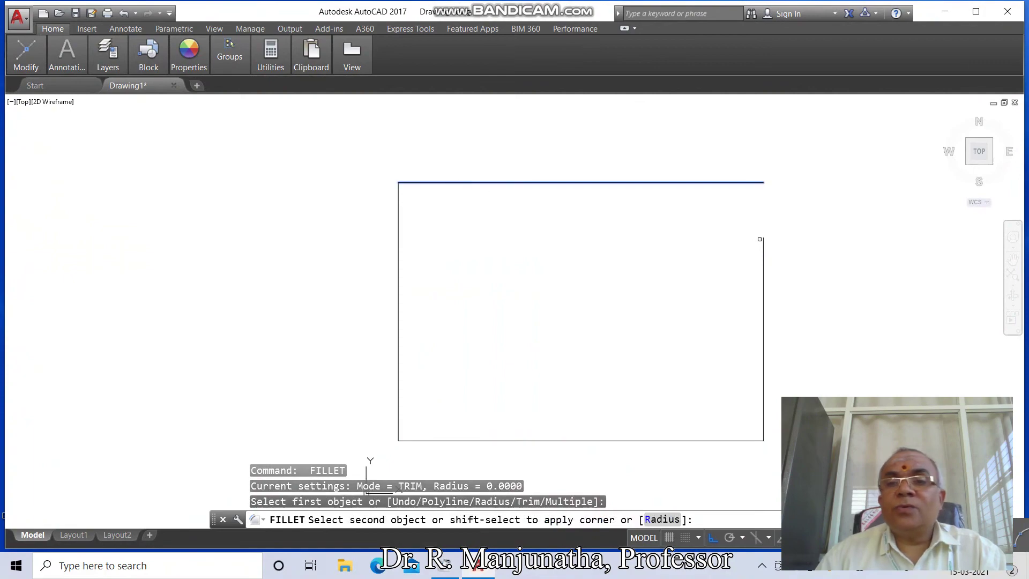
key("Escape")
Zoom Window around the rectangular border.
type("z")
key("Return")
type("w")
key("Return")
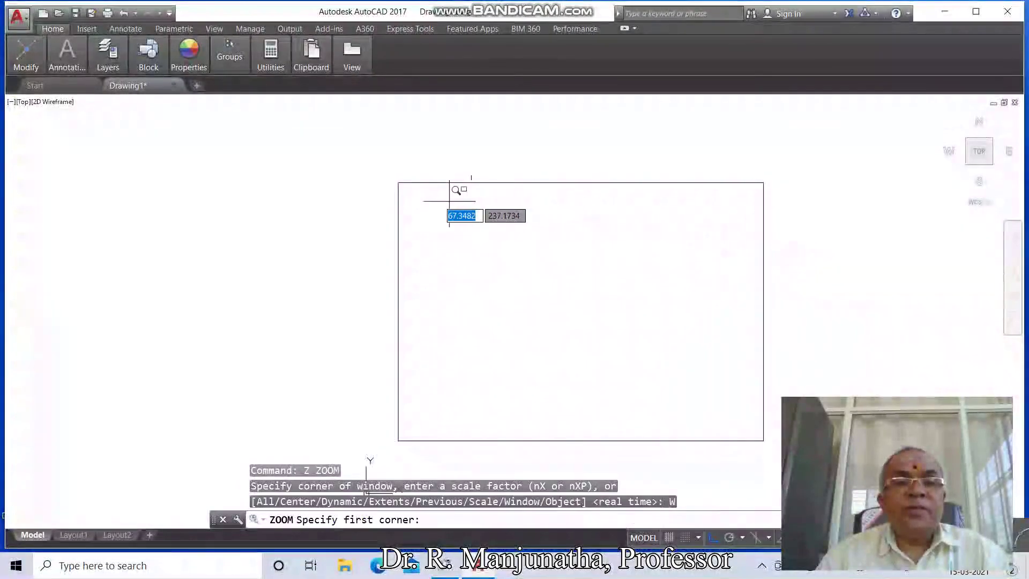
left_click(351, 160)
left_click(798, 296)
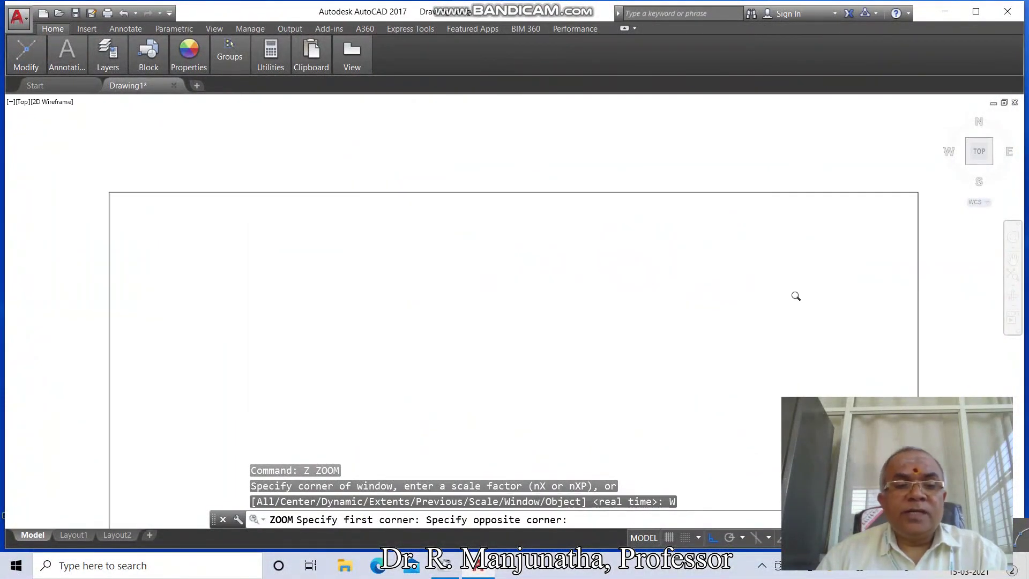
Start DTEXT with its insertion point at the border's top-left.
type("dt")
key("Return")
left_click(115, 216)
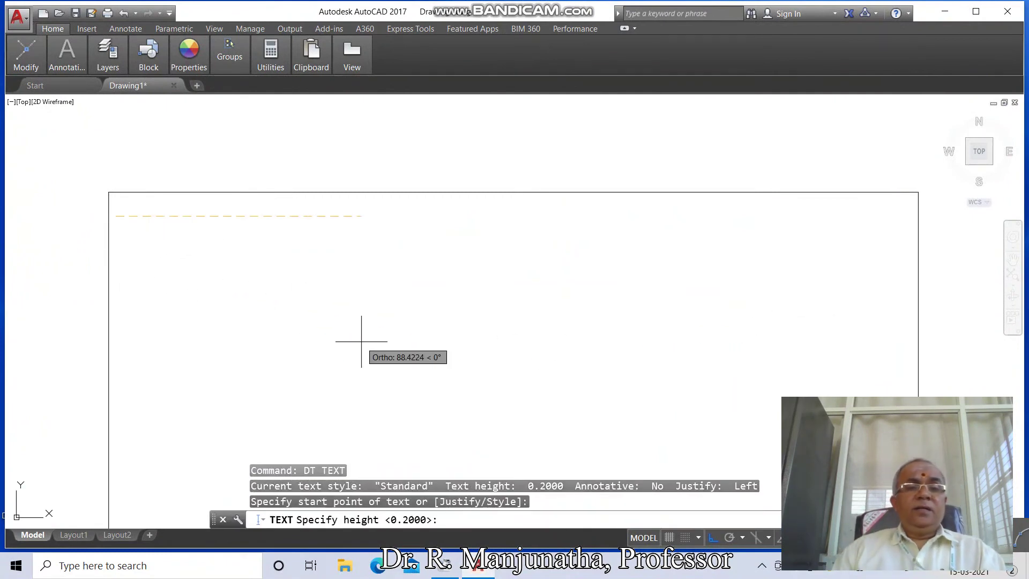
With text height 4, write '200. The inside of a hopper of a flour mill is to be lined...'.
type("4")
key("Return")
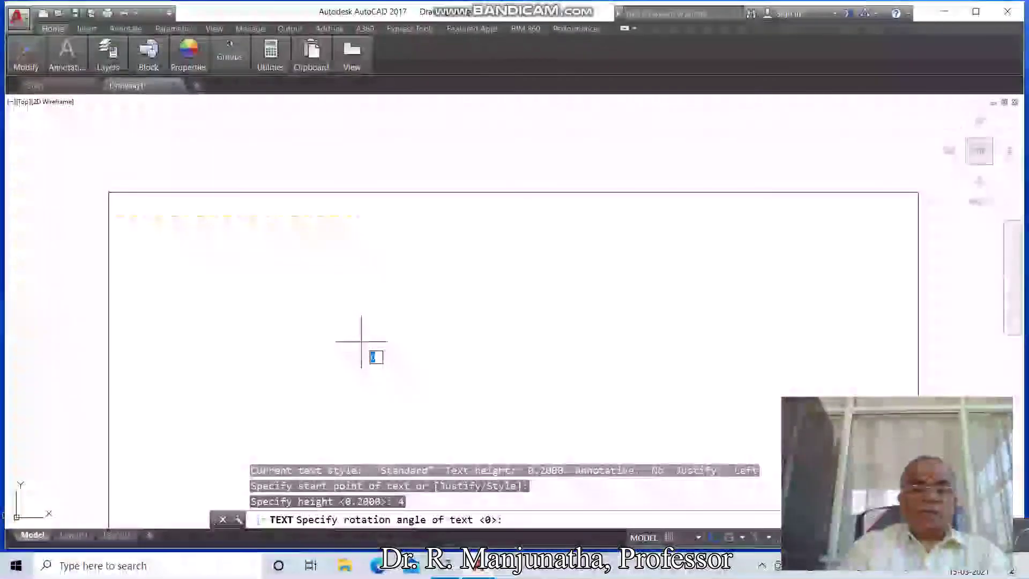
key("Return")
type("200")
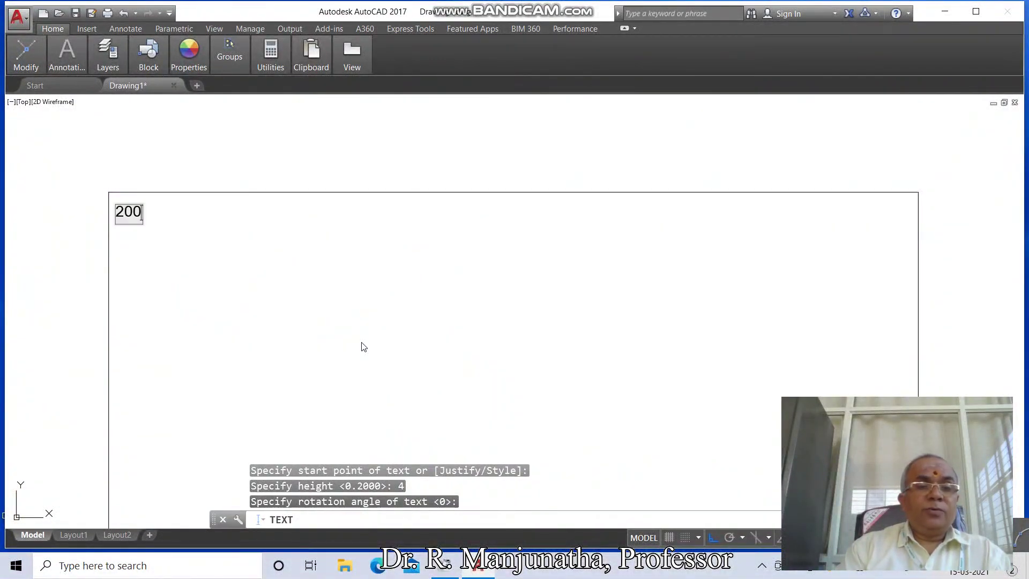
type(".")
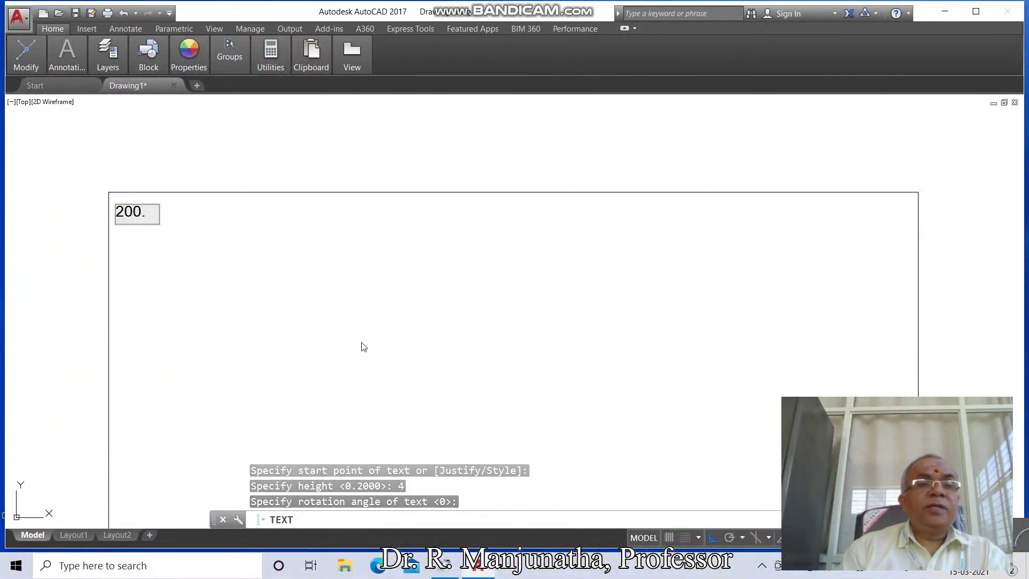
type("  The inside ")
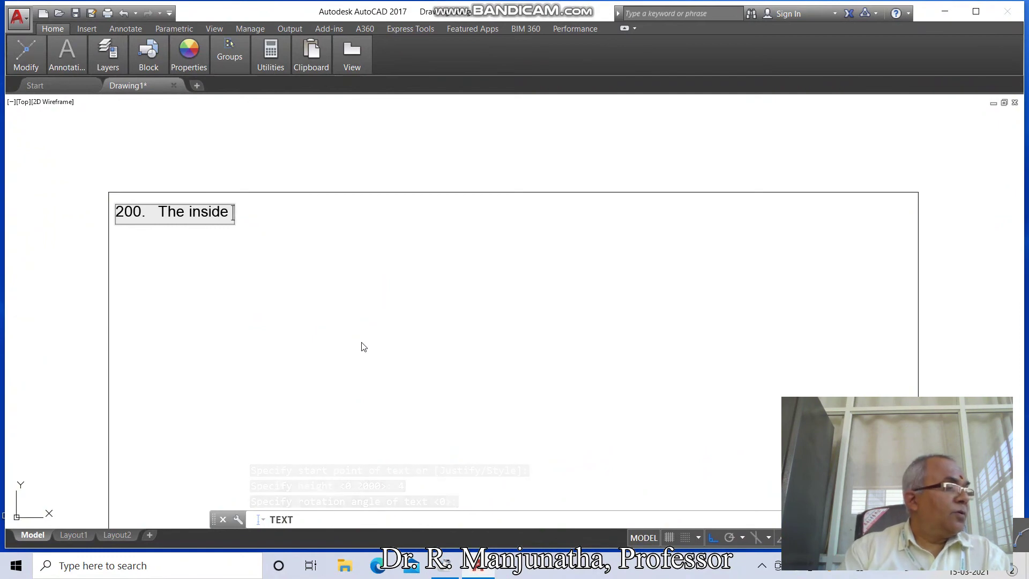
type("of a hopprer")
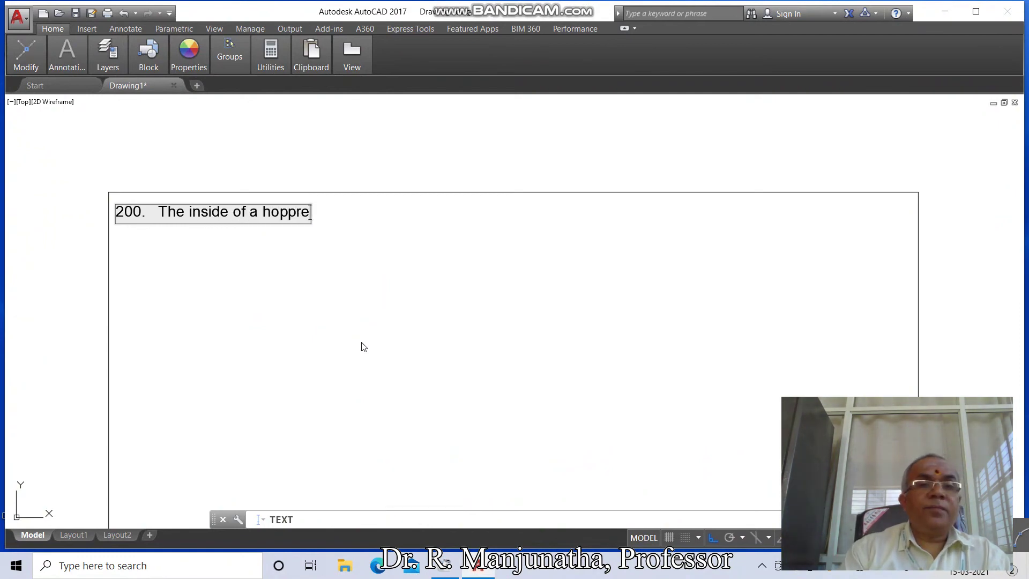
key("BackSpace")
key("BackSpace")
key("BackSpace")
type("e")
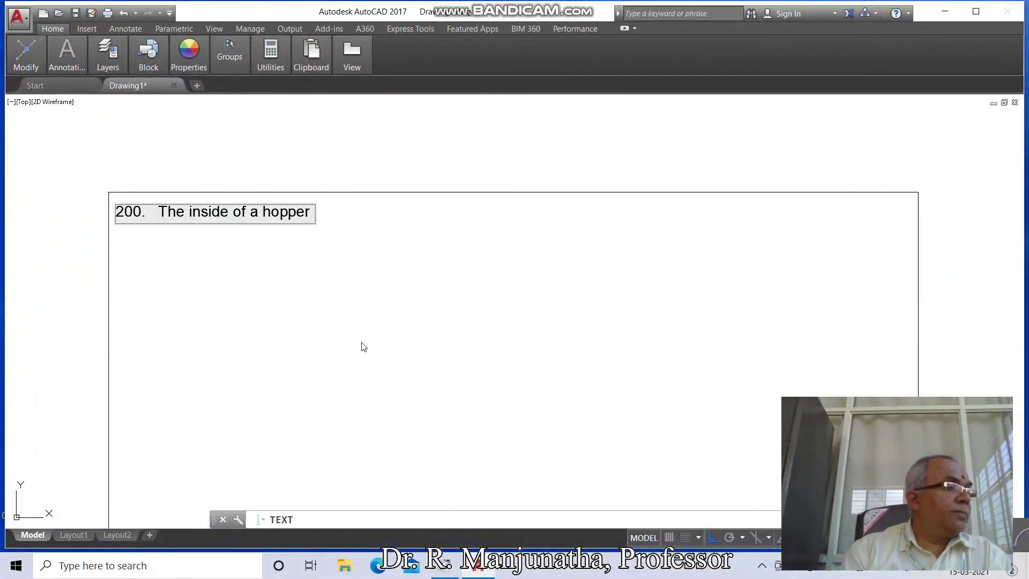
type("r of a fl")
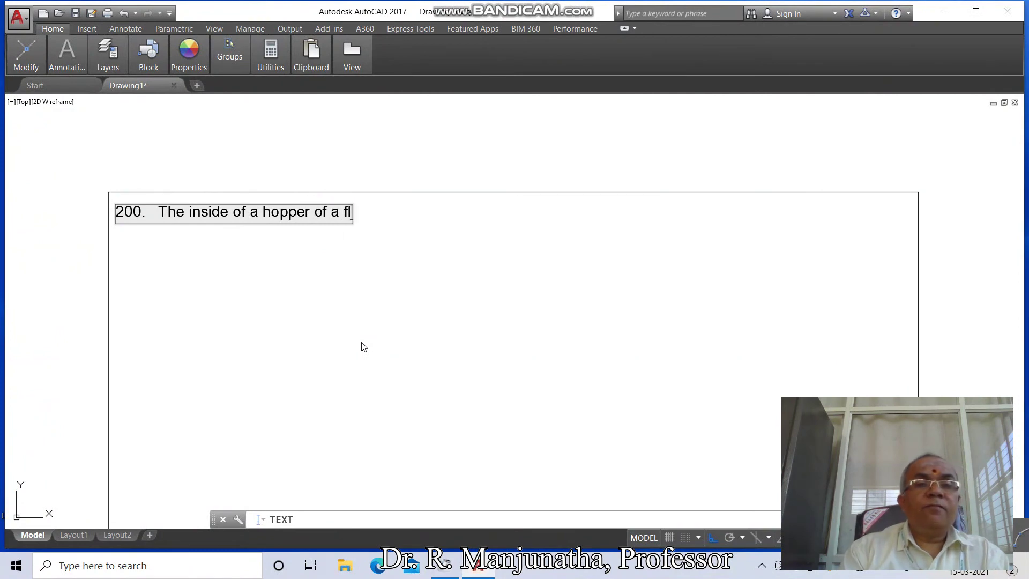
type("our mill i")
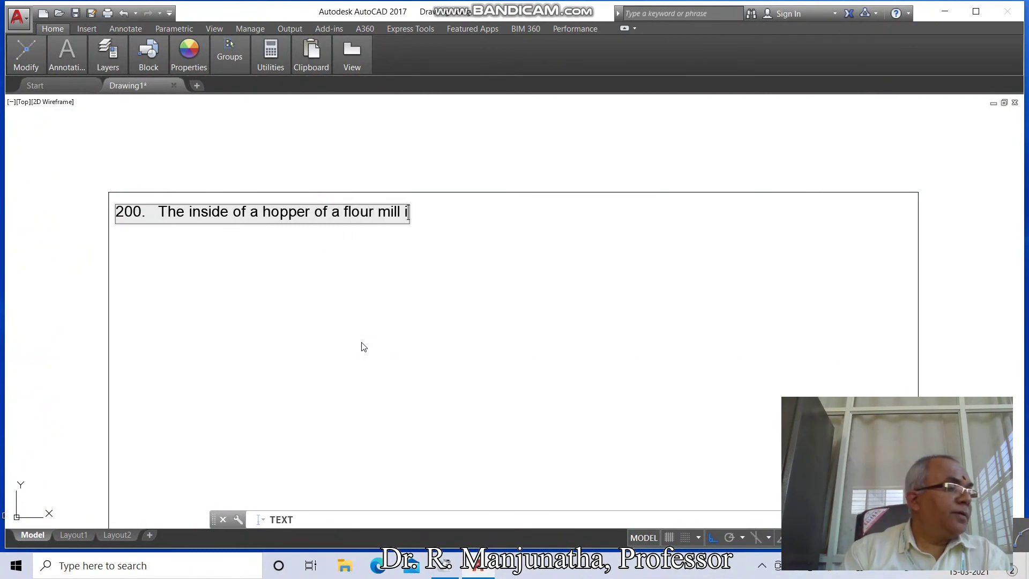
type("s to be line ")
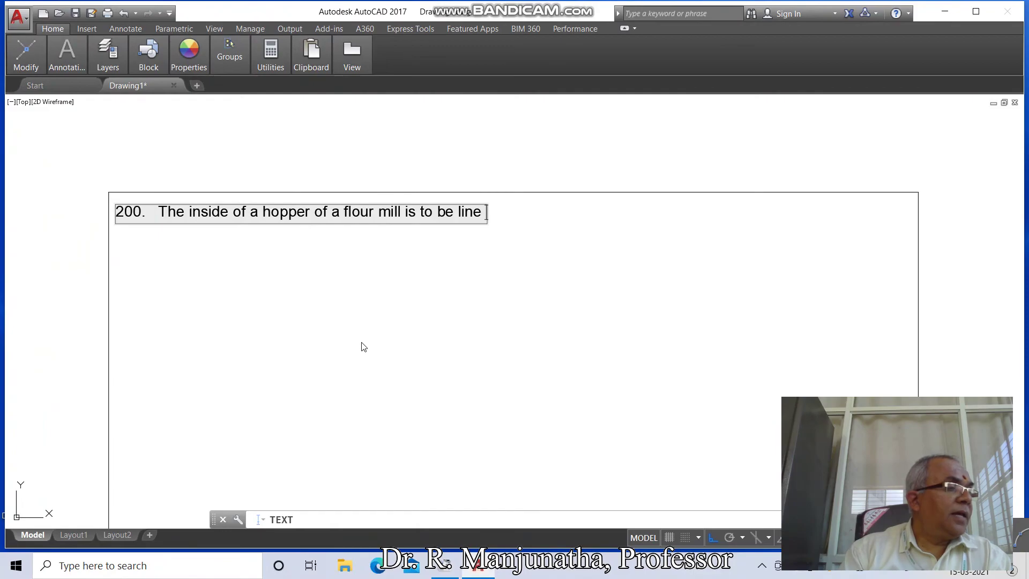
type("d with th")
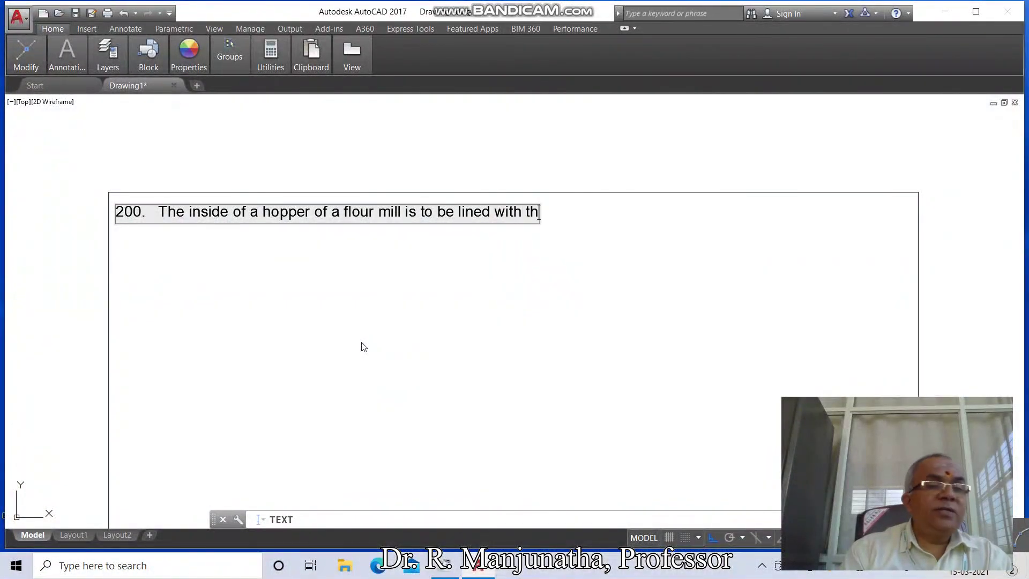
type("in sheet. ")
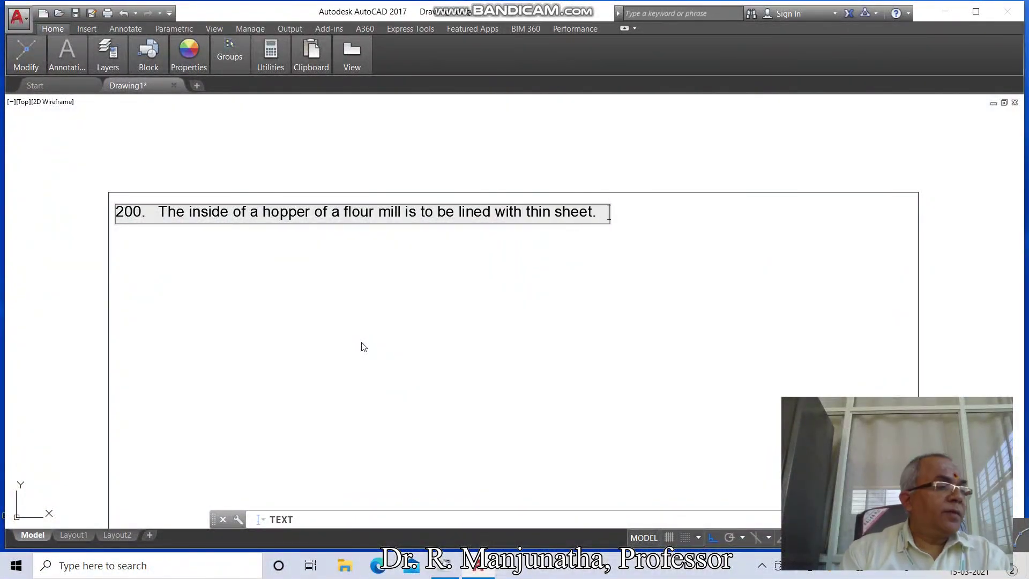
type("The top and ")
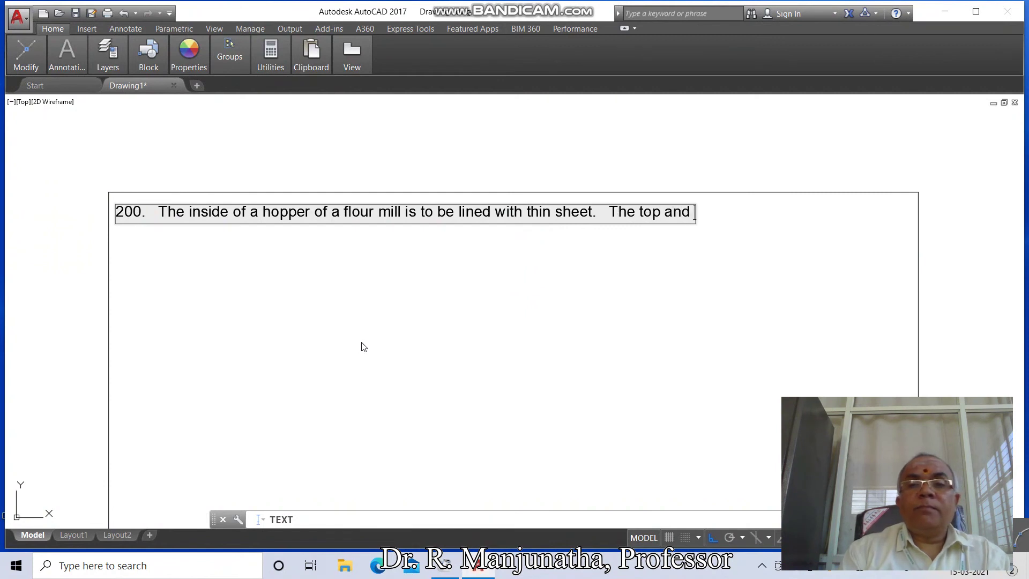
type("bottom of the h")
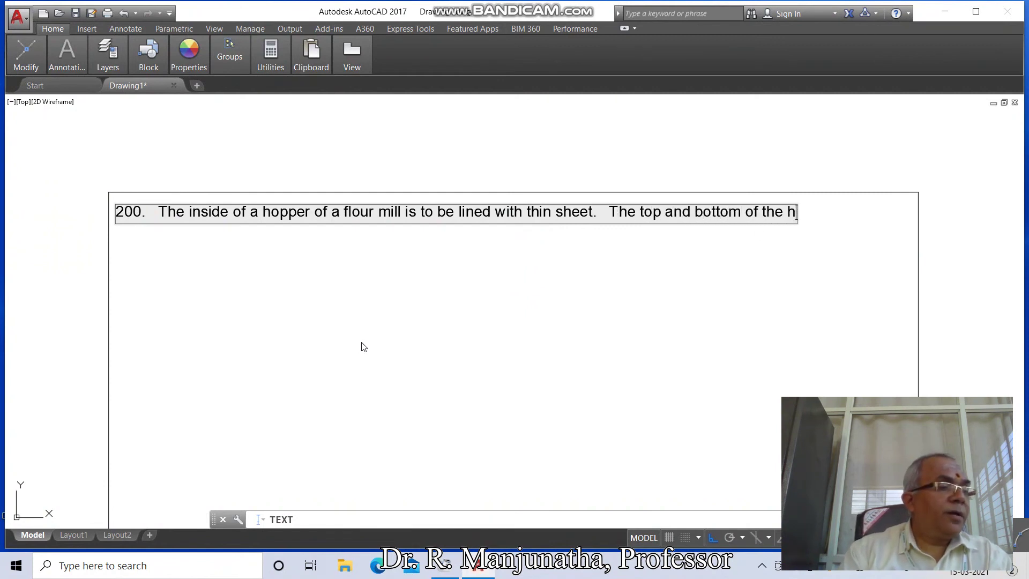
type("opper are ")
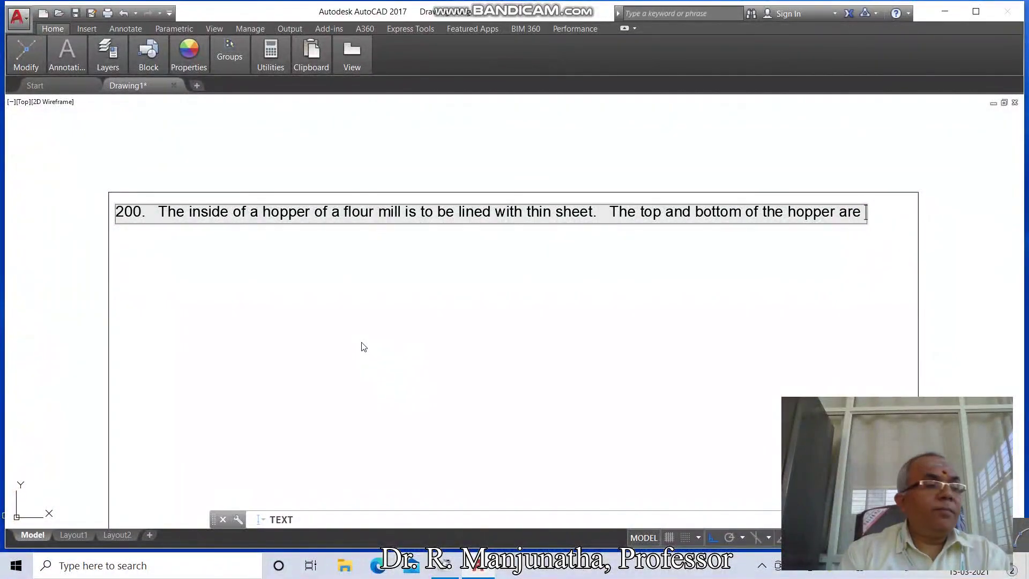
type("regular")
key("Return")
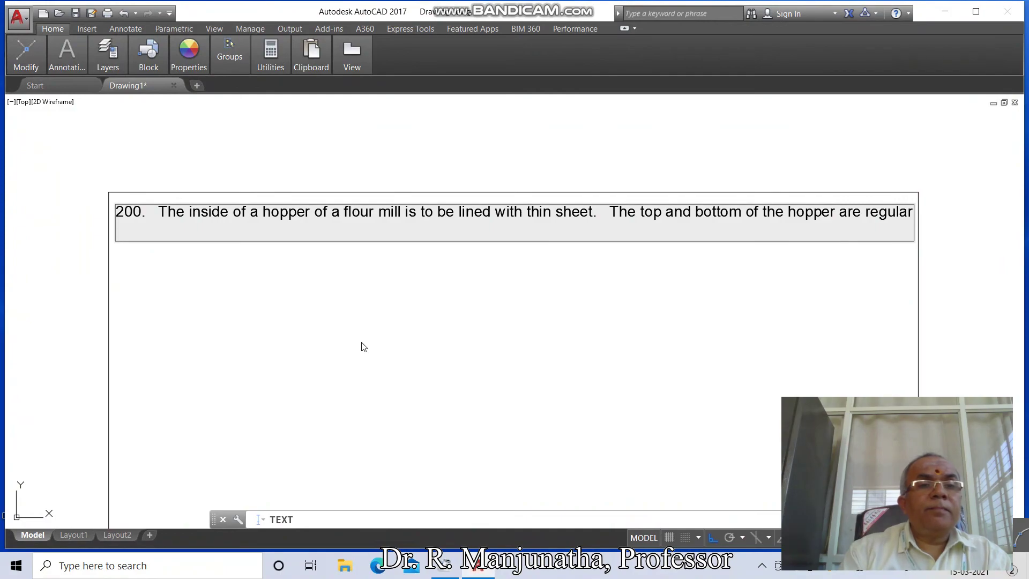
Add the pentagon sides 30 mm and 22.5 mm, height 30 mm, and the cut-sheet sentence.
type("pentagons with each s")
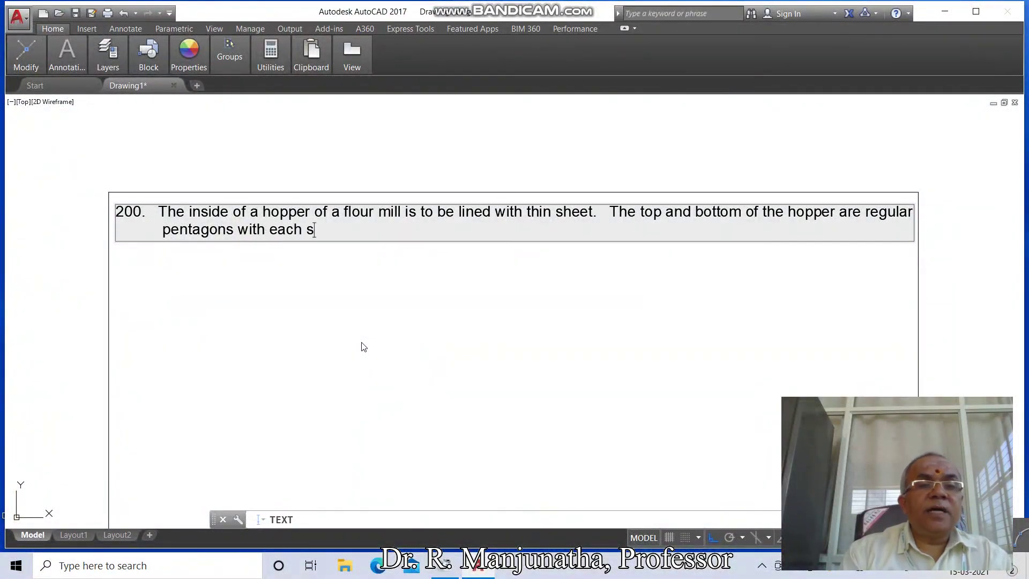
type("ide equal to")
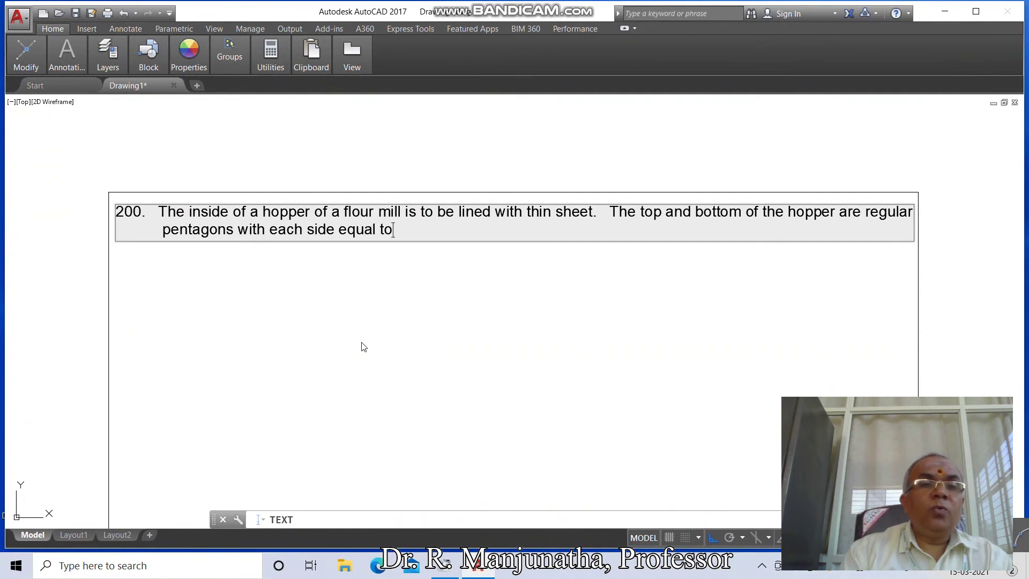
type(" 30")
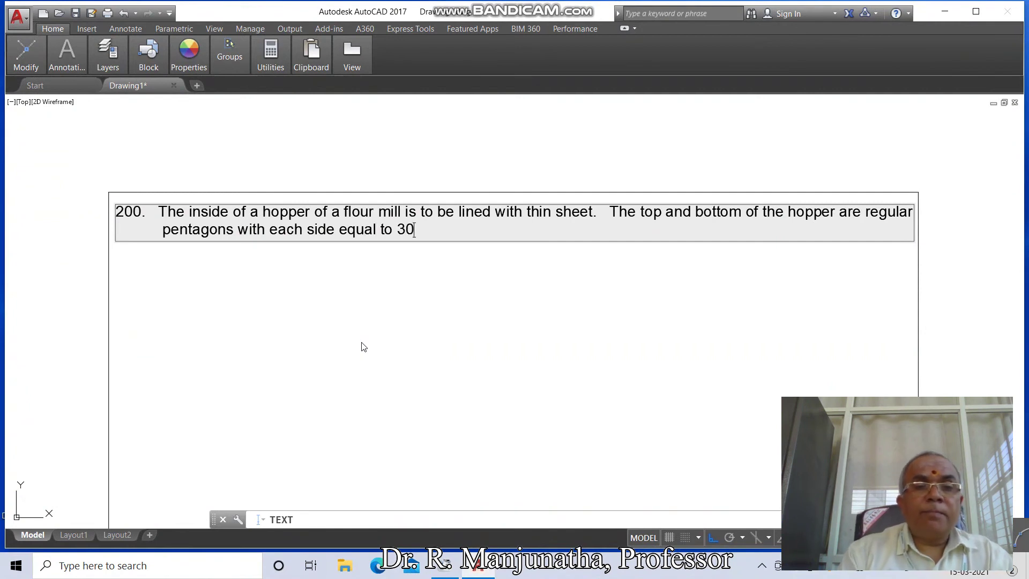
type(" mm and 22.")
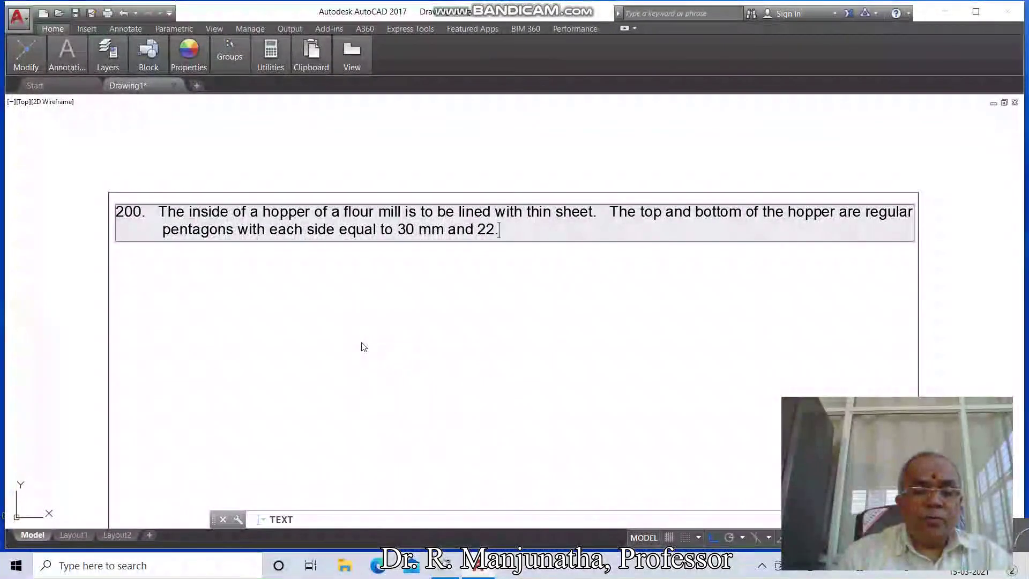
type("5 mm respe")
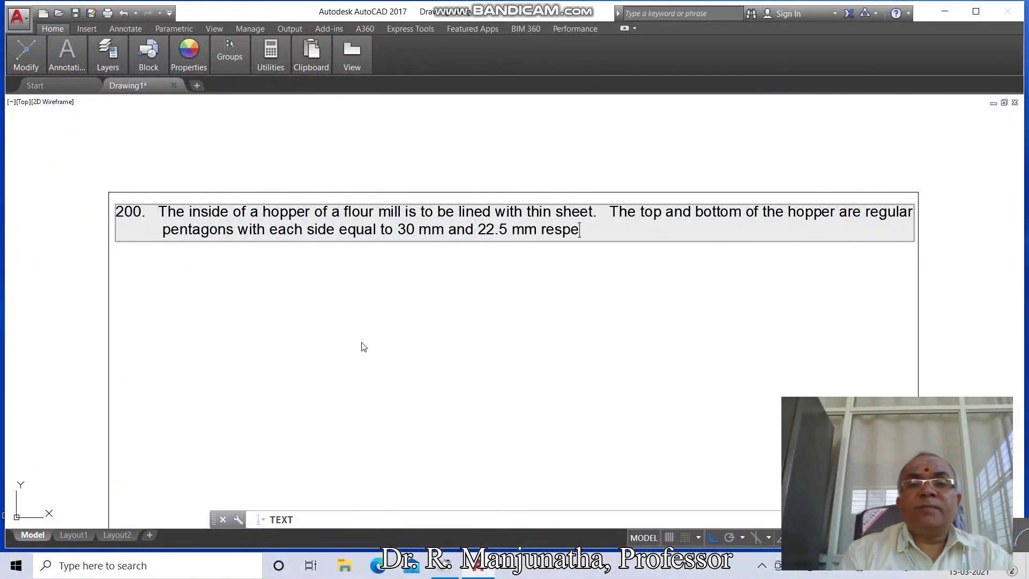
type("ctively")
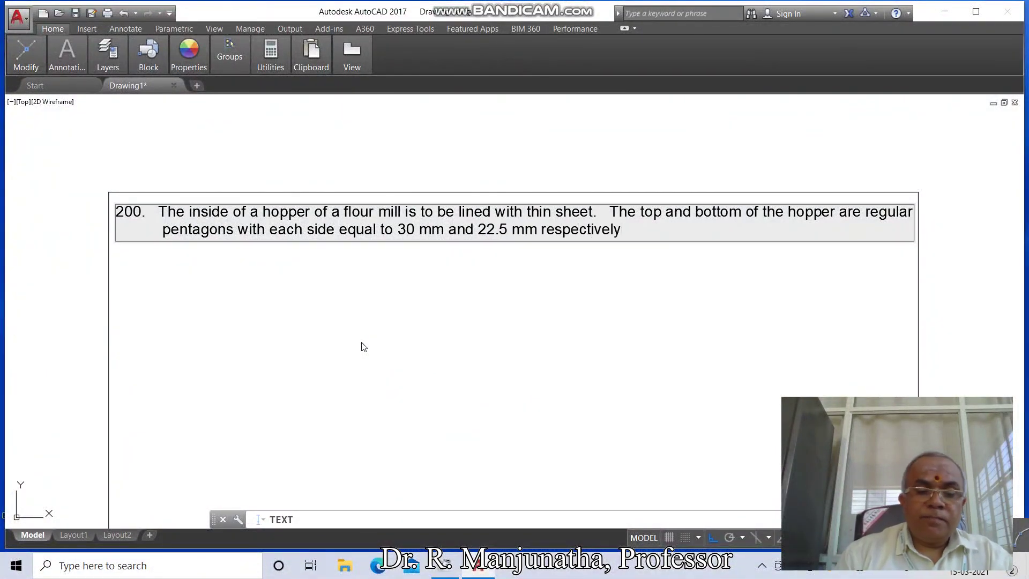
type(".  The h")
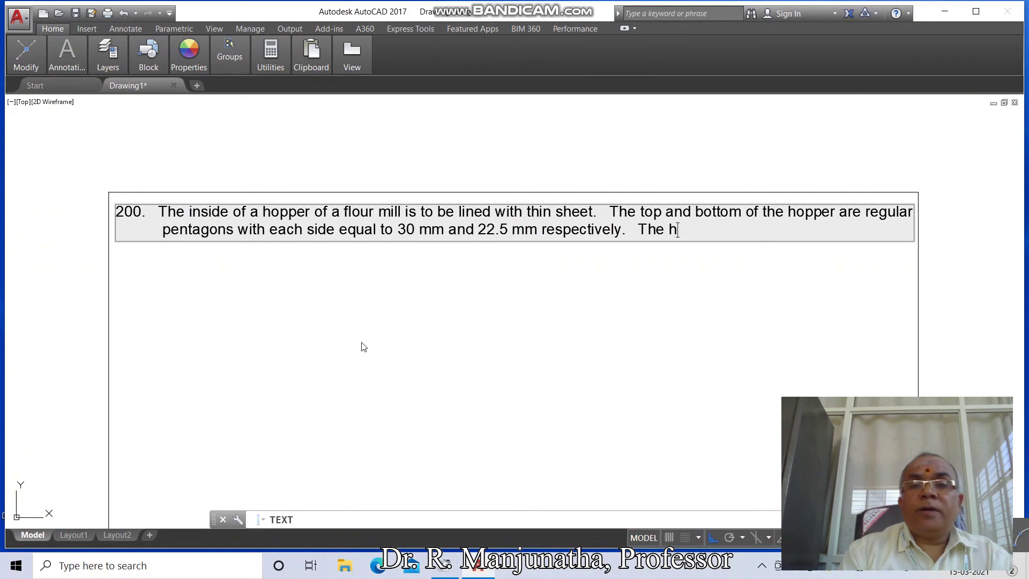
type("eight of the ho")
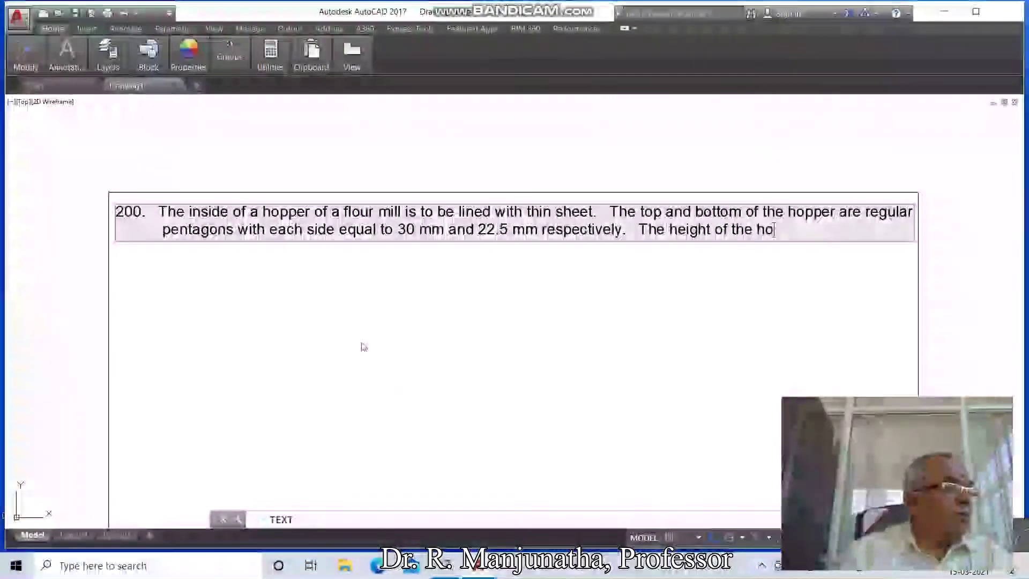
type("o")
key("BackSpace")
type("pper is")
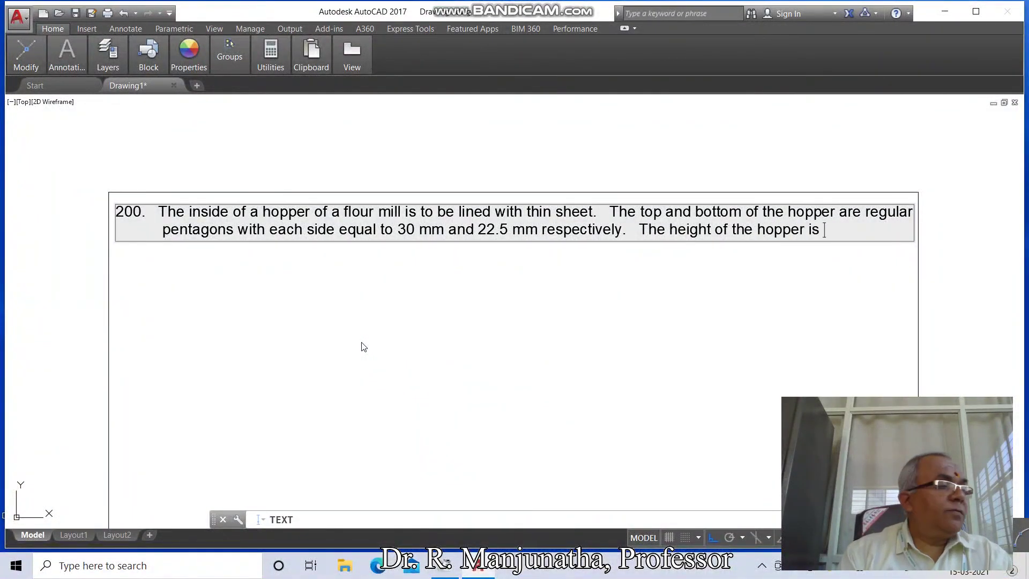
type(" 30 mm")
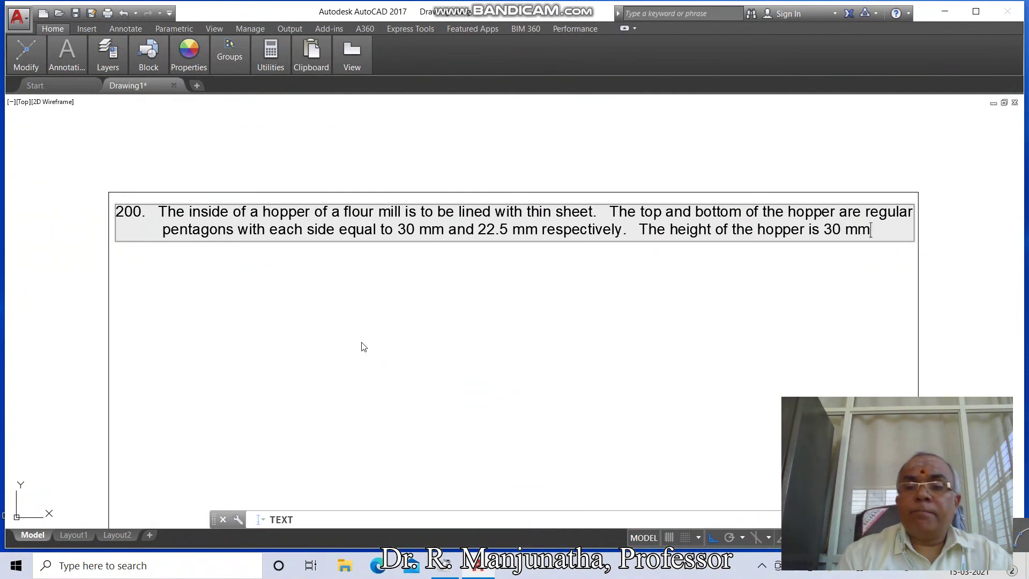
type(".")
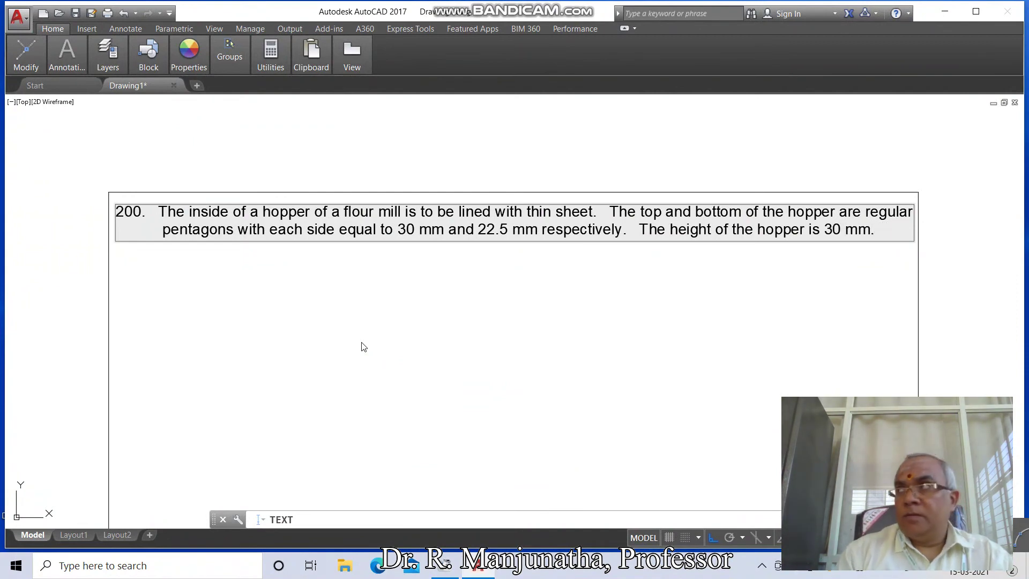
key("Return")
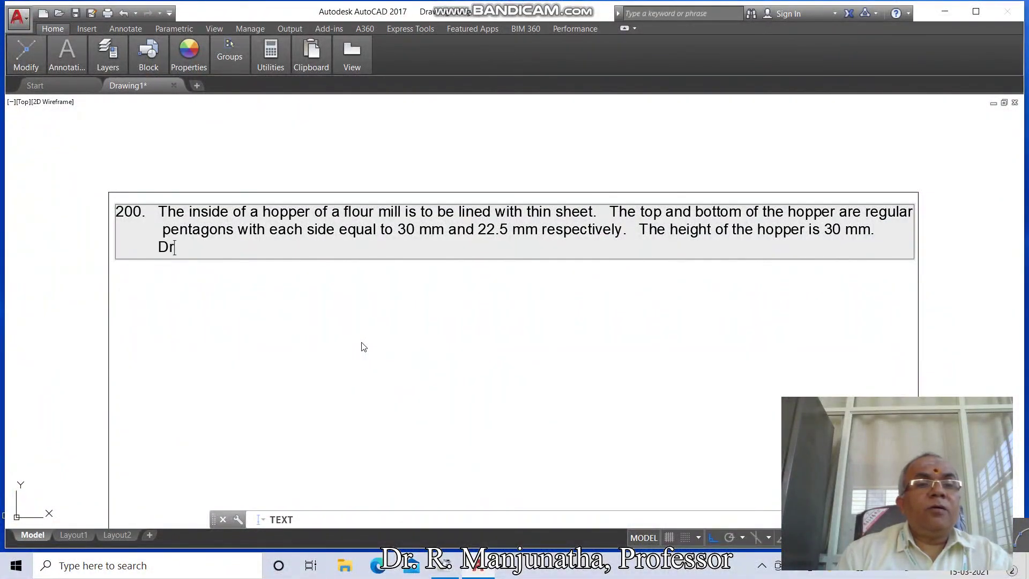
type("Draw the shape of the sheet")
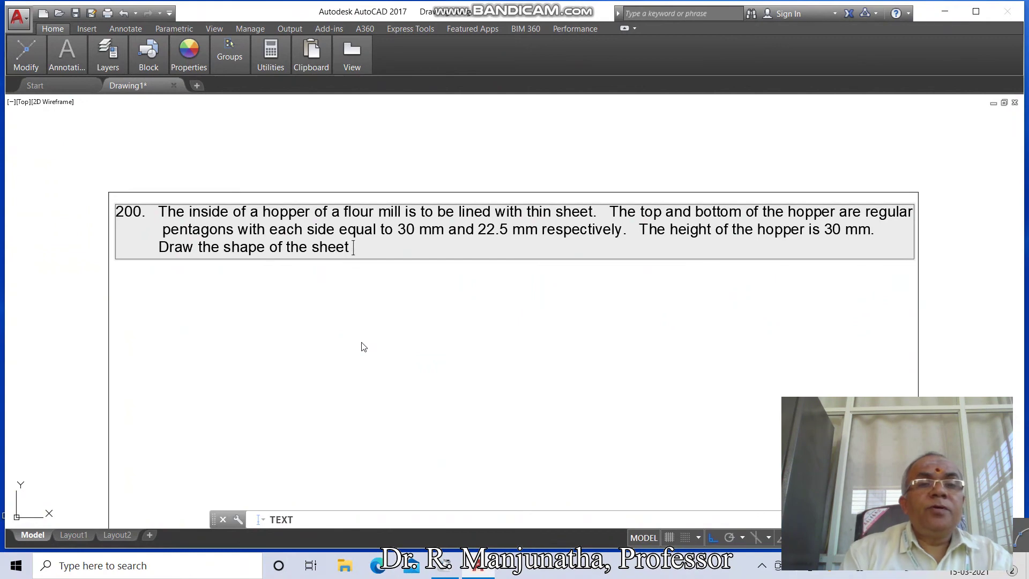
type(" to which it i")
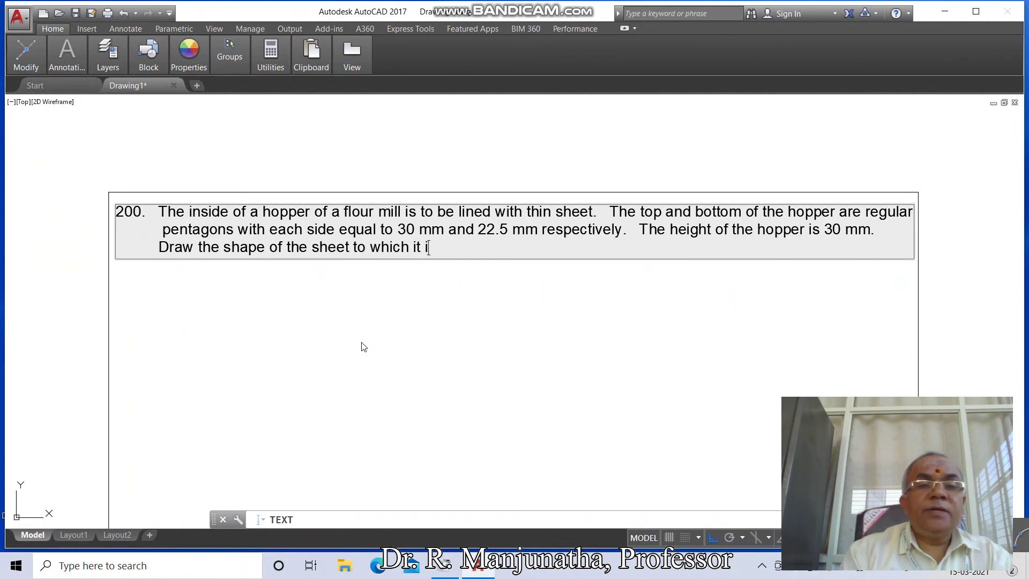
type("s to be ")
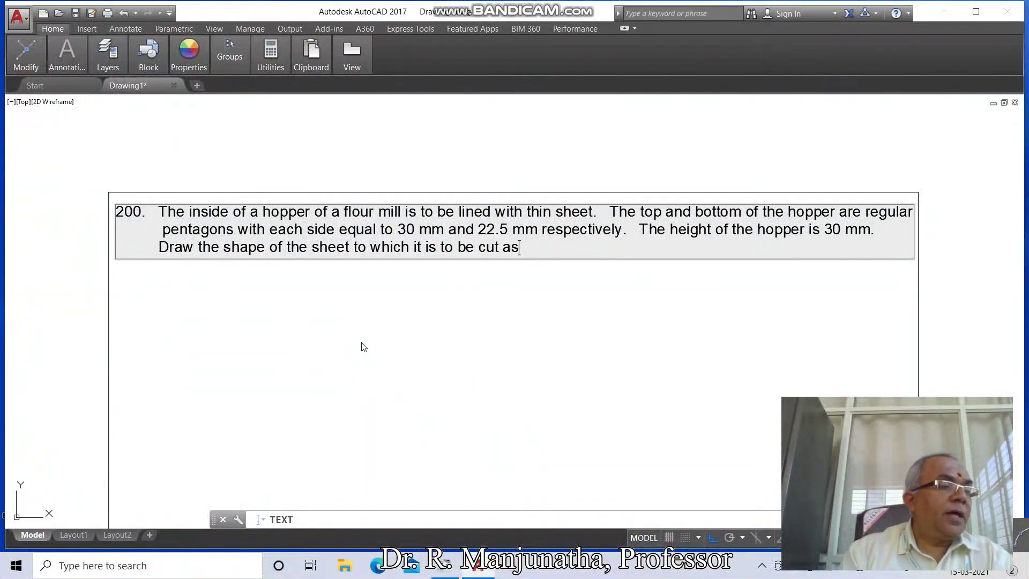
type("cut so ")
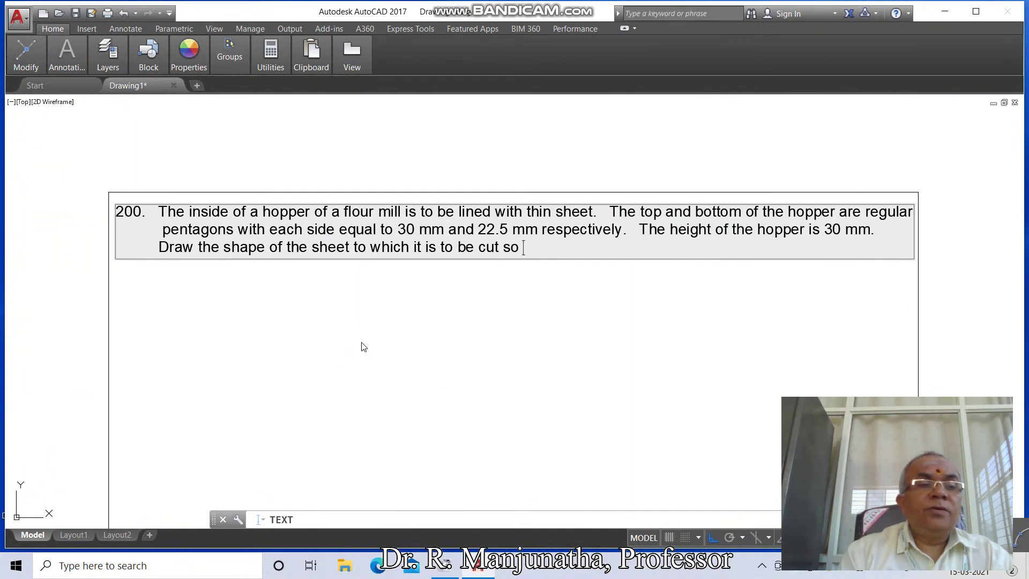
type("as to fi")
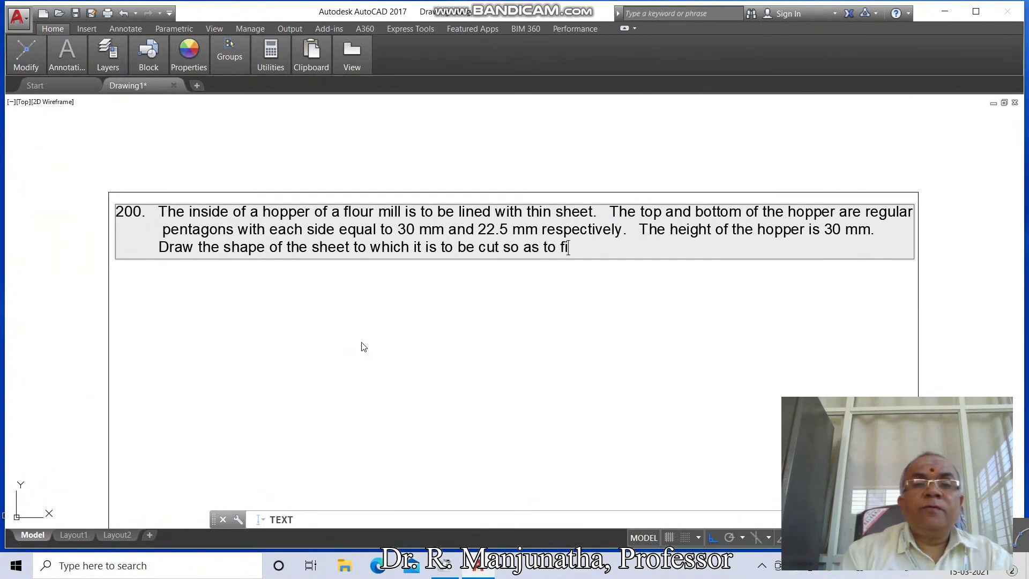
type("t ")
type("into the hopper.")
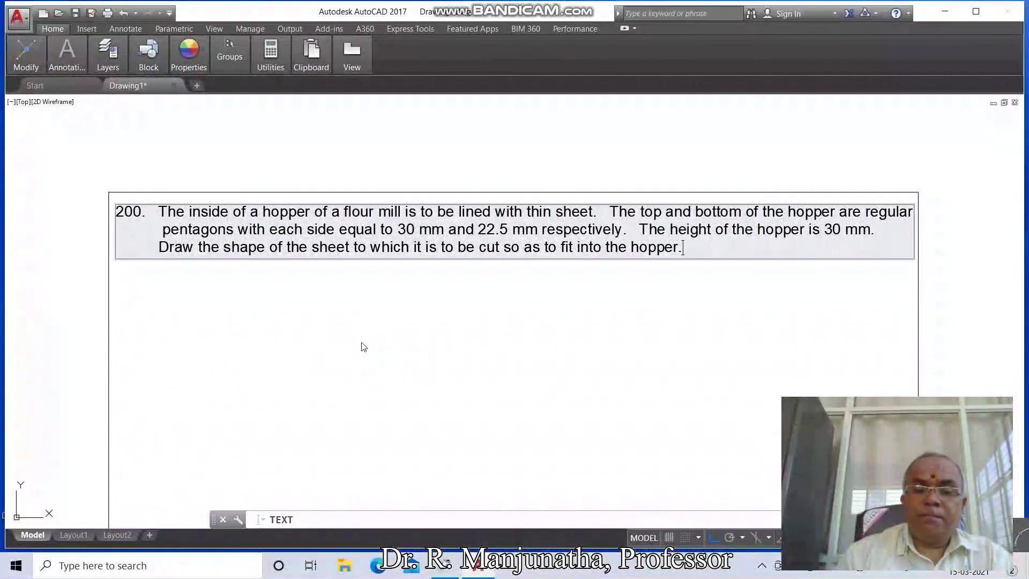
key("Return")
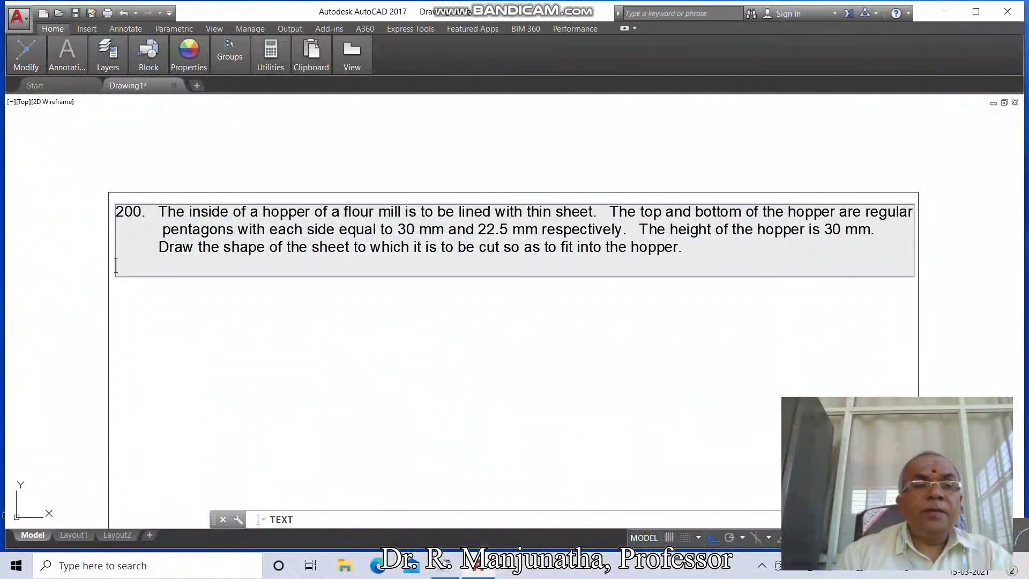
key("Return")
Zoom back to the previous, wider view.
type("z")
key("Return")
type("p")
key("Return")
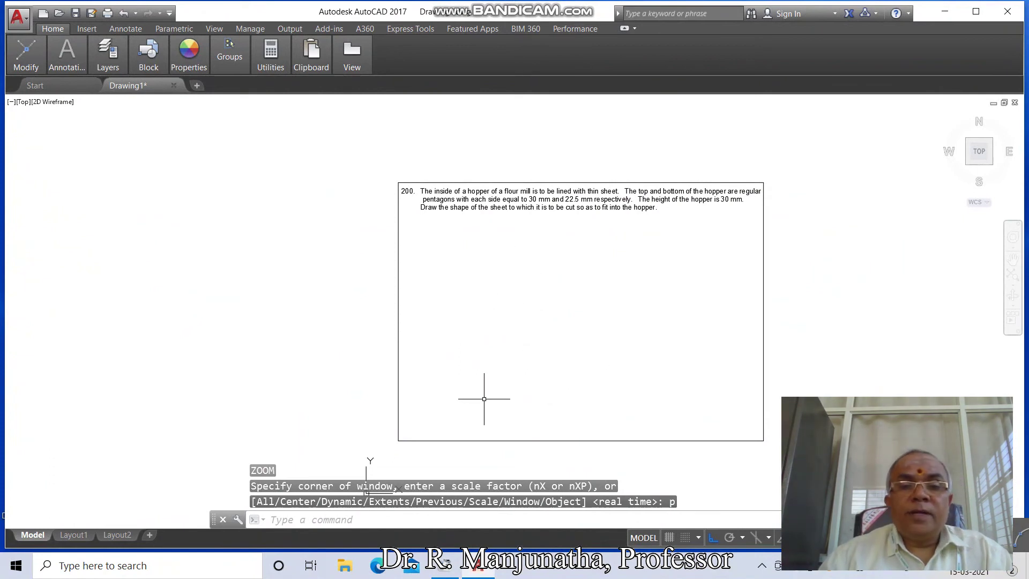
Zoom Window onto the area around the problem text.
type("z")
key("Return")
type("w")
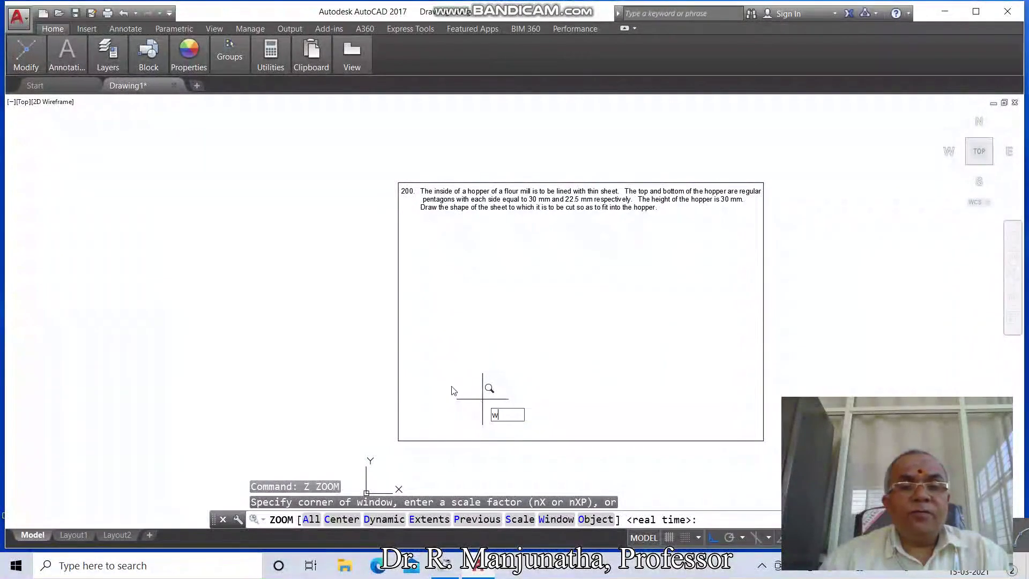
key("Return")
left_click(361, 173)
left_click(756, 476)
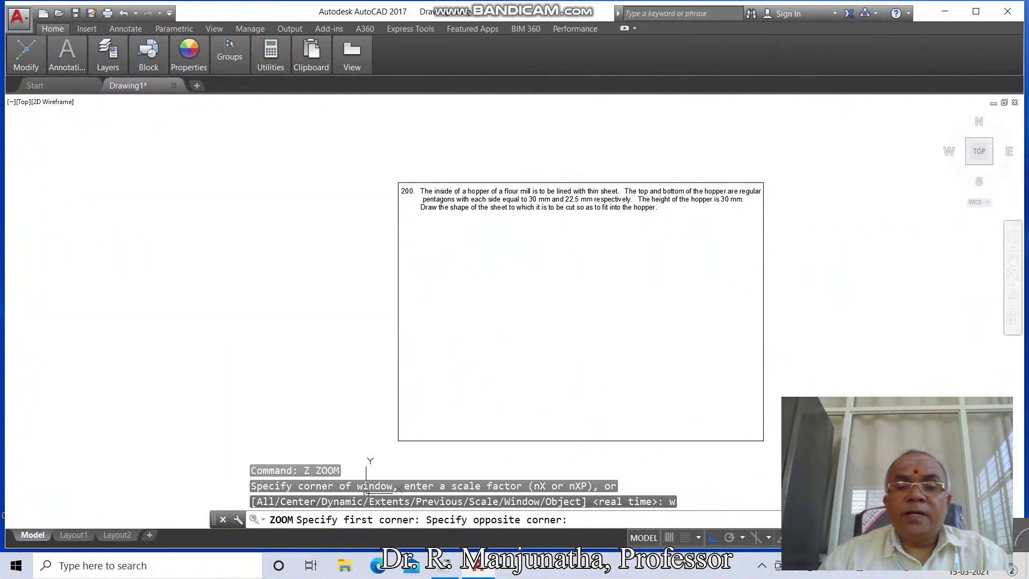
Cancel the stray window selection and open the Layer Properties Manager with LA.
left_click(799, 475)
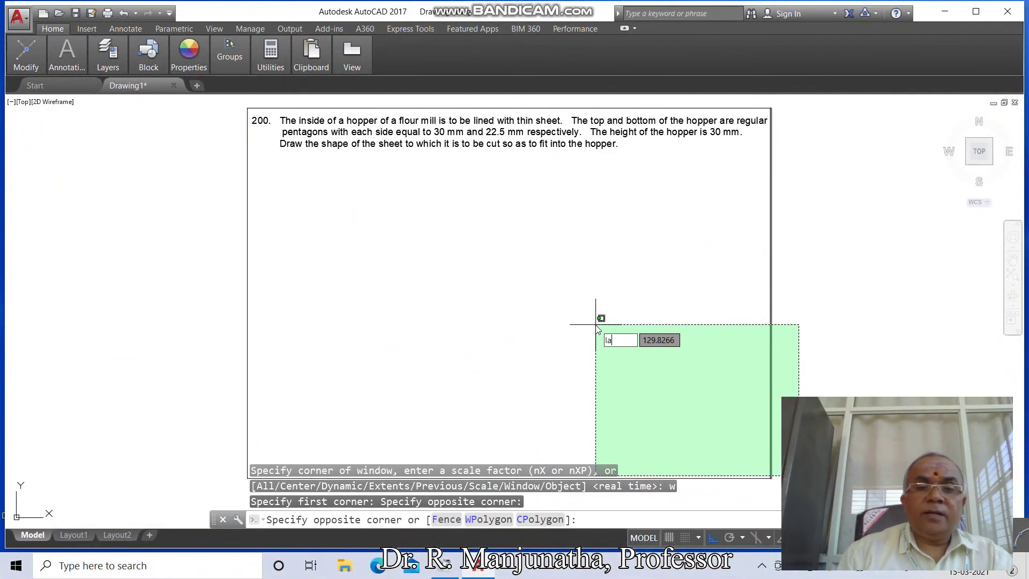
key("Escape")
key("Escape")
key("Escape")
type("la")
key("Return")
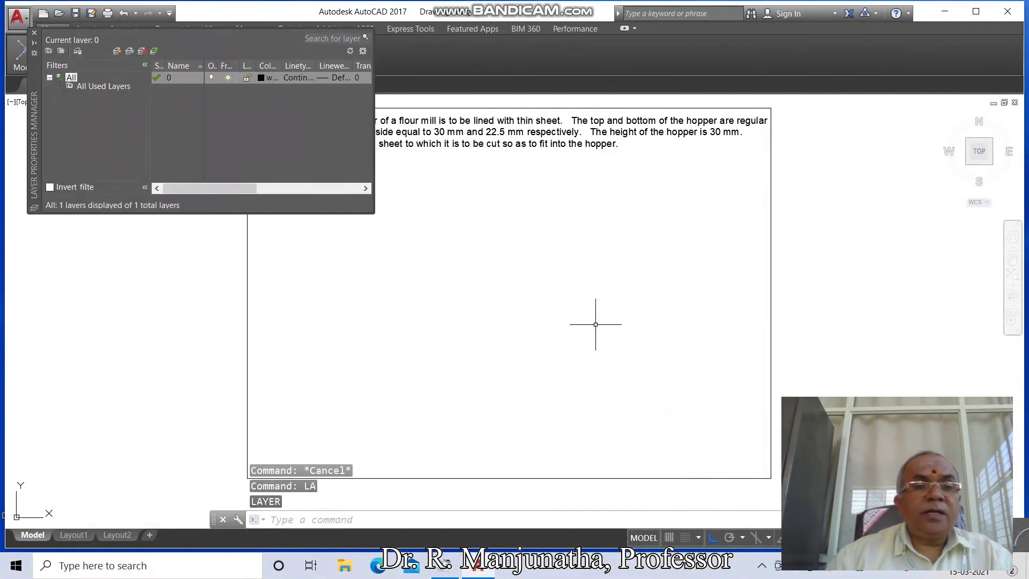
Create three new layers named XY, AXIS and VIEWS.
left_click(117, 51)
type("XY")
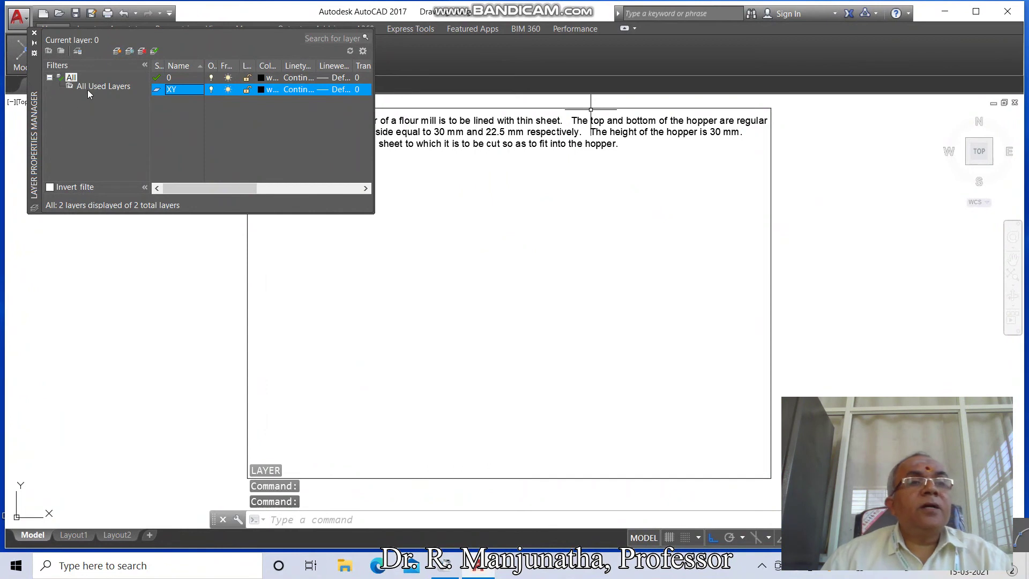
left_click(117, 51)
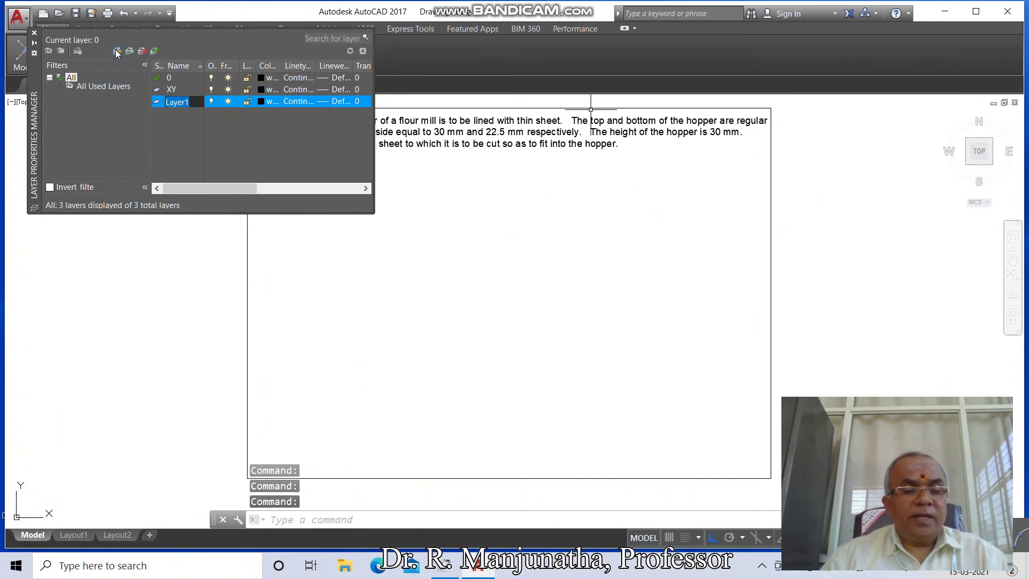
type("AXIS")
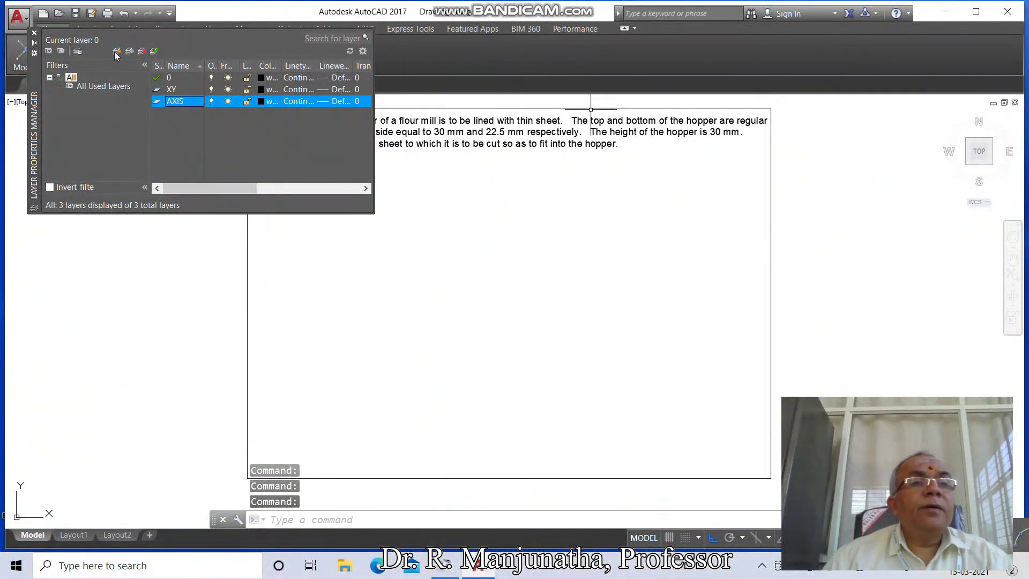
left_click(117, 52)
type("V")
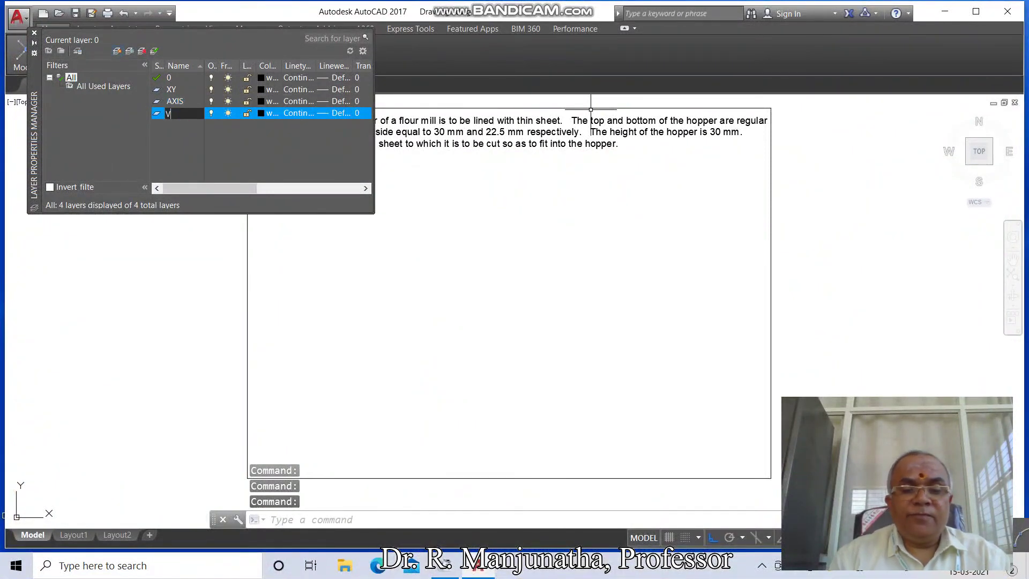
type("IEWS")
key("Return")
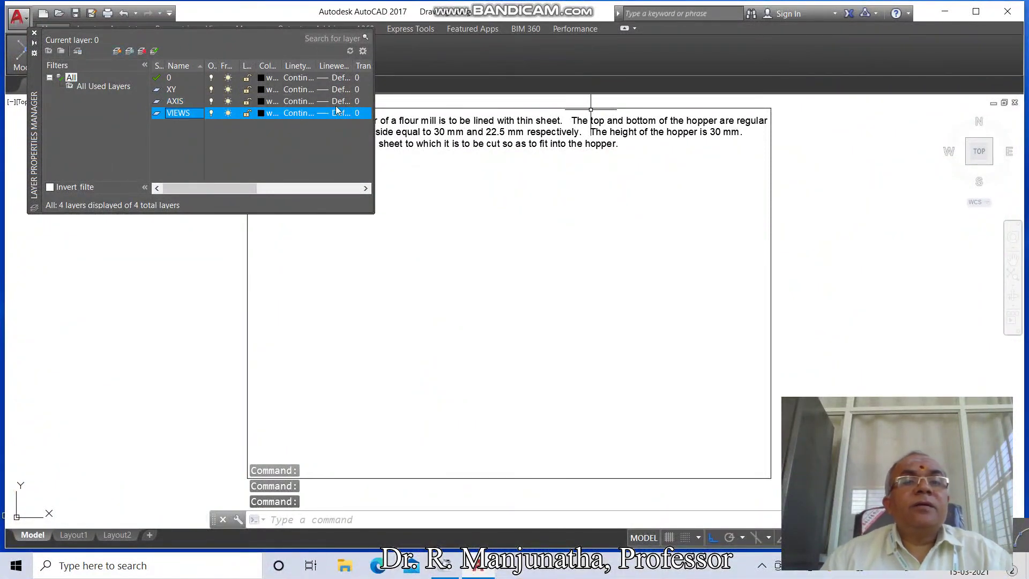
left_click(341, 78)
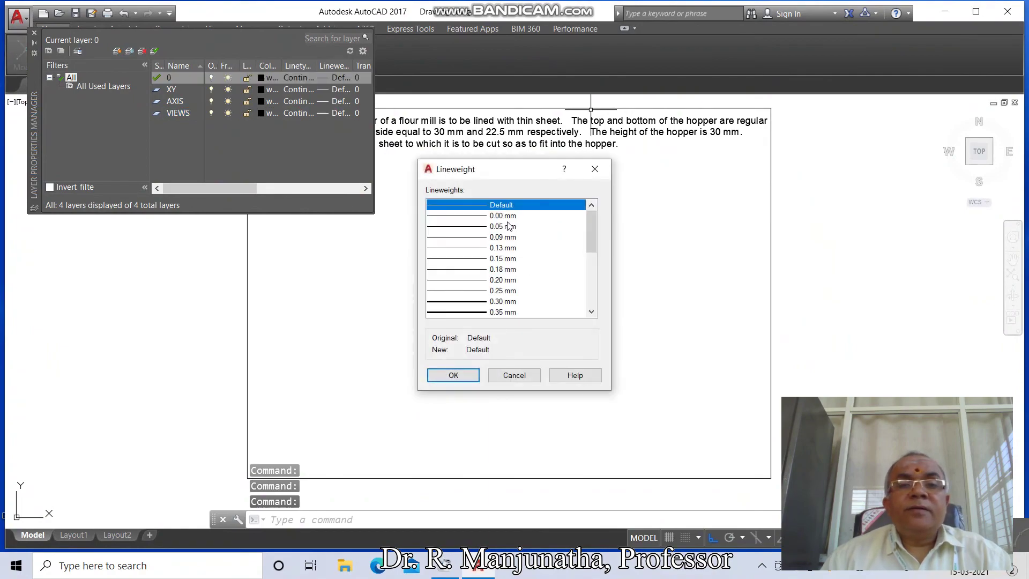
Give layer 0 a 0.05 mm lineweight and layer XY 0.13 mm.
left_click(509, 226)
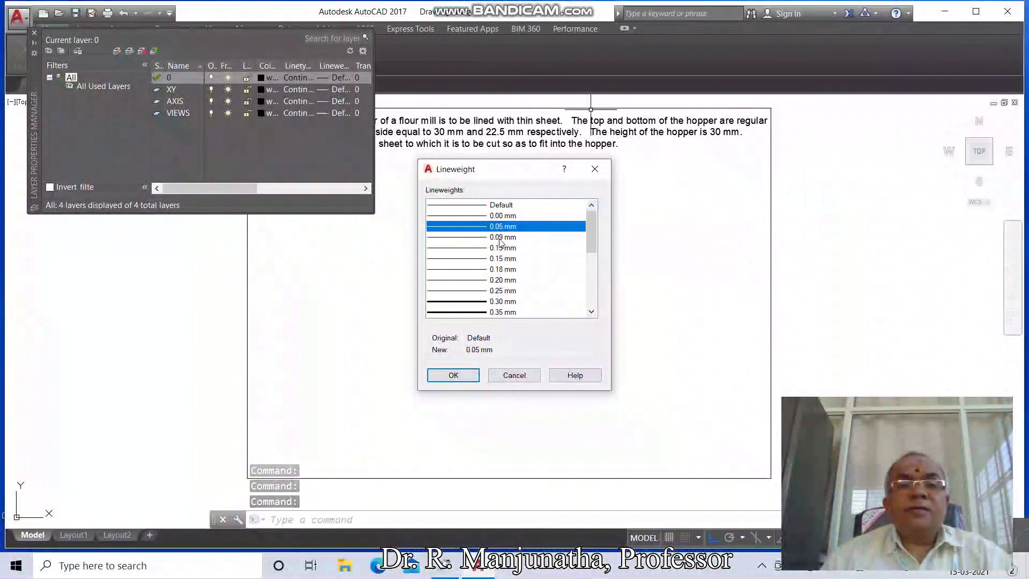
left_click(454, 376)
left_click(340, 95)
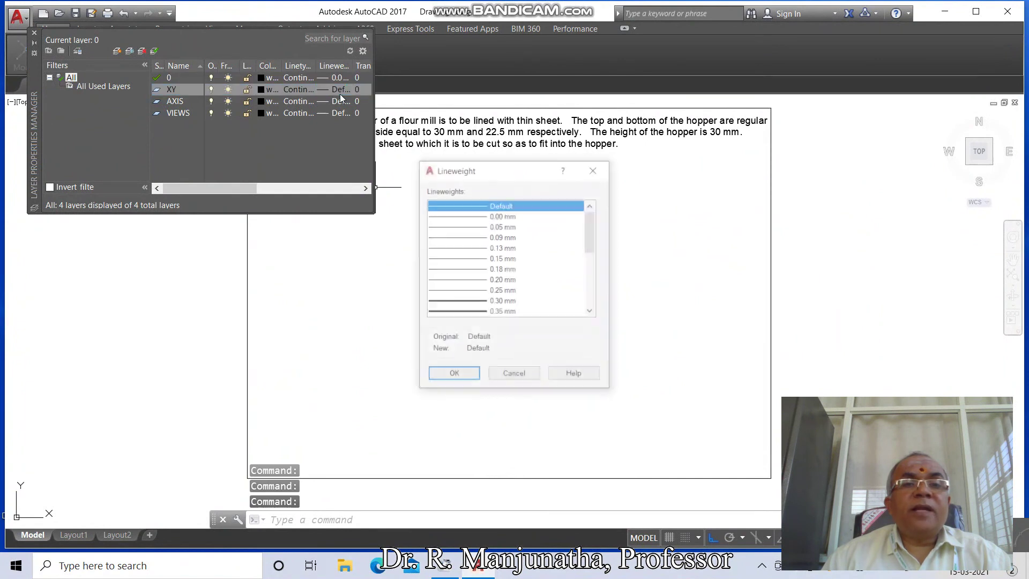
left_click(509, 249)
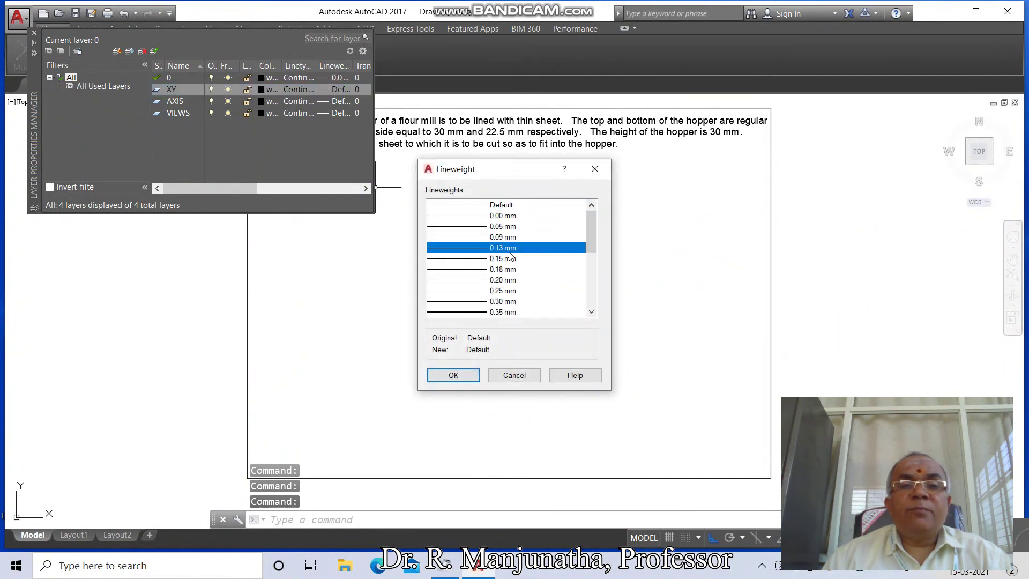
left_click(454, 376)
Give layer AXIS a 0.05 mm lineweight and layer VIEWS 0.50 mm.
left_click(340, 105)
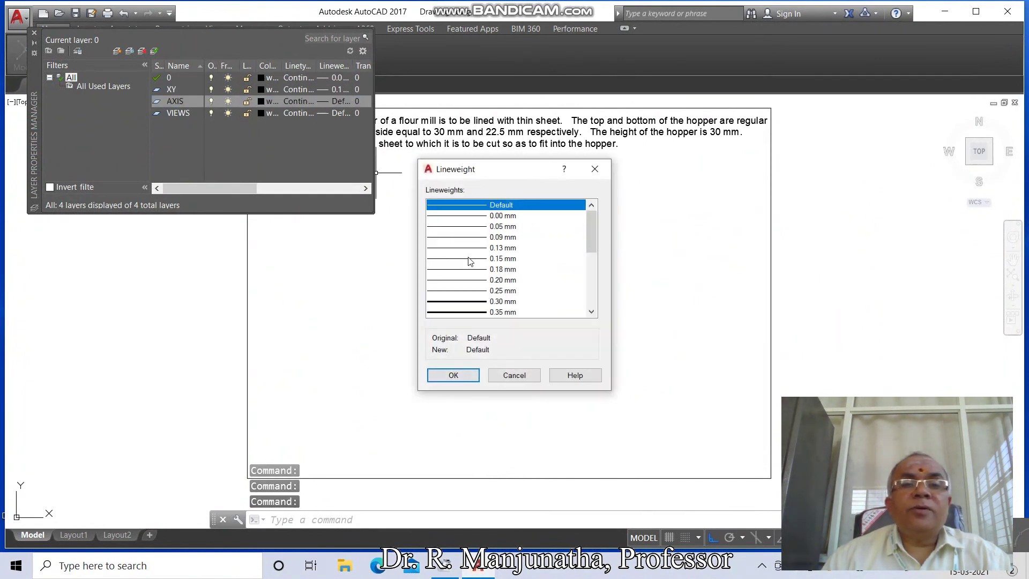
left_click(501, 226)
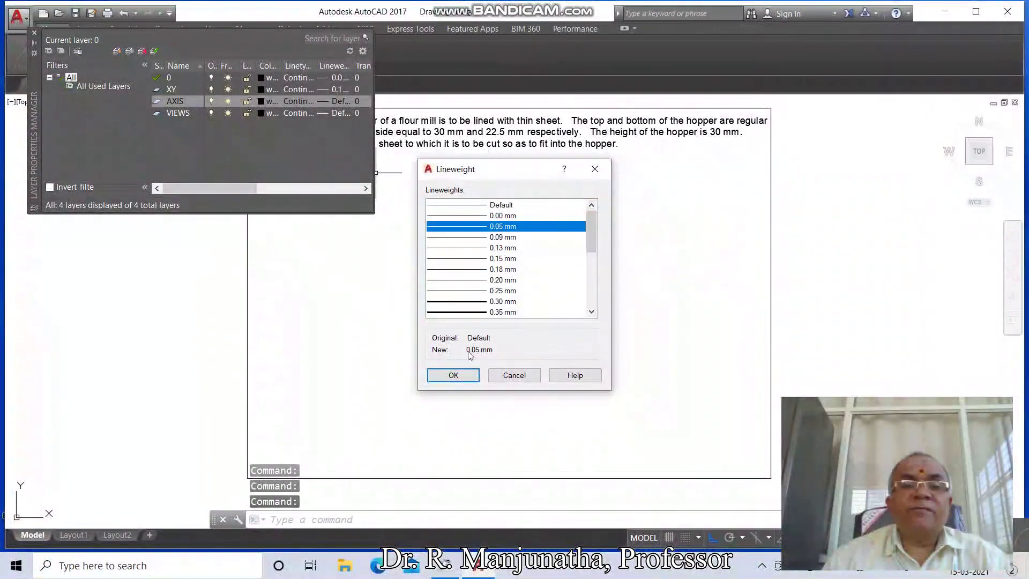
left_click(454, 375)
left_click(340, 113)
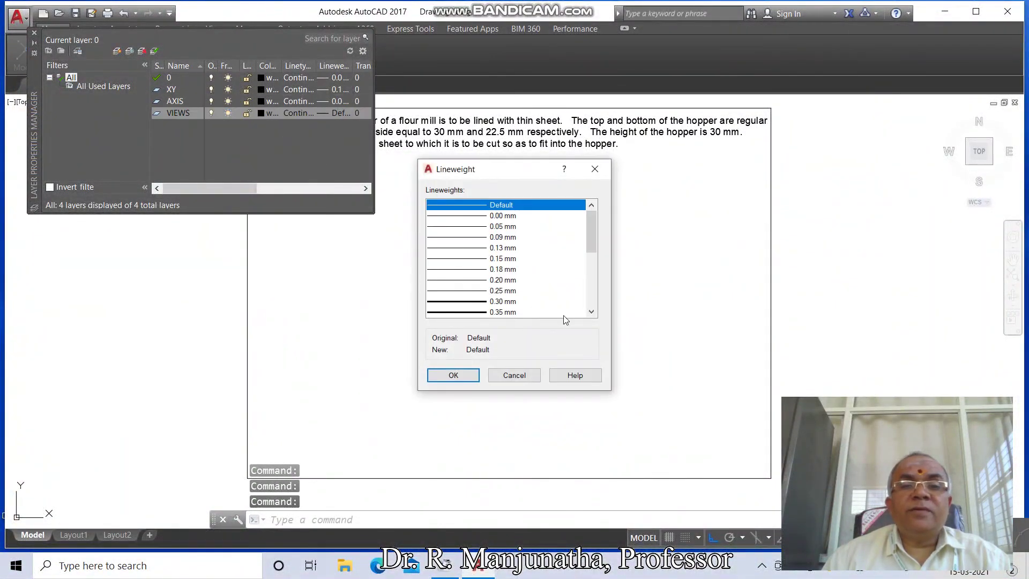
left_click(591, 312)
left_click(502, 290)
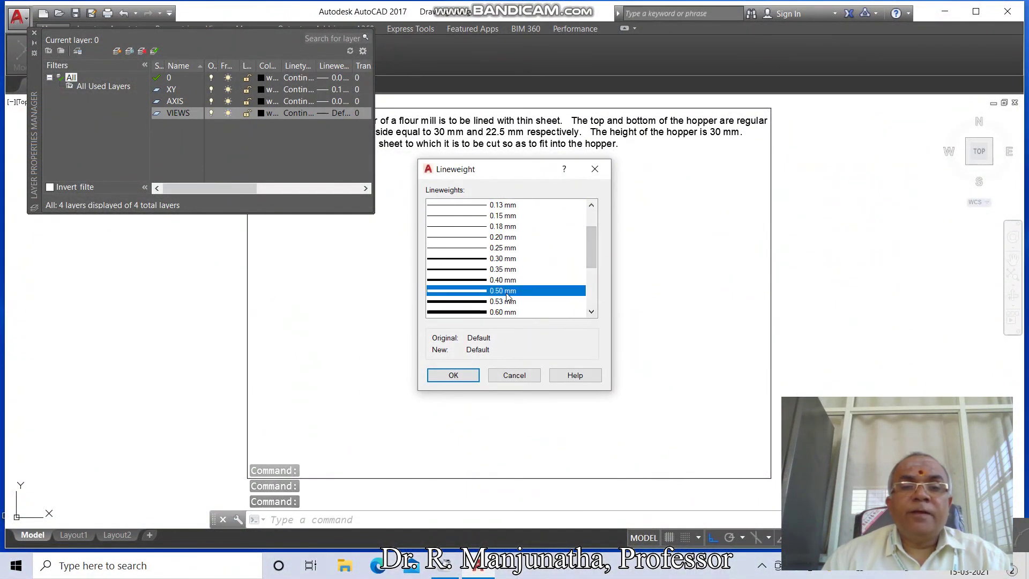
left_click(453, 375)
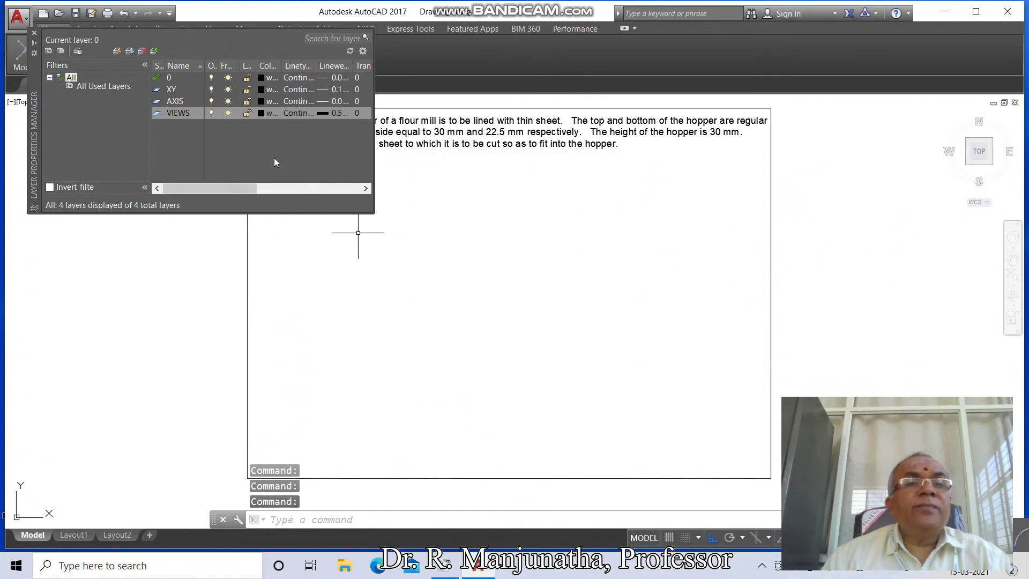
left_click(297, 100)
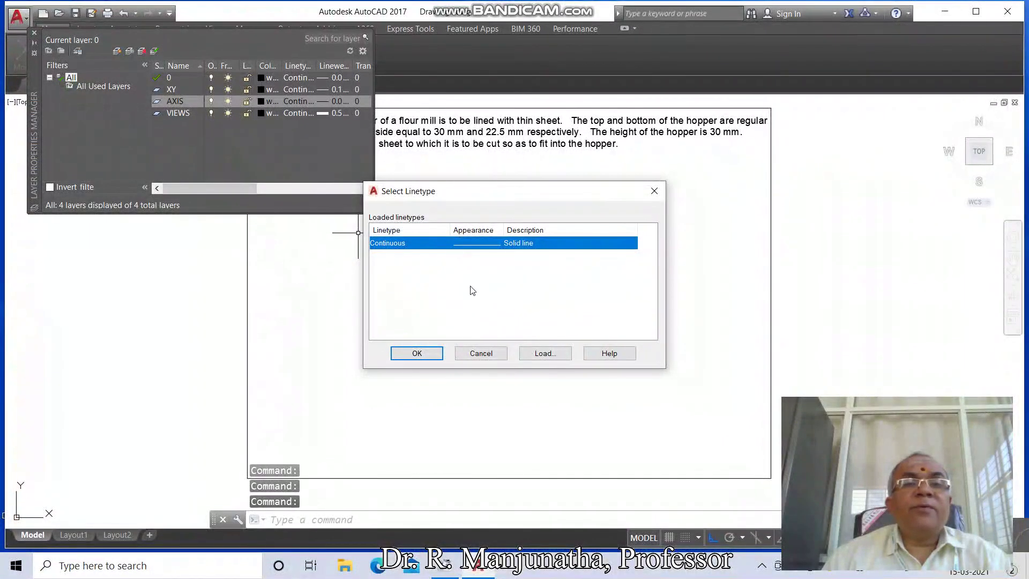
Load CENTER from acad.lin, assign it to AXIS, and close the layer manager.
left_click(544, 353)
left_click(412, 257)
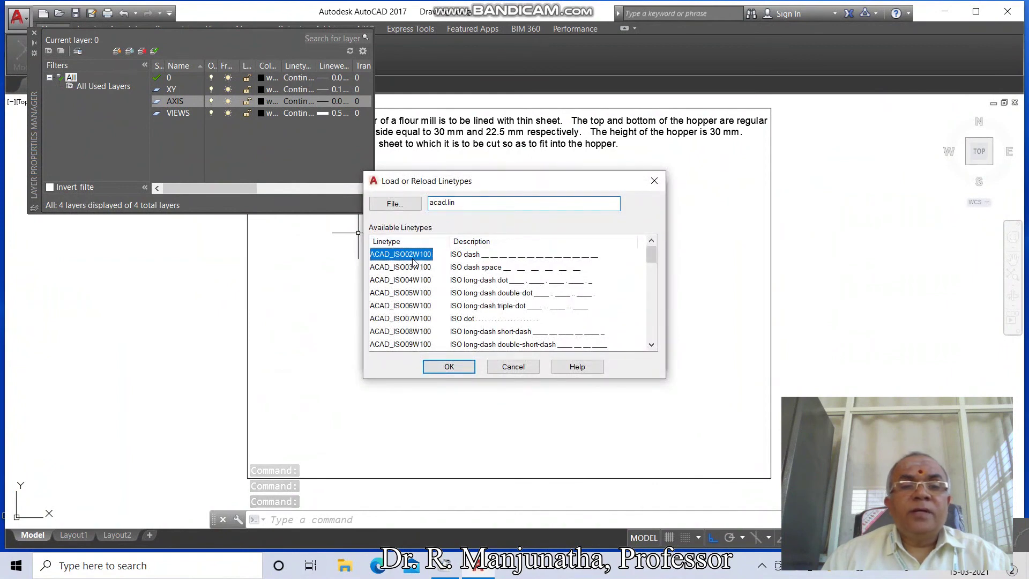
scroll(413, 263, "down", 6)
left_click(399, 254)
left_click(449, 366)
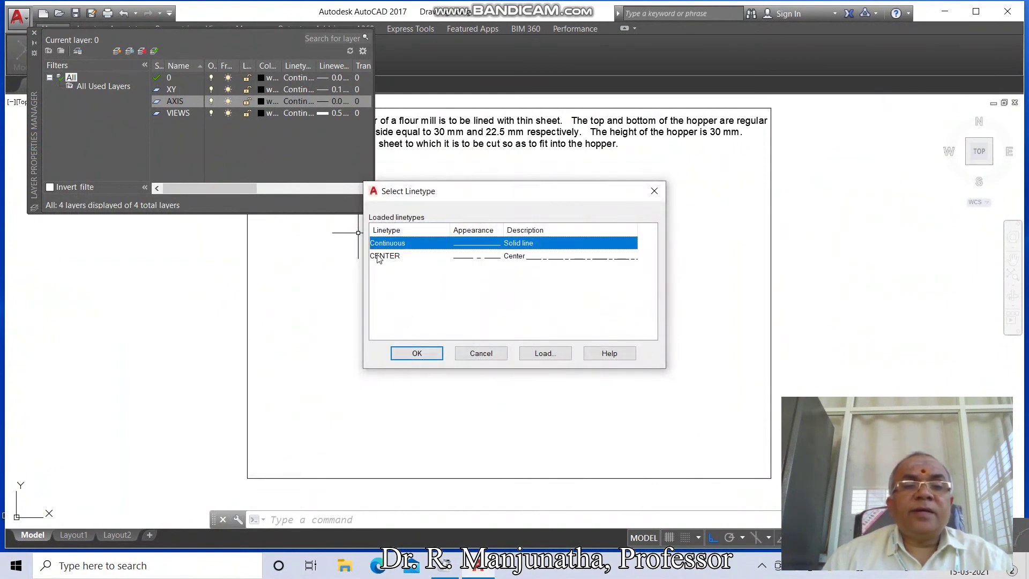
left_click(377, 257)
left_click(417, 354)
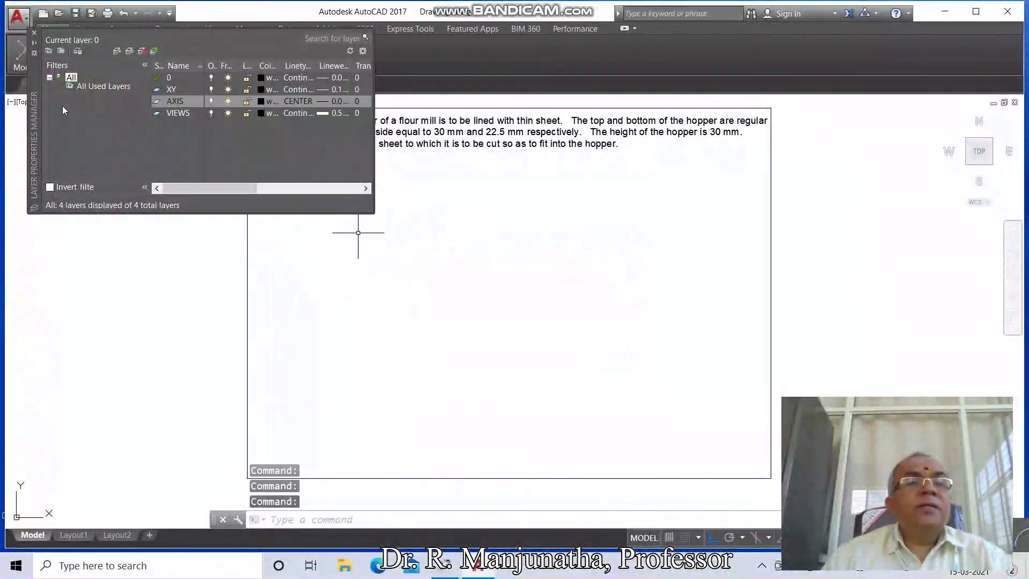
left_click(34, 33)
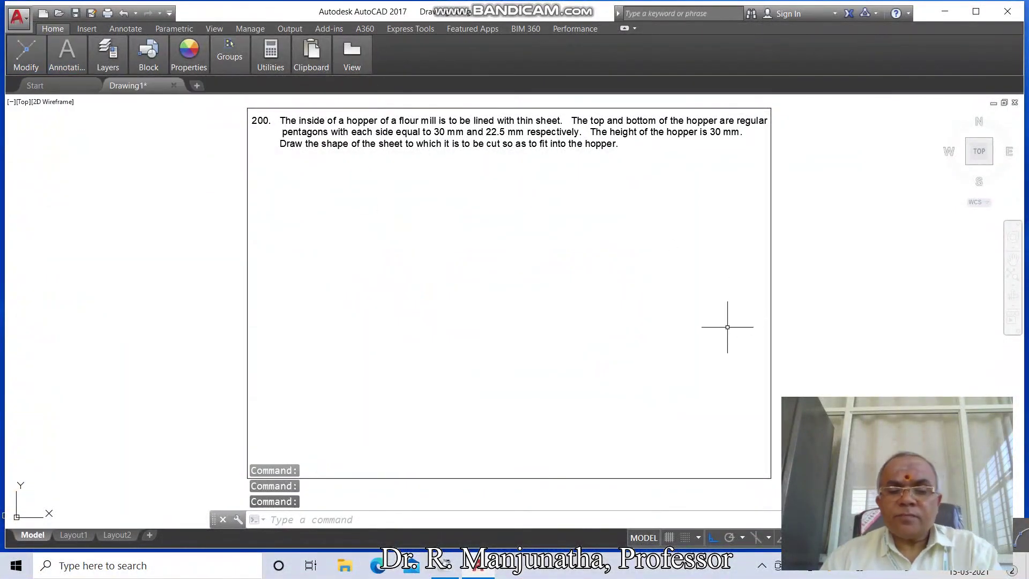
Draw a five-sided regular polygon by edge, 30 mm per side, near the lower left.
type("POL")
key("Return")
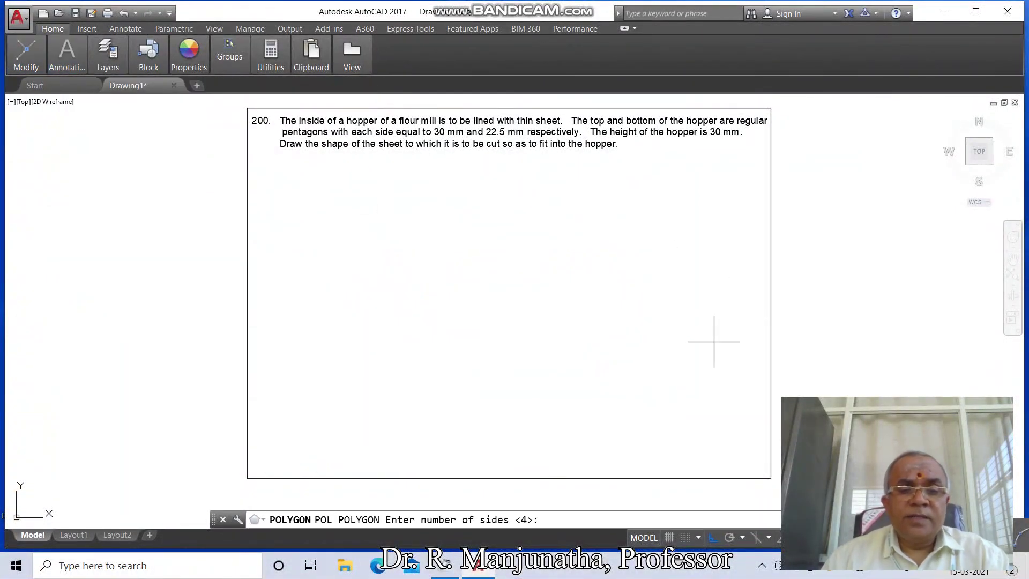
key("Return")
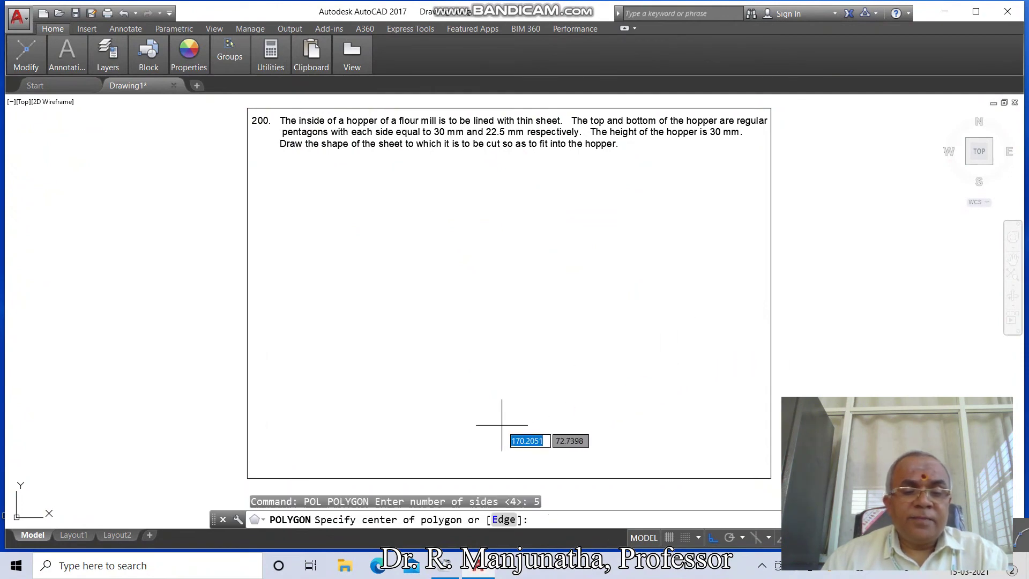
key("Return")
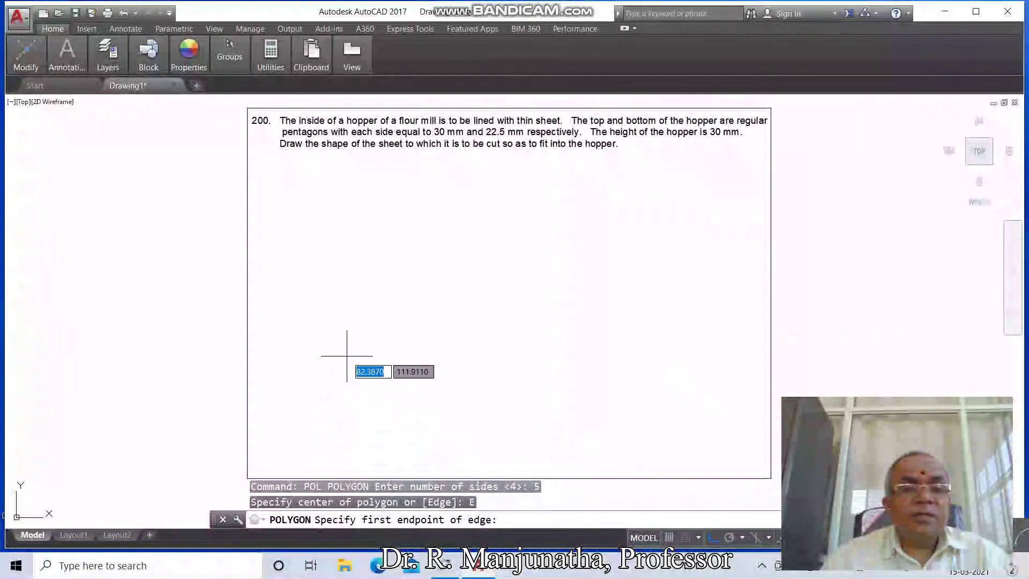
left_click(337, 391)
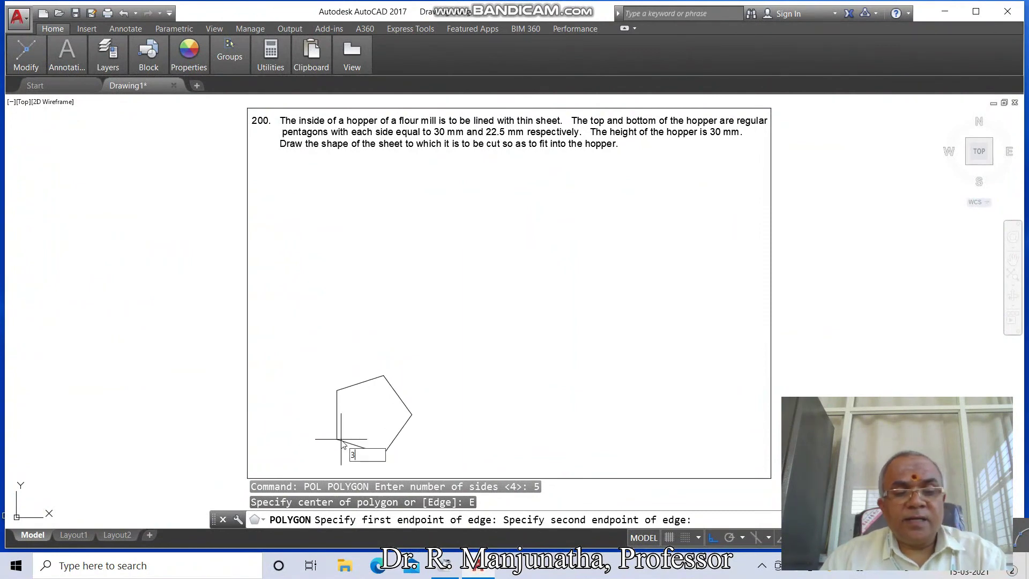
key("Return")
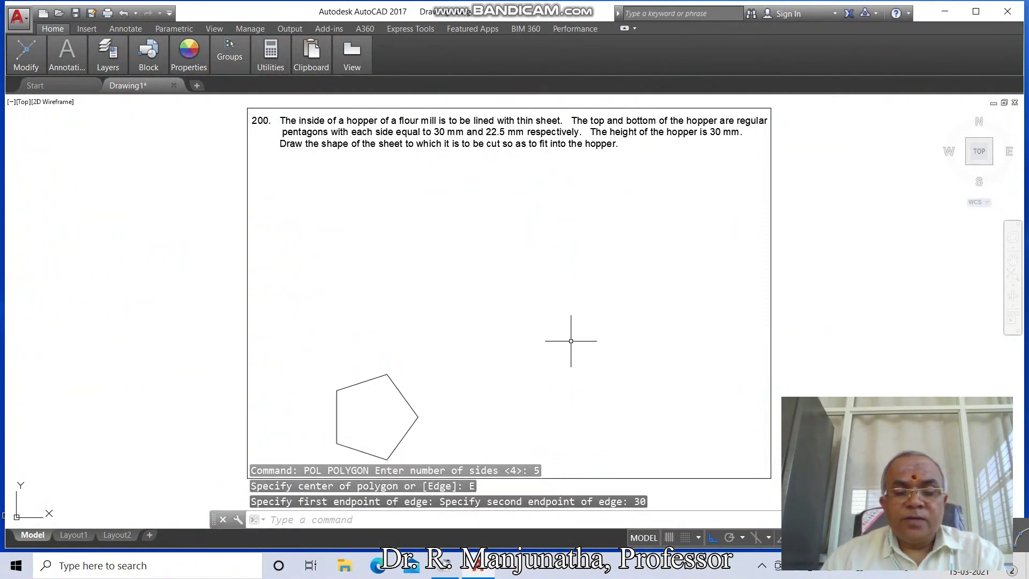
type("L")
key("Return")
Draw a line from the pentagon's left vertex perpendicular to the lower-right edge.
type("INT")
key("Return")
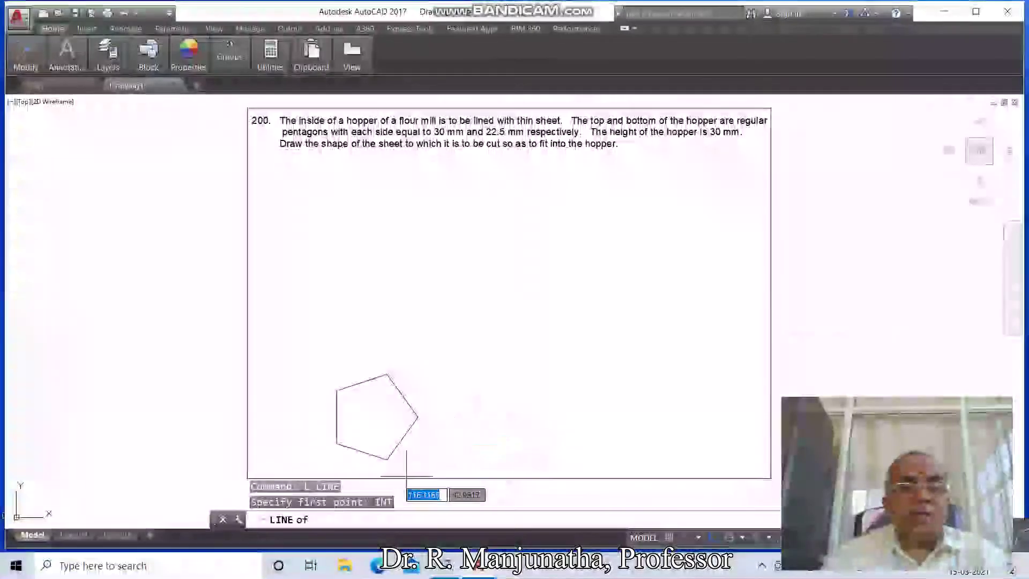
left_click(338, 391)
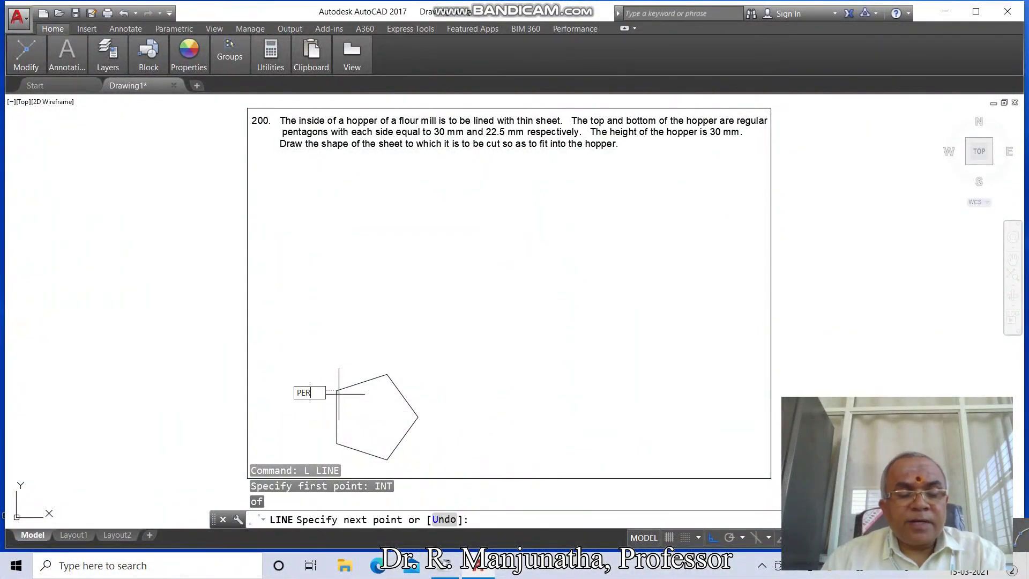
type("PER")
key("Return")
left_click(402, 432)
key("Return")
Draw a line from the lower-left vertex perpendicular to the upper-right edge.
key("Return")
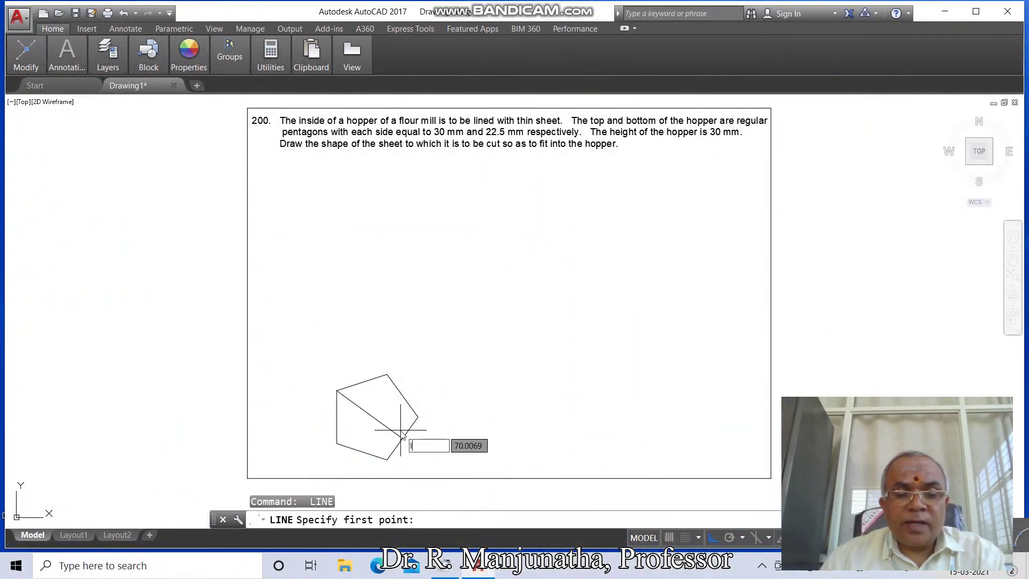
type("INT")
key("Return")
left_click(339, 443)
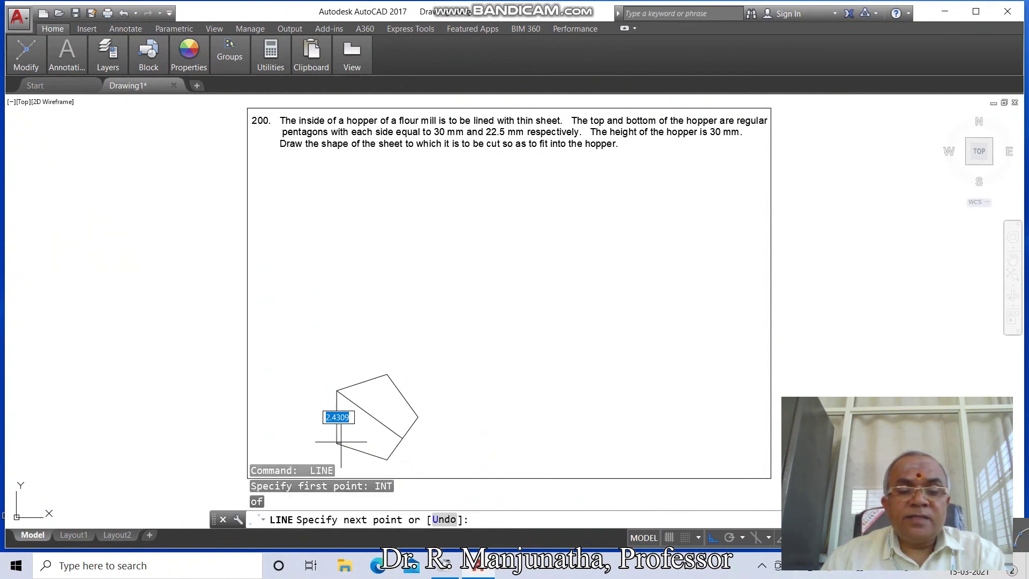
type("PER")
key("Return")
left_click(402, 396)
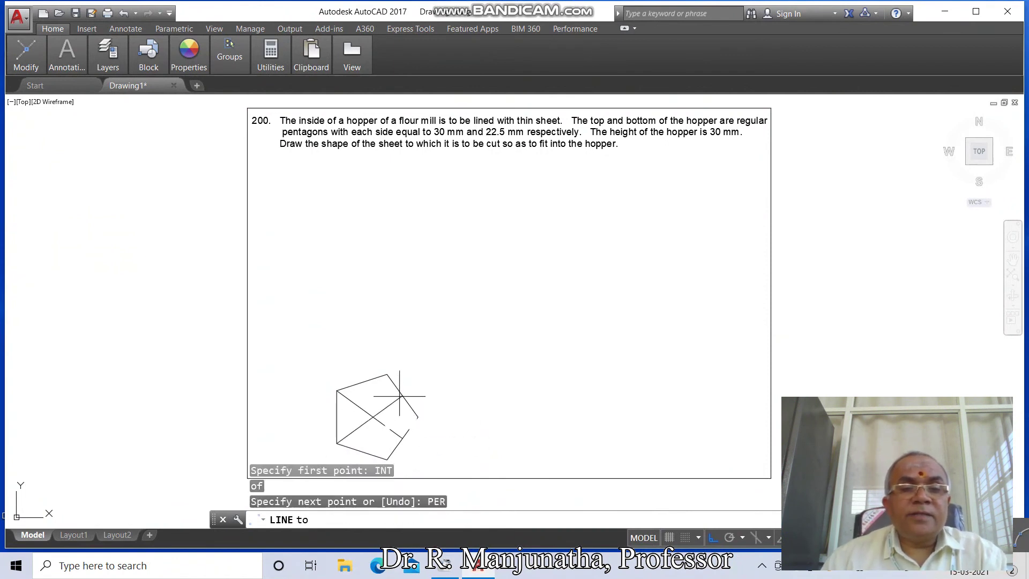
key("Return")
Fillet the two perpendicular lines so they meet at the pentagon's centre.
type("f")
key("Return")
left_click(363, 410)
left_click(366, 423)
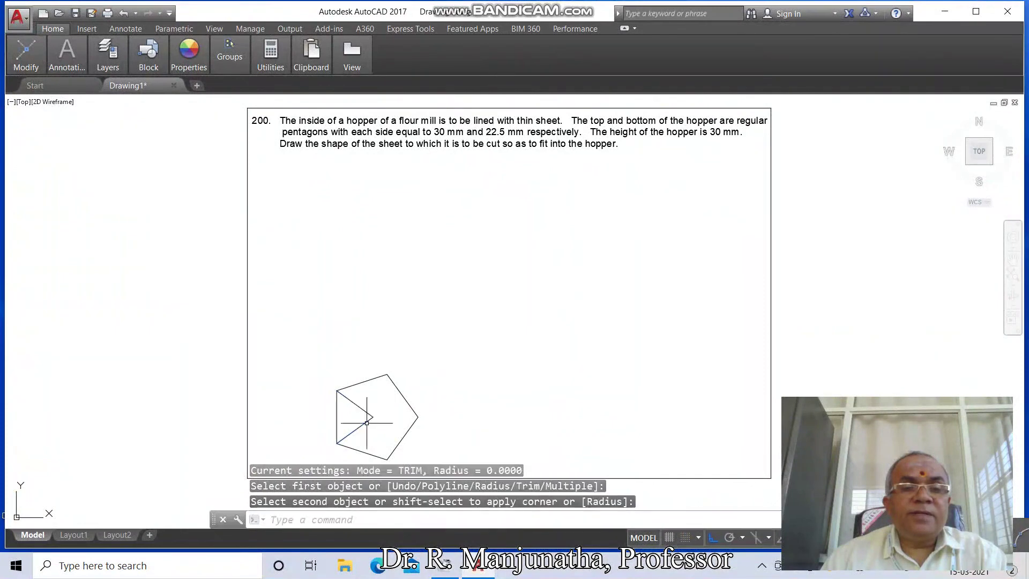
Draw a five-sided pentagon by edge, 22.5 mm long, to the right of the first pentagon.
type("pol")
key("Return")
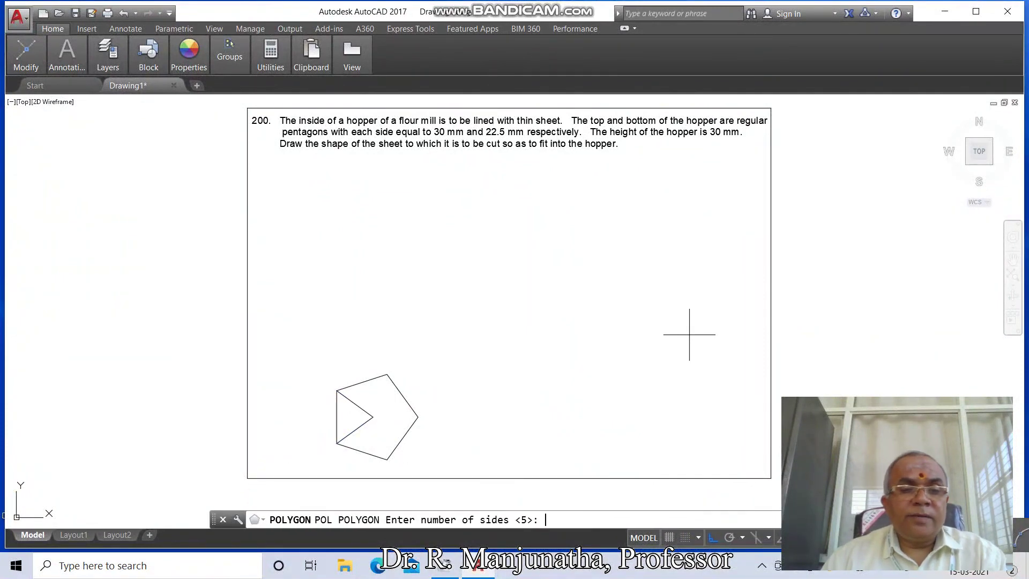
key("Return")
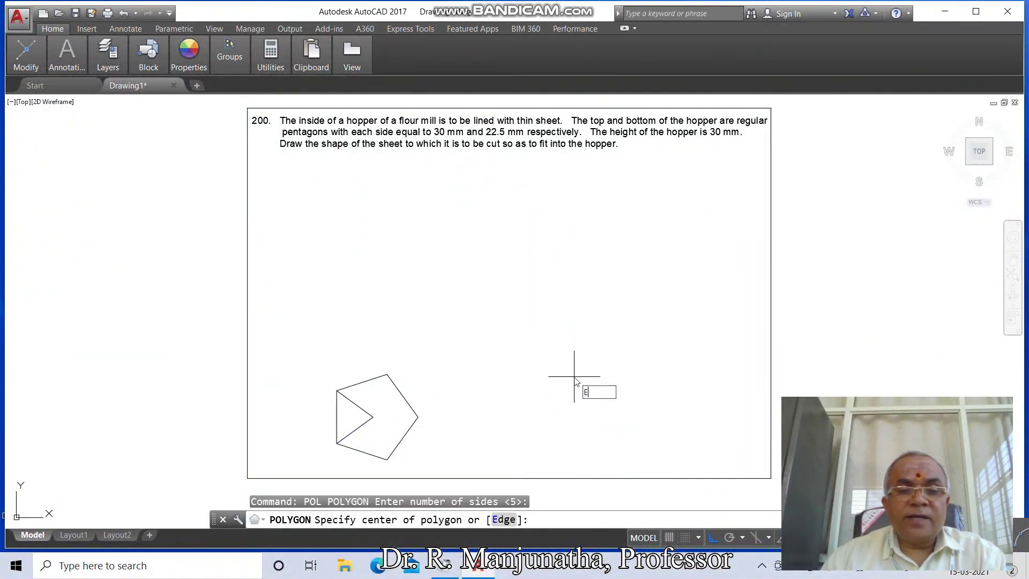
key("Return")
left_click(513, 372)
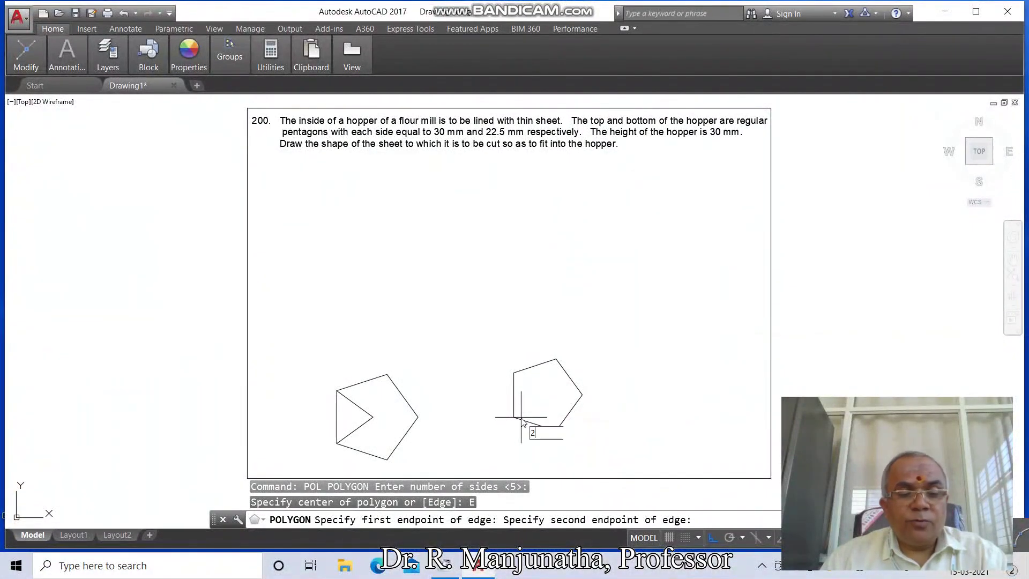
type("22.5")
key("Return")
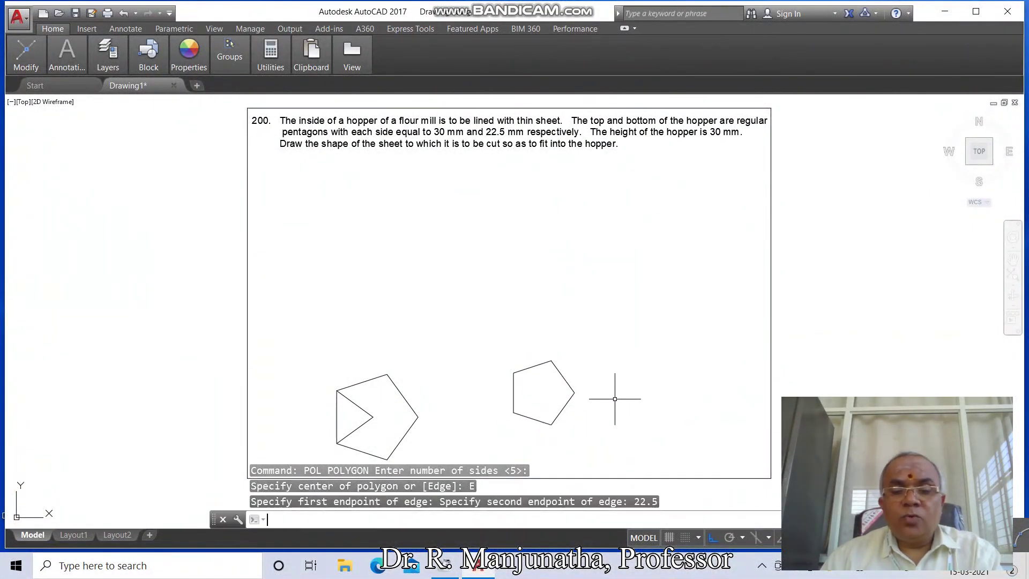
type("l")
key("Return")
Draw two lines from the pentagon's left corners, each perpendicular to its opposite edge.
key("Return")
left_click(514, 373)
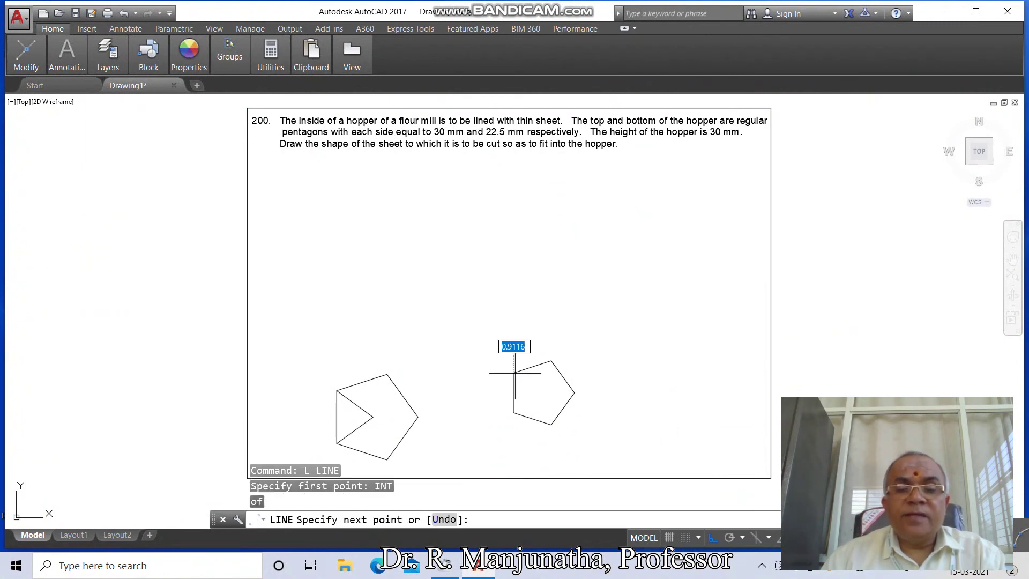
type("PER")
key("Return")
left_click(562, 409)
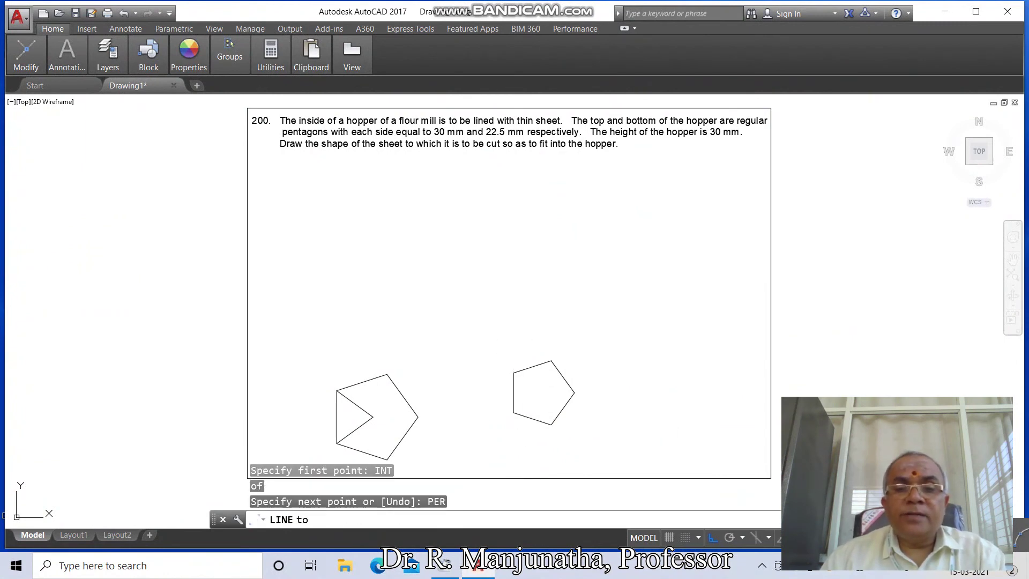
key("Return")
key("Return")
type("INT")
key("Return")
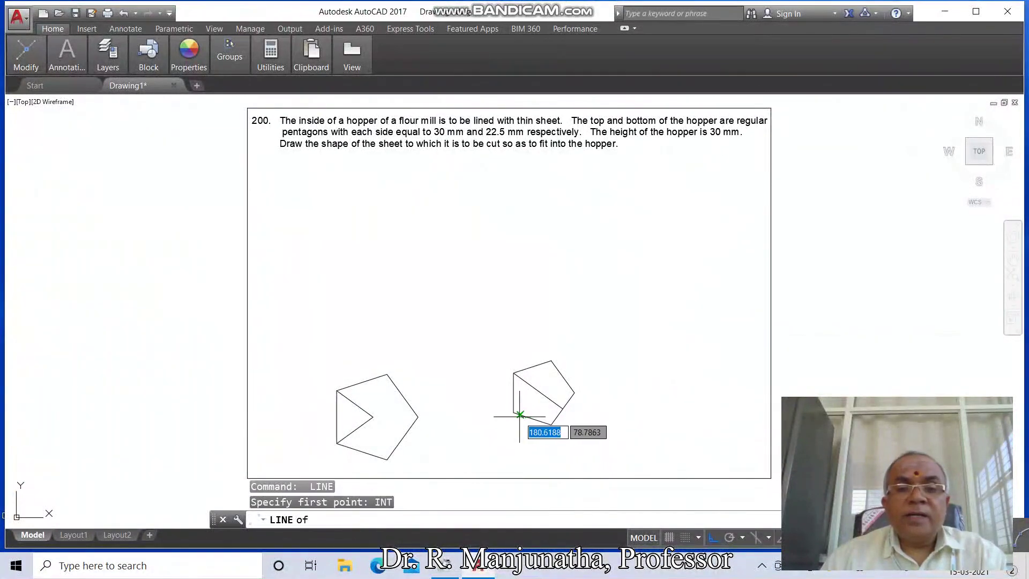
left_click(516, 412)
type("PER")
key("Return")
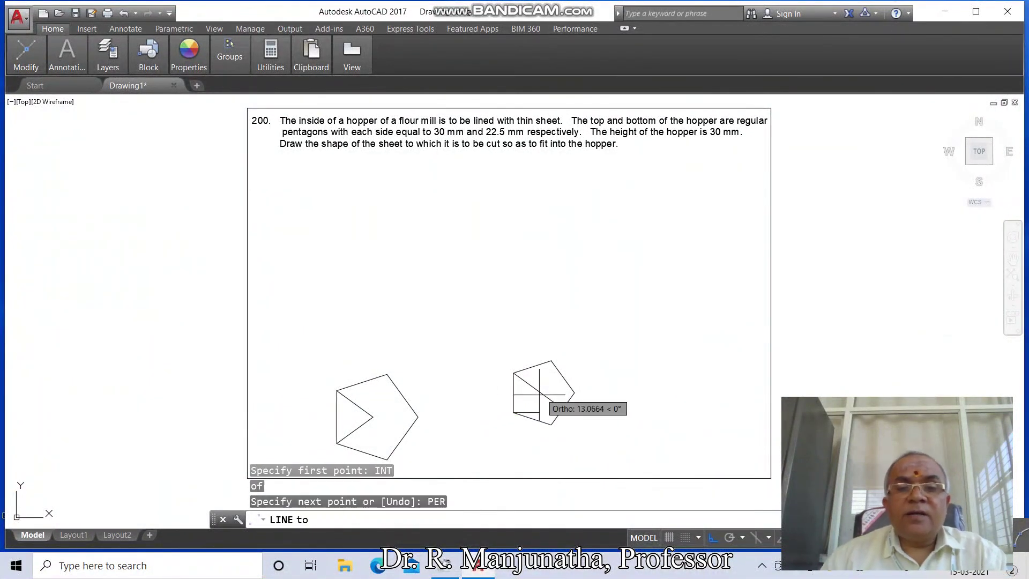
left_click(561, 378)
key("Return")
Fillet the two vertex lines into a V at the centre, then select the small pentagon to move.
type("F")
key("Return")
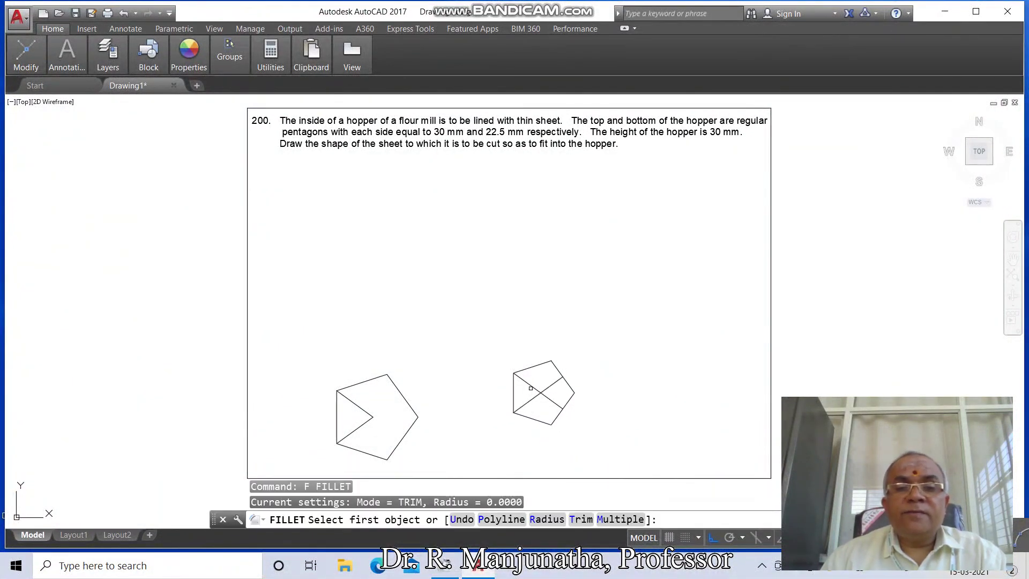
left_click(531, 385)
left_click(525, 405)
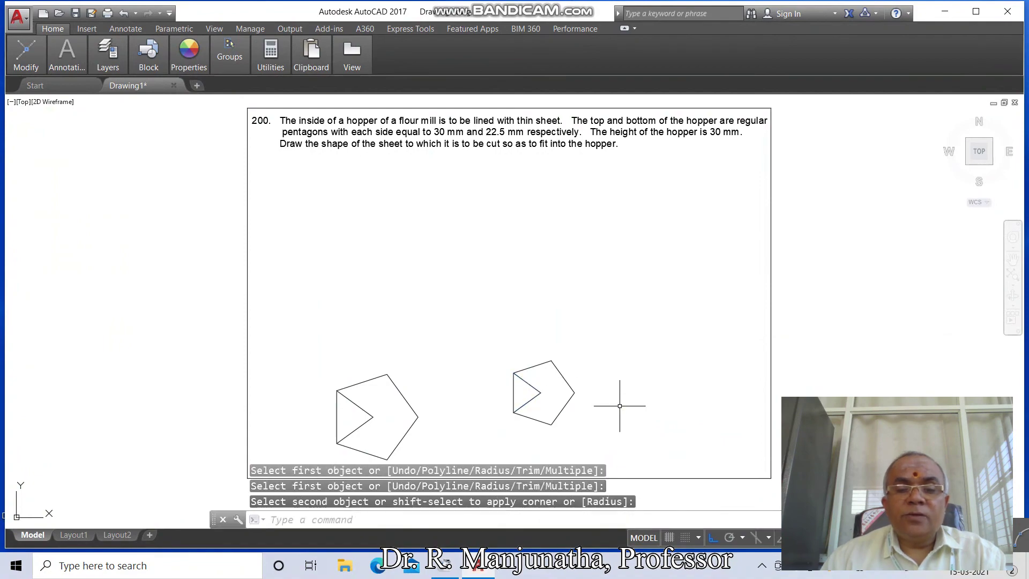
type("M")
key("Return")
left_click(565, 408)
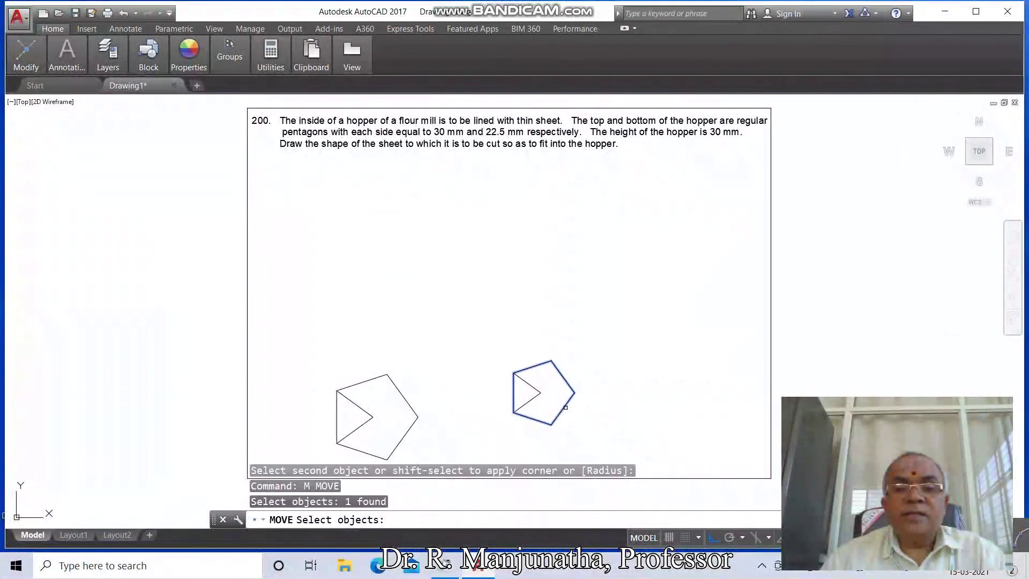
Move the small pentagon from its V apex to the large pentagon's centre.
key("Return")
type("INT")
key("Return")
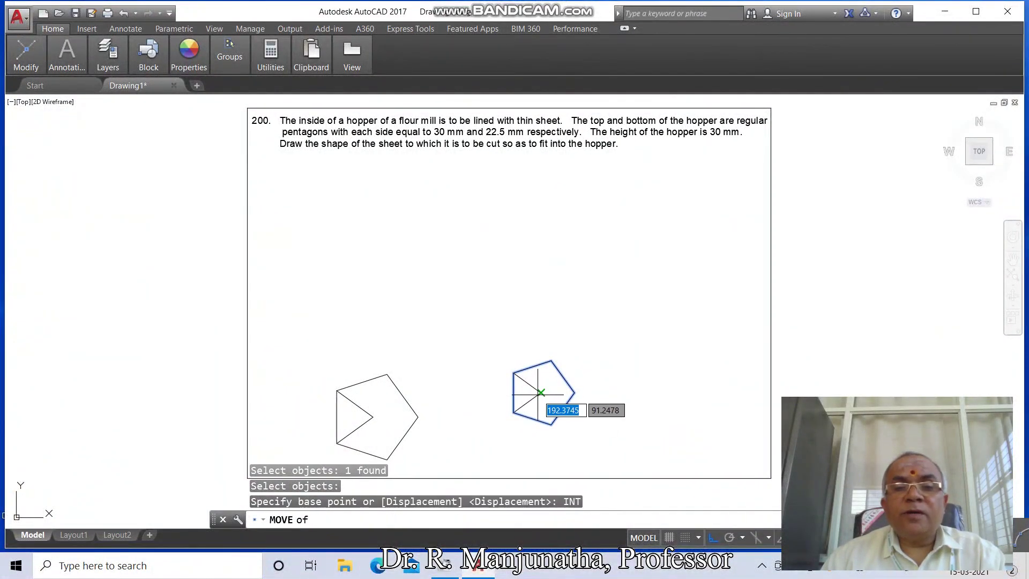
left_click(540, 394)
type("INT")
key("Return")
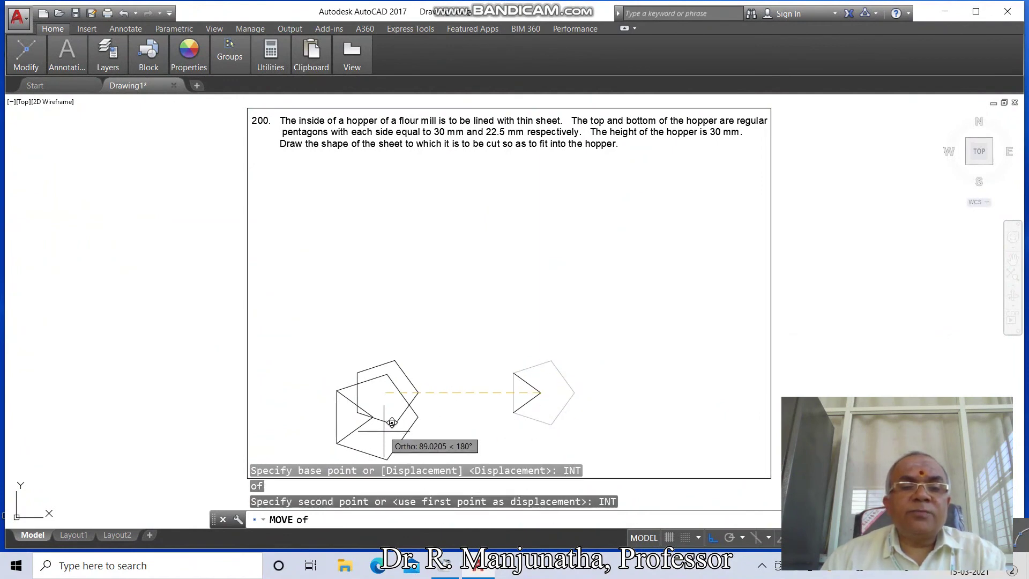
left_click(371, 416)
Select the leftover V lines for erasing with a crossing window.
type("e")
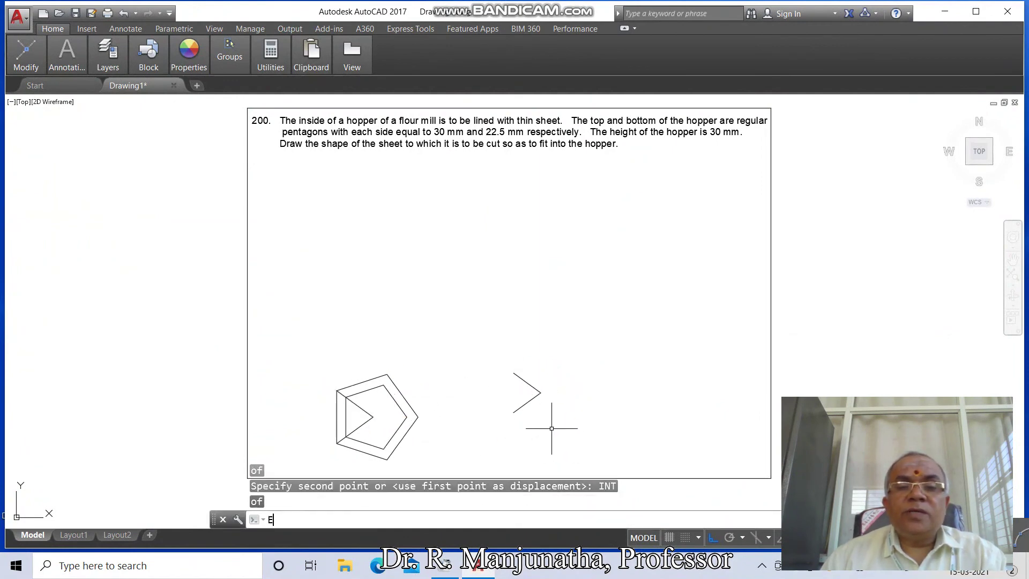
key("Return")
type("c")
key("Return")
left_click(542, 368)
left_click(488, 432)
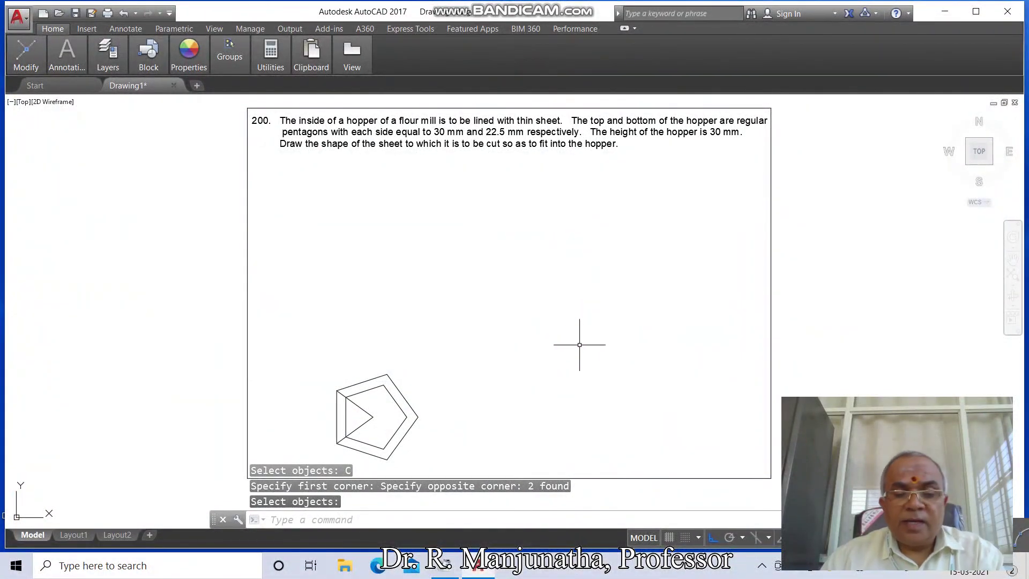
Erase the V lines and connect the inner pentagon's top corner to the outer top corner.
key("Return")
type("l")
key("Return")
type("INT")
key("Return")
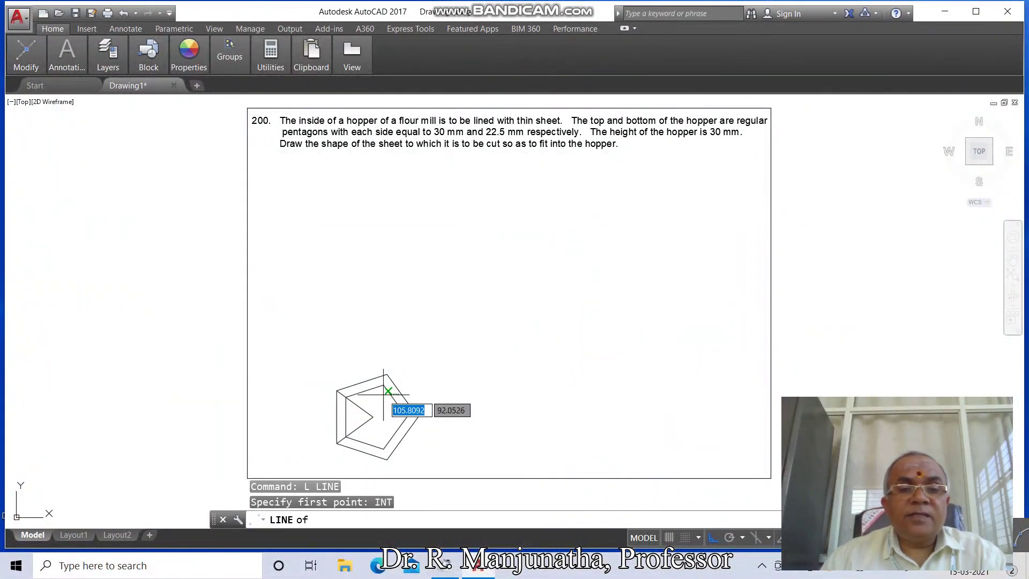
left_click(383, 389)
type("INT")
key("Return")
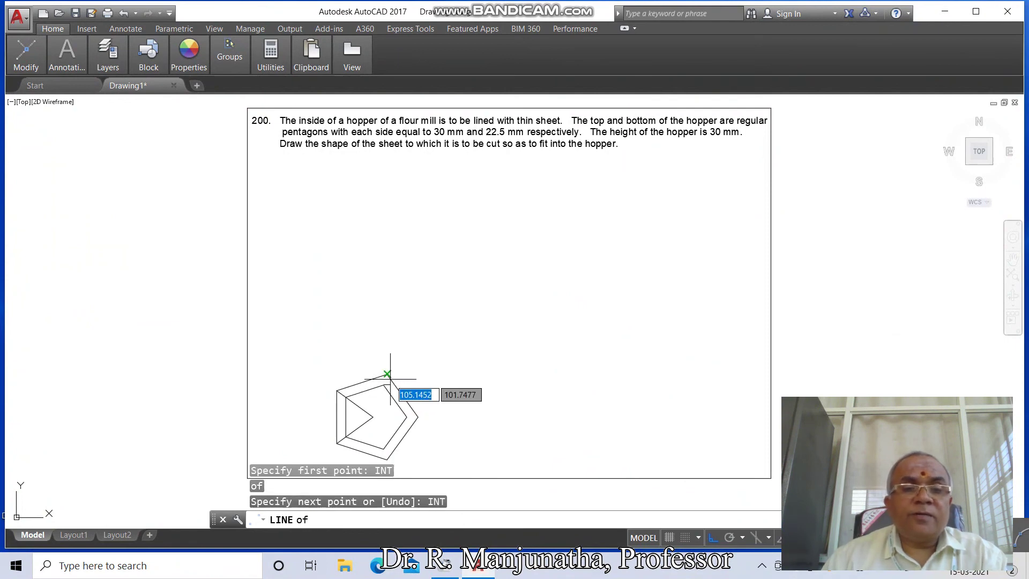
left_click(389, 376)
key("Return")
key("Return")
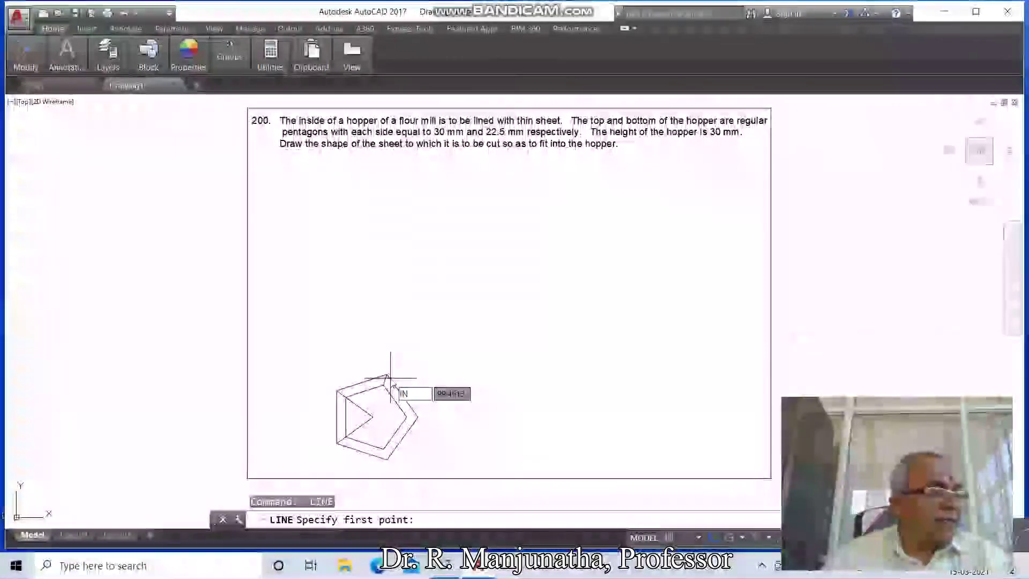
Connect the inner right and bottom corners to the matching outer pentagon corners.
type("INT")
key("Return")
left_click(403, 417)
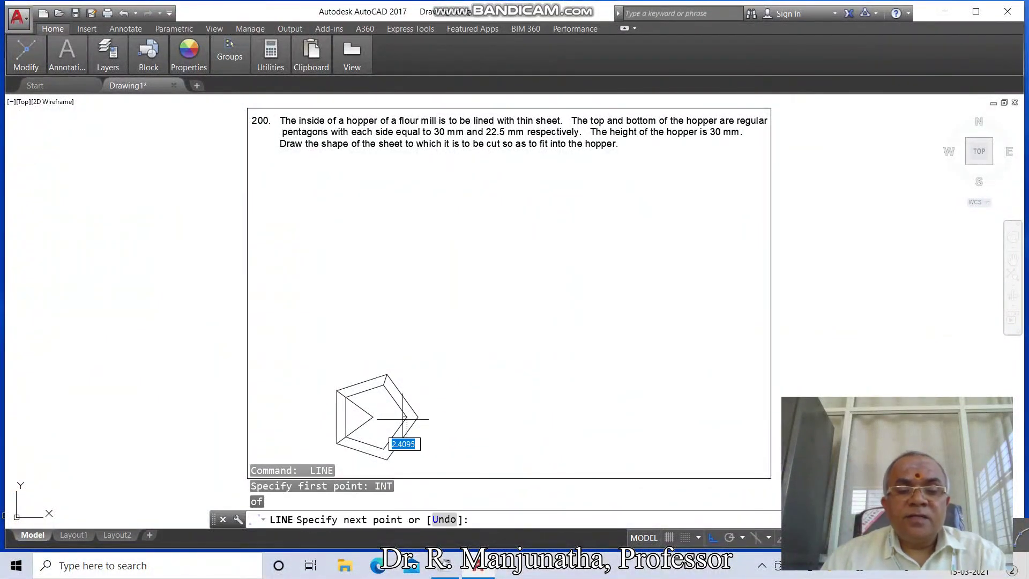
type("INT")
key("Return")
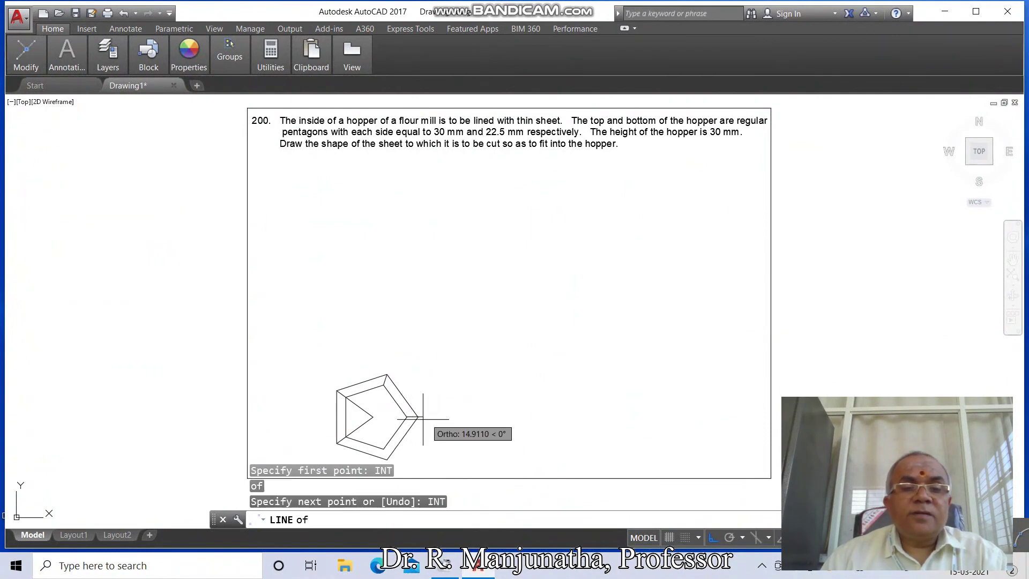
left_click(409, 417)
key("Return")
key("Return")
type("INT")
key("Return")
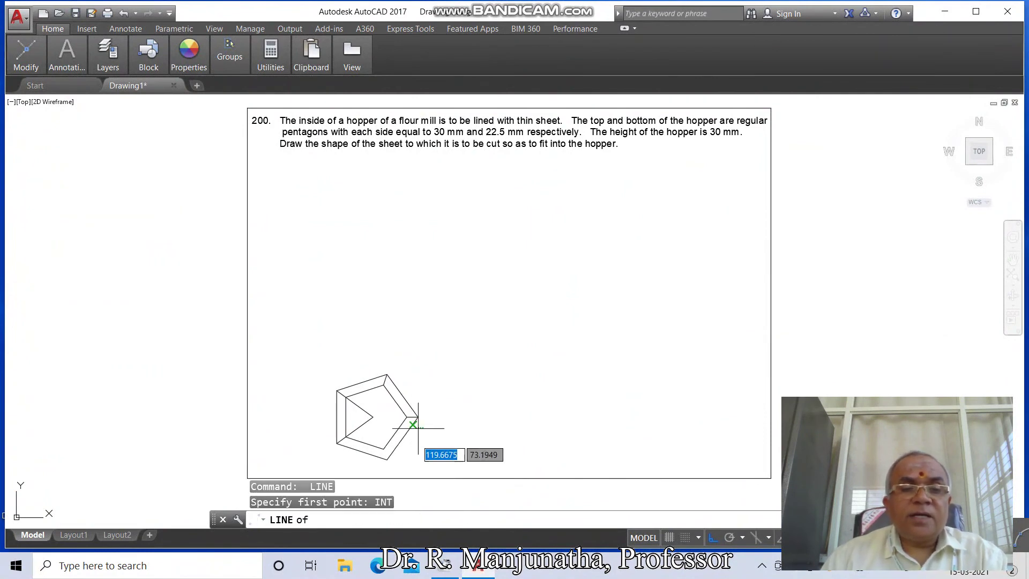
left_click(386, 447)
type("INT")
key("Return")
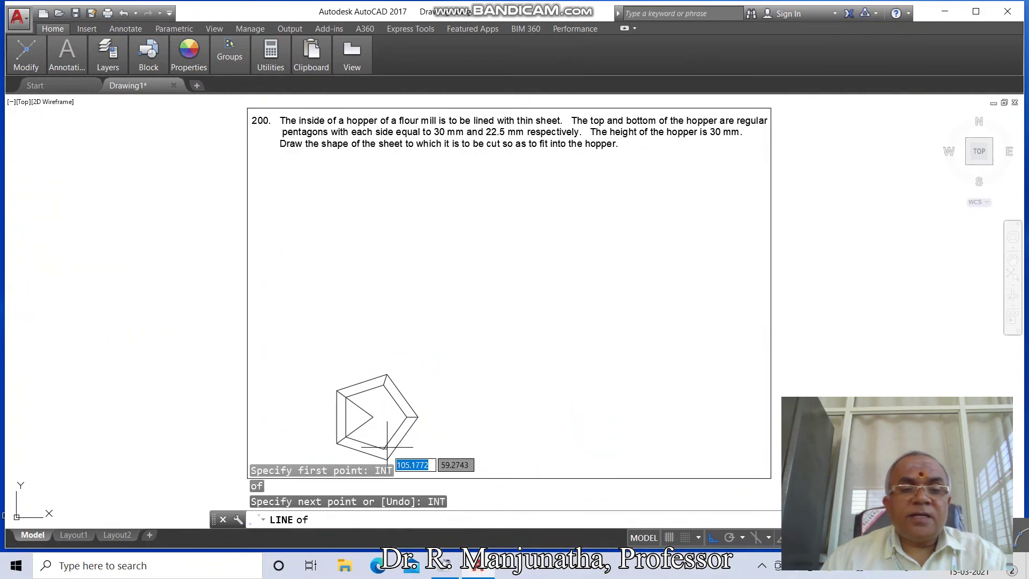
left_click(373, 417)
Break the lower-left line at its intersection point.
type("BR")
key("Return")
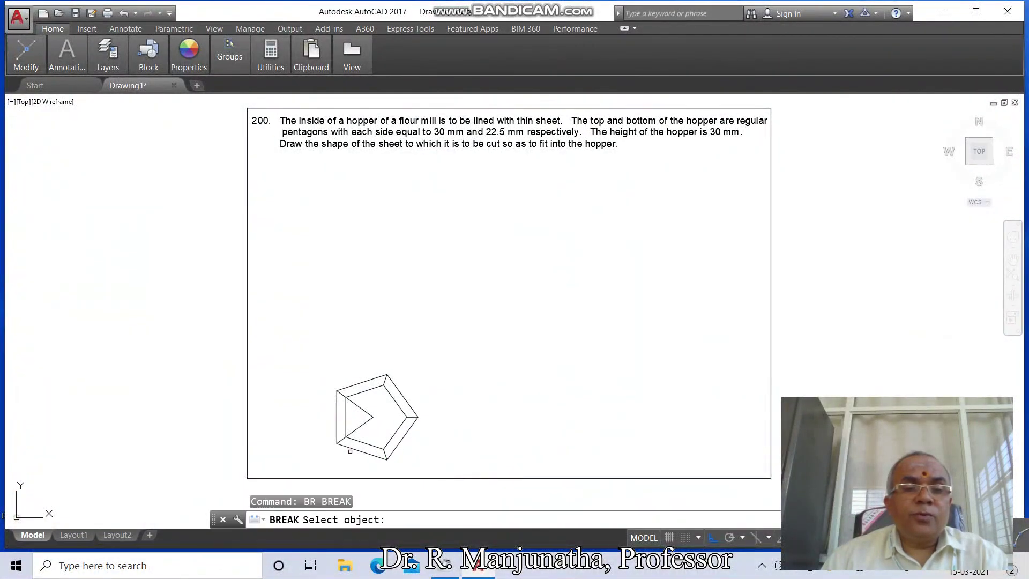
left_click(342, 440)
type("F")
key("Return")
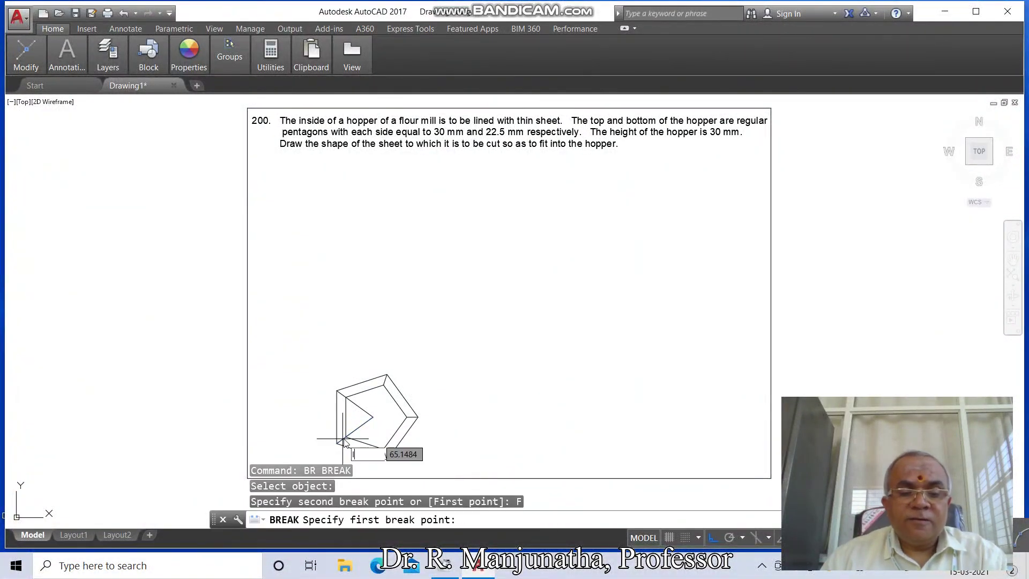
type("INT")
key("Return")
left_click(348, 438)
type("@")
key("Return")
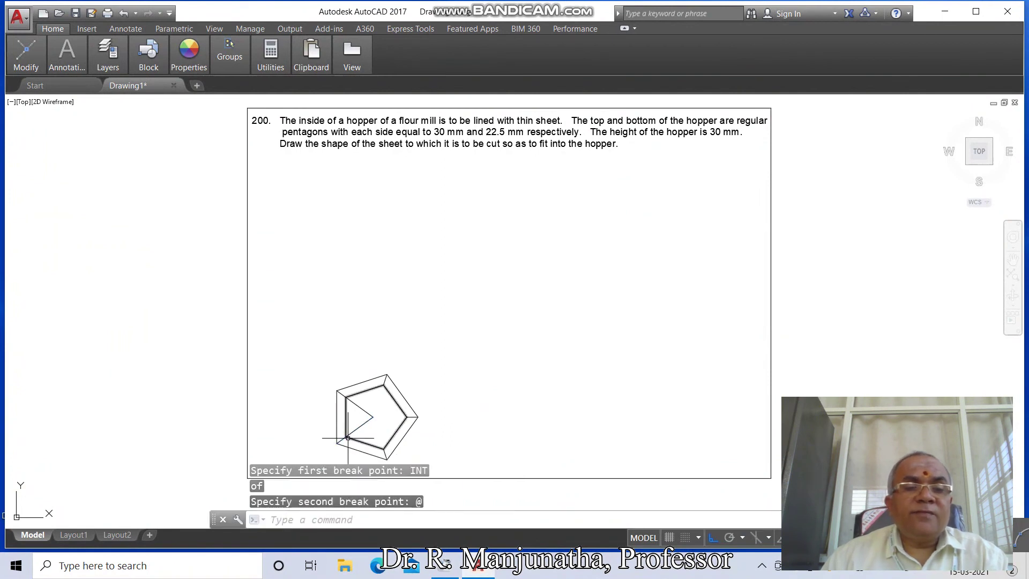
Break a pentagon line at its intersection, then window-select both pentagons.
key("Return")
left_click(342, 395)
type("F")
key("Return")
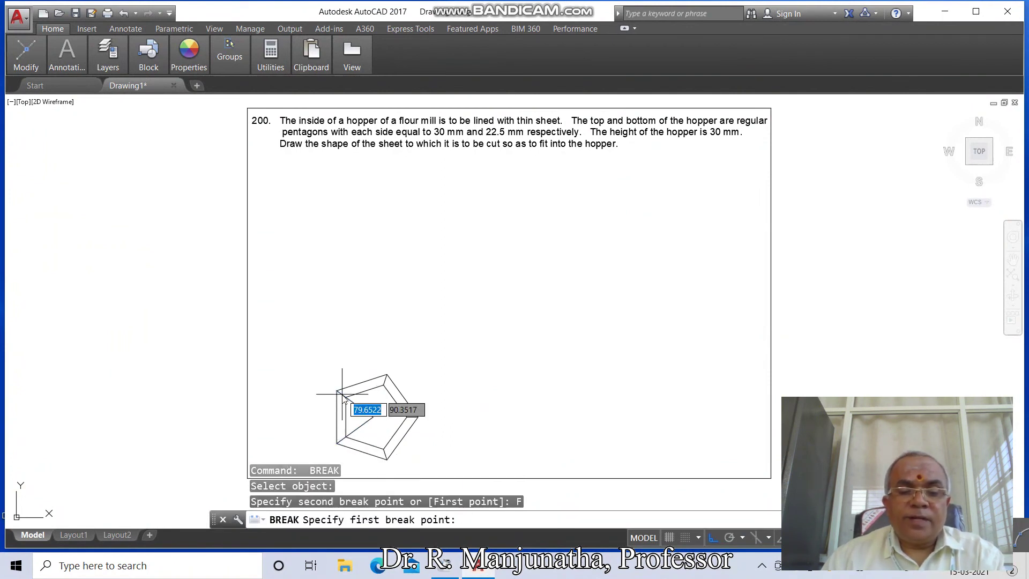
type("INT")
key("Return")
left_click(354, 400)
type("@")
key("Return")
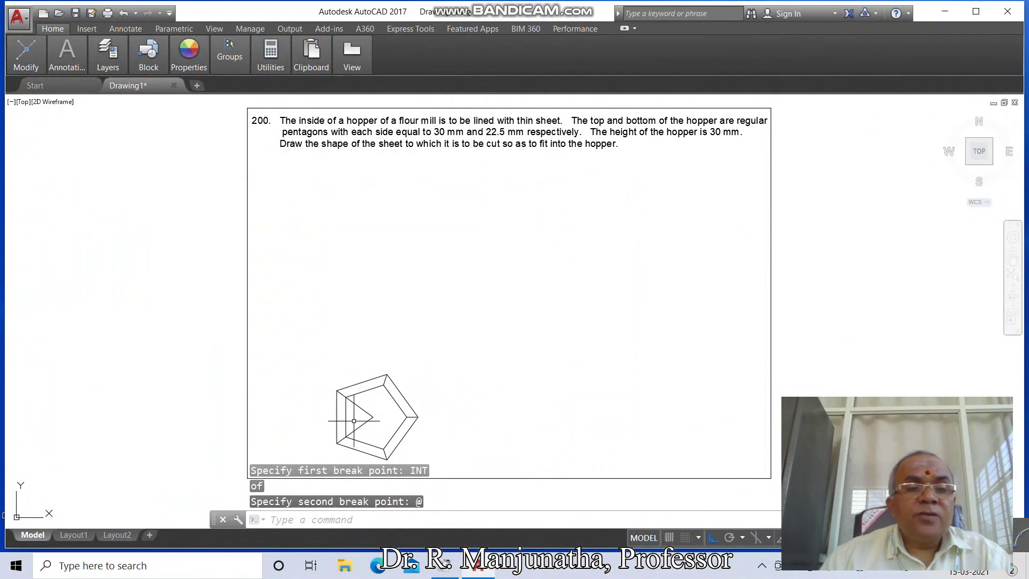
left_click(354, 421)
left_click(325, 420)
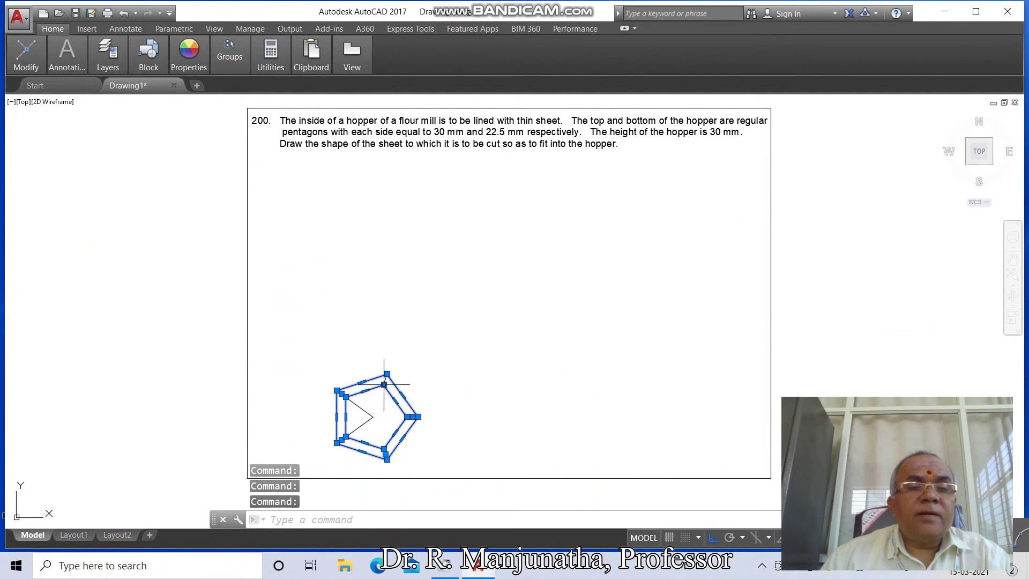
Move the selected pentagons and connecting lines to the VIEWS layer using CH properties.
type("c")
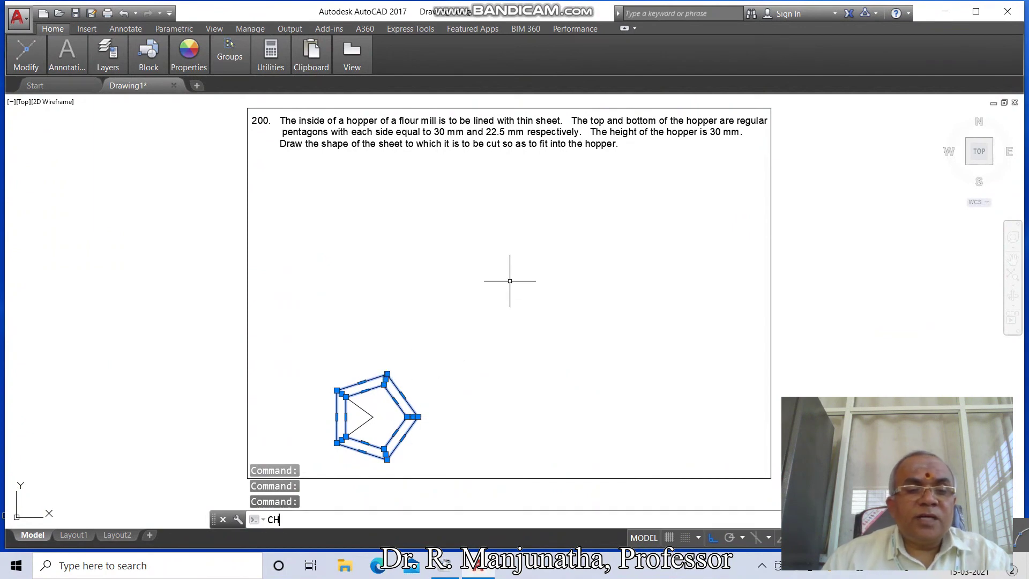
type("H")
key("Return")
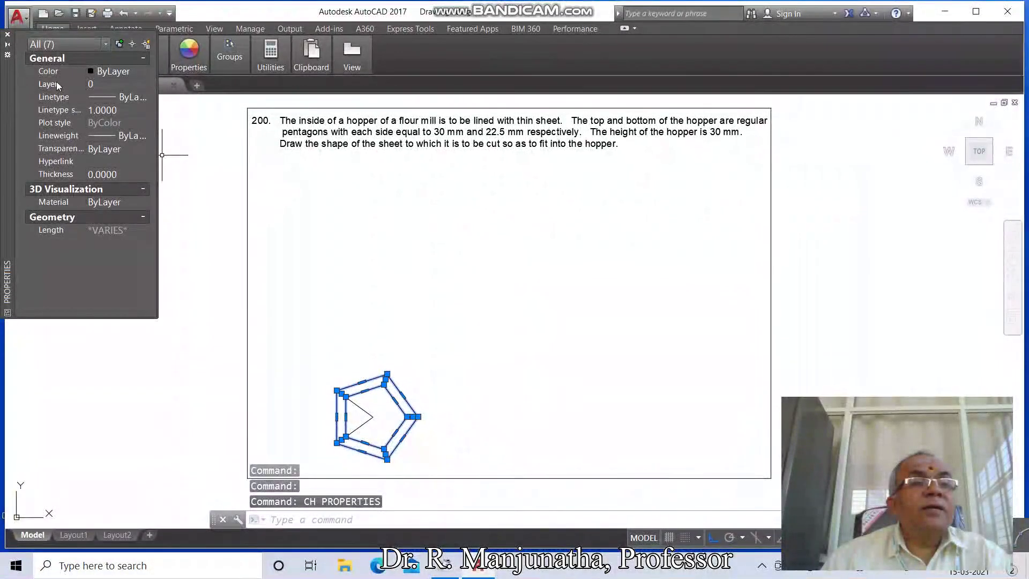
left_click(56, 82)
left_click(144, 84)
left_click(124, 120)
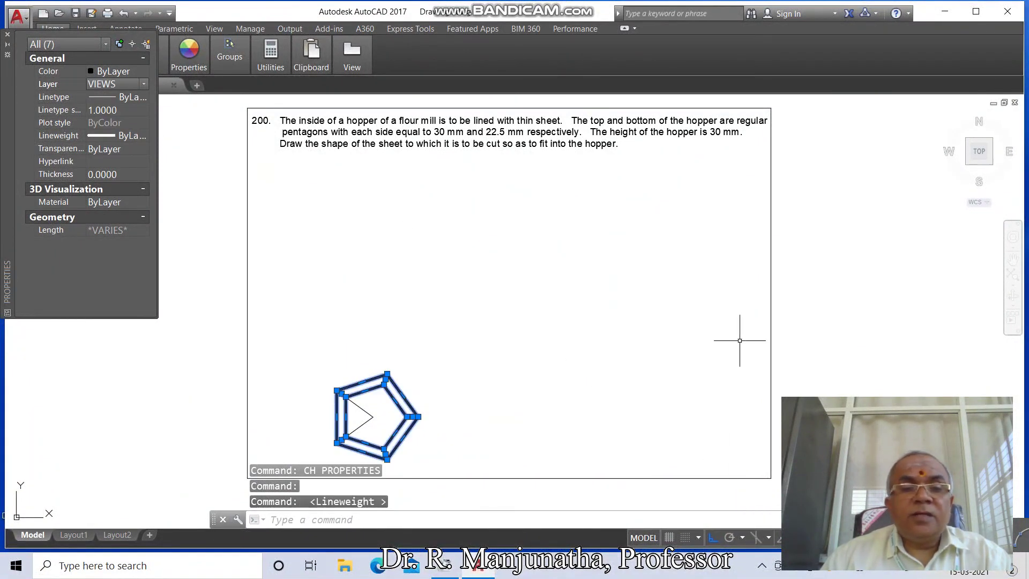
key("Escape")
key("Escape")
Draw a horizontal line in empty space above the pentagons.
type("L")
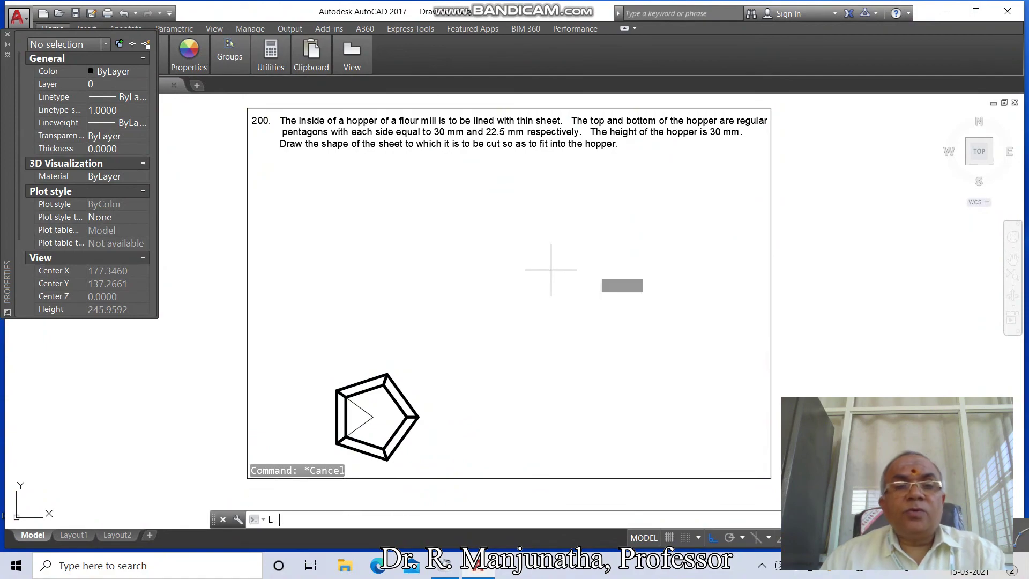
key("Return")
left_click(276, 160)
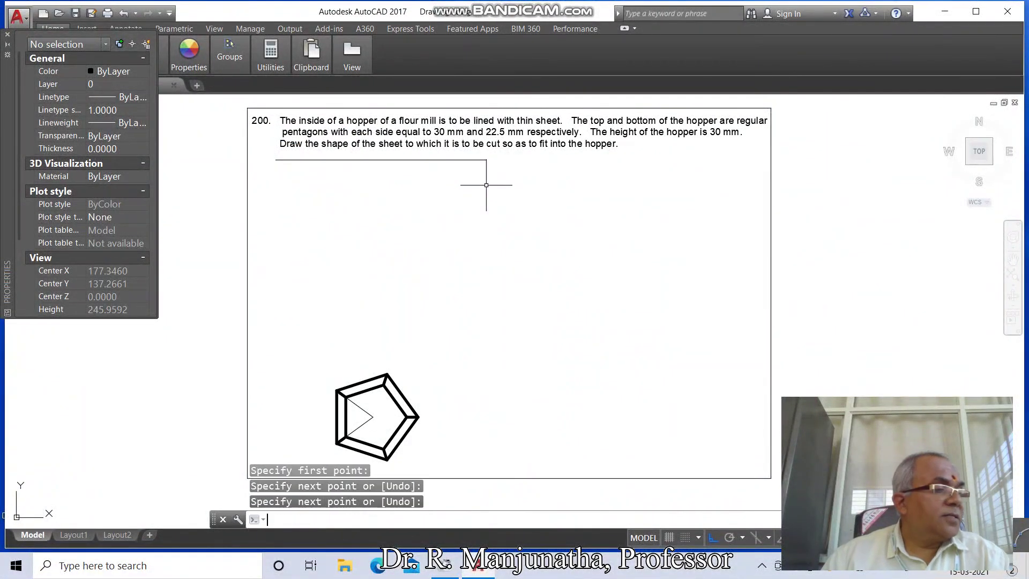
key("Return")
Offset the top line 30 mm downward to create a parallel line.
type("O")
key("Return")
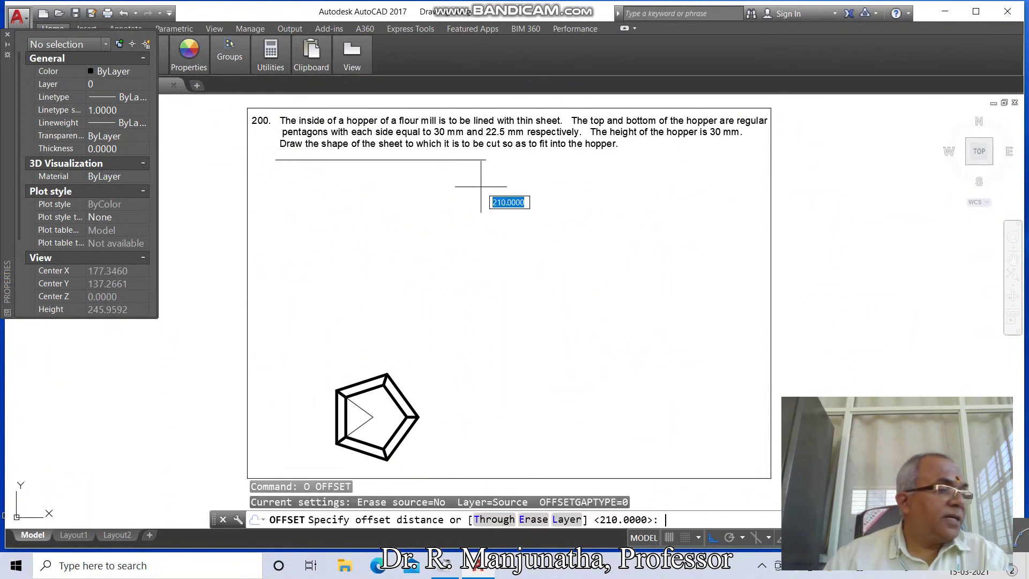
key("Return")
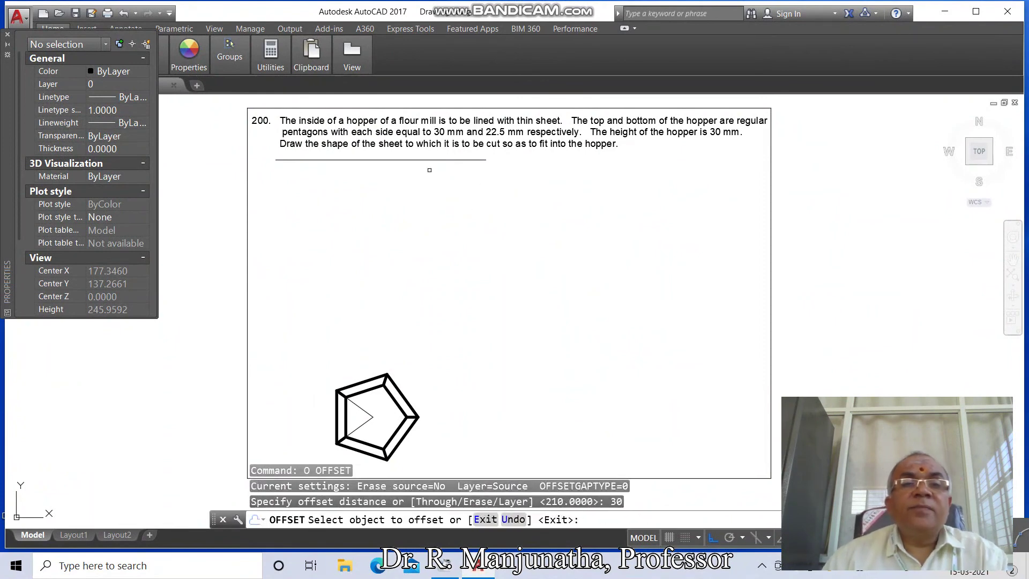
left_click(427, 160)
left_click(639, 212)
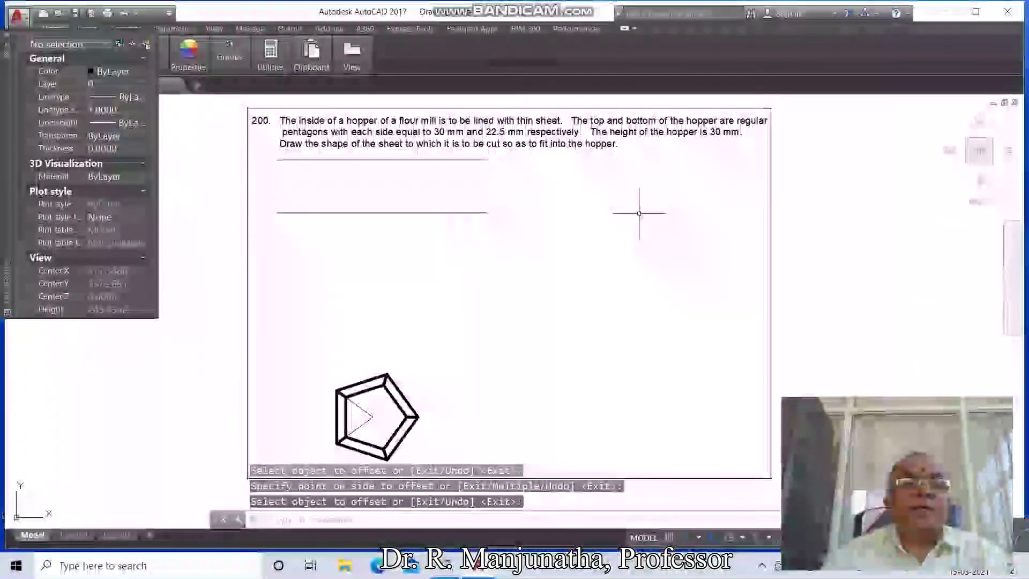
key("Escape")
Move both horizontal lines slightly lower using a crossing selection.
type("M")
key("Return")
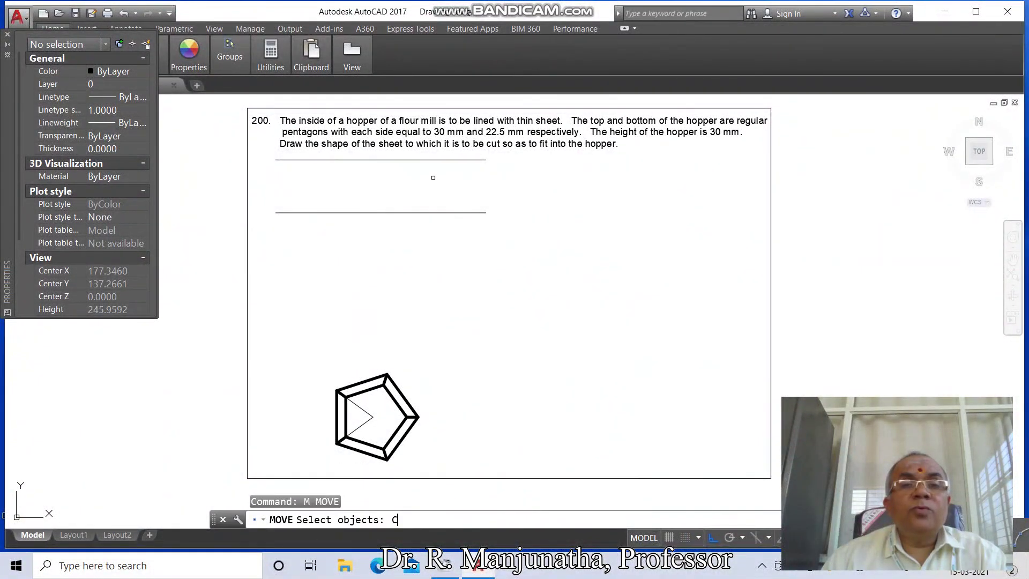
type("C")
key("Return")
left_click(433, 153)
left_click(424, 214)
key("Return")
left_click(454, 237)
left_click(454, 246)
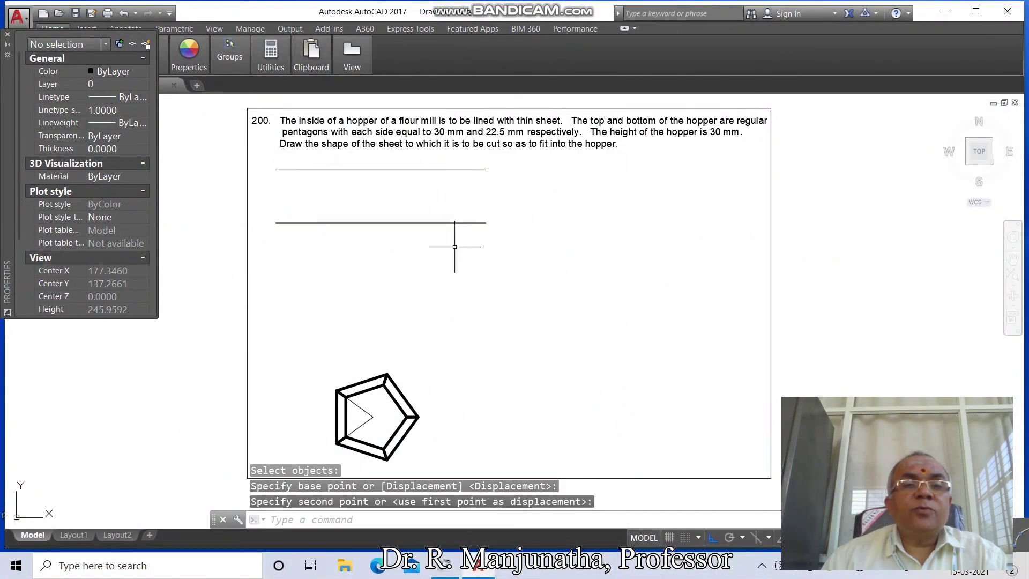
type("L")
key("Return")
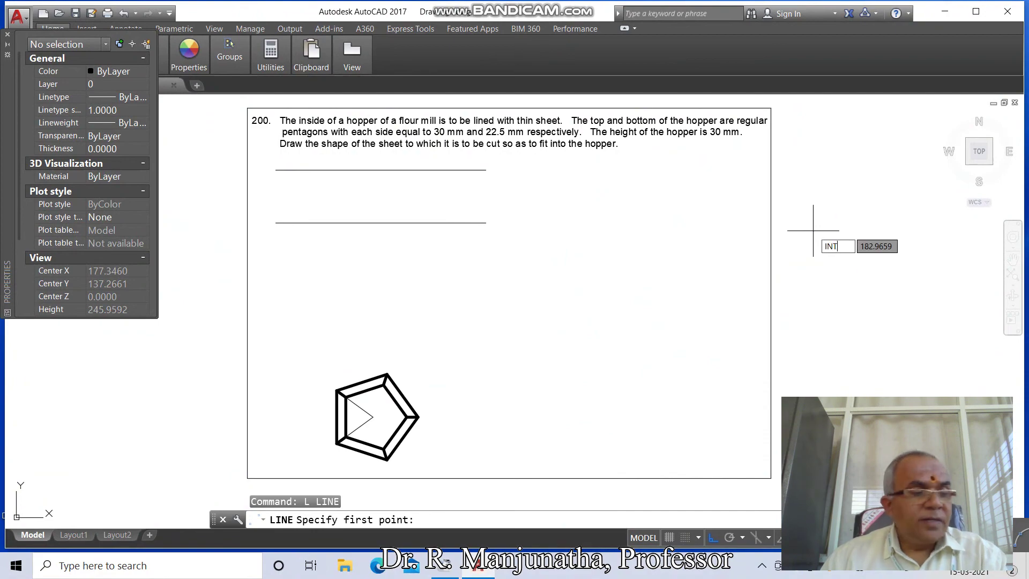
Draw vertical projectors from the outer pentagon's left and bottom corners up to the upper horizontal line.
type("INT")
key("Return")
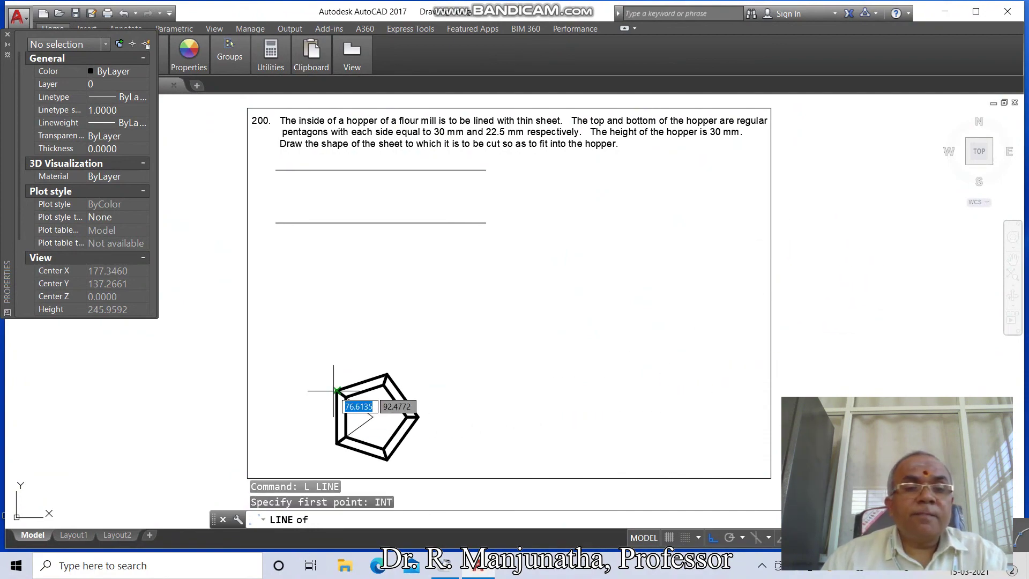
left_click(336, 391)
type("PER")
key("Return")
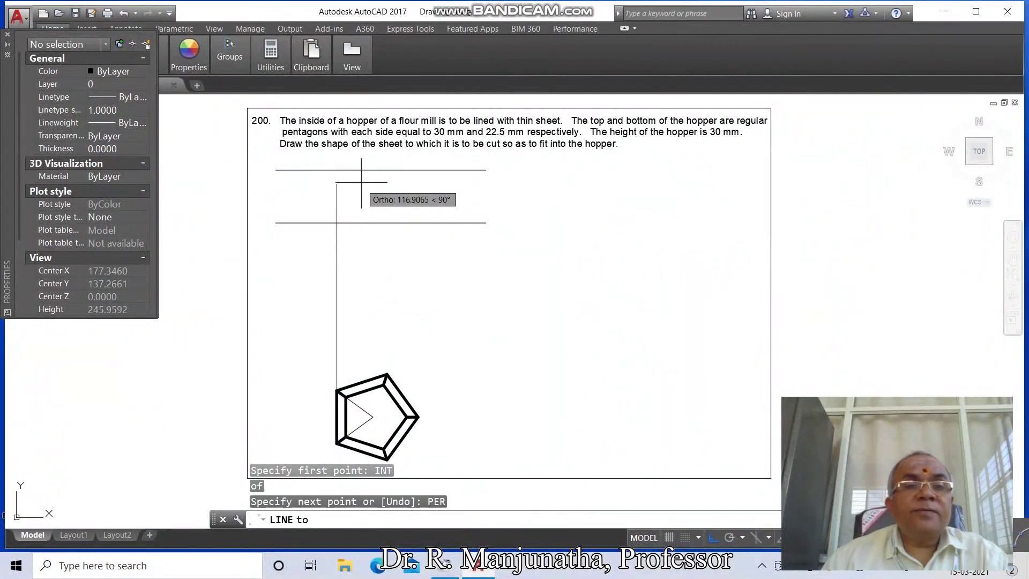
left_click(360, 169)
key("Return")
key("Return")
type("INT")
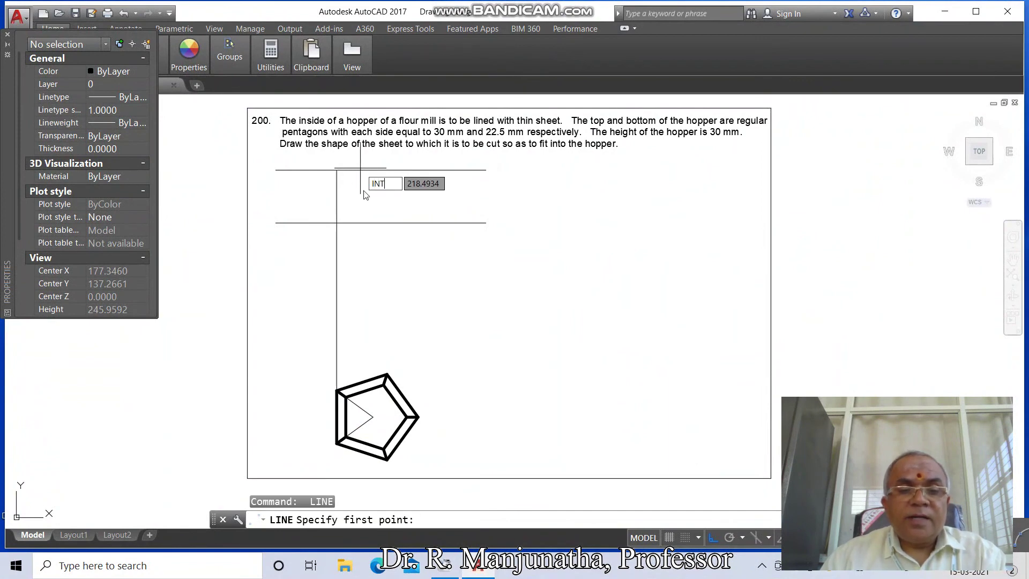
key("Return")
left_click(388, 460)
type("P")
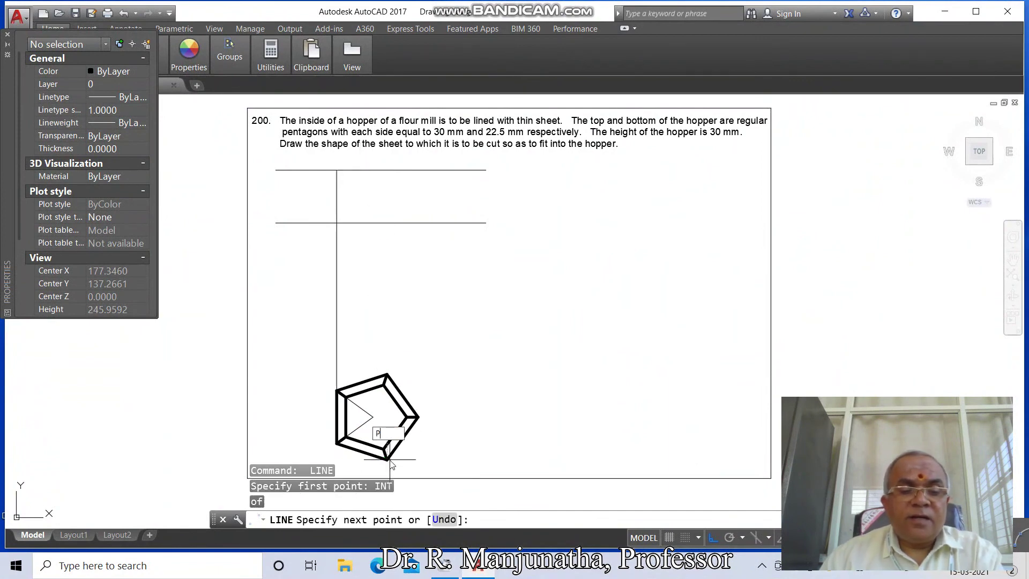
type("ER")
key("Return")
left_click(432, 170)
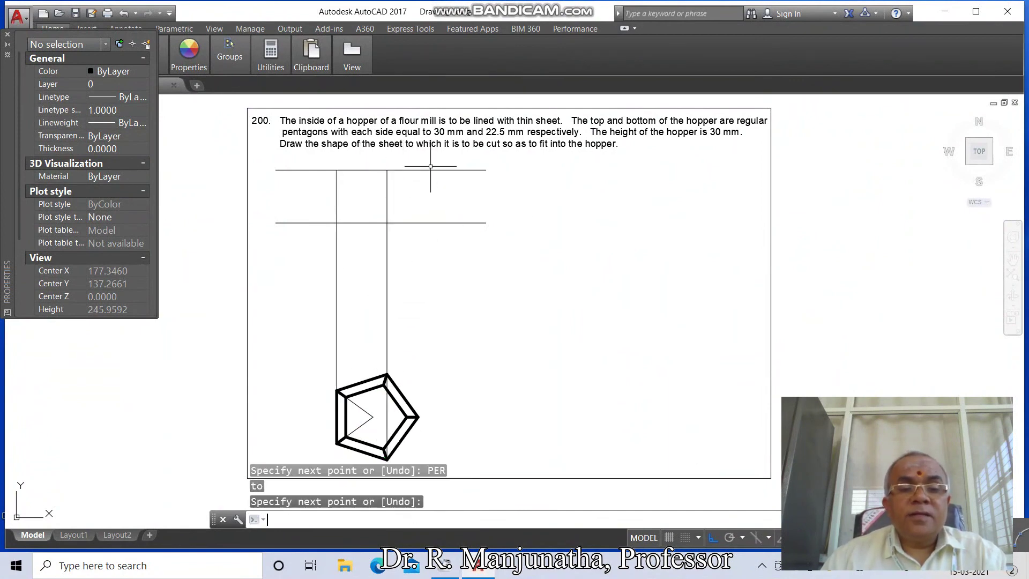
key("Return")
key("Return")
Draw a vertical projector from the outer pentagon's right corner up to the upper horizontal line.
type("INT")
key("Return")
left_click(346, 417)
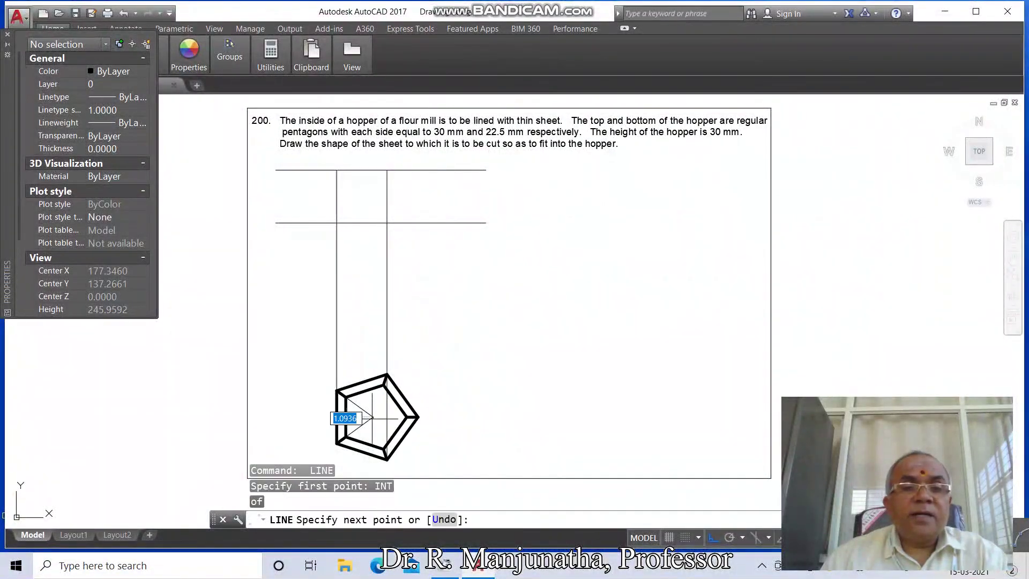
key("Escape")
key("Return")
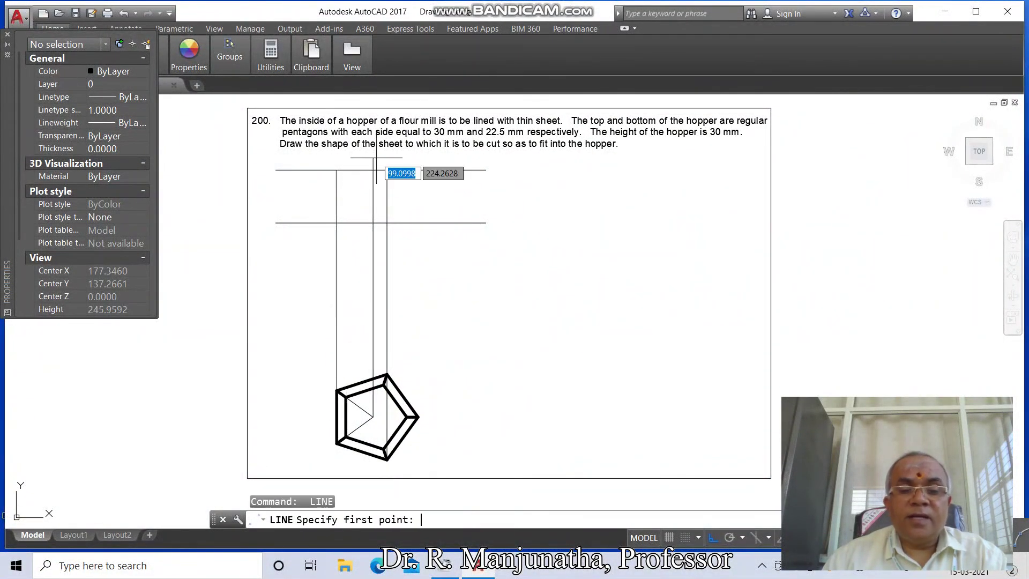
type("INT")
key("Return")
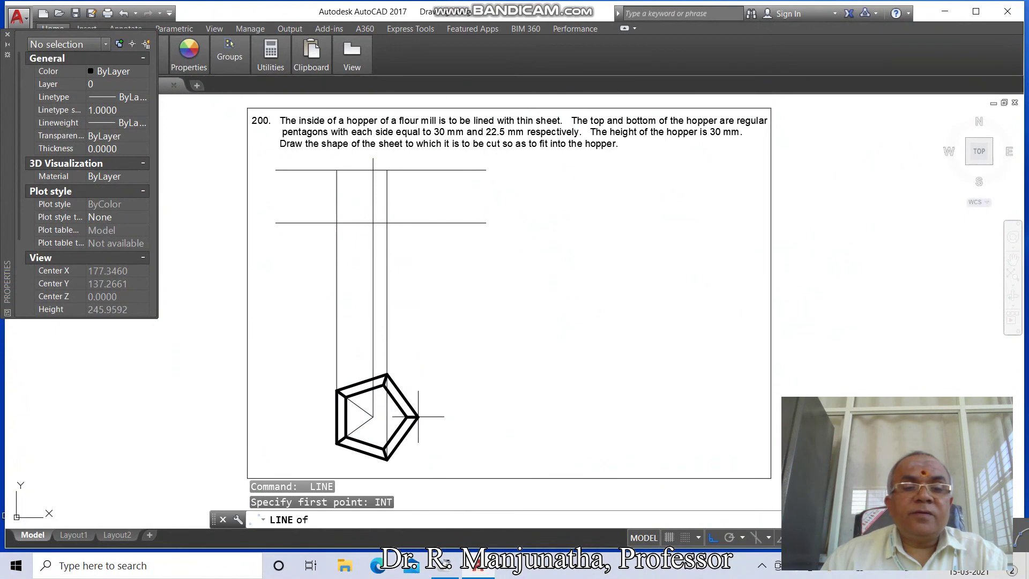
left_click(418, 417)
type("PER")
key("Return")
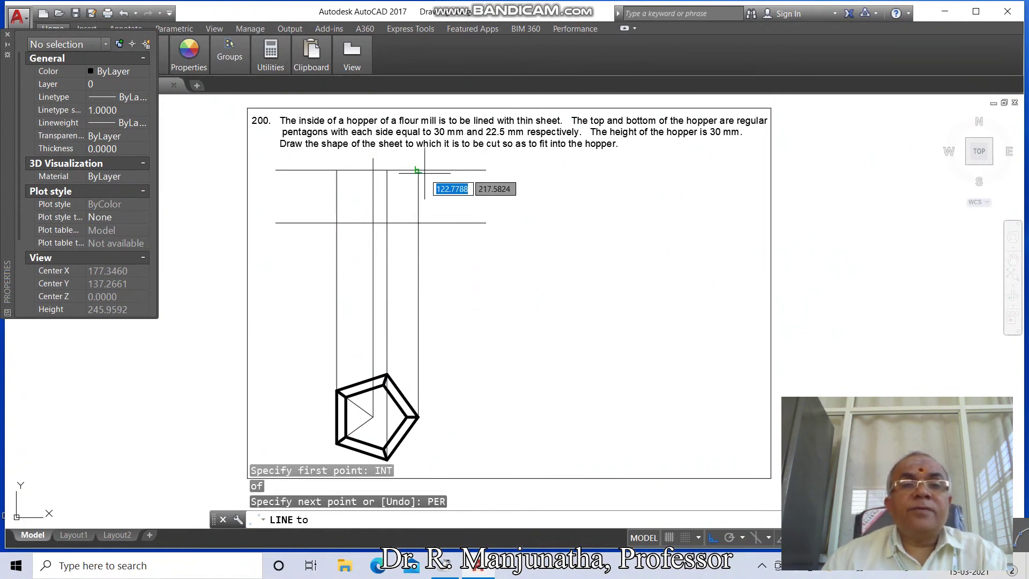
left_click(425, 172)
key("Return")
key("Return")
Project the inner pentagon's upper-left corner perpendicular to the lower horizontal line.
type("INT")
key("Return")
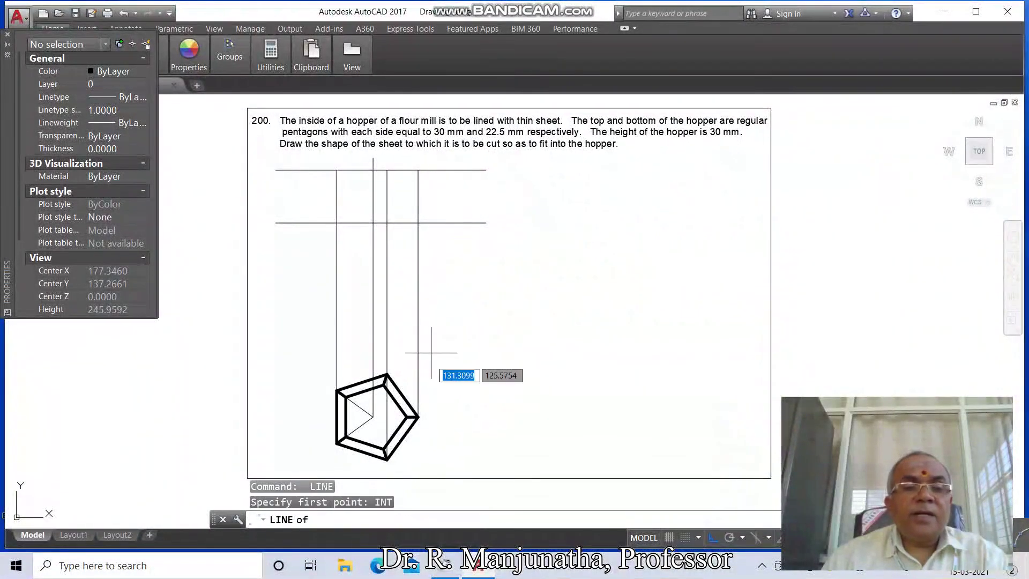
left_click(348, 398)
type("P")
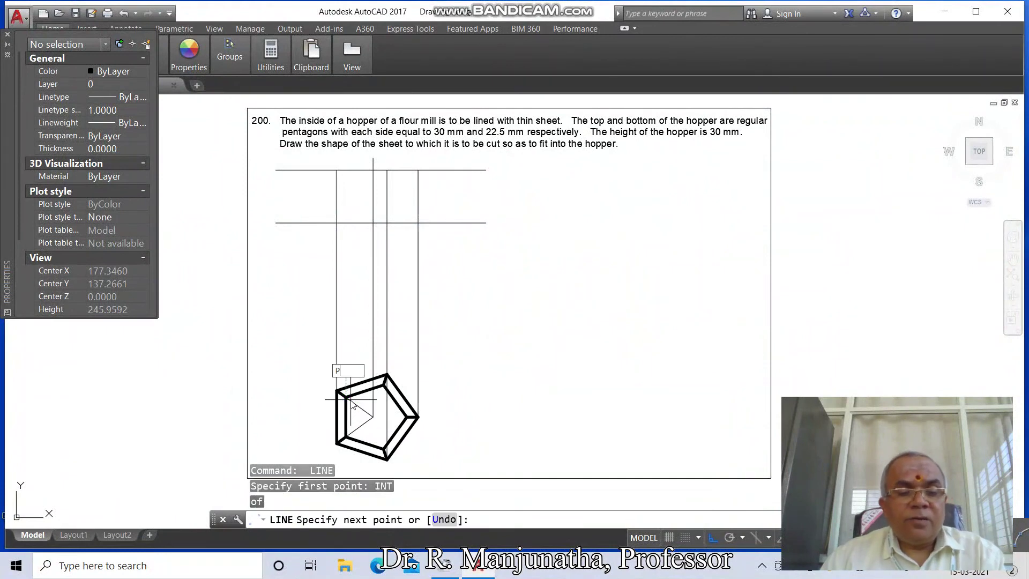
type("ER")
key("Return")
left_click(345, 222)
key("Return")
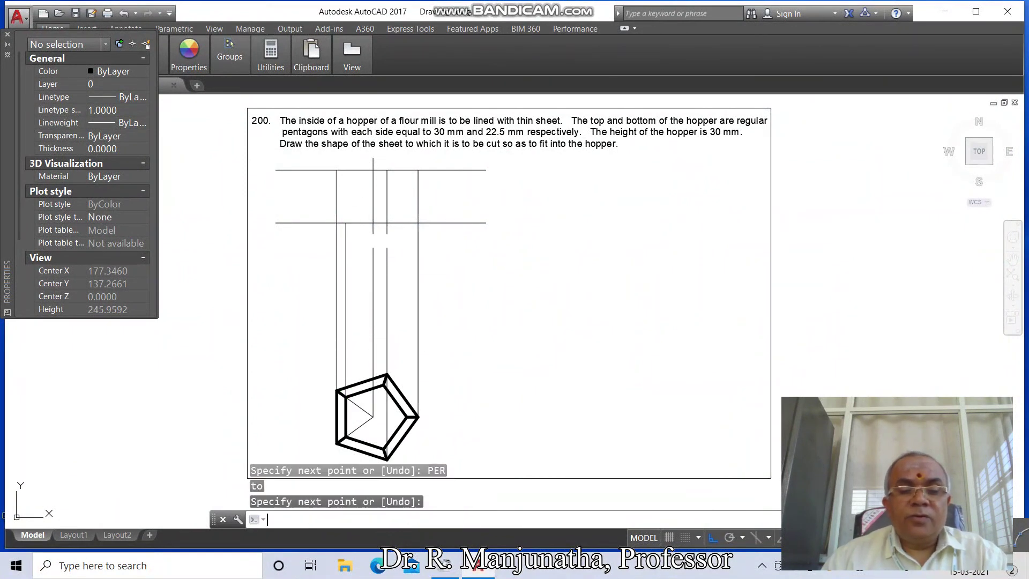
Project the inner pentagon's bottom corner perpendicular to the lower horizontal line.
key("Return")
key("Return")
type("INT")
key("Return")
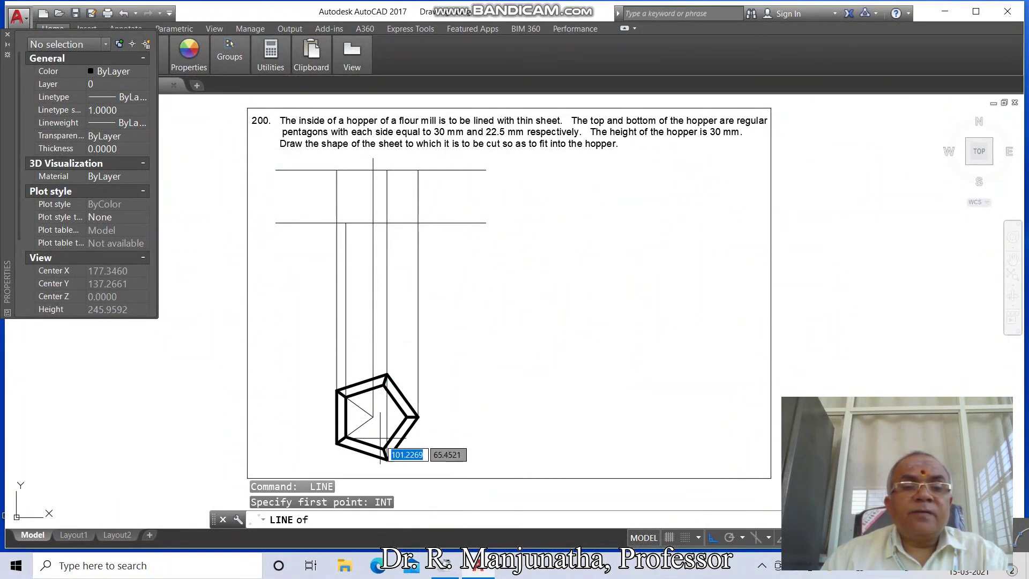
left_click(386, 458)
type("PER")
key("Return")
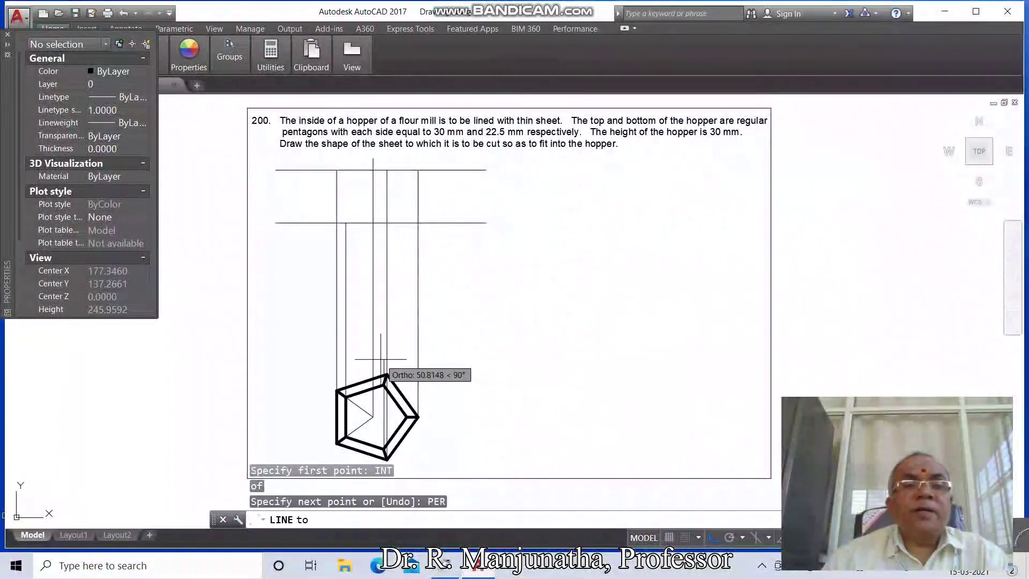
left_click(385, 224)
key("Return")
key("Return")
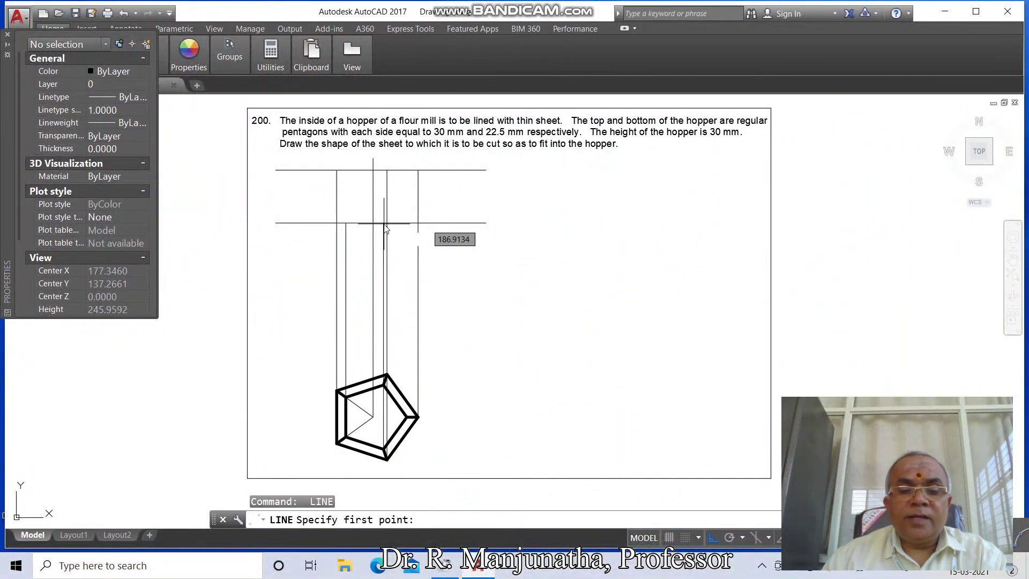
Draw the right slant edge from its lower-line projector up to the upper line.
type("INT")
key("Return")
left_click(419, 418)
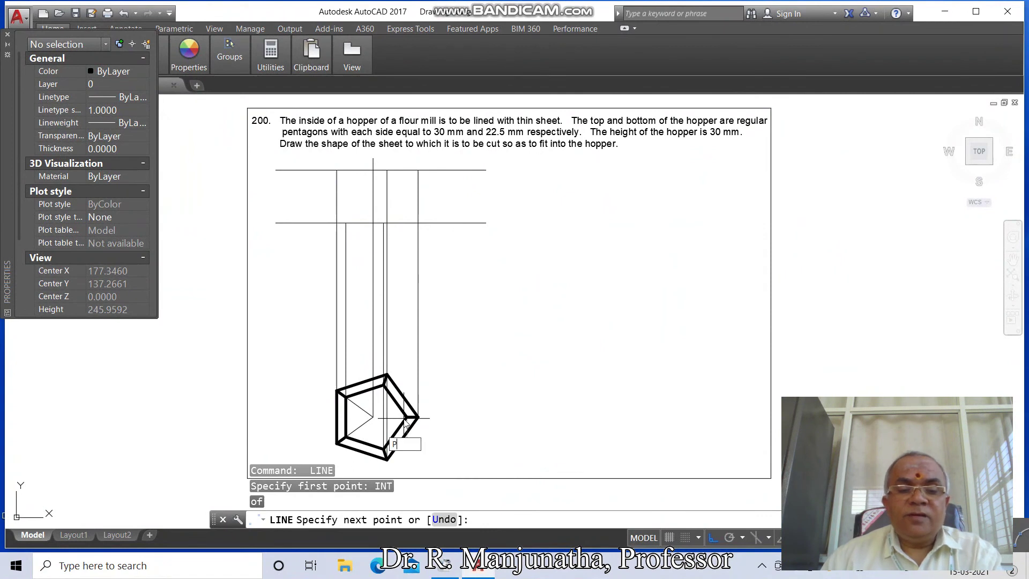
key("Return")
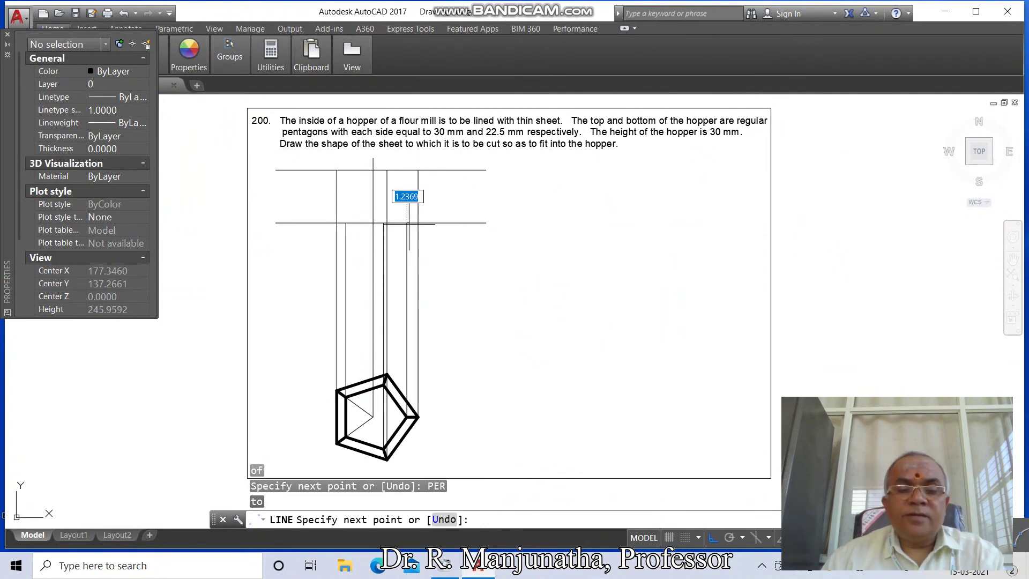
type("INT")
key("Return")
left_click(419, 171)
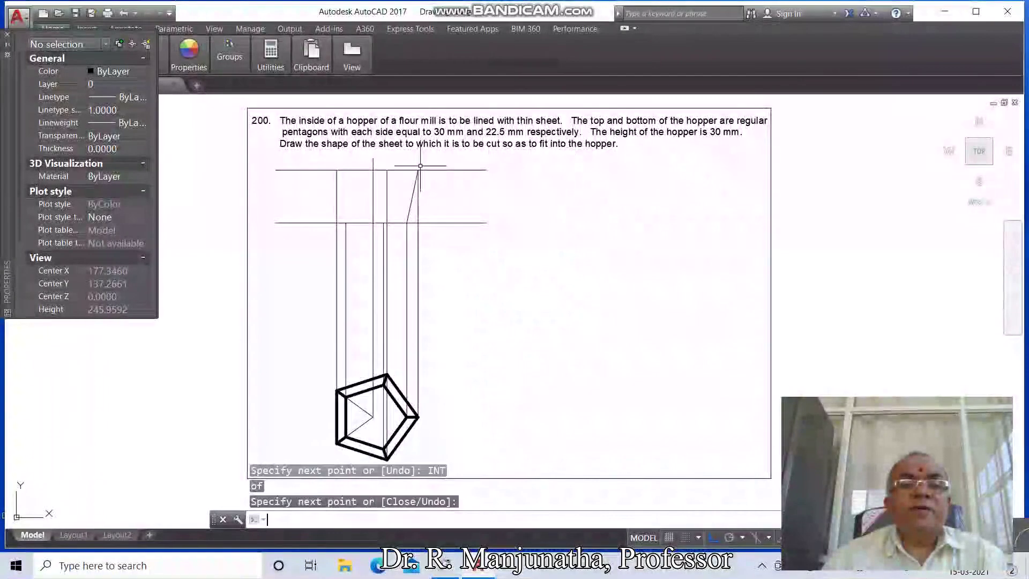
key("Return")
key("Return")
Draw the middle slant edge between the lower-line and upper-line intersections.
type("INT")
key("Return")
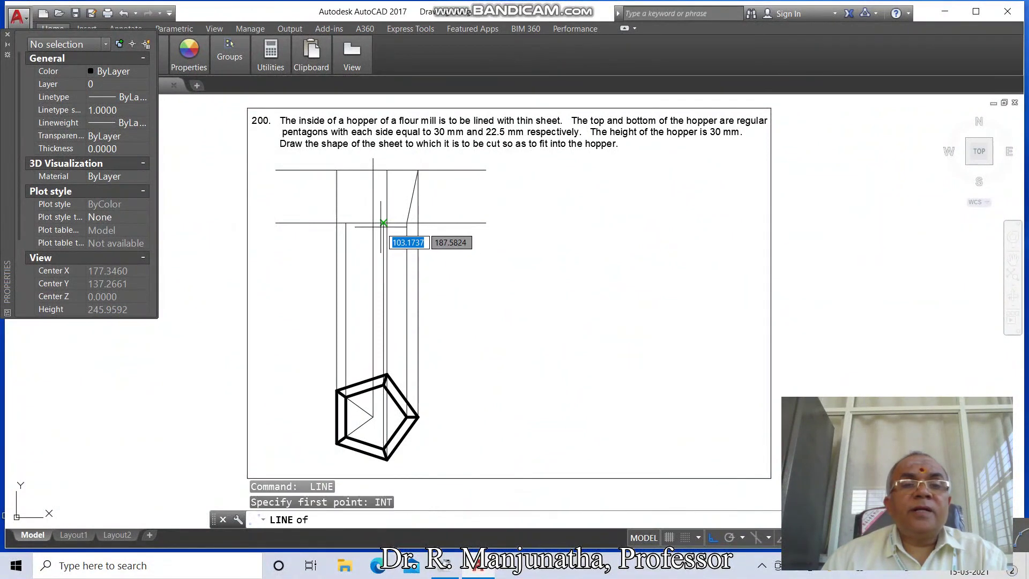
left_click(384, 223)
type("INT")
key("Return")
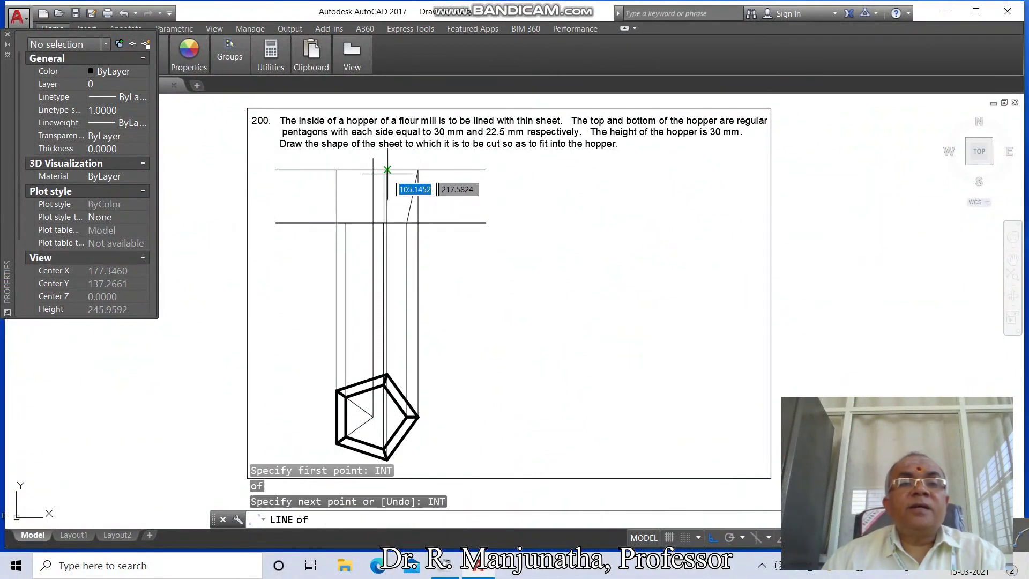
left_click(387, 171)
key("Return")
key("Return")
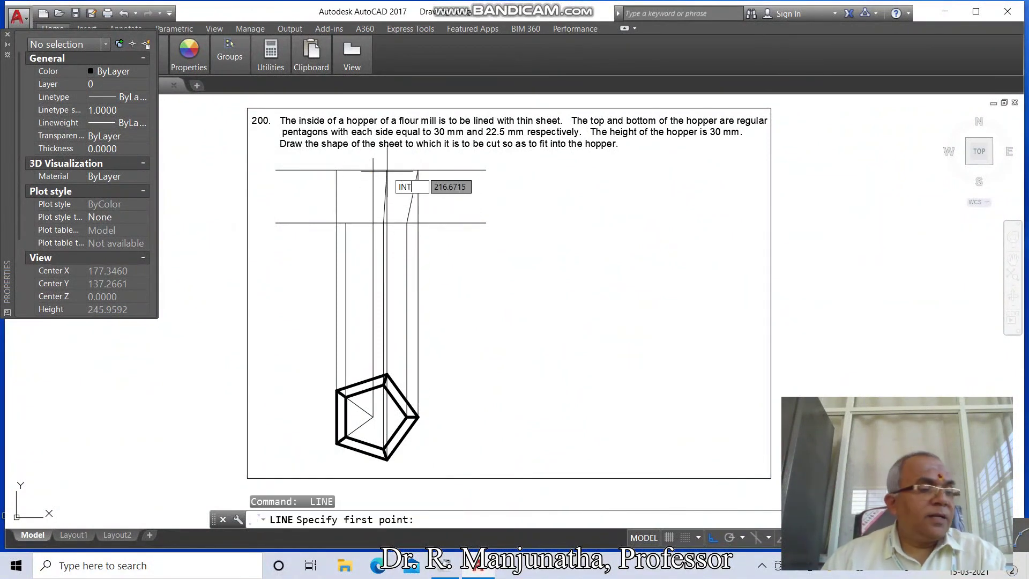
Draw the left slant edge from the lower line to the upper line.
type("INT")
key("Return")
left_click(346, 223)
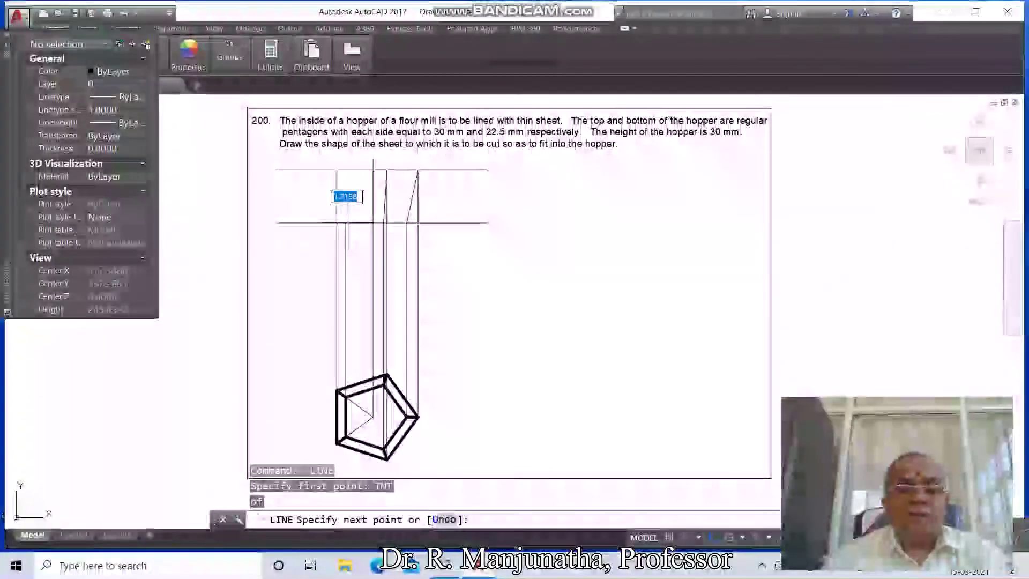
type("INT")
key("Return")
left_click(337, 170)
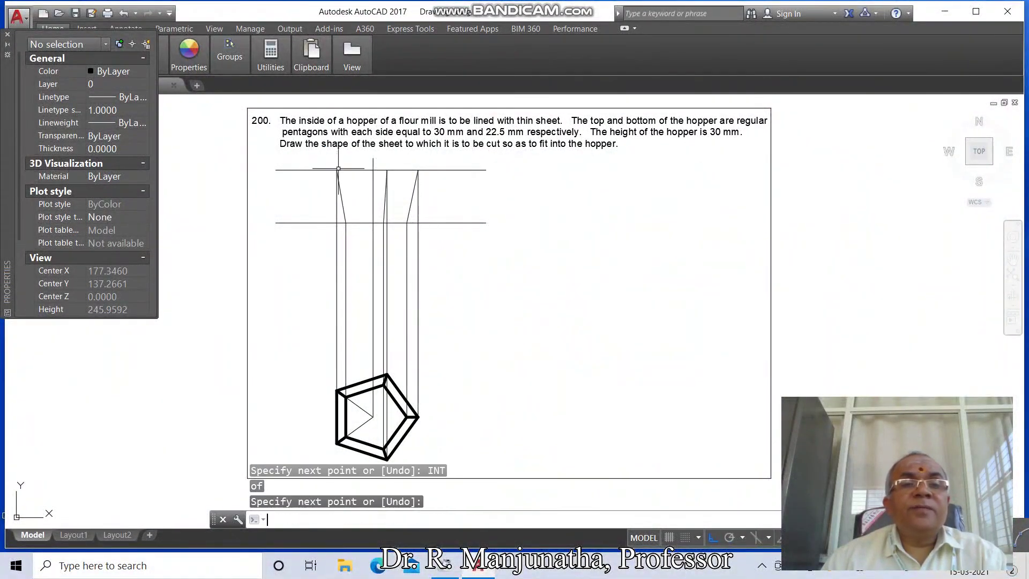
key("Return")
Fillet the top edge at zero radius with the left projector and the right vertical line.
type("f")
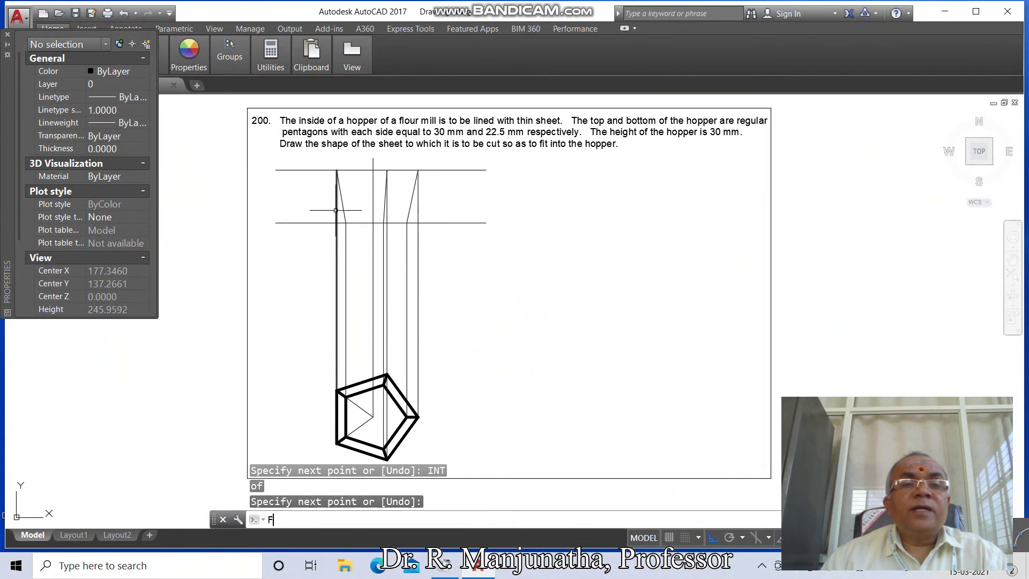
key("Return")
left_click(337, 209)
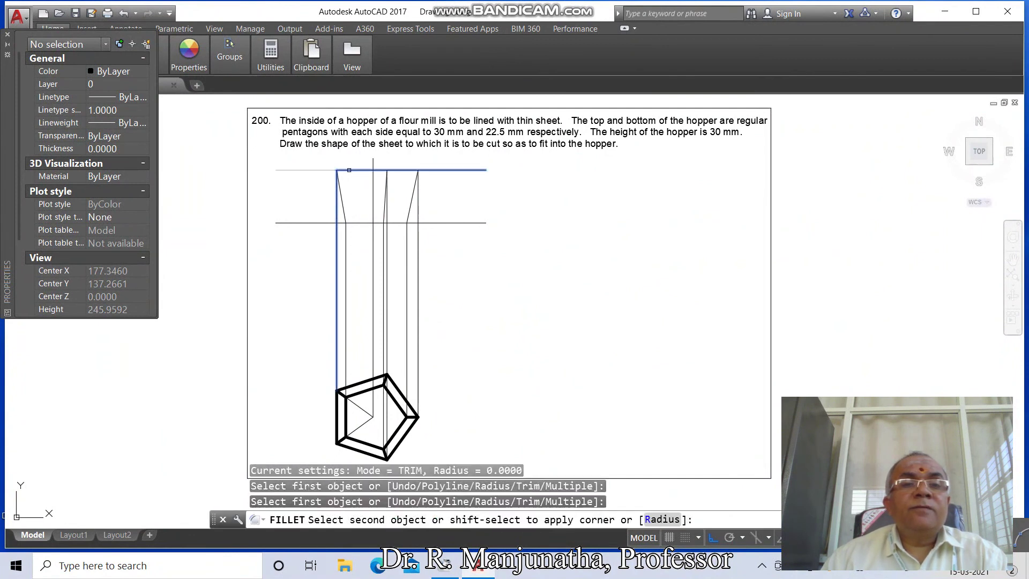
left_click(349, 170)
key("Return")
left_click(401, 170)
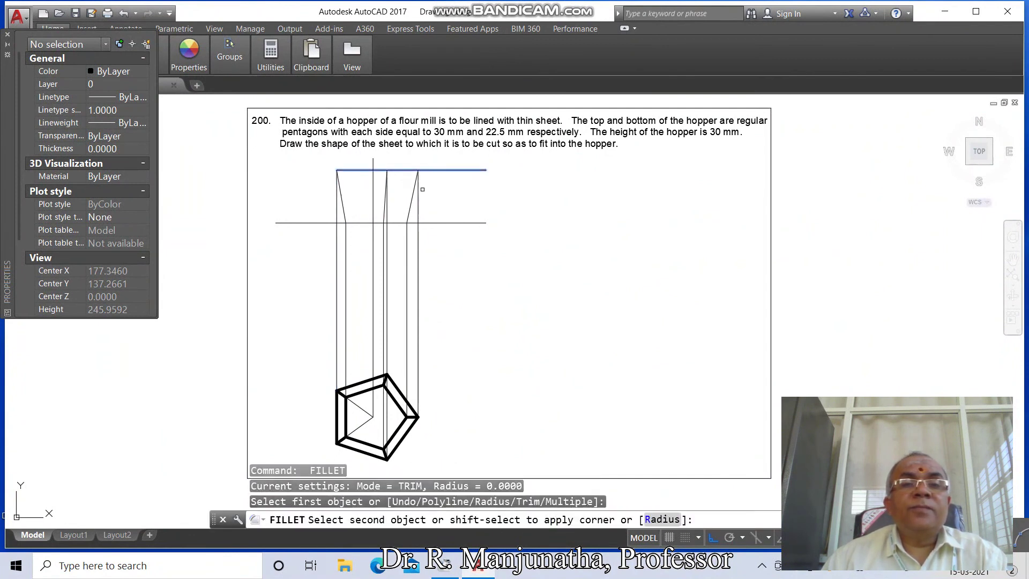
left_click(418, 199)
Break off the right and left ends of the lower horizontal line.
type("BR")
key("Return")
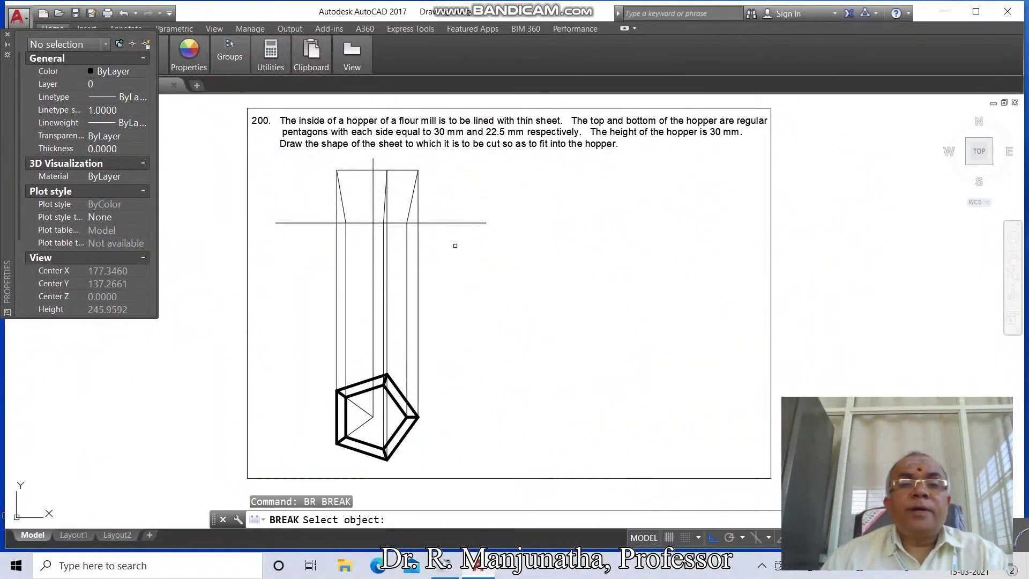
left_click(444, 223)
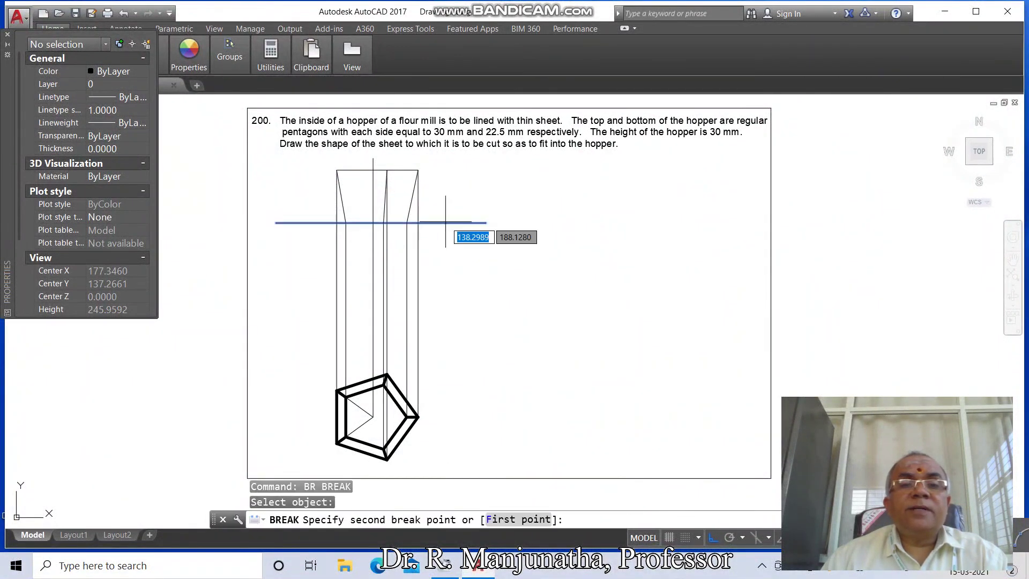
left_click(585, 234)
key("Return")
left_click(301, 226)
left_click(303, 223)
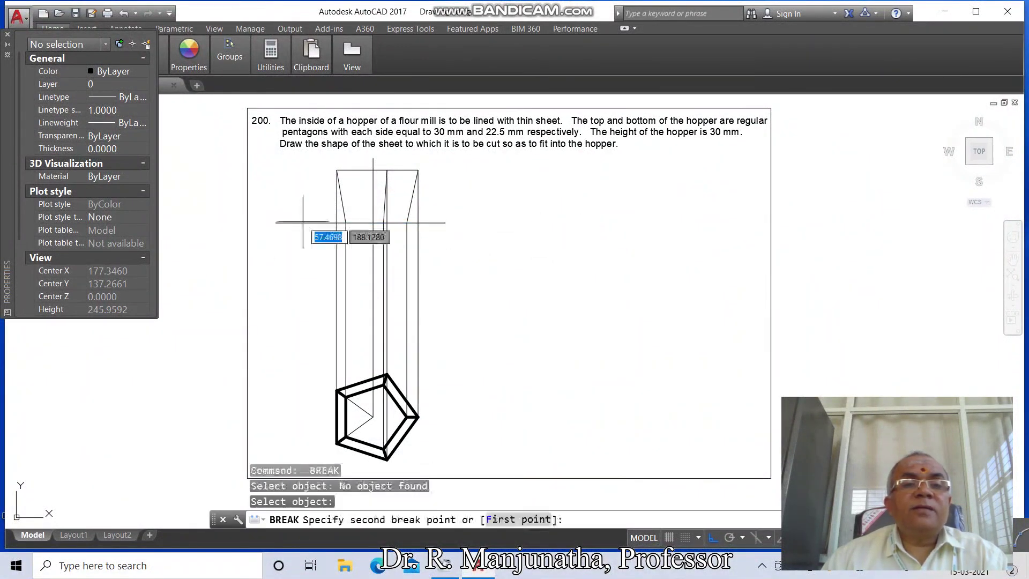
left_click(230, 231)
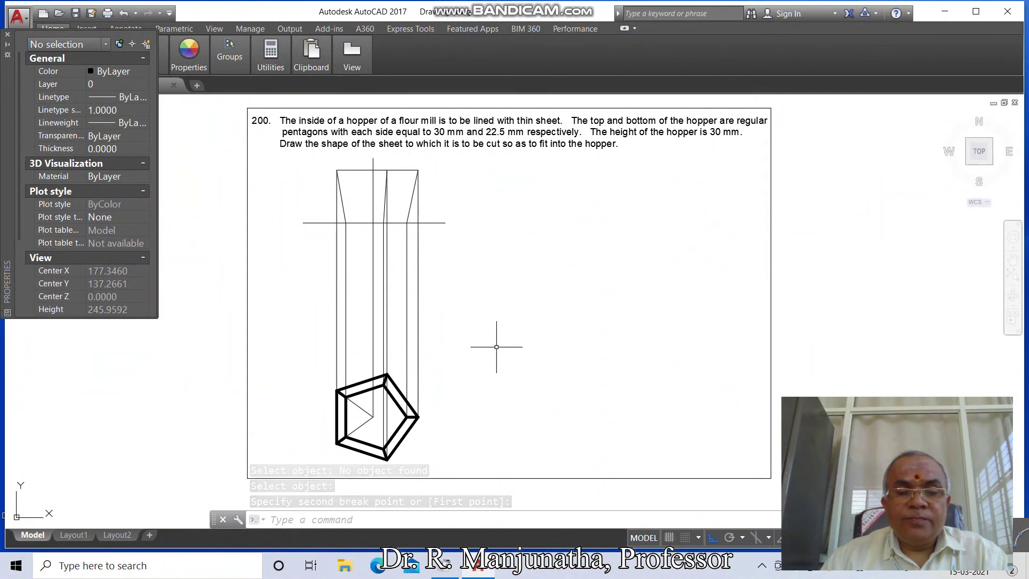
Extend the right and left slanted edges to the vertical centre line boundary.
type("ex")
key("Return")
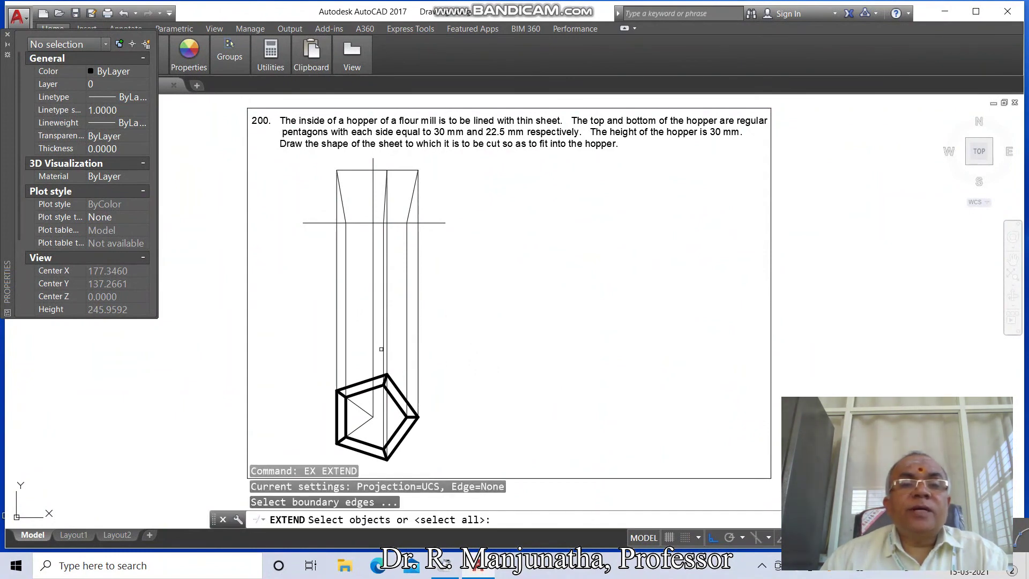
left_click(373, 349)
key("Return")
left_click(409, 214)
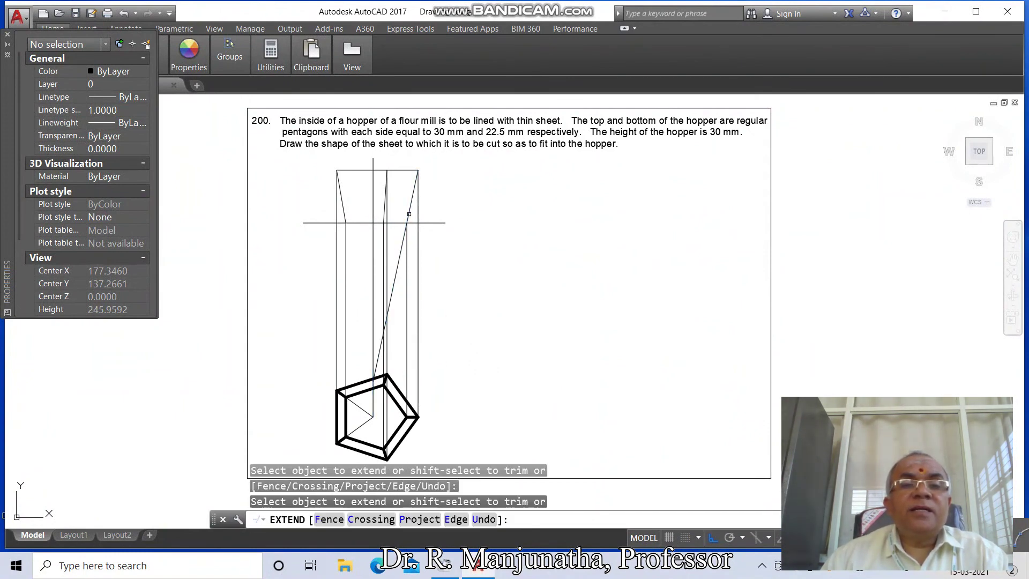
left_click(387, 215)
left_click(343, 214)
left_click(375, 203)
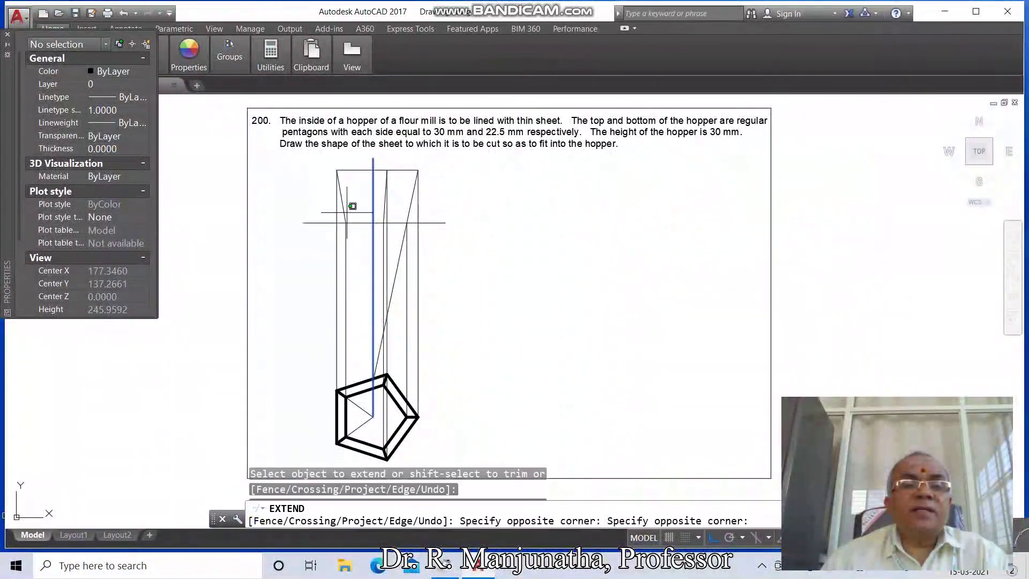
left_click(349, 209)
left_click(353, 216)
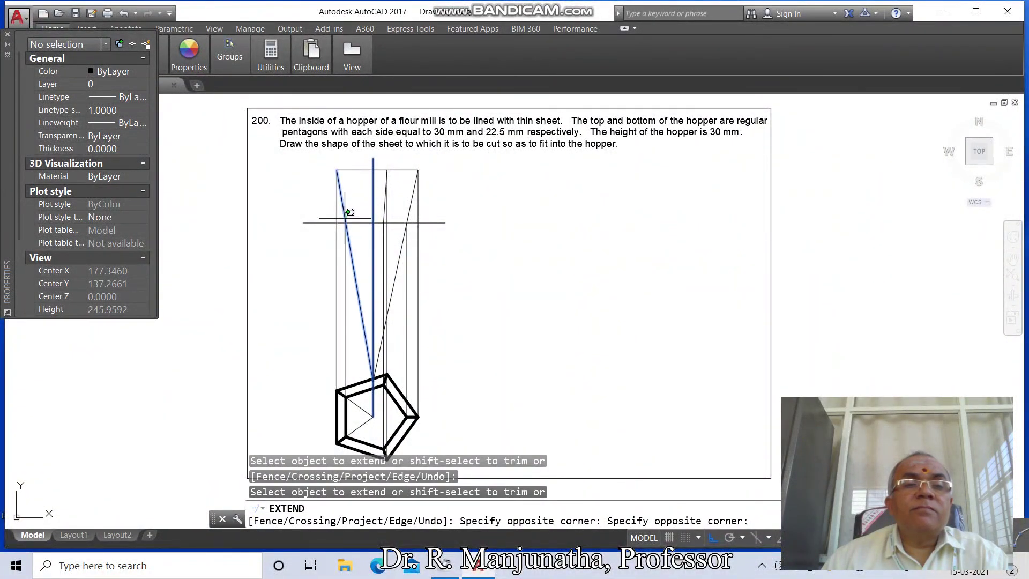
key("Return")
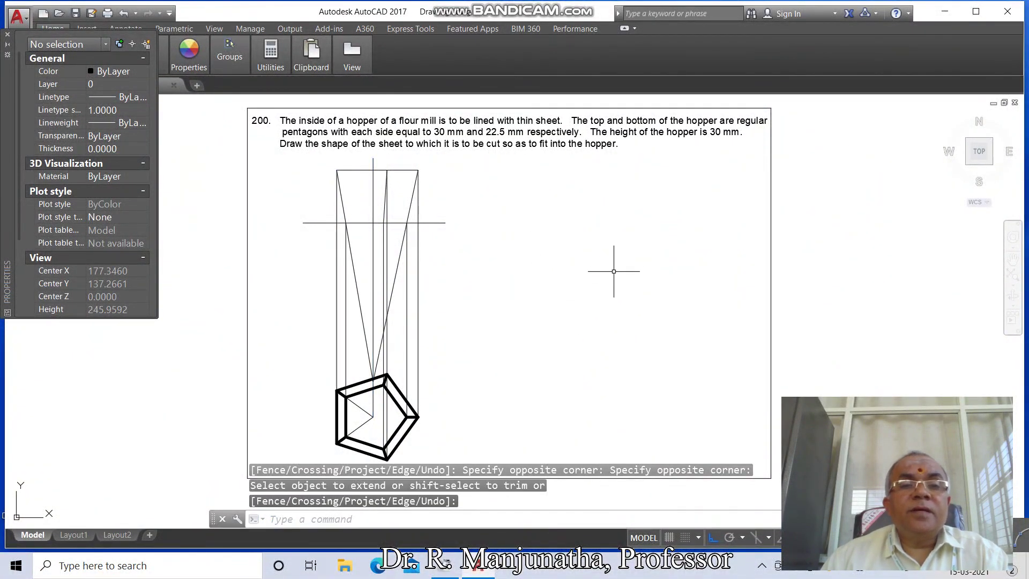
type("z")
key("Return")
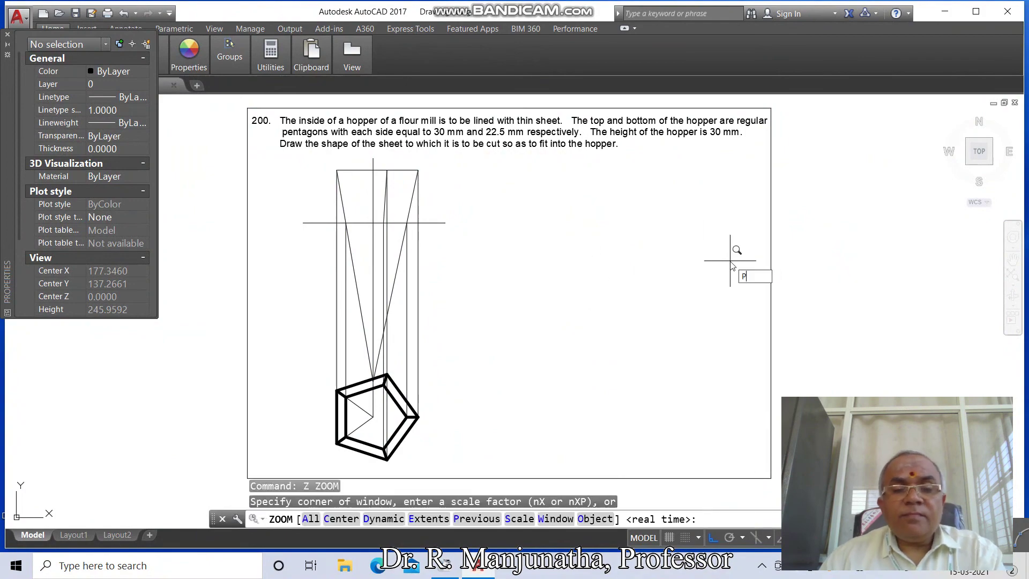
Zoom in closely on the point where the slanted edges meet the centre line.
scroll(732, 263, "down", 2)
type("w")
key("Return")
left_click(424, 225)
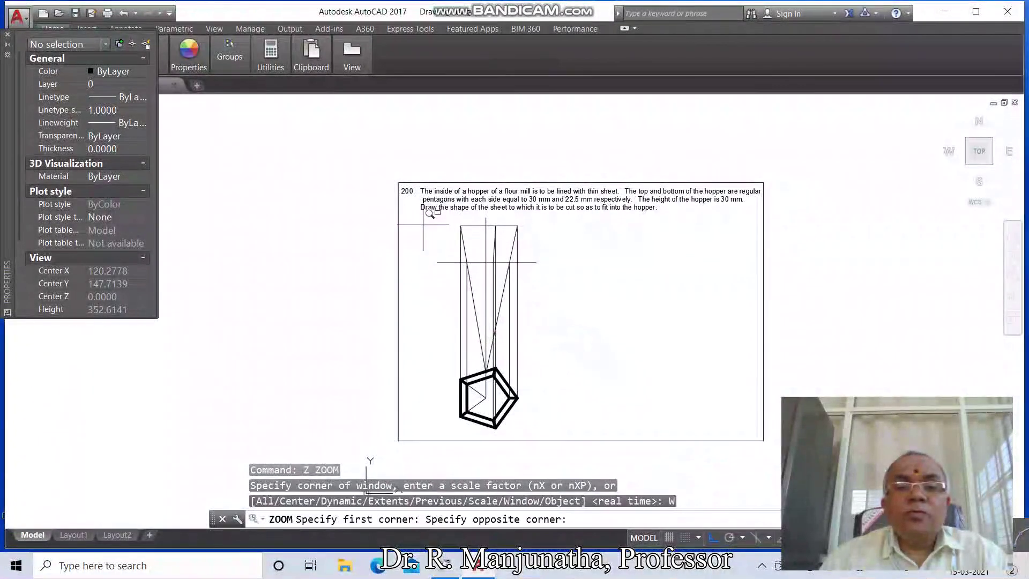
left_click(560, 421)
key("Return")
type("W")
Break the vertical centre line at the apex intersection, using @ for the second point.
key("Return")
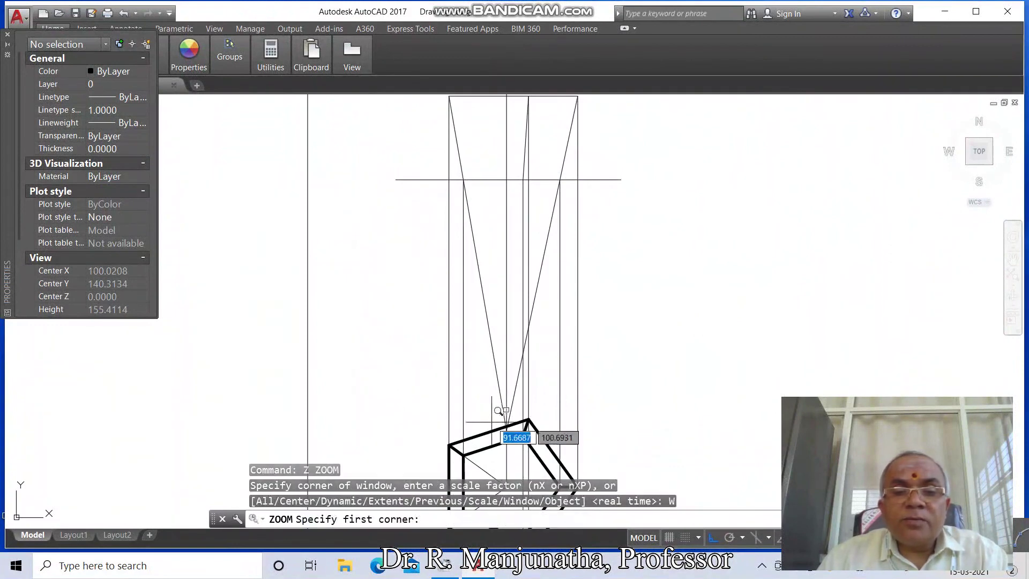
left_click(491, 418)
left_click(524, 448)
type("BR")
key("Return")
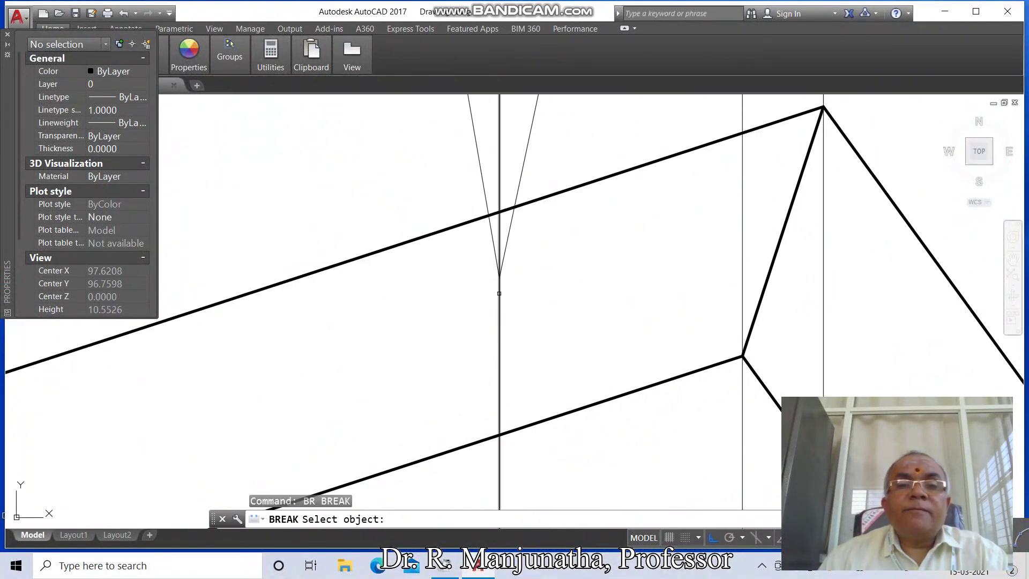
left_click(499, 291)
type("F")
key("Return")
key("Return")
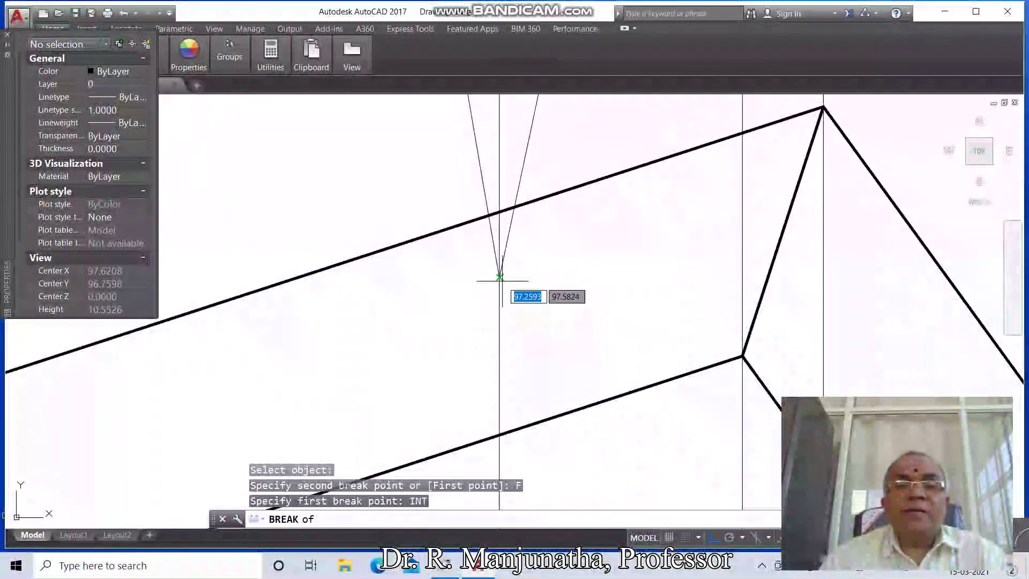
left_click(499, 276)
type("@")
Return to the previous view and break out a short piece of the centre line.
key("Return")
type("Z")
key("Return")
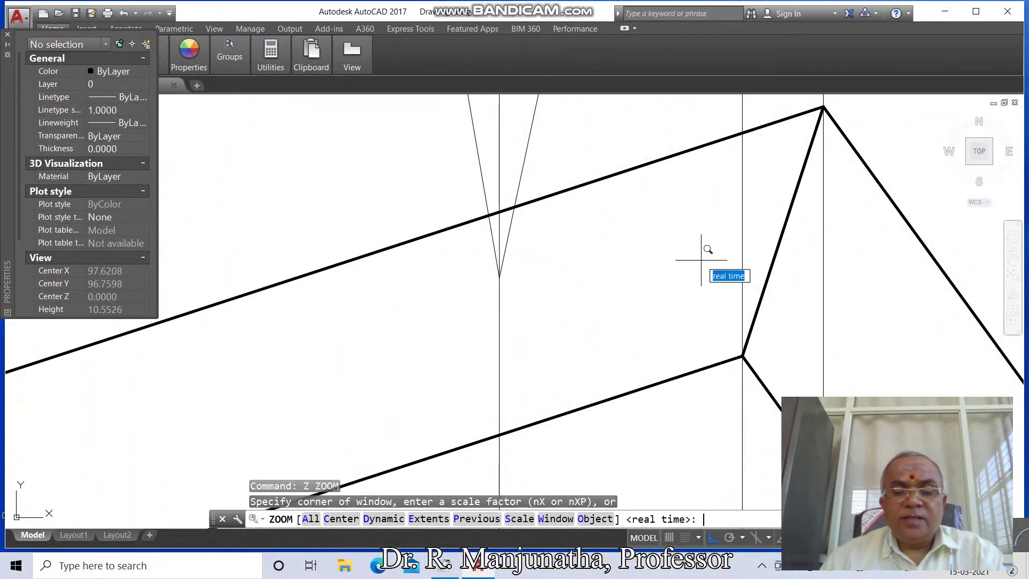
type("P")
key("Return")
type("BR")
key("Return")
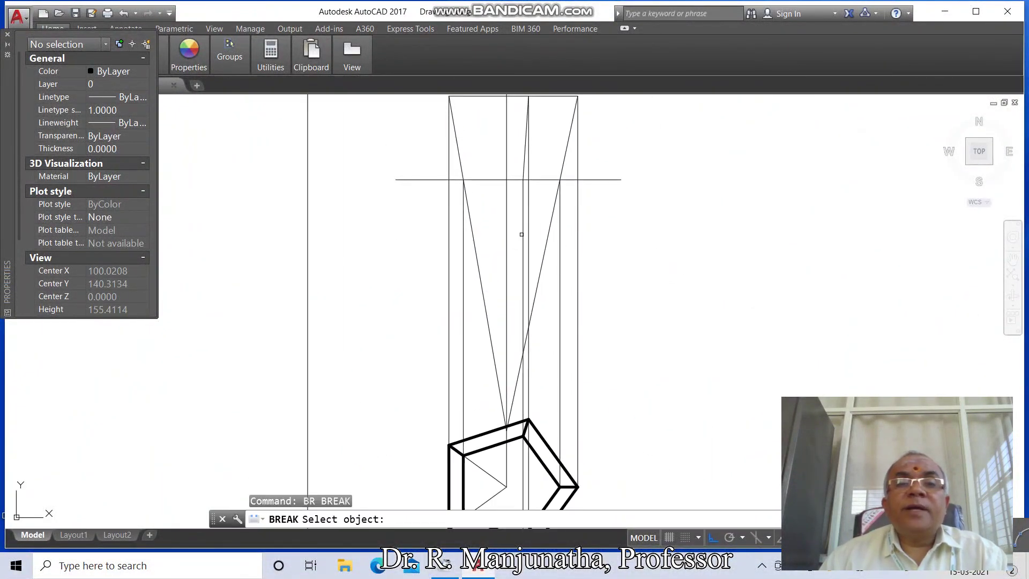
left_click(508, 202)
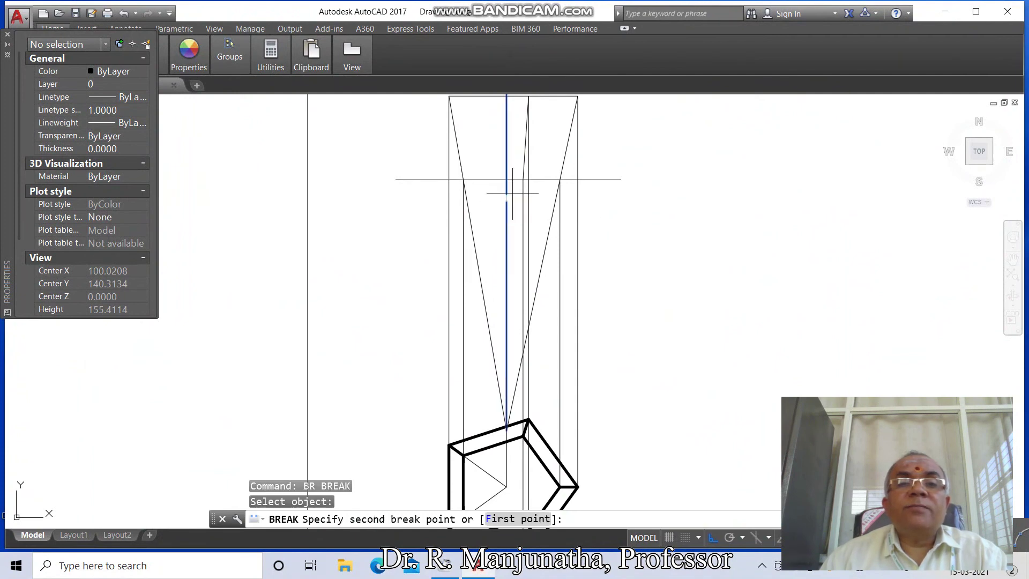
left_click(581, 183)
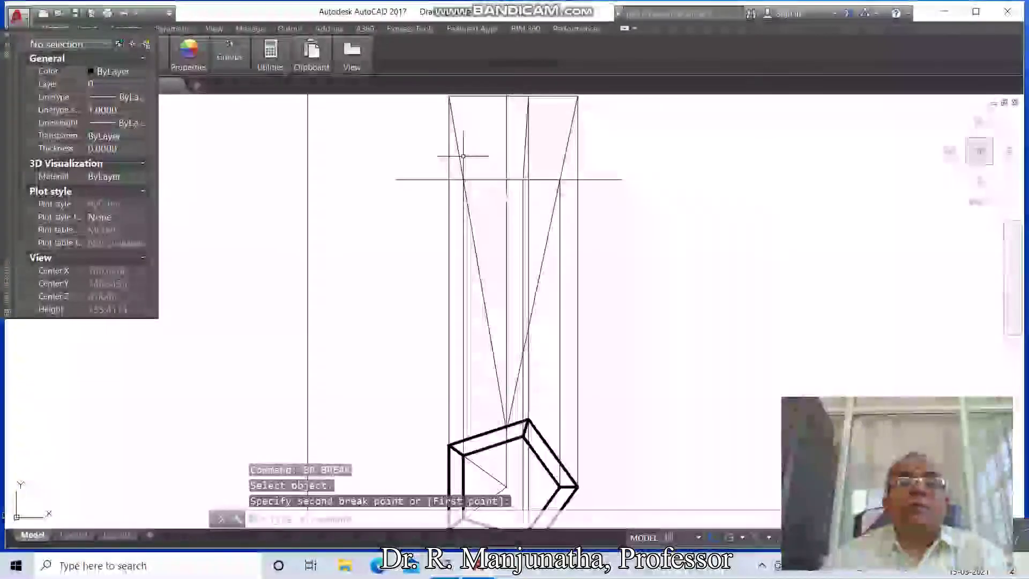
left_click(478, 180)
key("Escape")
key("Escape")
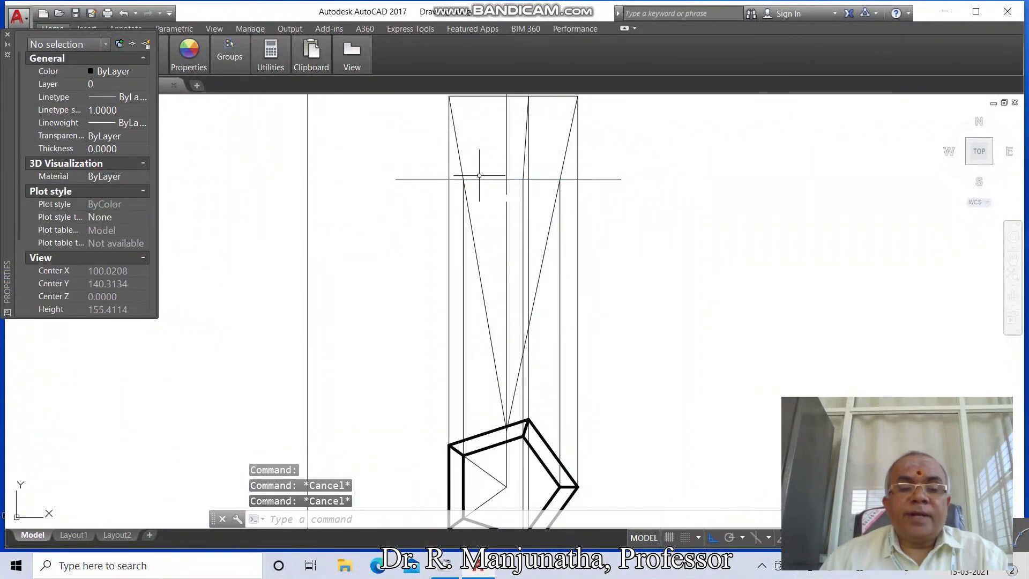
Break the horizontal construction line at its intersection with the left slanted edge.
type("br")
key("Return")
left_click(478, 181)
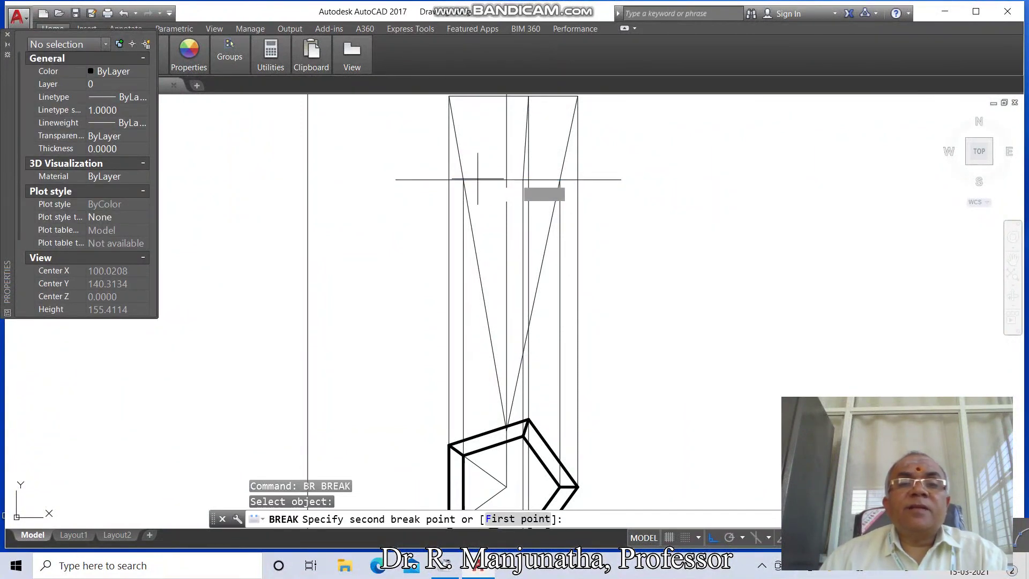
type("f")
key("Return")
type("INT")
key("Return")
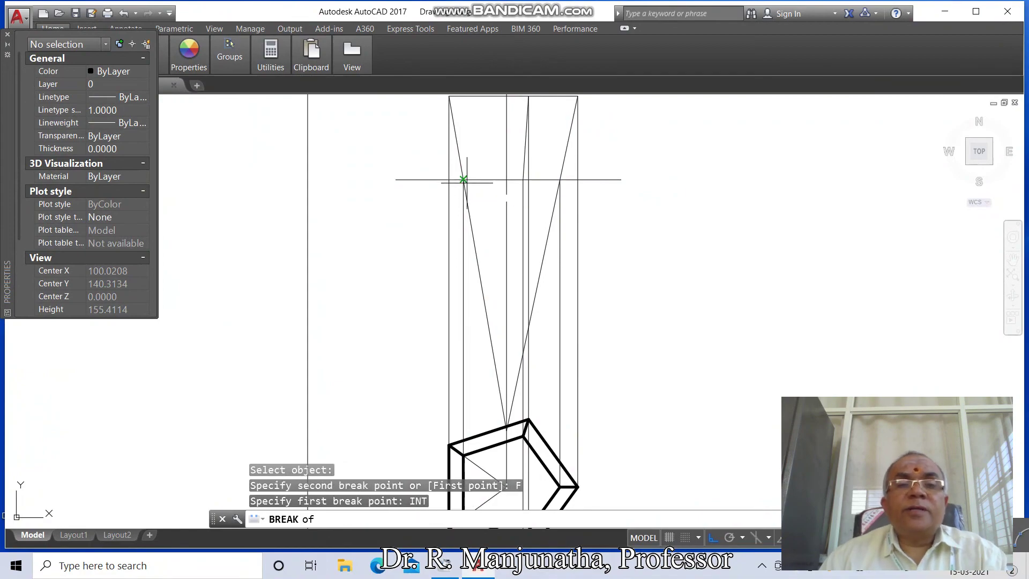
left_click(463, 179)
type("@")
key("Return")
Break the horizontal construction line where the right slanted edge crosses it.
key("Return")
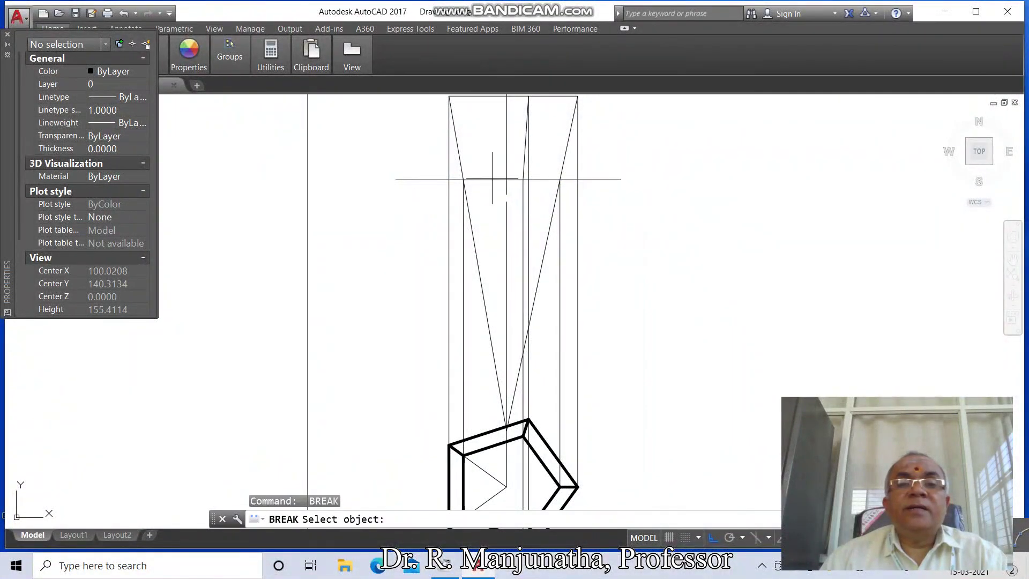
left_click(492, 179)
type("f")
key("Return")
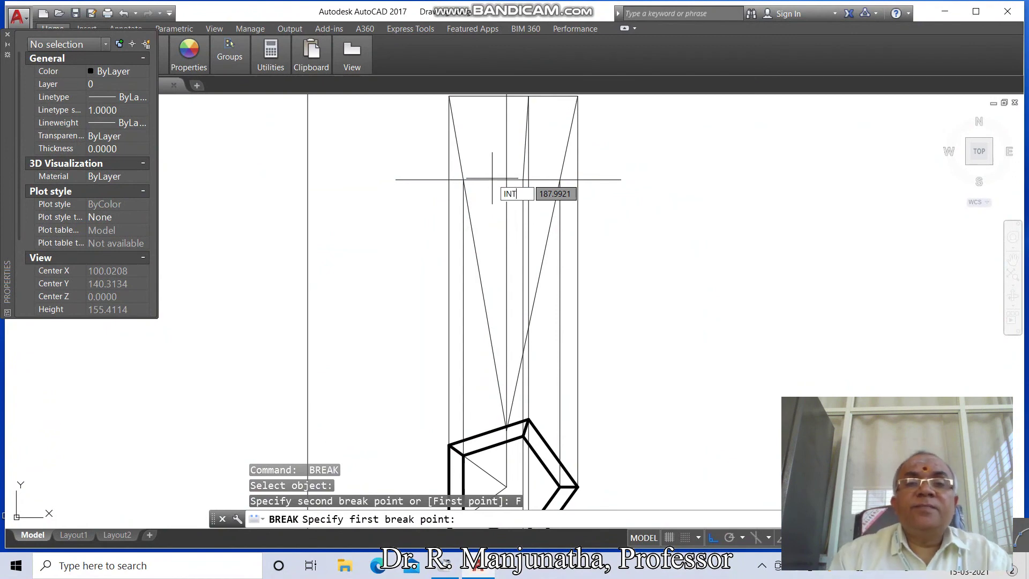
type("INT")
key("Return")
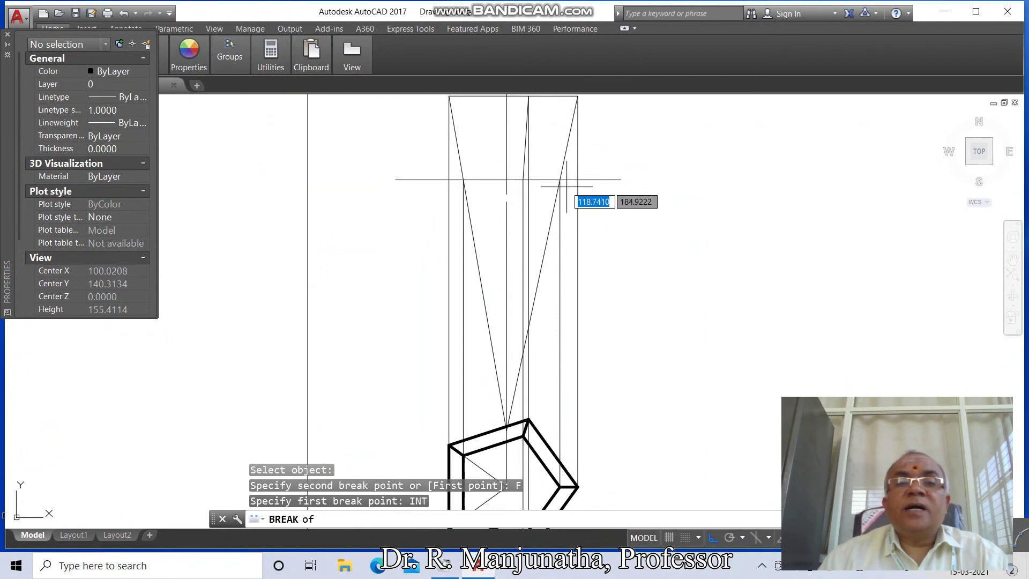
left_click(566, 186)
type("@")
key("Return")
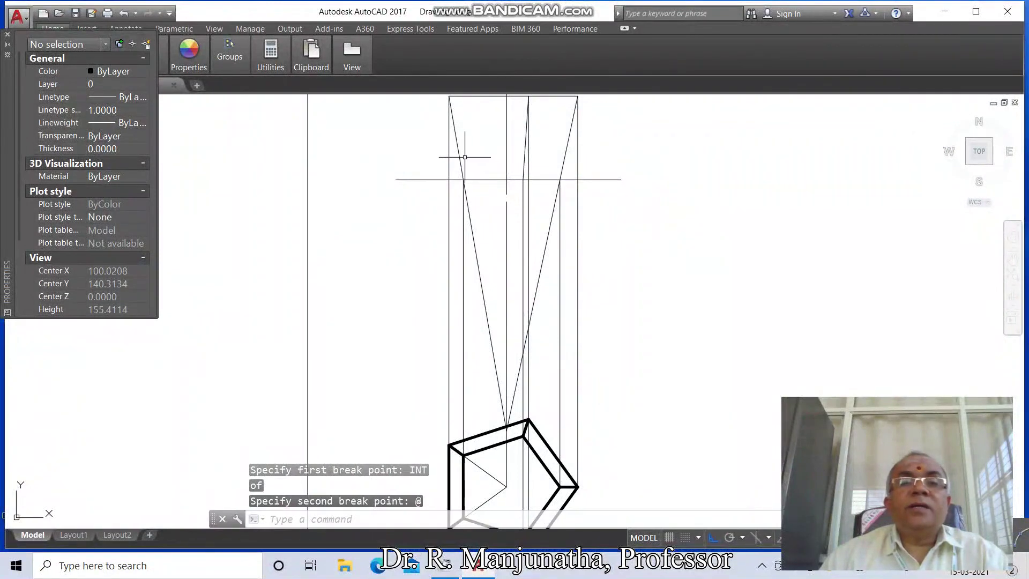
Split the left slanted hopper edge at its intersection with the horizontal line.
left_click(463, 166)
key("Escape")
key("Return")
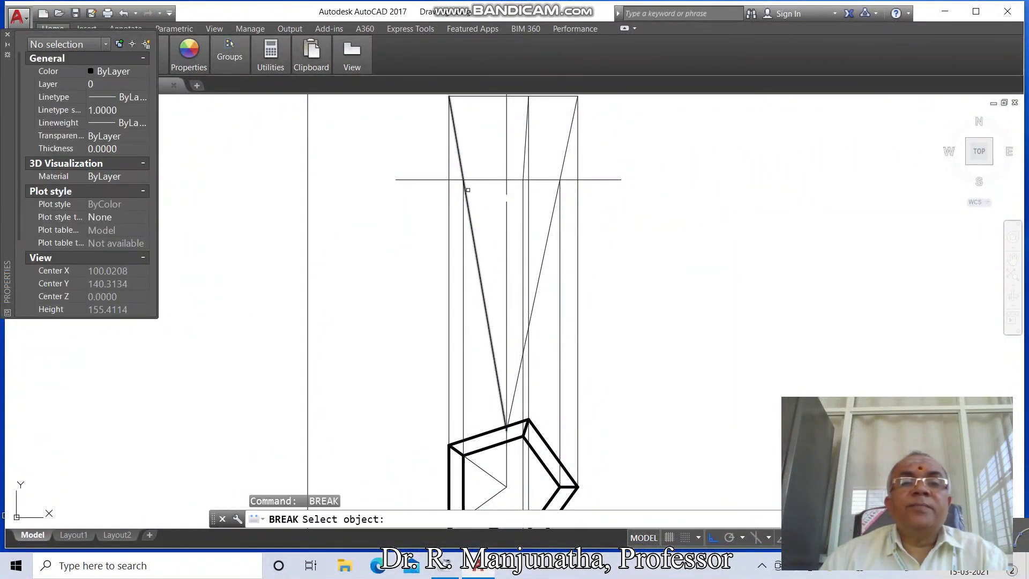
left_click(465, 199)
type("F")
key("Return")
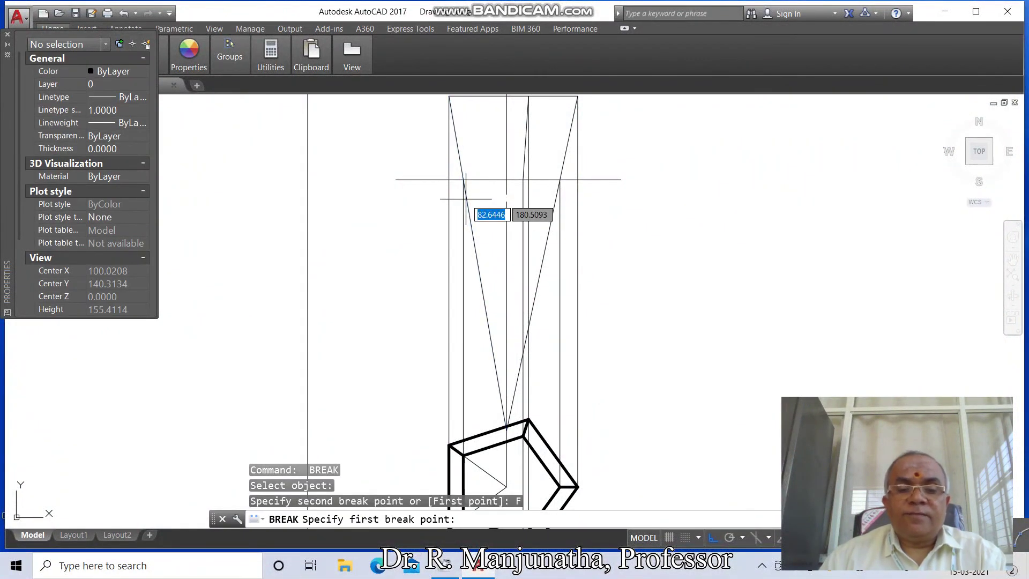
type("INT")
key("Return")
left_click(465, 180)
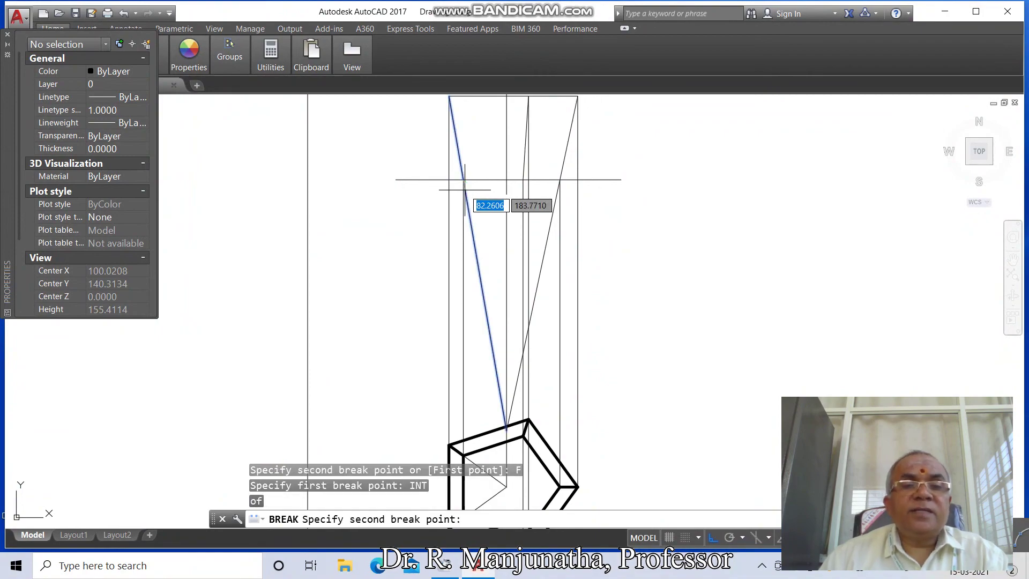
type("@")
key("Return")
key("Return")
Begin splitting the right slanted edge at the horizontal line intersection.
left_click(558, 190)
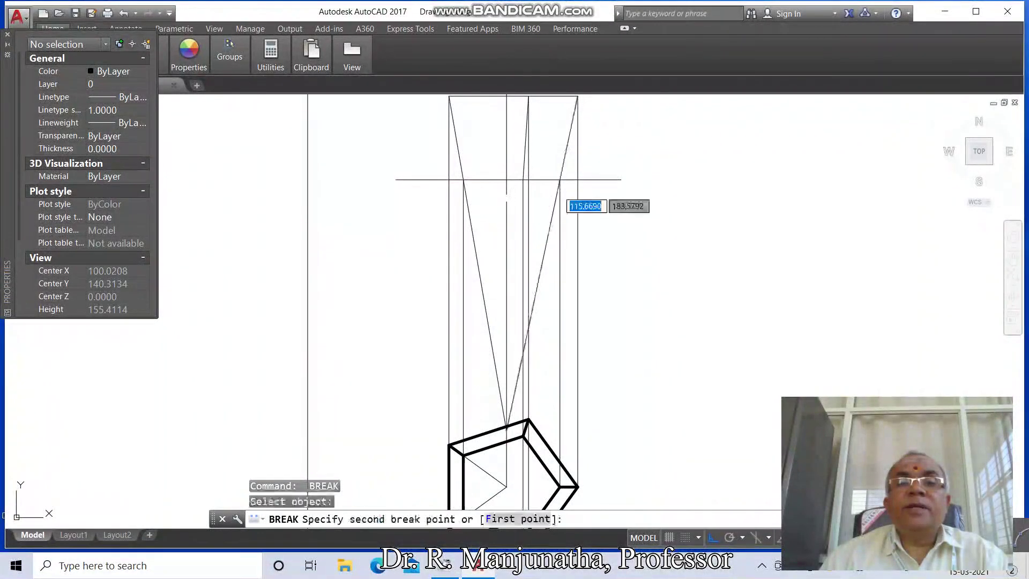
type("F")
key("Return")
type("INT")
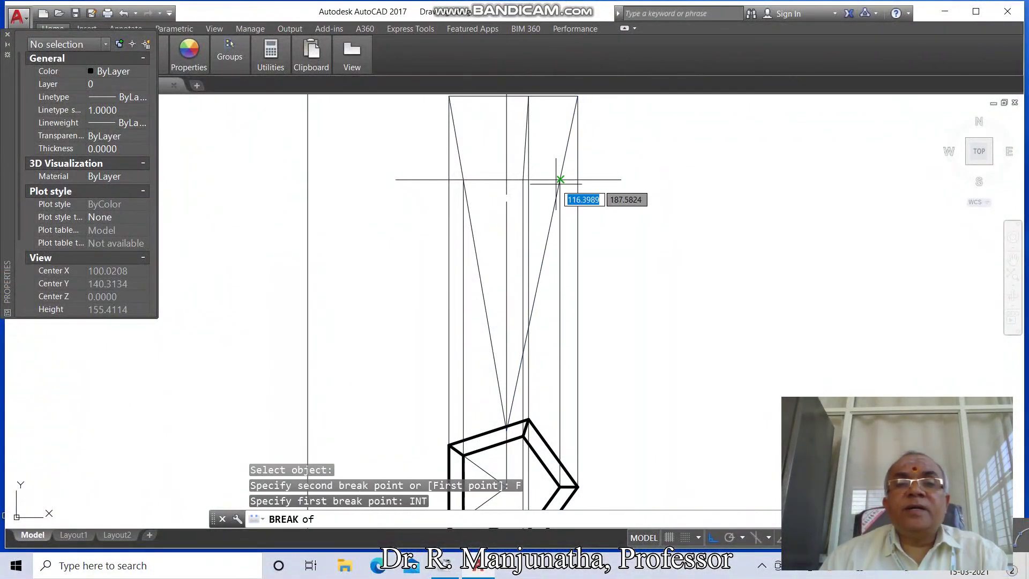
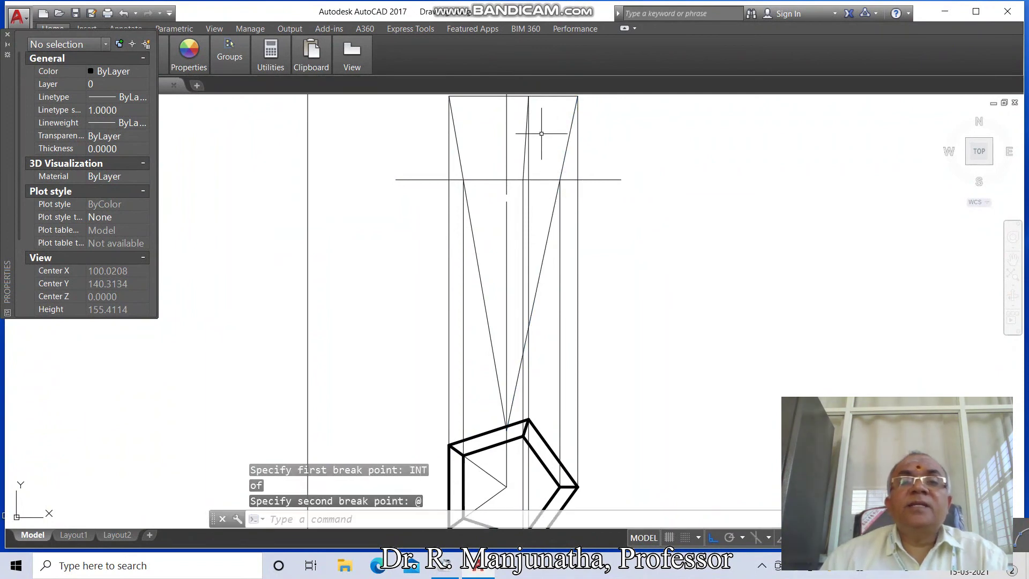
Move the five front-view trapezoid lines onto the VIEWS layer.
left_click(546, 96)
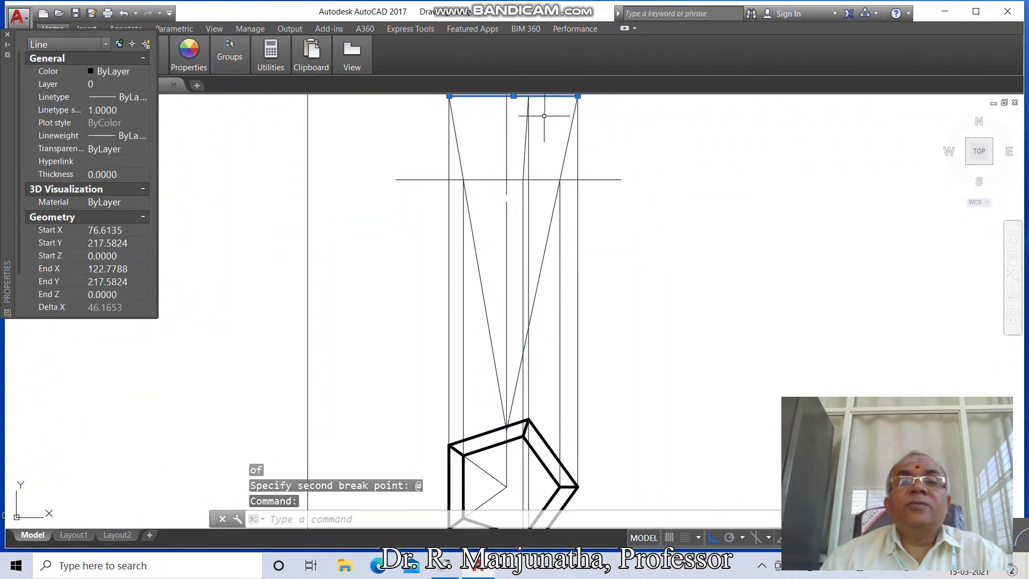
left_click(525, 154)
left_click(461, 156)
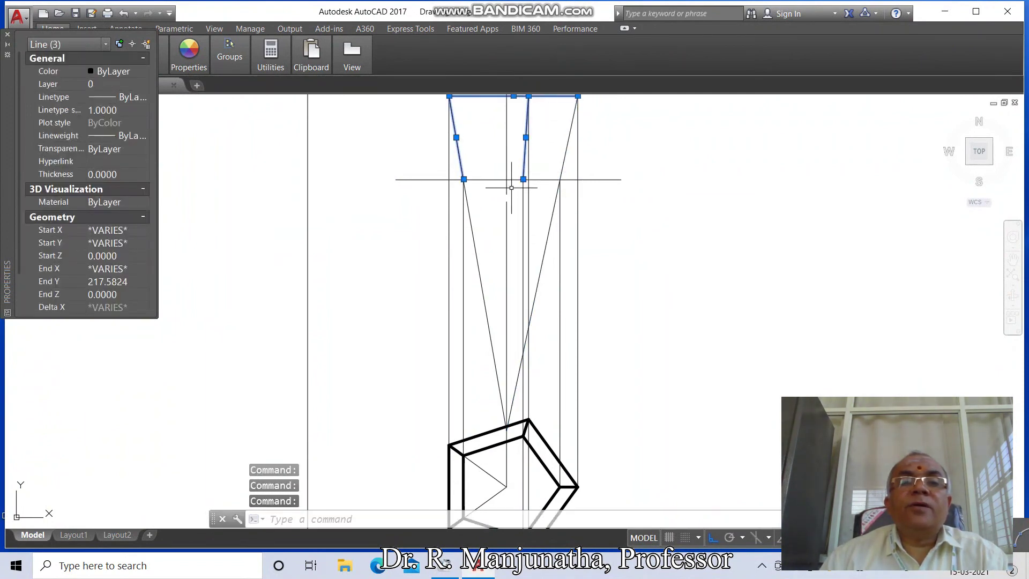
left_click(487, 179)
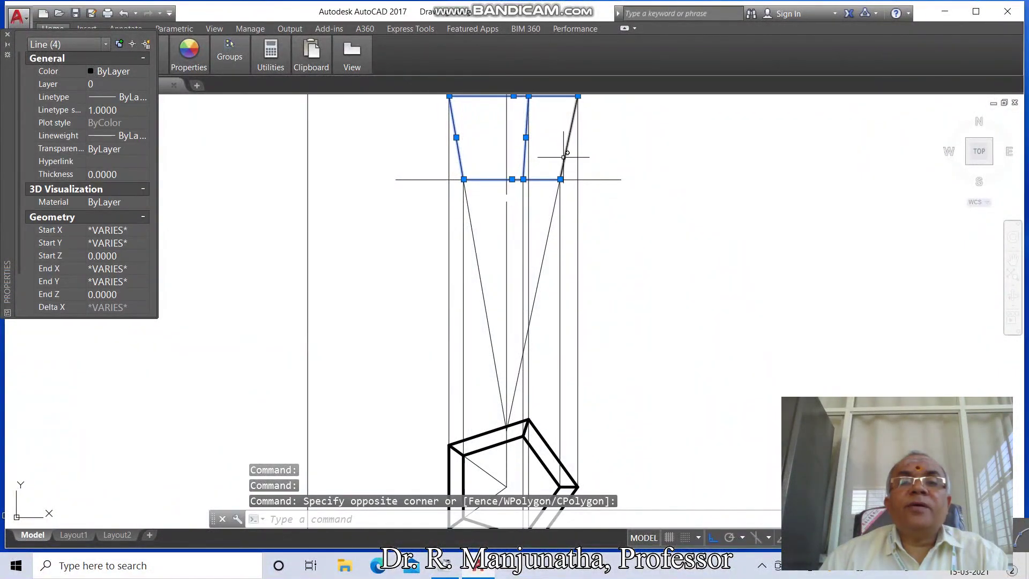
left_click(564, 157)
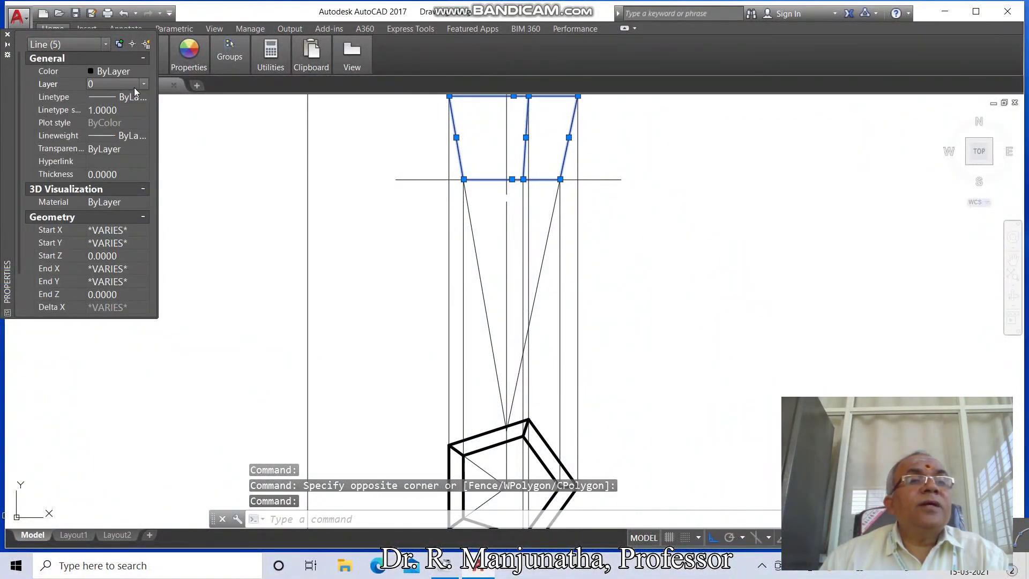
left_click(116, 116)
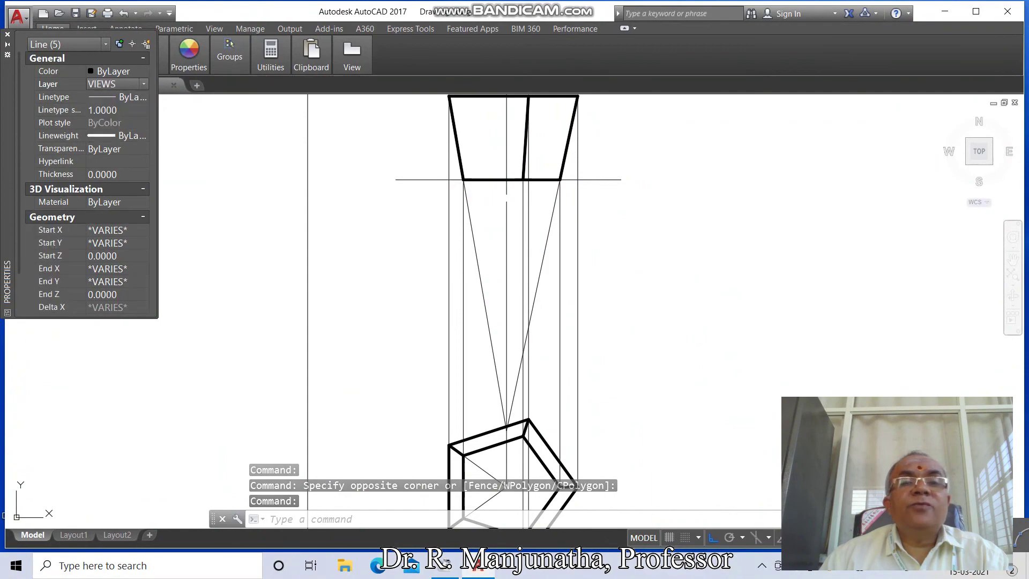
key("Escape")
key("Escape")
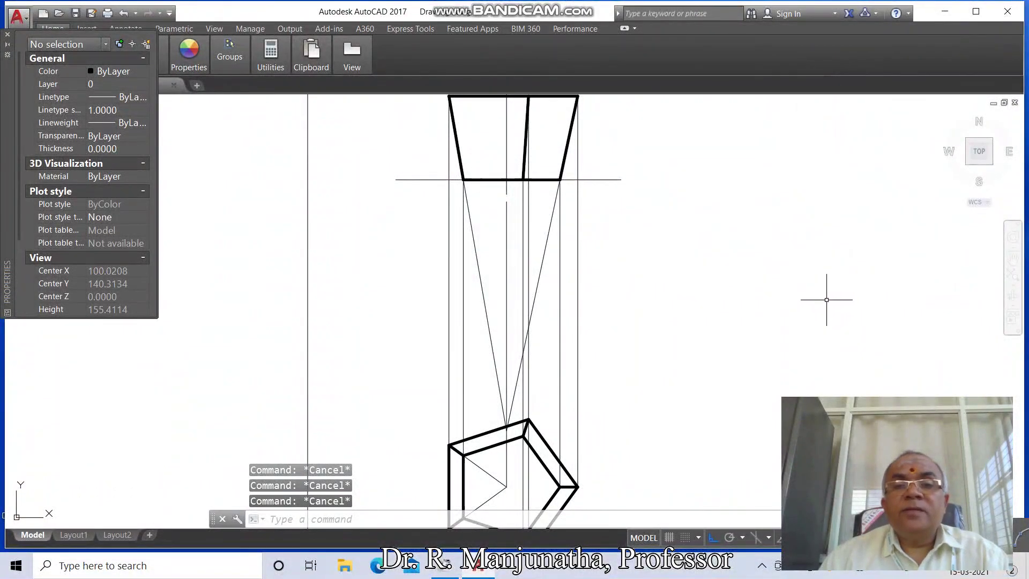
Zoom back onto the hopper views and open the Dimension Style Manager with DDIM.
type("z")
key("Return")
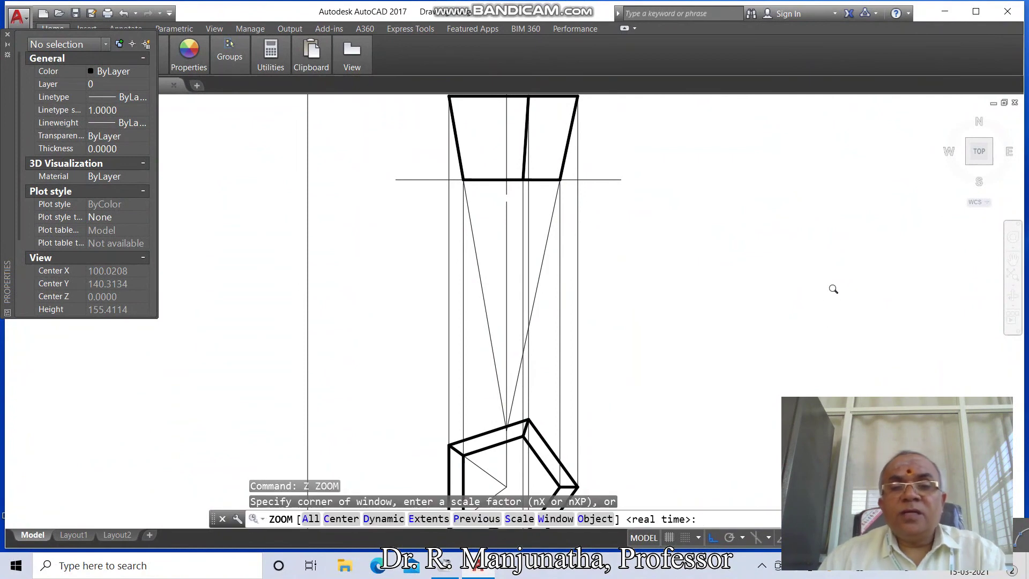
type("P")
key("Return")
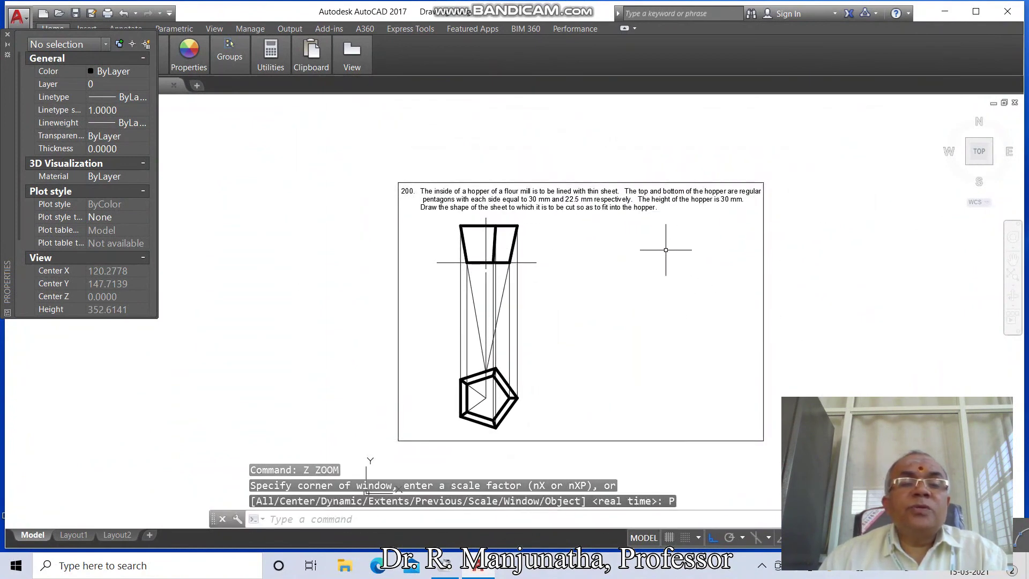
type("z")
key("Return")
type("w")
key("Return")
left_click(417, 203)
left_click(633, 437)
type("p")
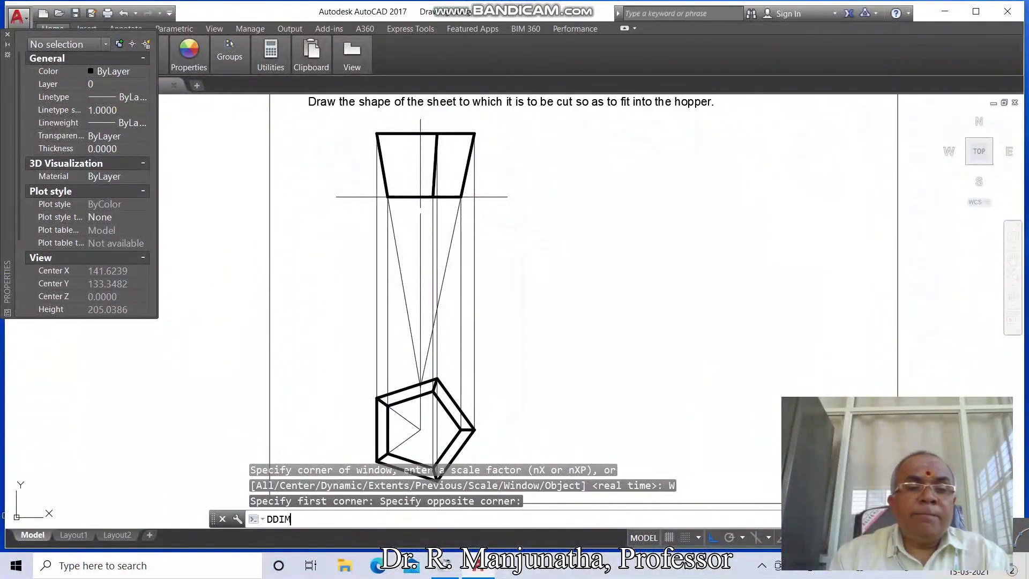
type("DIM")
key("Return")
Give the Standard dimension style 0.00 precision and 4-unit text, aligned and placed above the line.
left_click(663, 254)
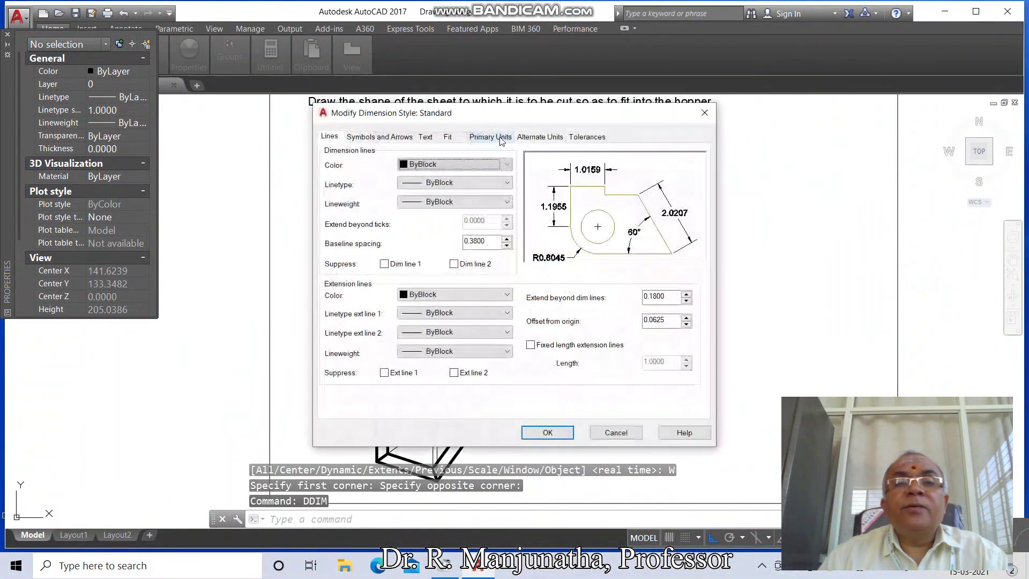
left_click(490, 136)
left_click(506, 182)
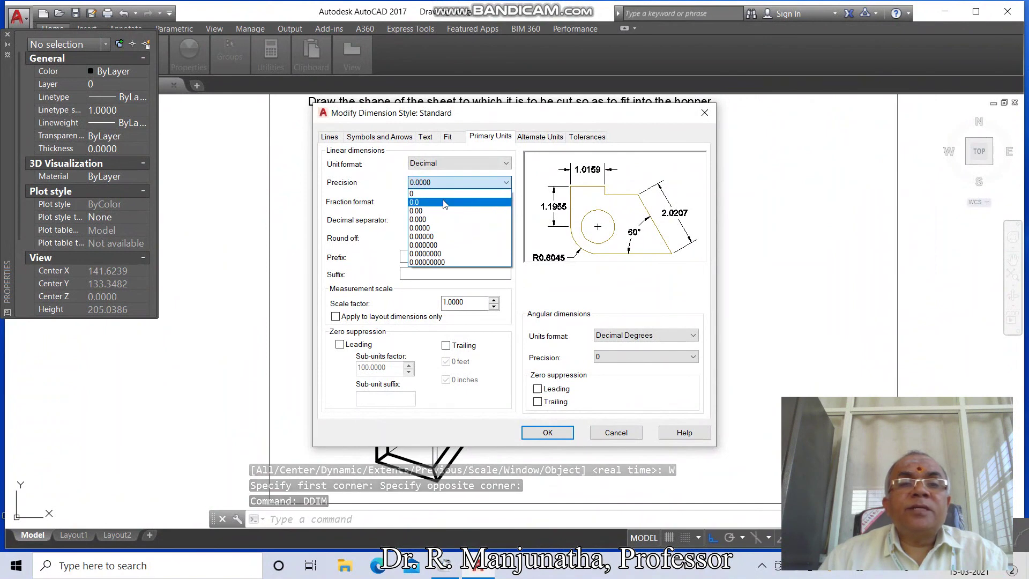
left_click(436, 210)
left_click(427, 139)
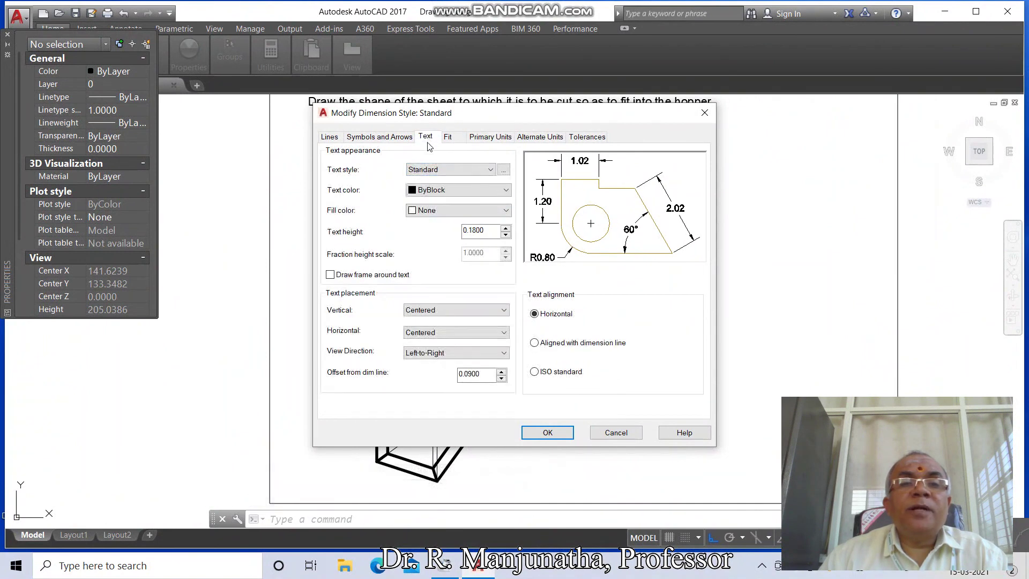
left_click_drag(489, 230, 439, 232)
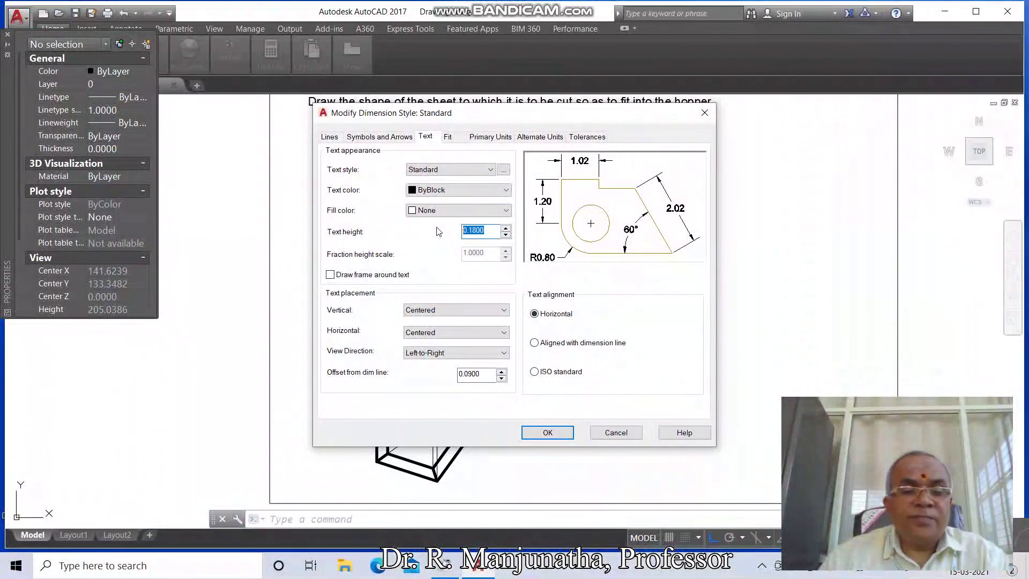
left_click(532, 343)
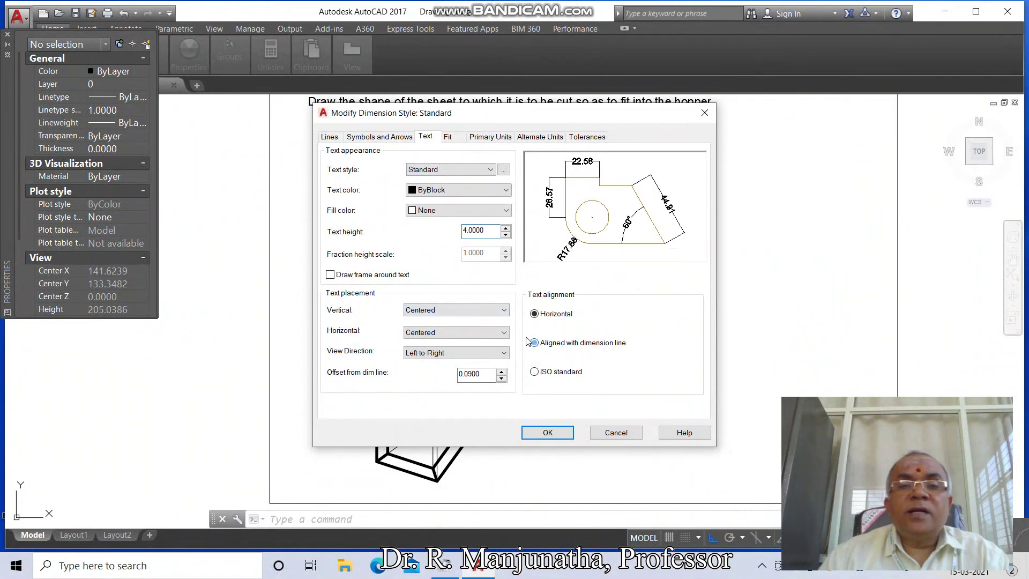
left_click(504, 312)
left_click(466, 328)
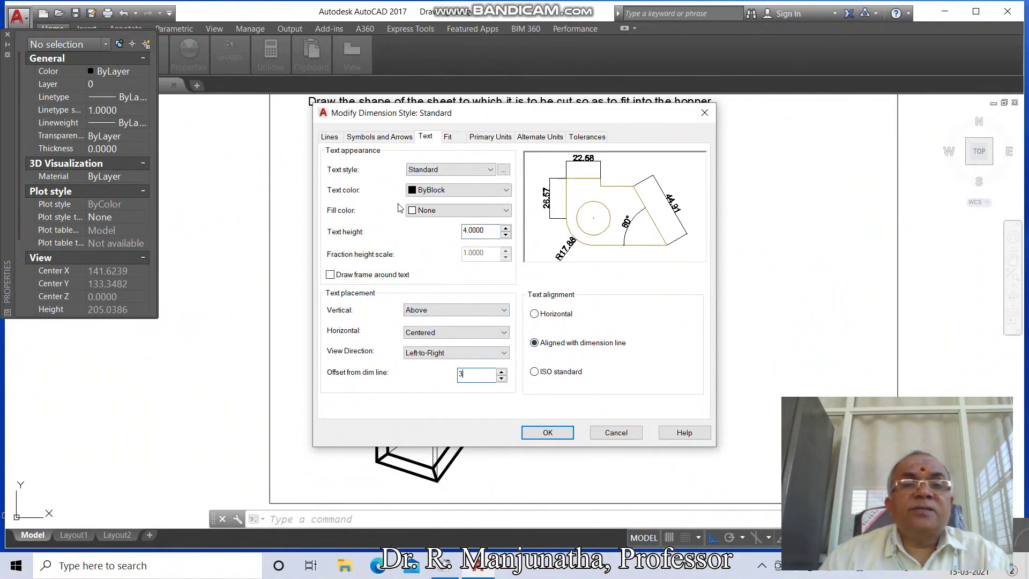
Set the extension-line origin offset to 3 and save the dimension style.
left_click(375, 137)
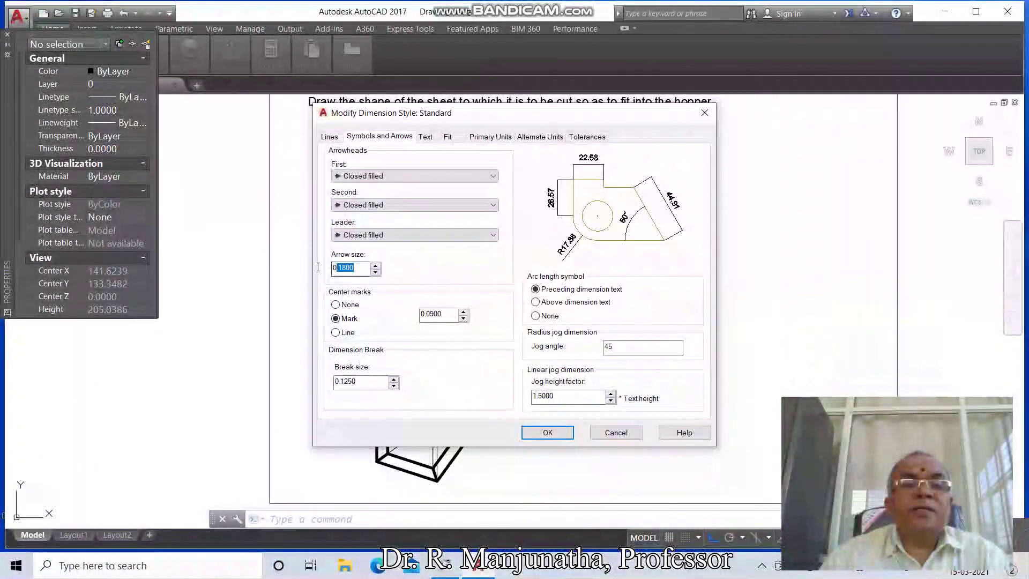
left_click(329, 138)
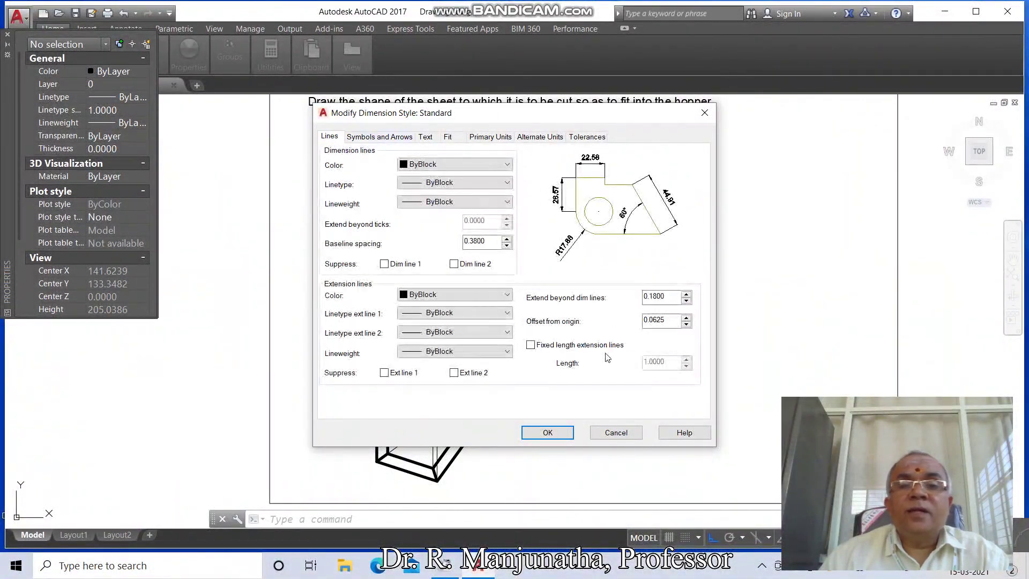
left_click_drag(677, 318, 617, 322)
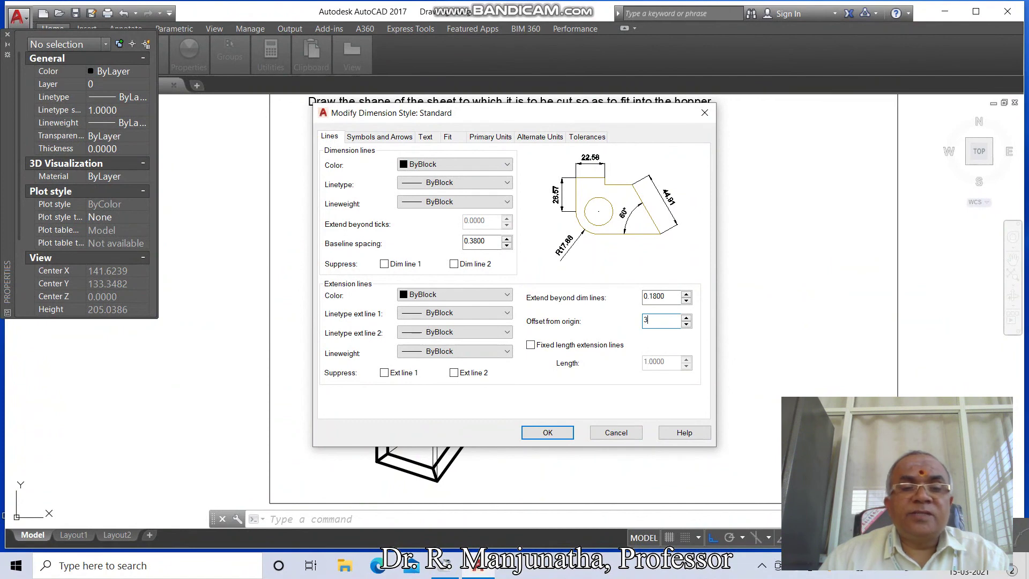
left_click(556, 433)
left_click(601, 382)
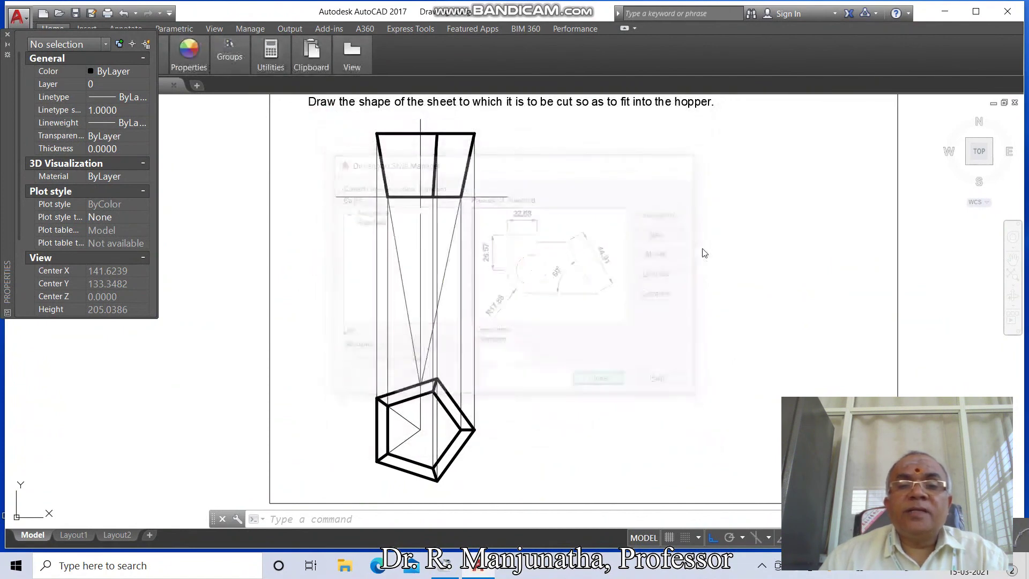
Add the 122.68 aligned dimension from the pentagon corner to the front view's top corner.
type("DIMALI")
key("Return")
type("INT")
key("Return")
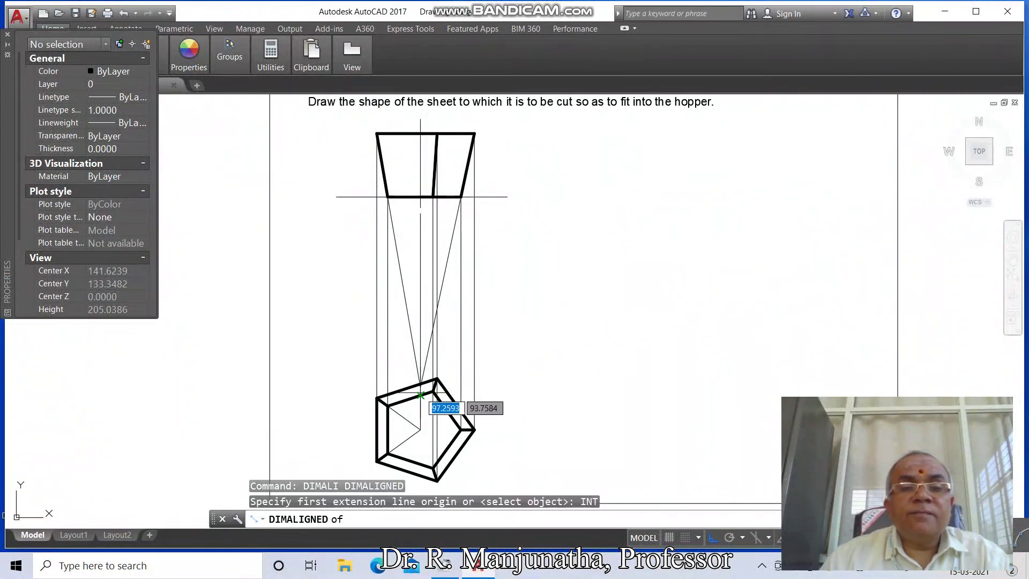
left_click(439, 386)
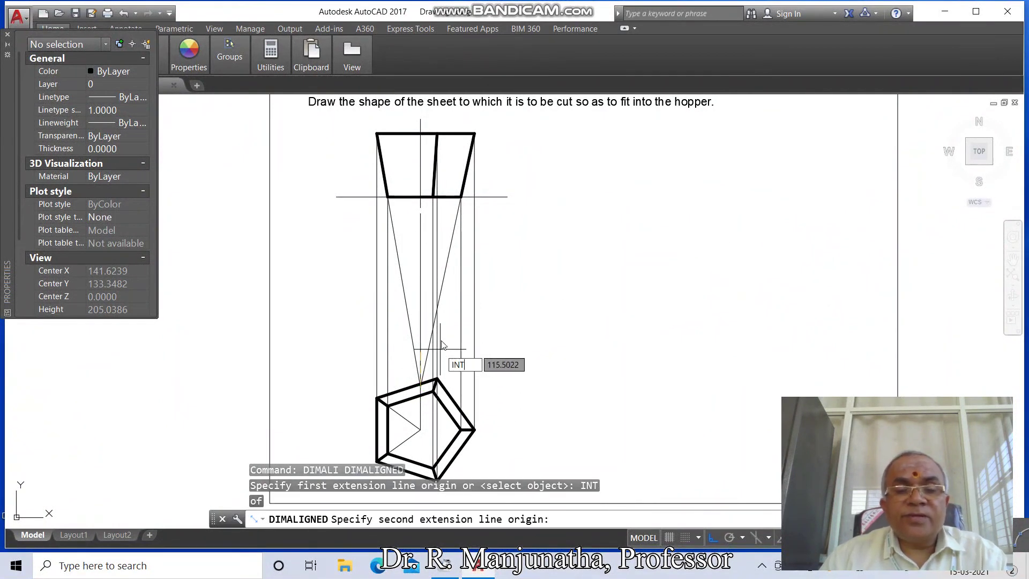
type("INT")
key("Return")
left_click(475, 134)
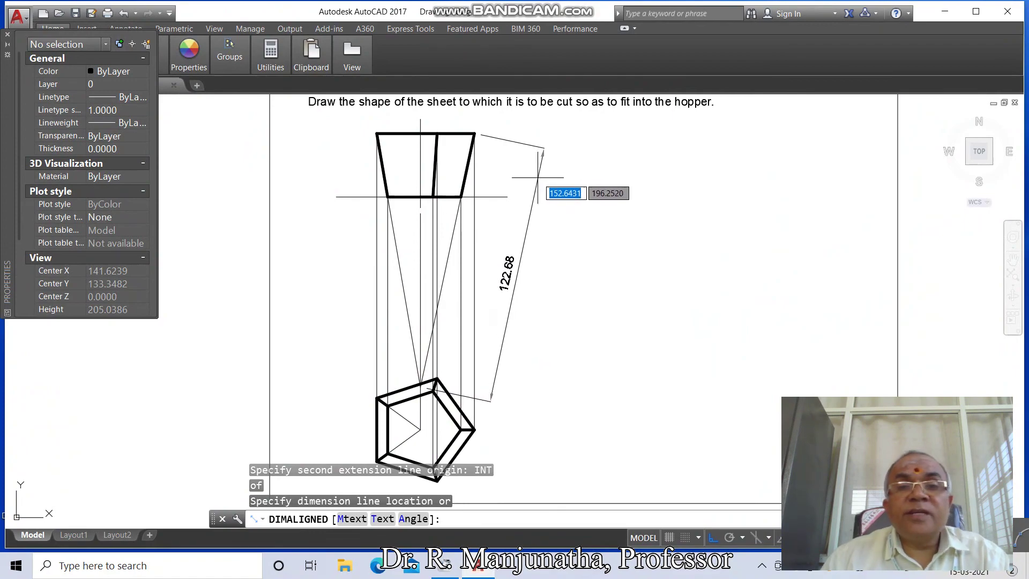
left_click(537, 174)
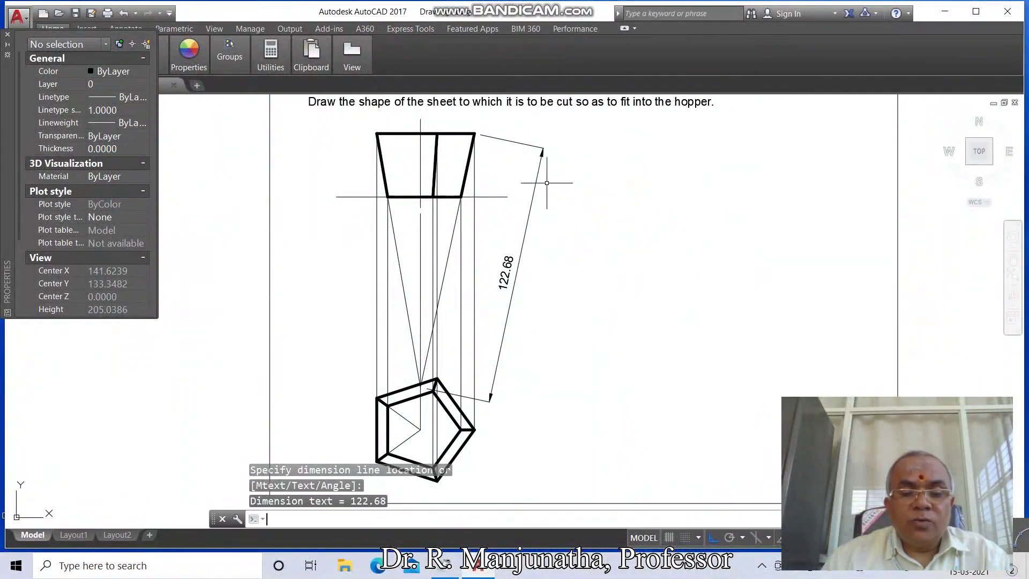
Add the 92.01 aligned dimension from the trapezoid's lower right corner to the pentagon vertex.
key("Return")
type("INT")
key("Return")
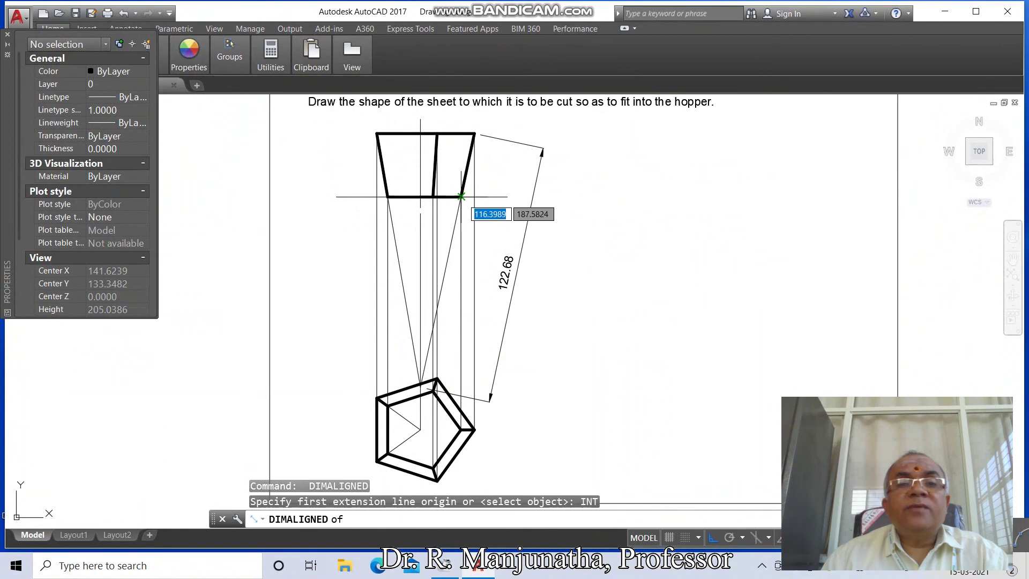
left_click(462, 197)
type("INT")
key("Return")
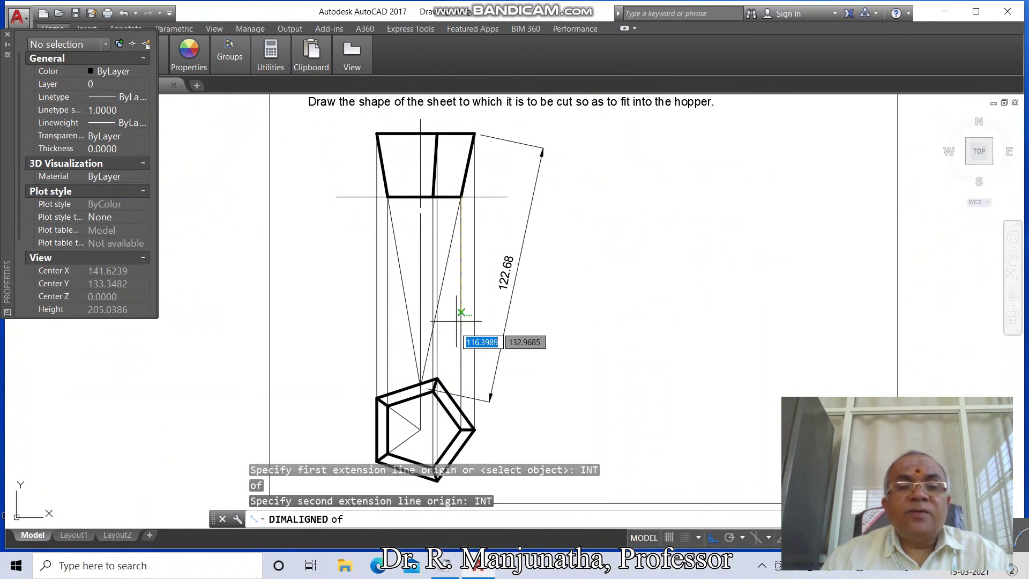
left_click(420, 387)
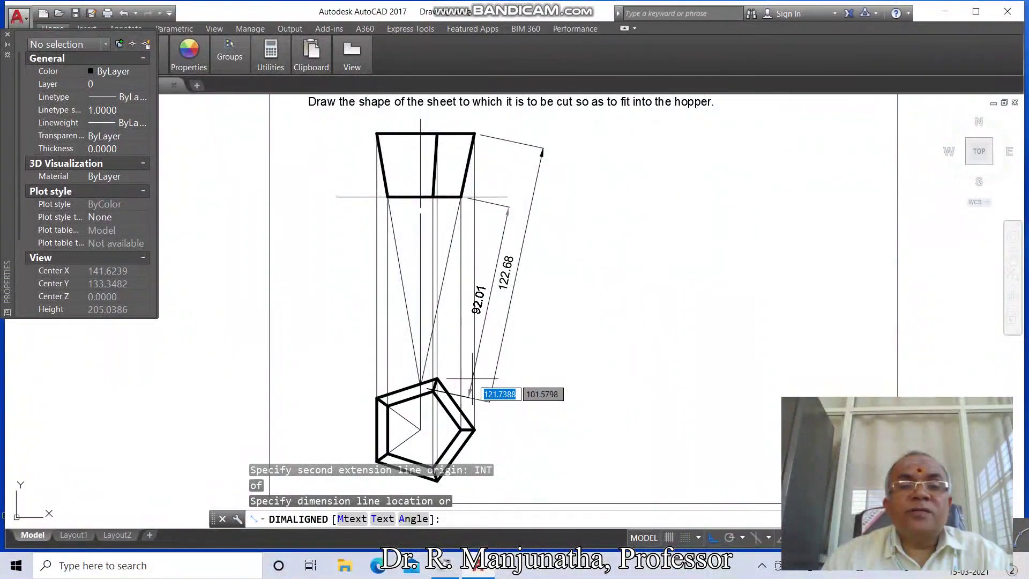
left_click(472, 379)
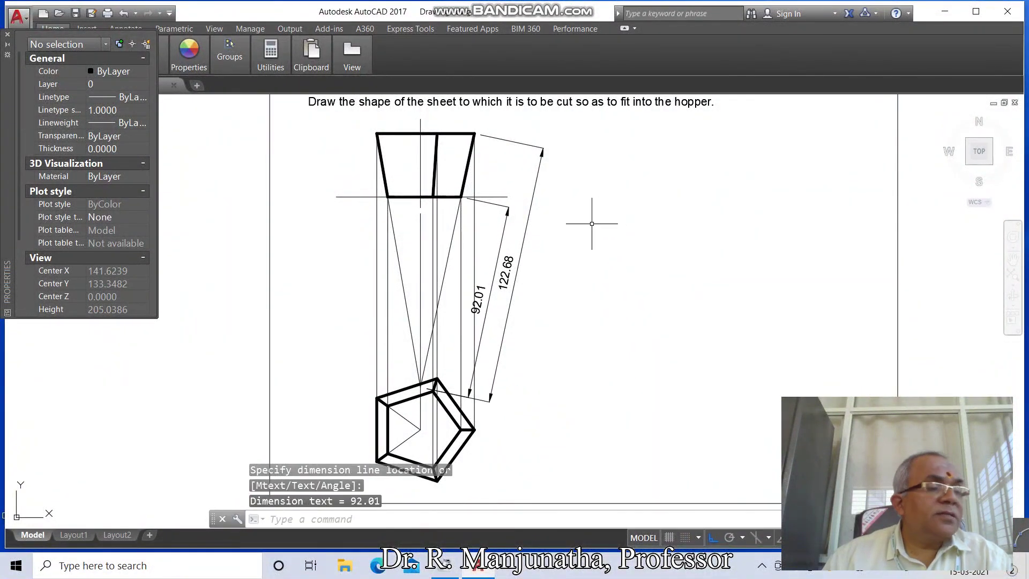
Dimension the front view's left height vertically with the text overridden to 30.
type("DIMVER")
key("Return")
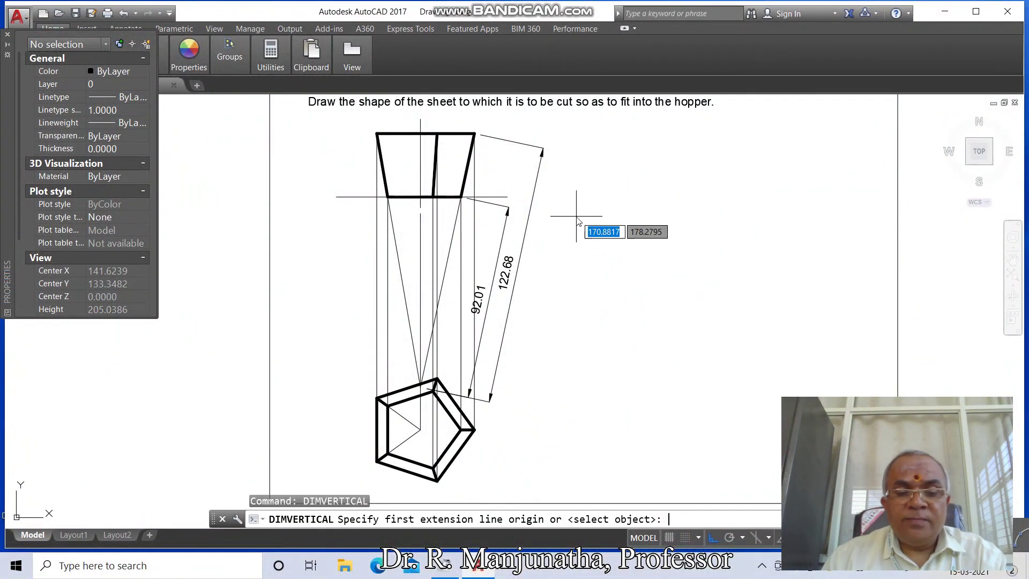
type("INT")
key("Return")
left_click(375, 136)
type("INT")
key("Return")
left_click(387, 197)
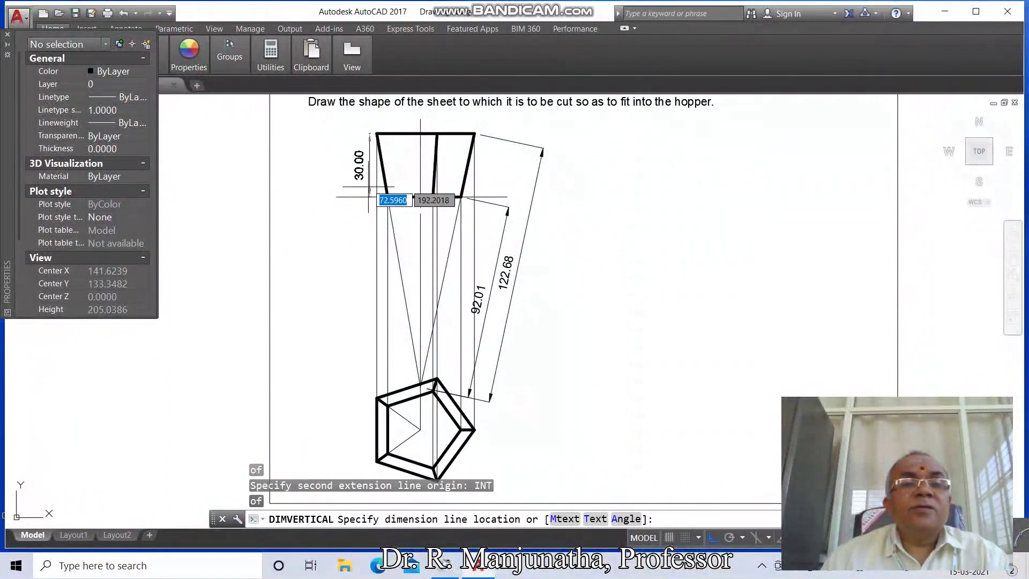
type("T")
key("Return")
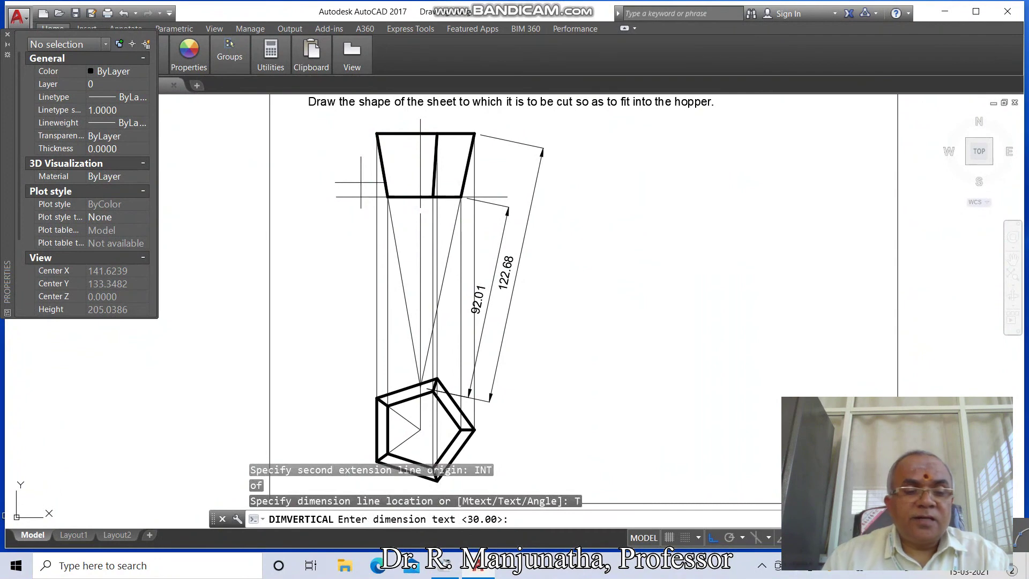
type("30")
key("Return")
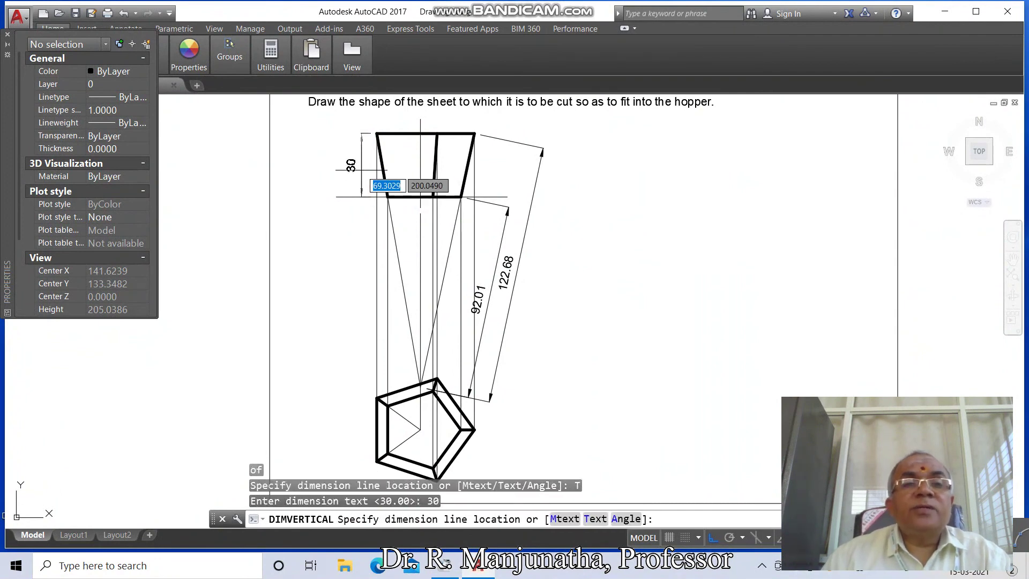
left_click(362, 170)
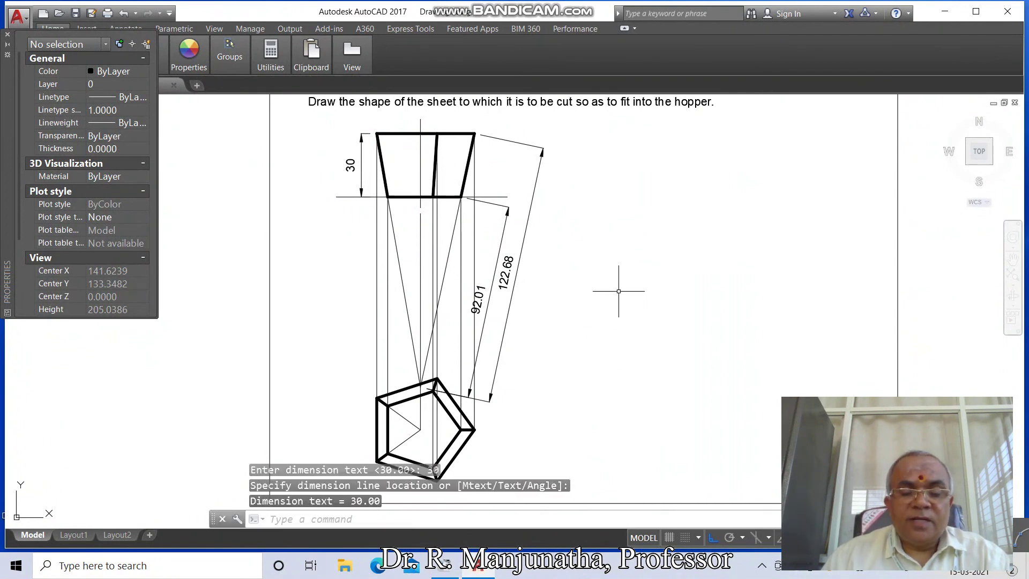
type("z")
key("Return")
Zoom onto the pentagon and add a 22.50 vertical dimension to the inner left edge.
scroll(590, 343, "down", 2)
type("w")
key("Return")
left_click(363, 338)
left_click(642, 470)
type("dimver")
key("Return")
key("Return")
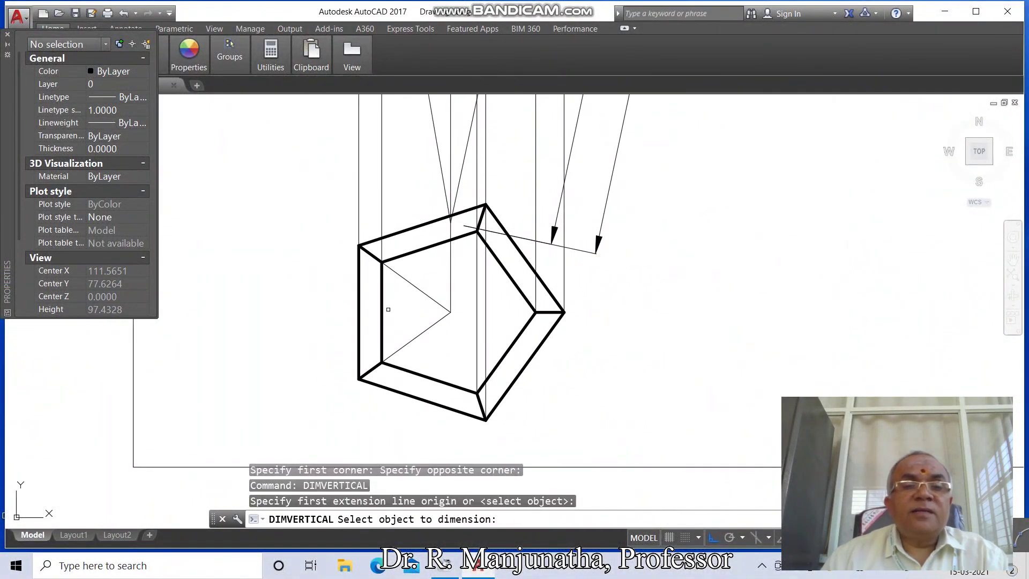
left_click(382, 310)
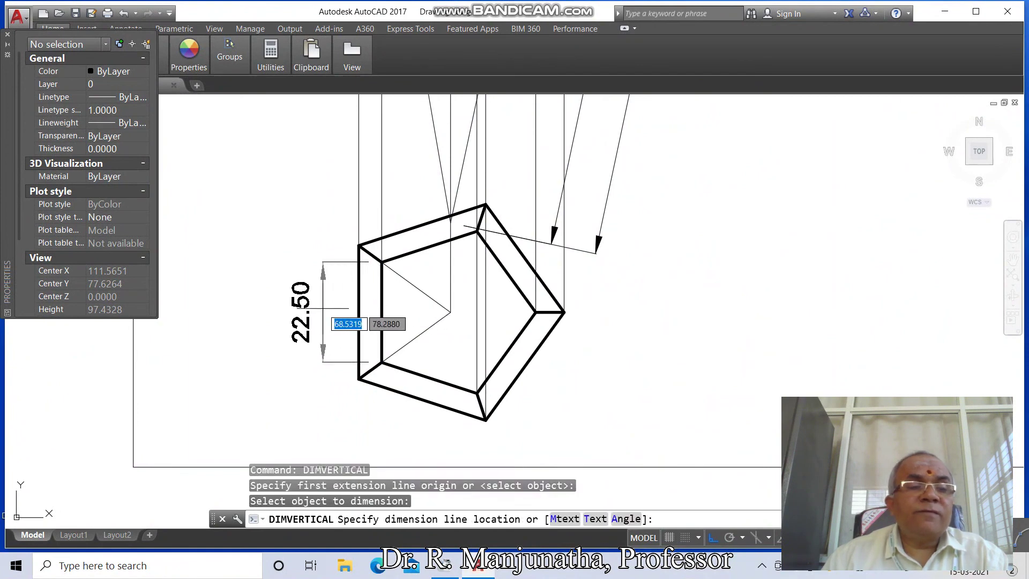
left_click(323, 309)
Dimension the outer pentagon's left edge vertically with text 30, then zoom back out.
key("Return")
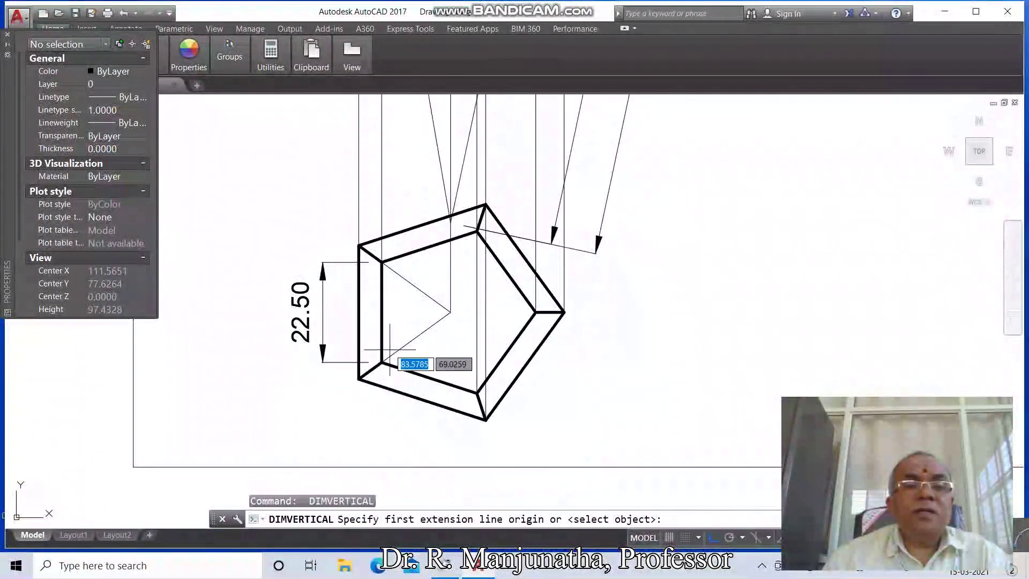
key("Return")
left_click(360, 319)
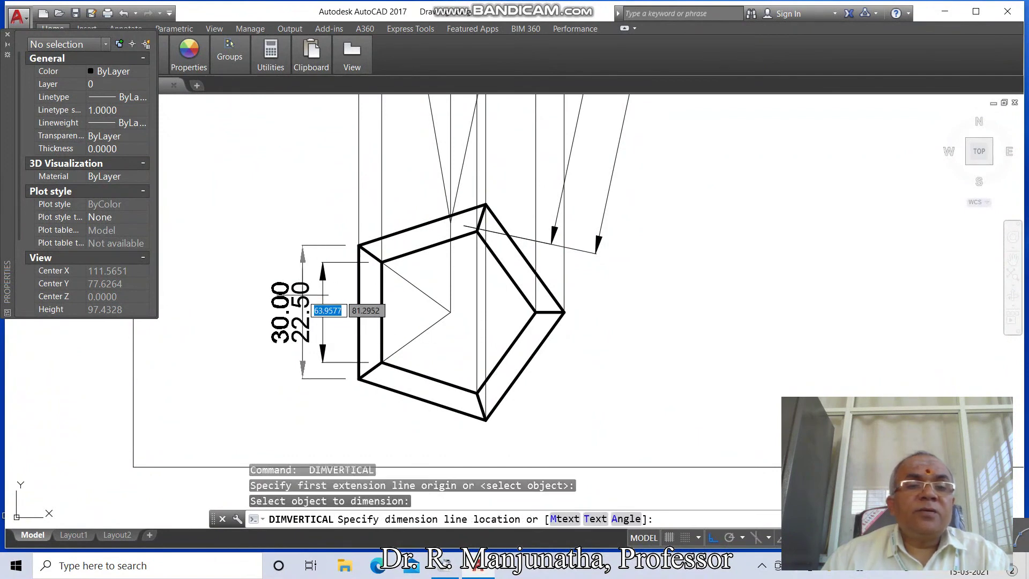
type("T")
key("Return")
type("30")
key("Return")
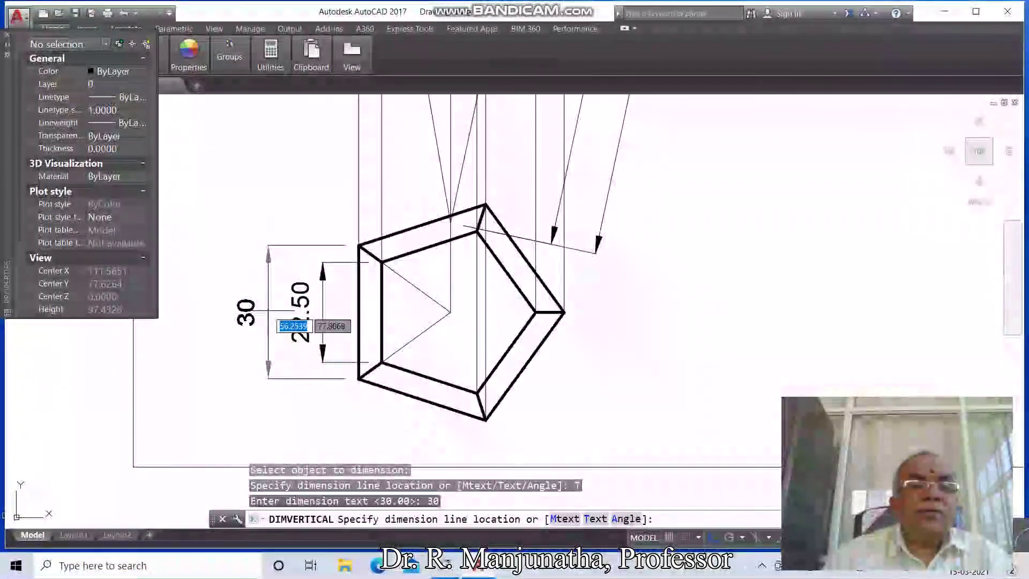
left_click(268, 327)
type("Z")
key("Return")
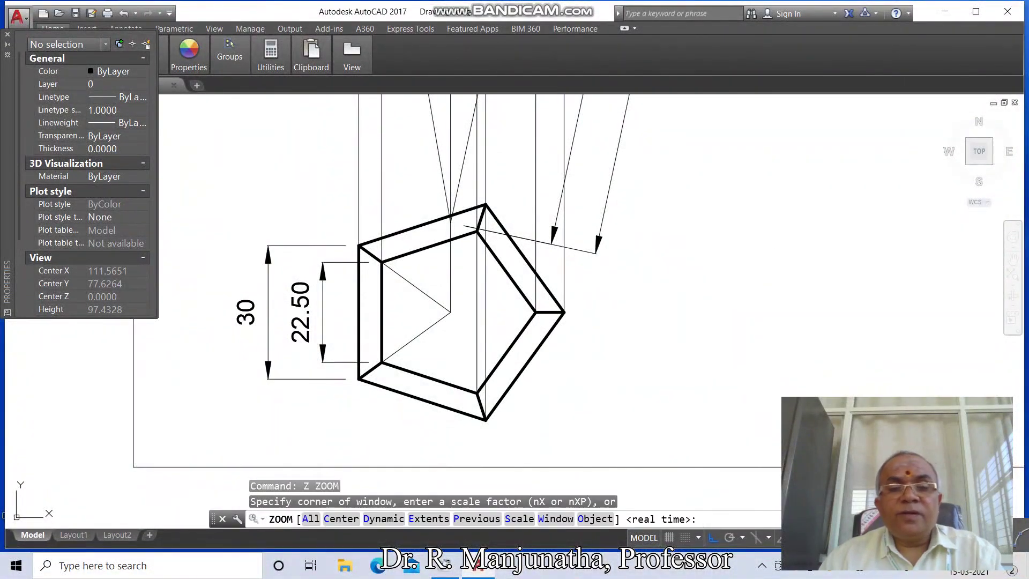
type("P")
key("Return")
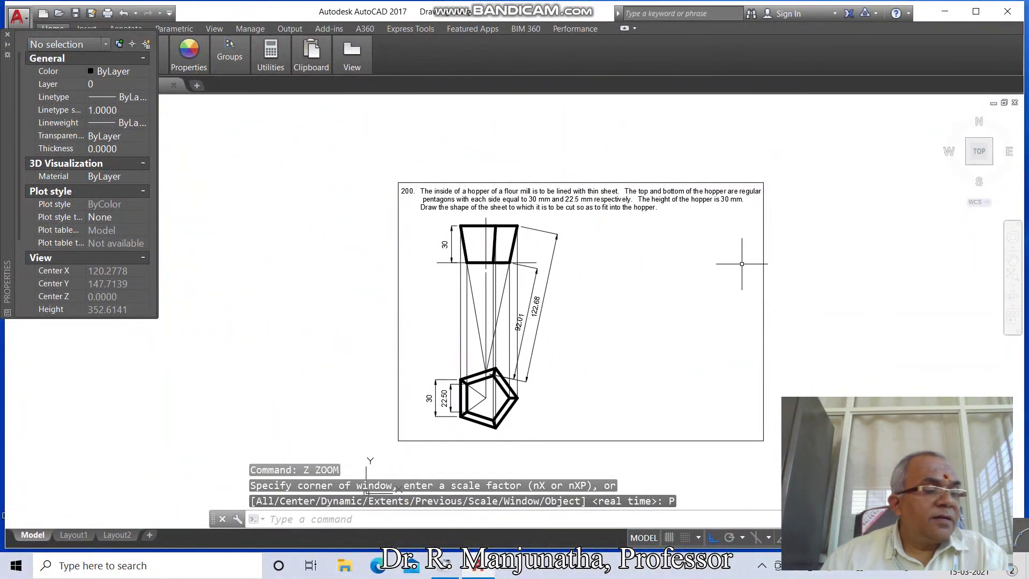
Draw a horizontal line to the right of the hopper views as the development's base.
type("L")
key("Return")
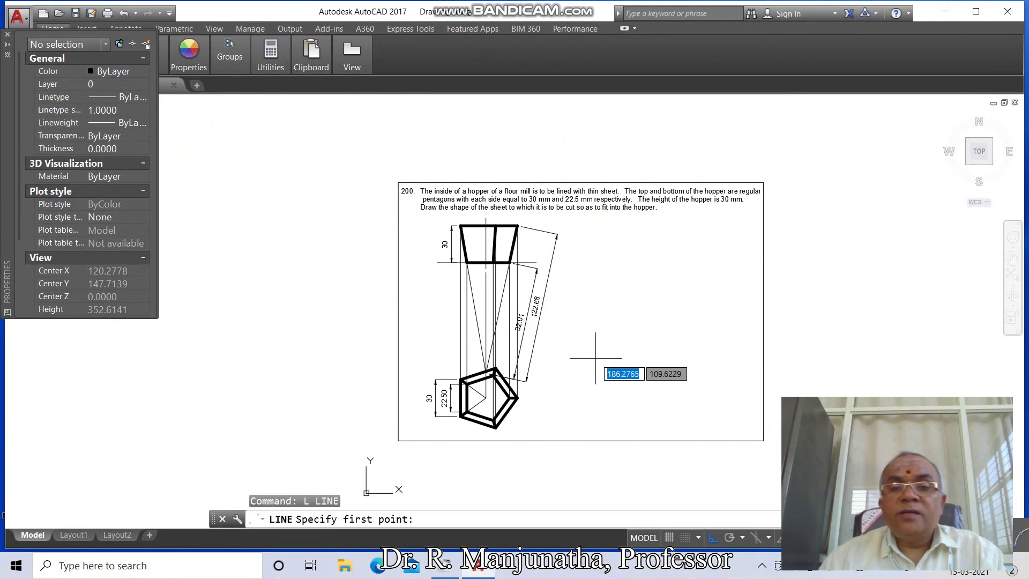
left_click(598, 381)
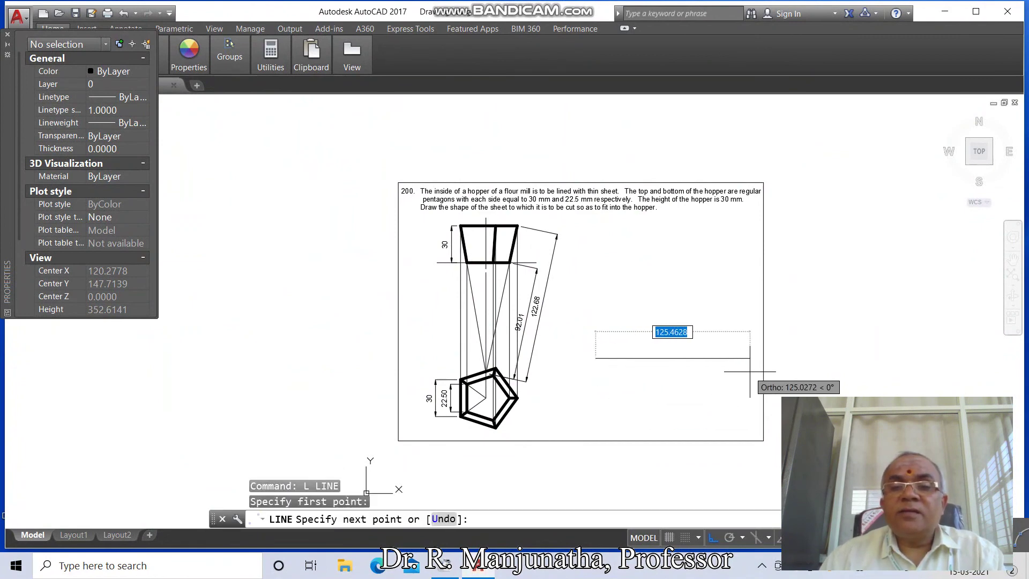
left_click(750, 371)
key("Return")
type("c")
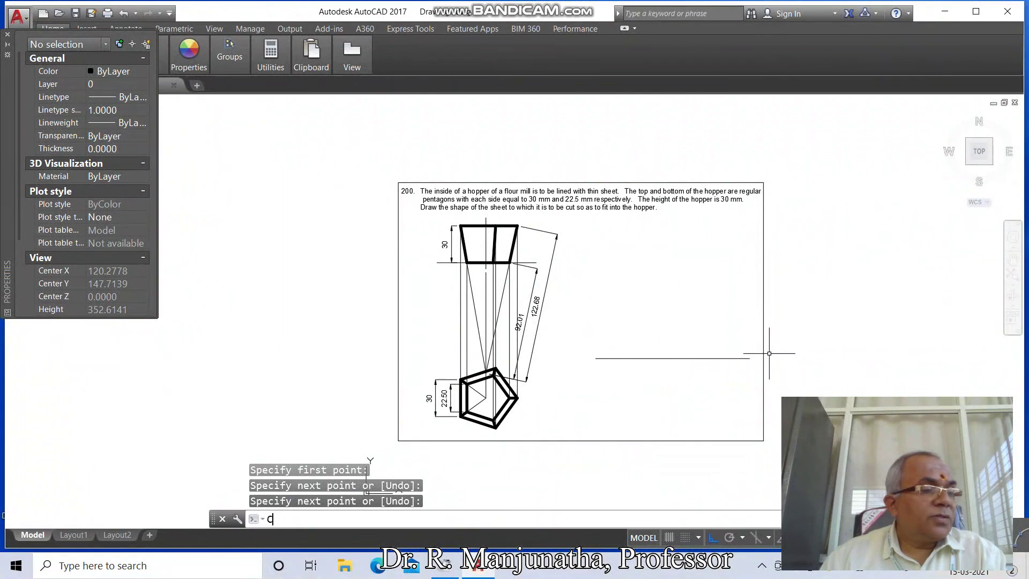
key("Return")
Draw a 122.68-radius circle centred on the base line's left end.
type("INT")
key("Return")
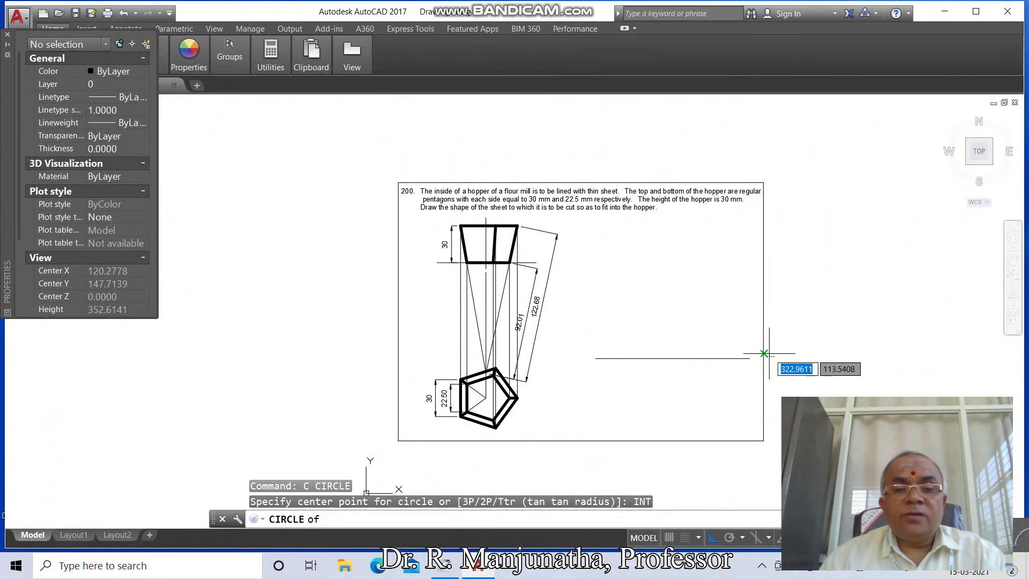
left_click(767, 348)
type("END")
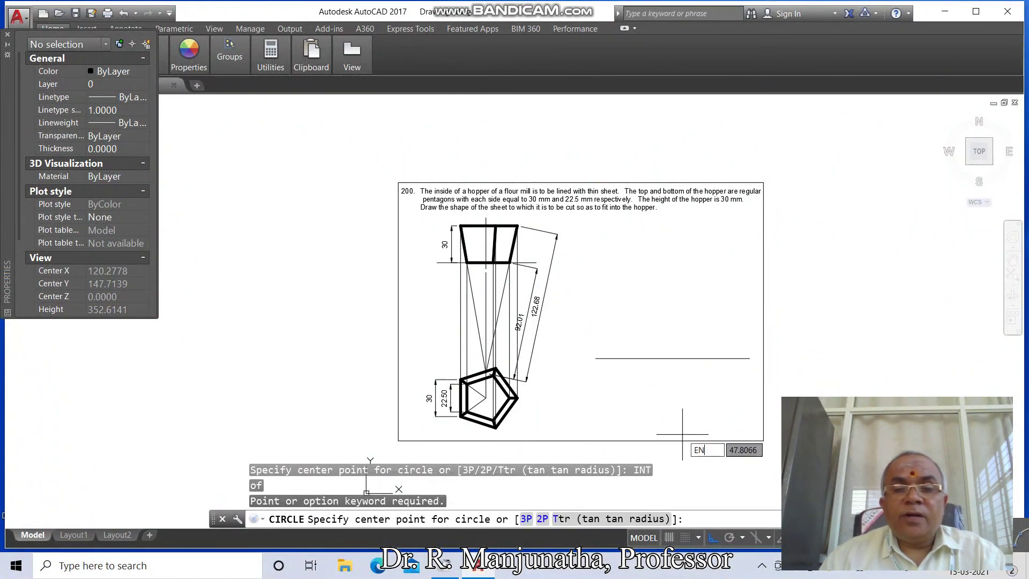
key("Return")
left_click(600, 360)
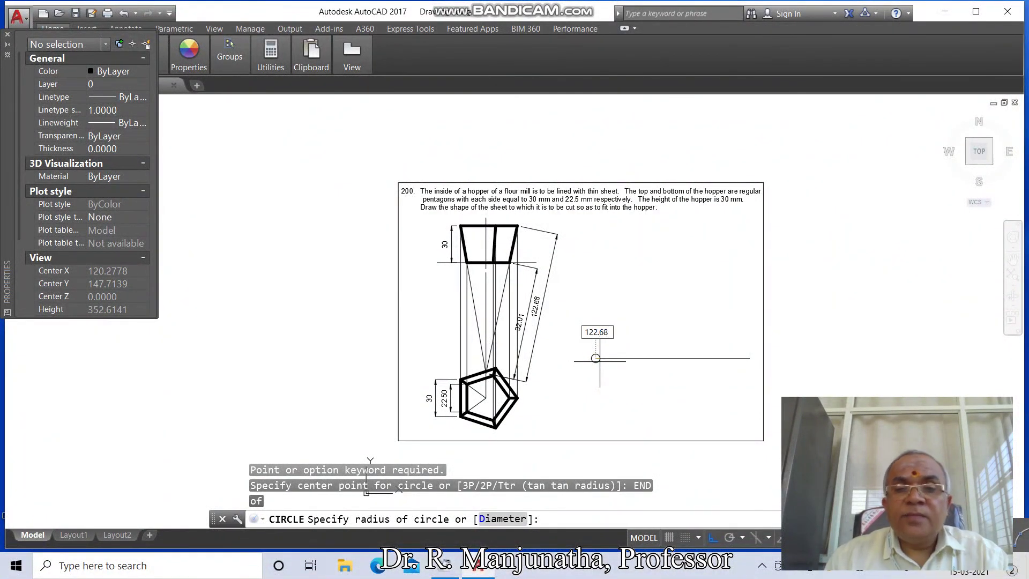
key("Return")
Step five 30-radius circles along the big circle, each centred on the previous intersection.
type("c")
key("Return")
type("int")
key("Return")
left_click(746, 358)
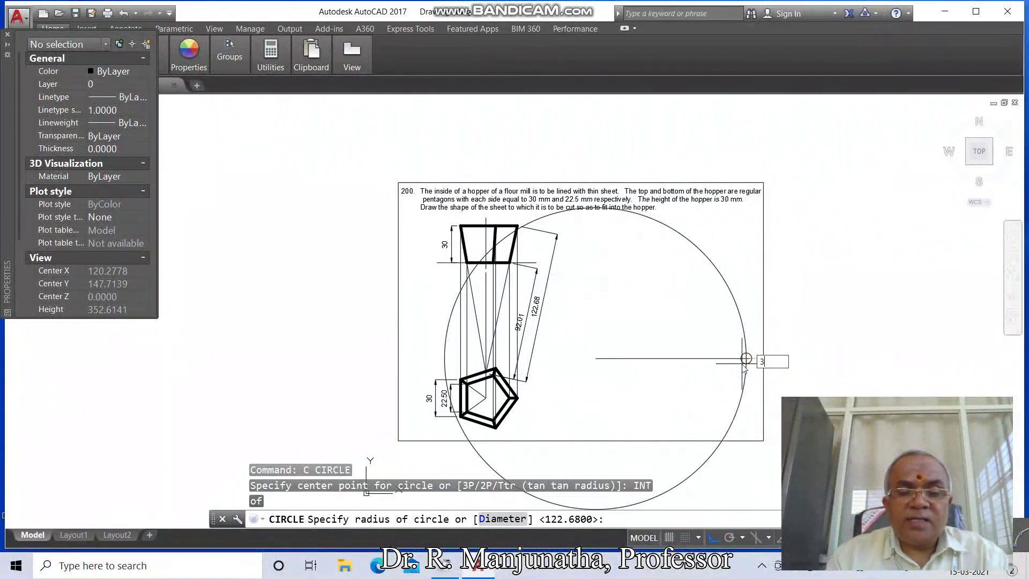
key("Return")
key("Return")
type("INT")
key("Return")
left_click(740, 322)
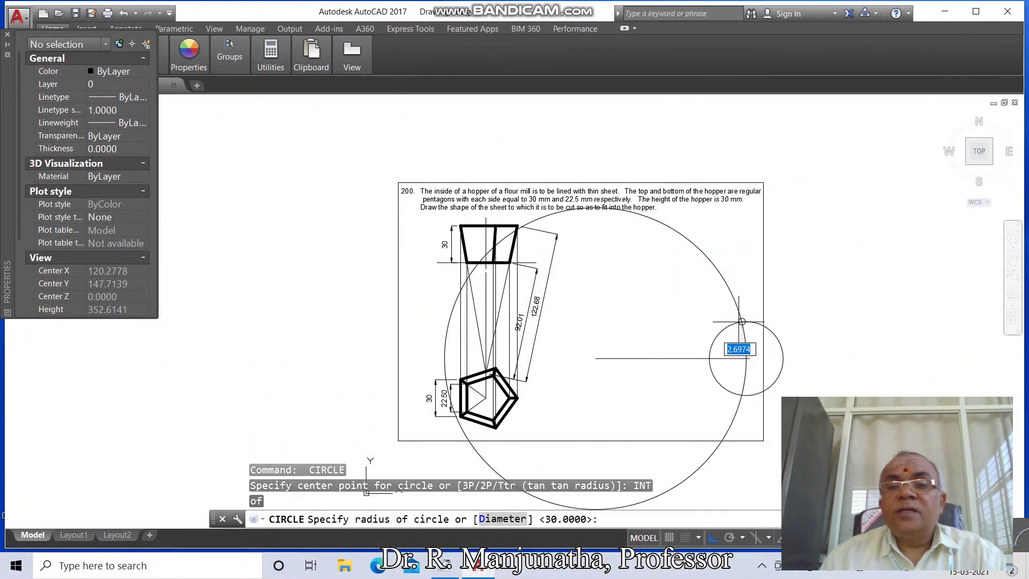
key("Return")
key("Return")
type("IN")
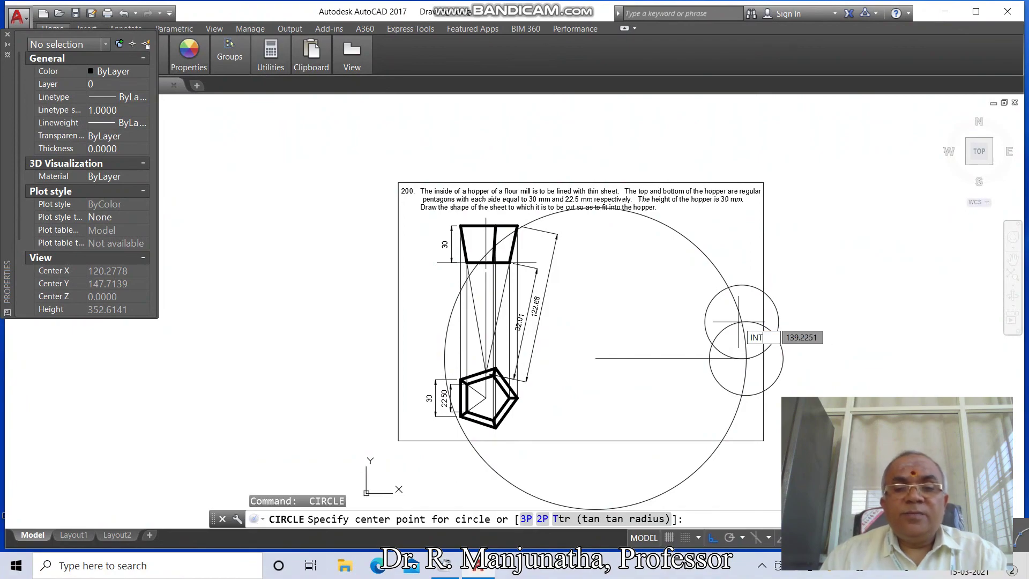
type("T")
key("Return")
left_click(732, 291)
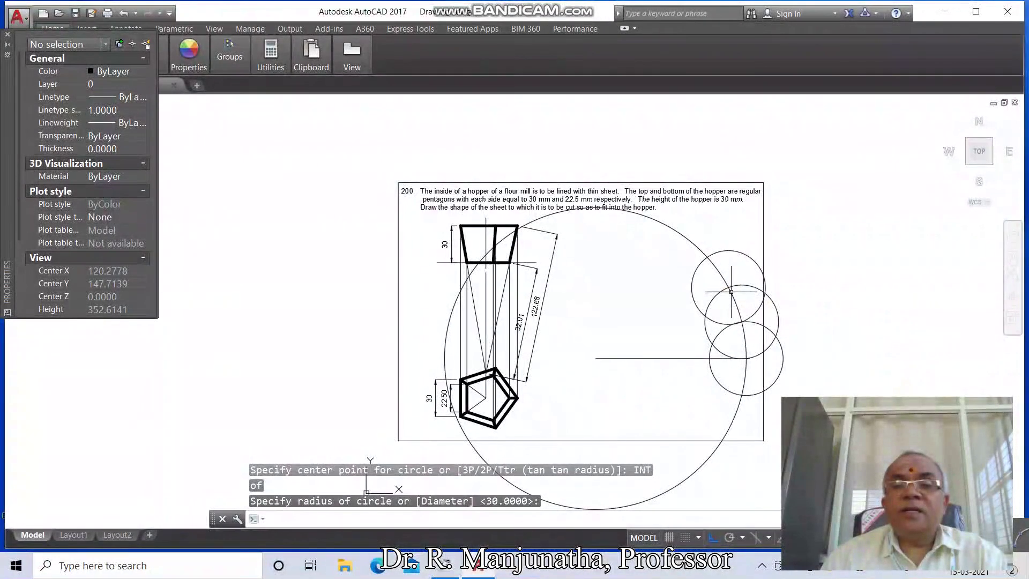
key("Return")
key("Return")
type("INT")
key("Return")
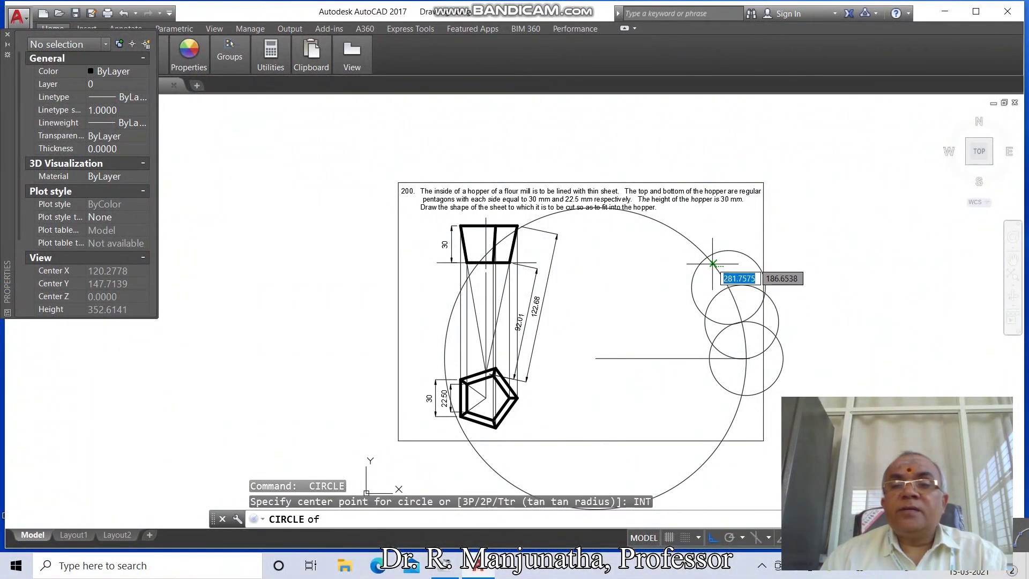
left_click(710, 257)
key("Return")
key("Return")
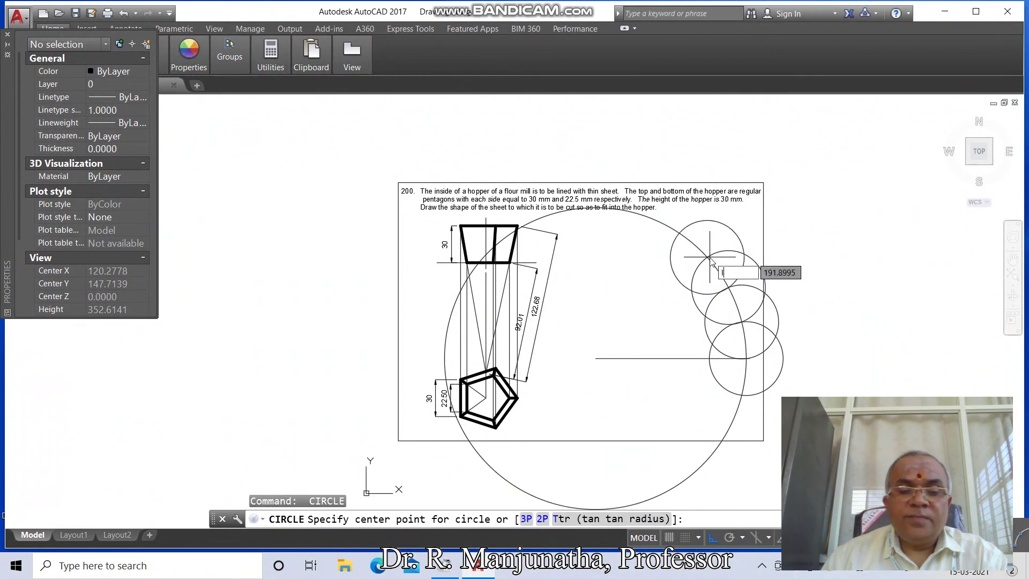
type("INT")
key("Return")
left_click(675, 236)
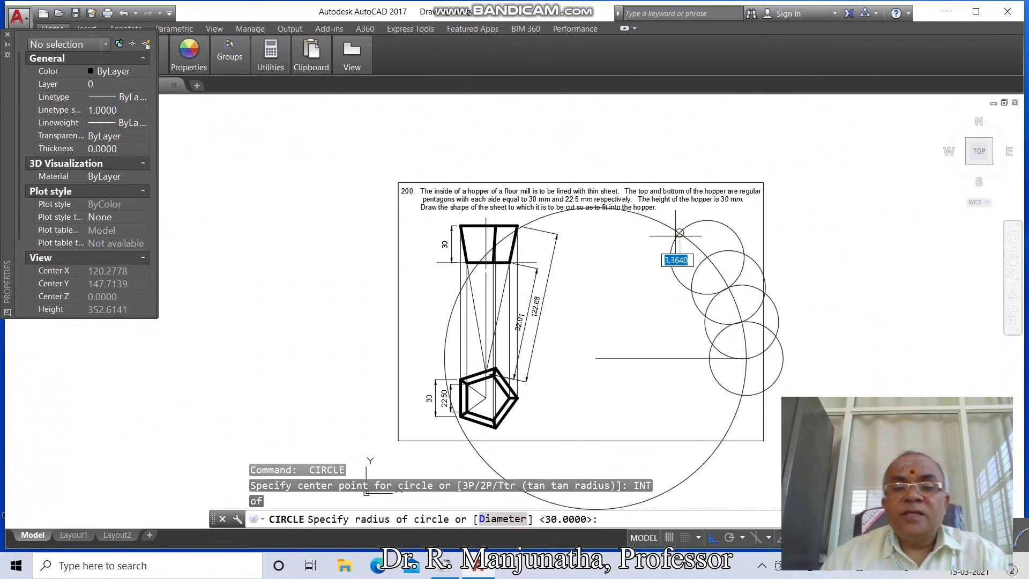
key("Return")
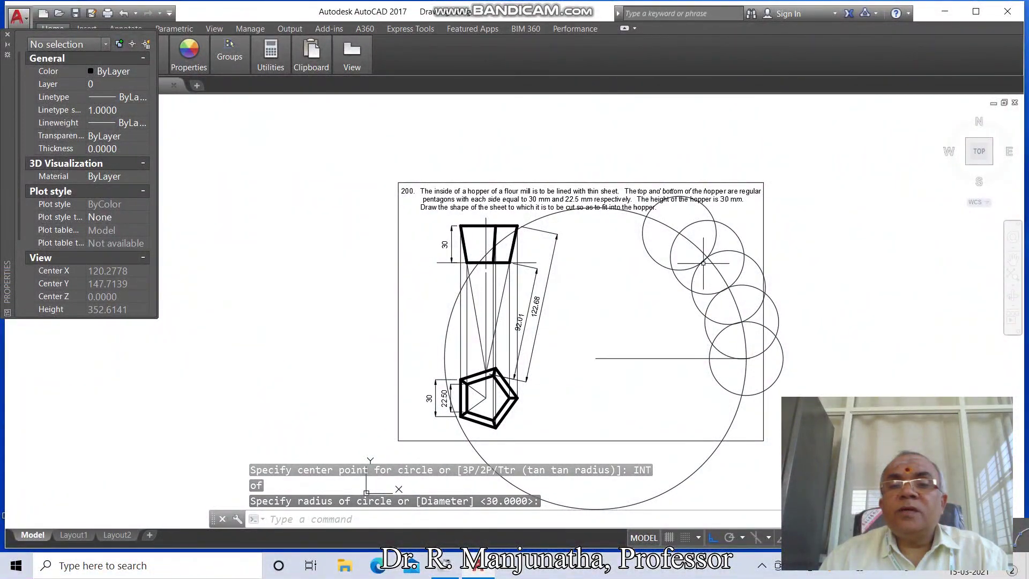
Cancel a started break and zoom in on the chain of circles.
key("Escape")
type("BR")
key("Return")
type("W")
key("Return")
key("Escape")
type("Z")
key("Return")
type("W")
key("Return")
left_click(572, 183)
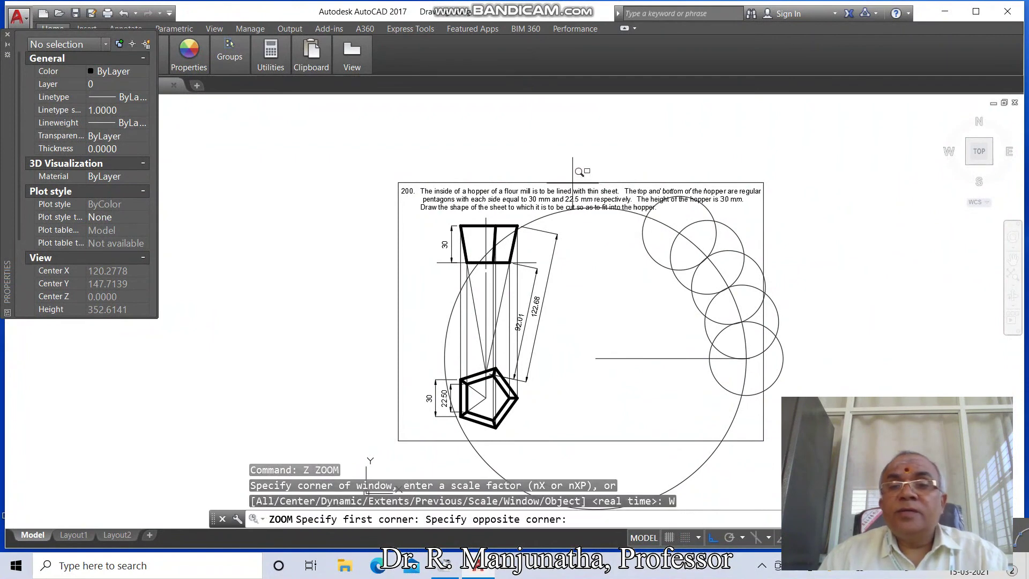
Break the lowest stepping circle and erase its leftover part, keeping the tick mark on the arc.
left_click(819, 418)
type("BR")
key("Return")
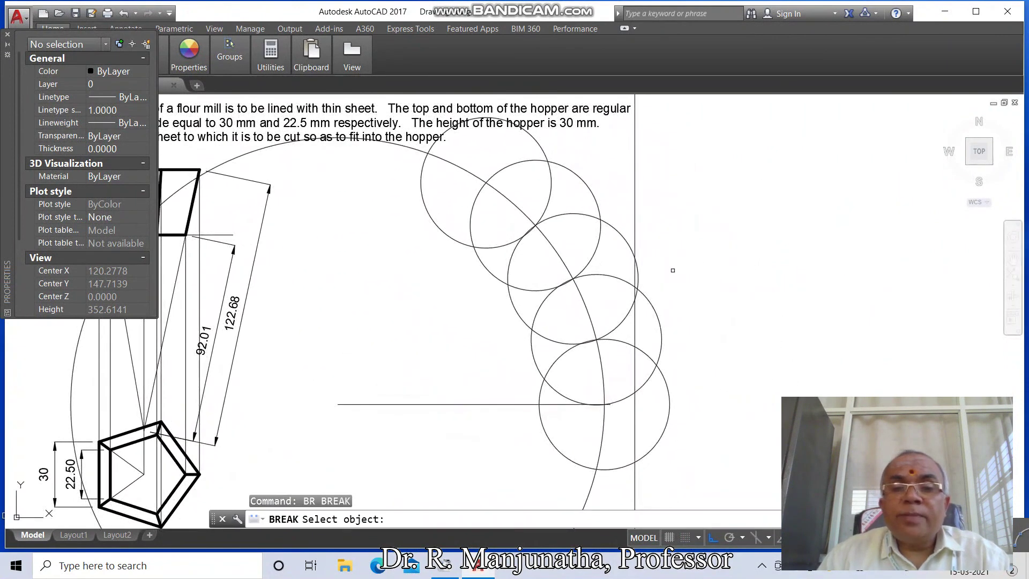
left_click(612, 343)
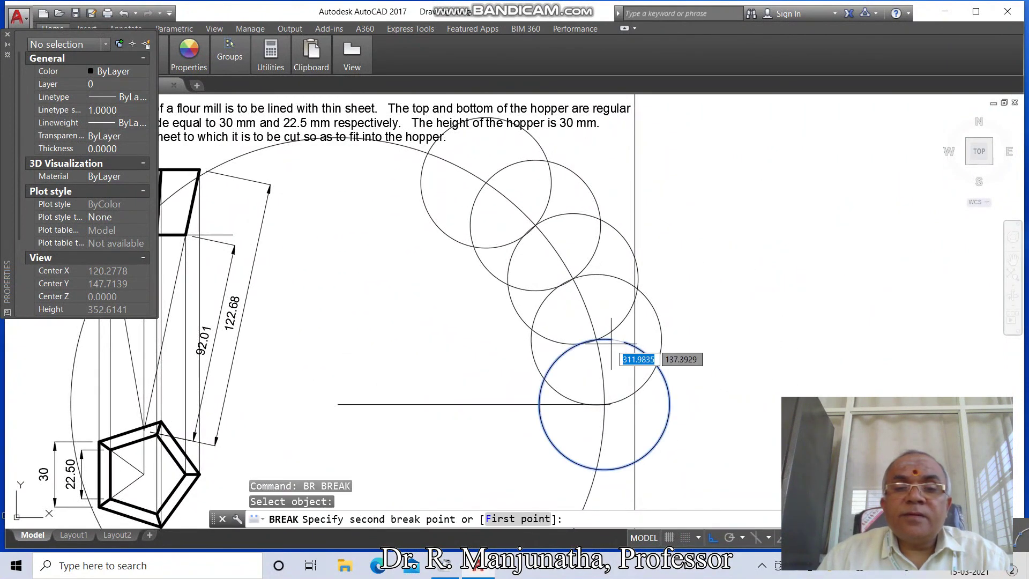
left_click(621, 343)
key("Return")
left_click(574, 346)
left_click(576, 347)
type("E")
key("Return")
left_click(542, 386)
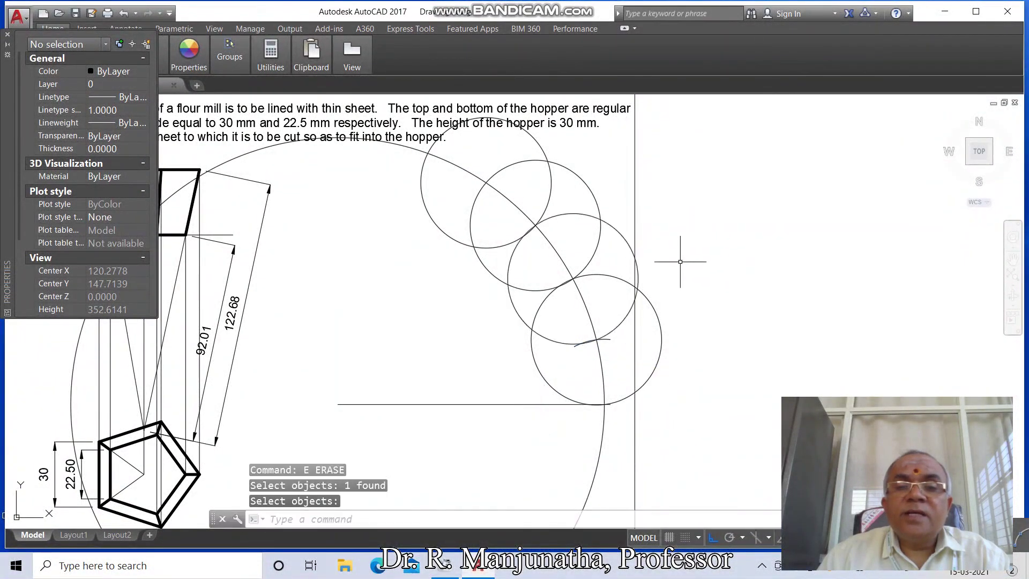
key("Return")
key("Return")
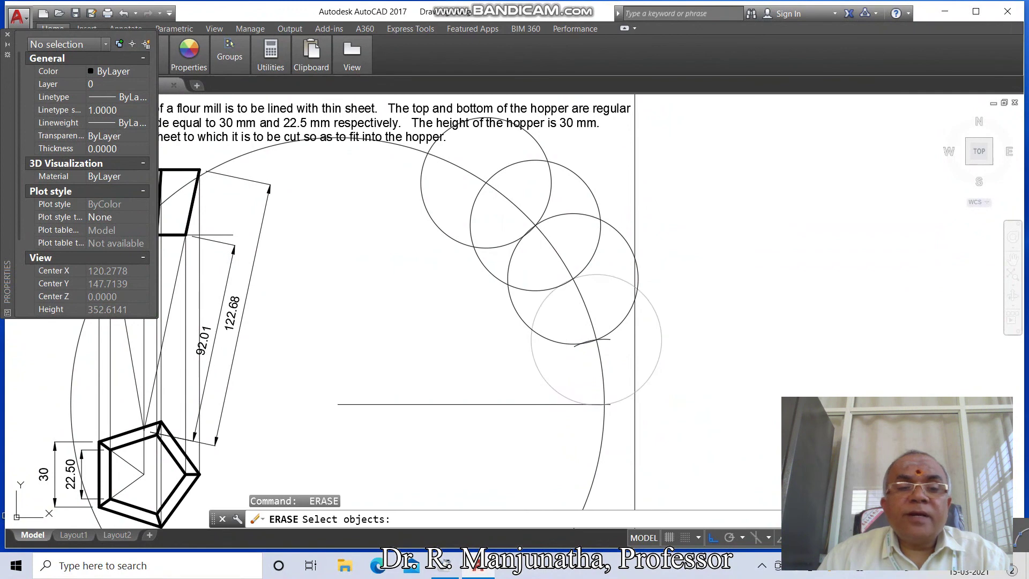
key("Escape")
Break the next circle up and erase its unwanted lower arc.
type("BR")
key("Return")
left_click(606, 275)
left_click(584, 278)
key("Return")
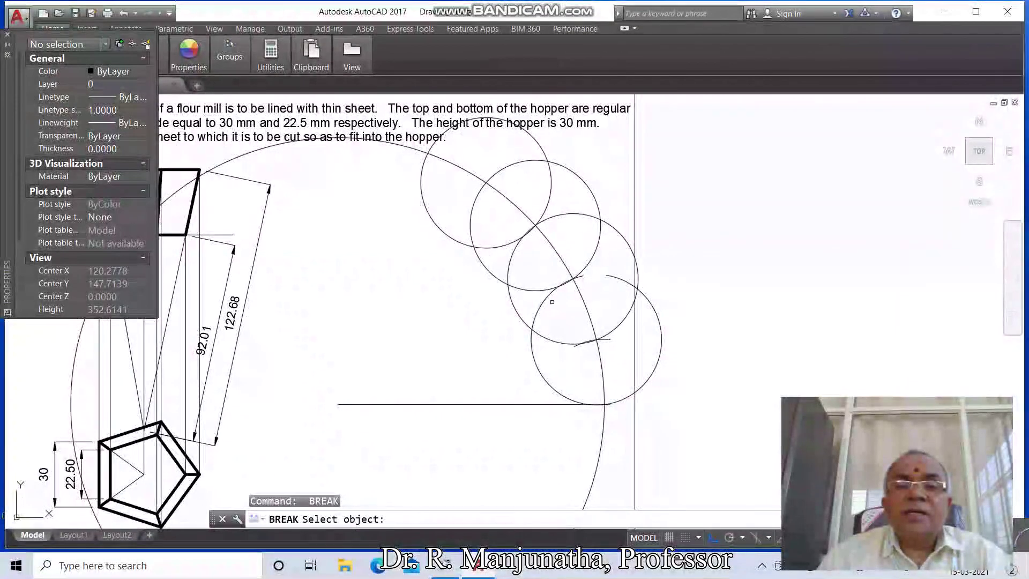
left_click(545, 299)
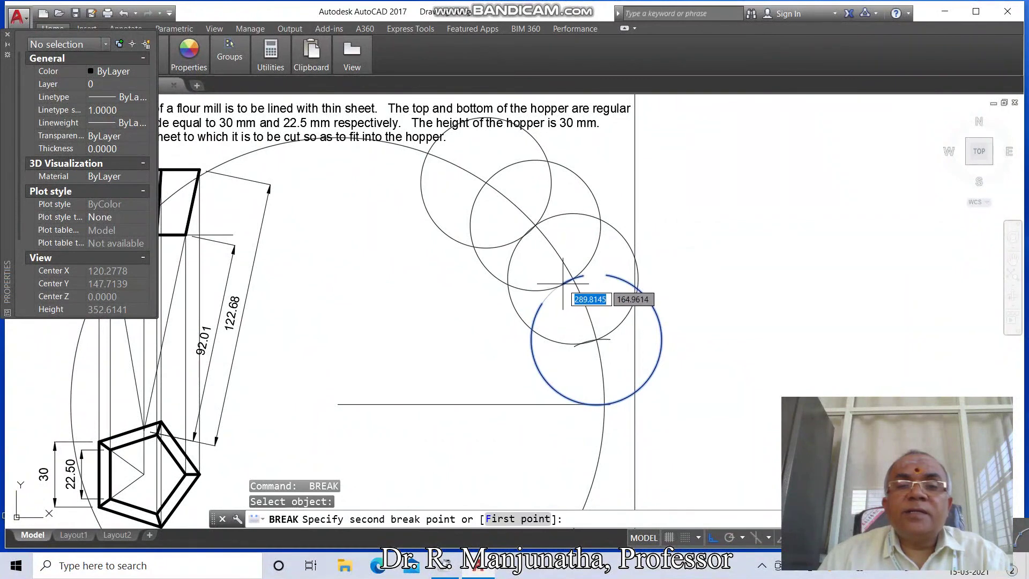
left_click(563, 283)
type("E")
key("Return")
left_click(541, 304)
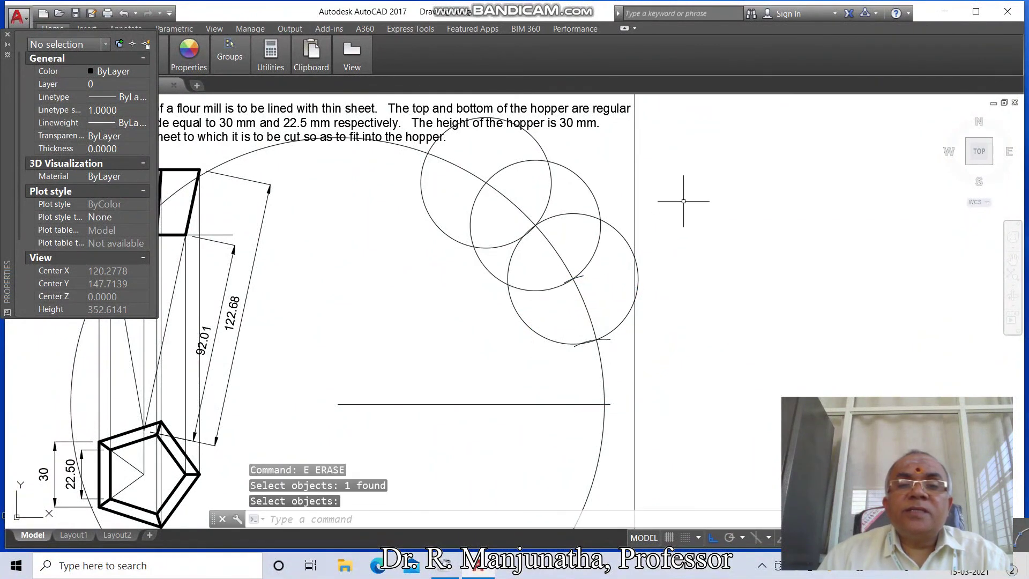
key("Return")
Break the third stepping circle and erase its unwanted large arc.
type("BR BREAK")
key("Return")
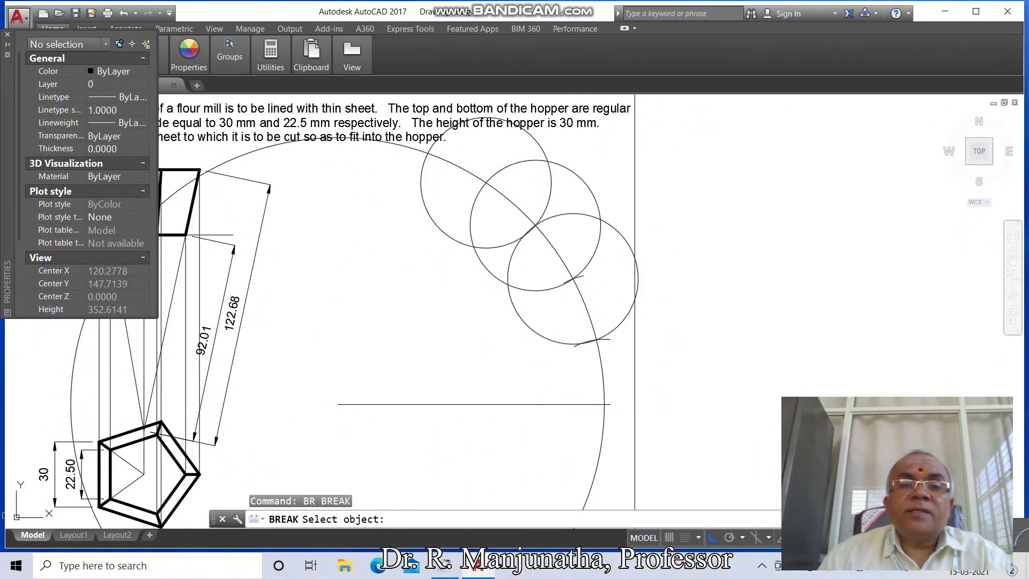
left_click(563, 214)
left_click(531, 244)
key("Return")
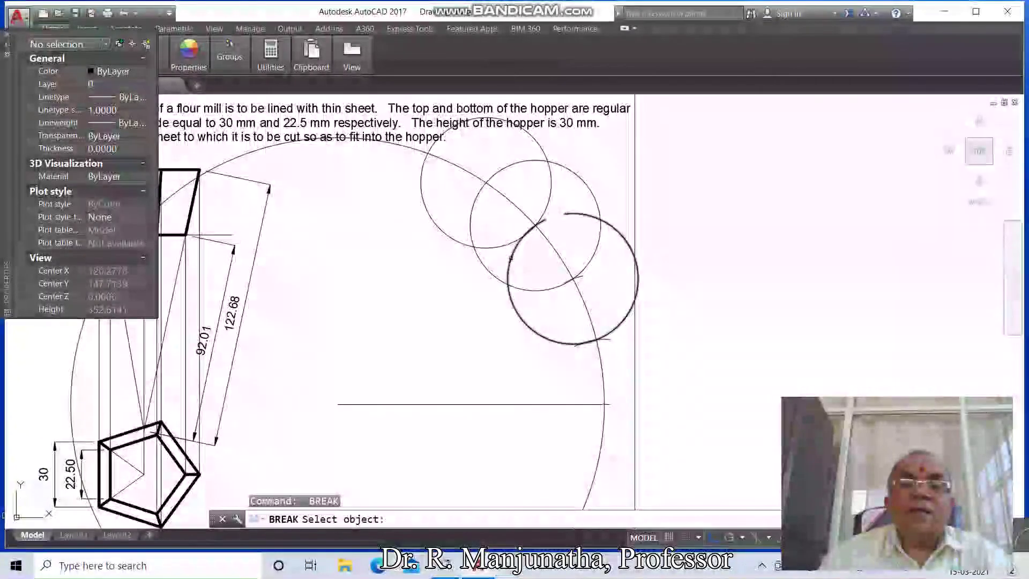
left_click(525, 236)
left_click(513, 258)
type("E")
key("Return")
left_click(618, 325)
key("Return")
Break away the left part of the small construction arc.
type("br")
key("Return")
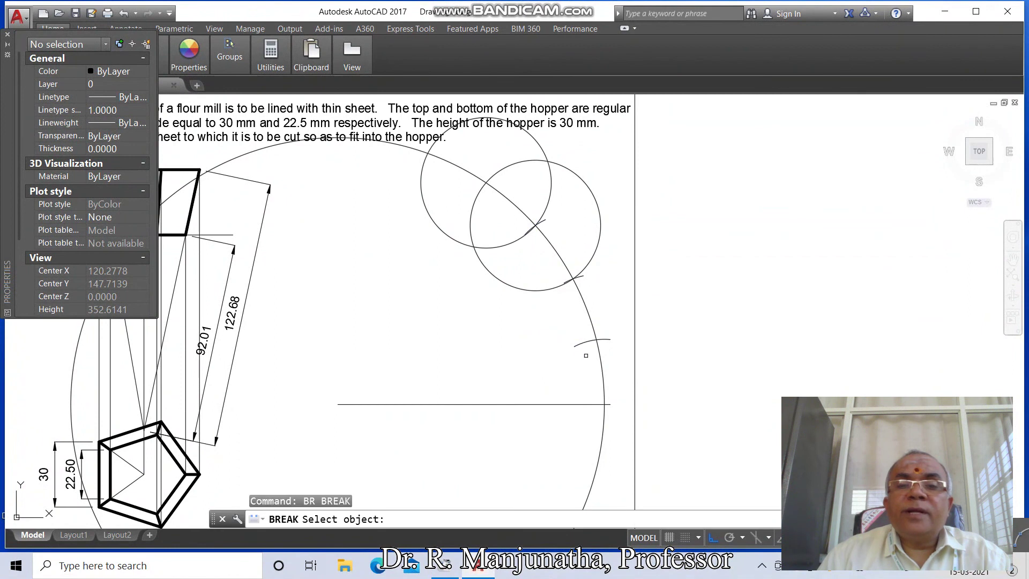
left_click(590, 342)
left_click(572, 347)
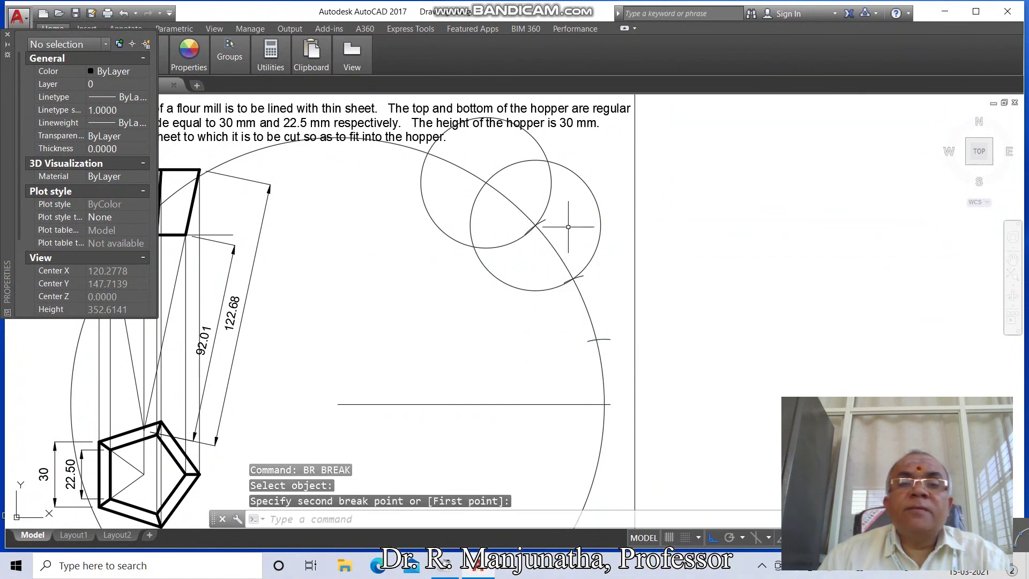
Break the right construction circle twice and erase the faint leftover arc.
type("br")
key("Return")
left_click(522, 160)
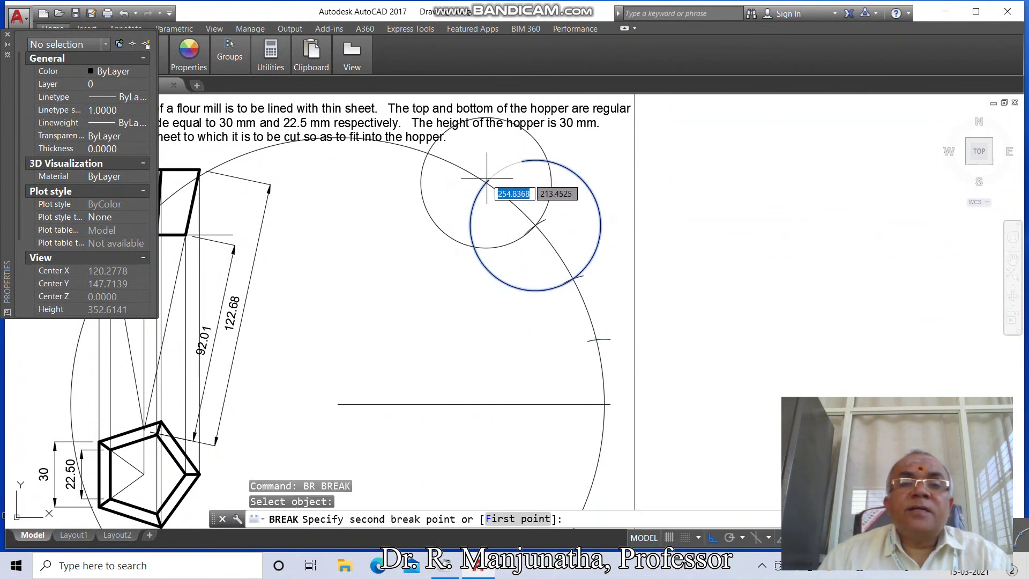
left_click(493, 174)
key("Return")
left_click(480, 193)
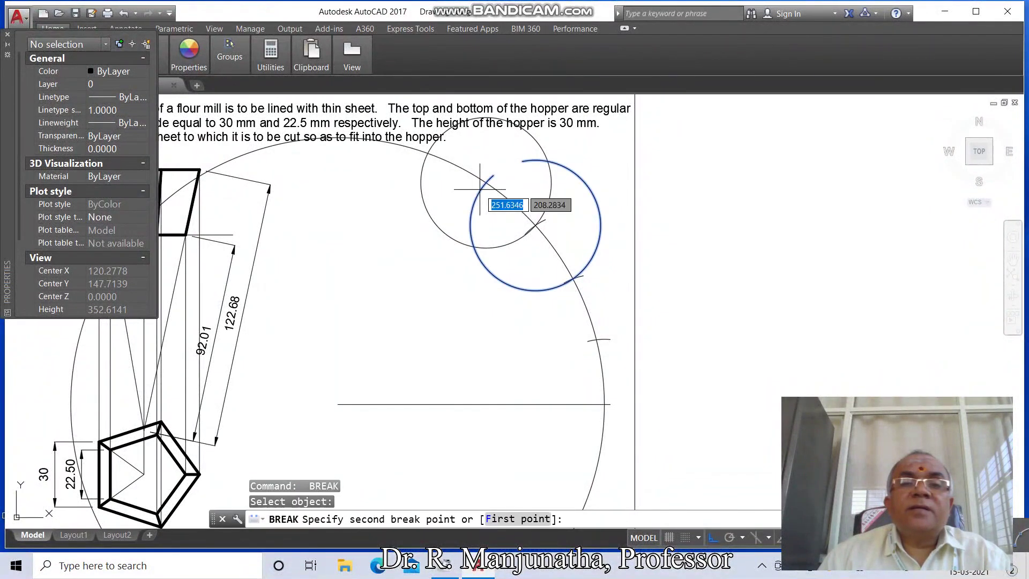
left_click(464, 294)
type("e")
key("Return")
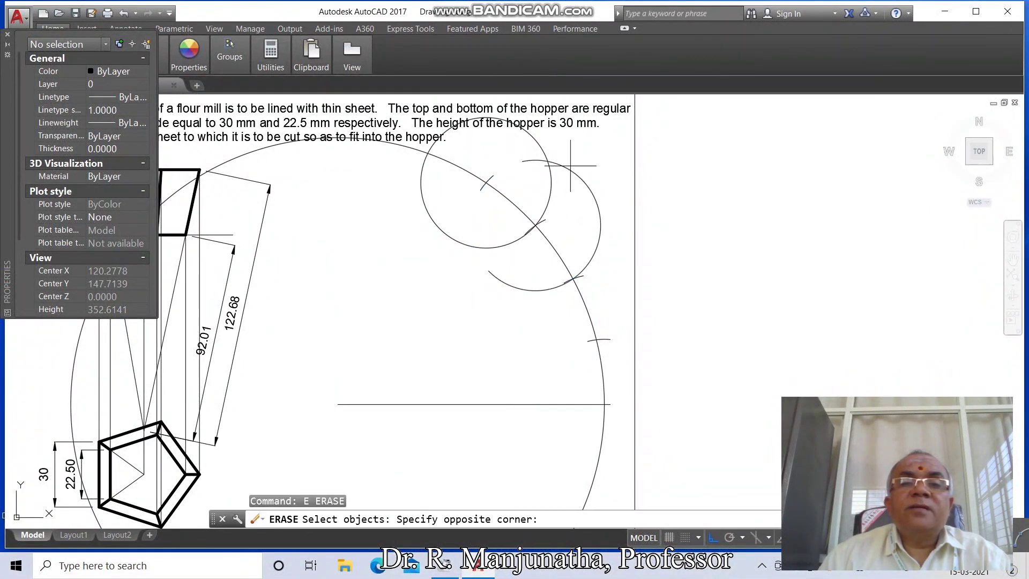
left_click(579, 223)
key("Return")
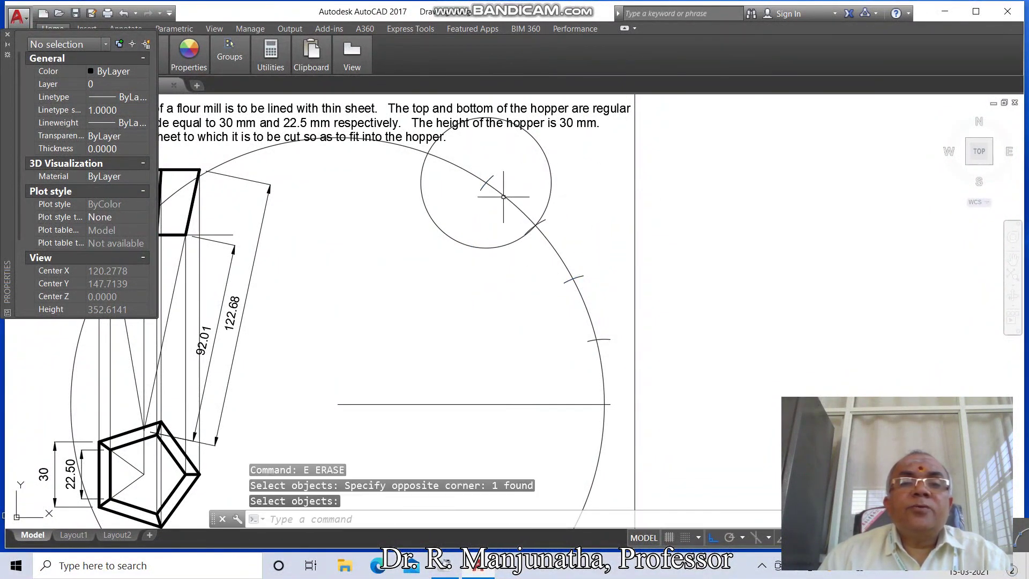
Break and erase the remaining construction circle so only tick marks remain.
type("br")
key("Return")
left_click(434, 144)
left_click(435, 144)
key("Return")
left_click(425, 161)
left_click(418, 183)
type("e")
key("Return")
left_click(424, 196)
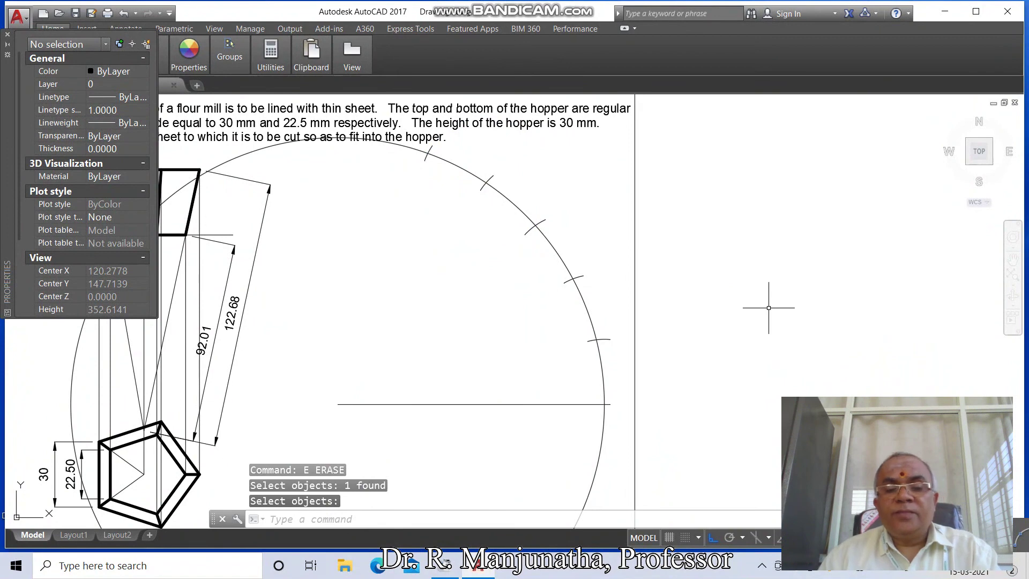
key("Return")
Draw chords with INT snaps from the baseline-arc intersection through each tick mark to the topmost tick.
type("l")
key("Return")
type("INT")
key("Return")
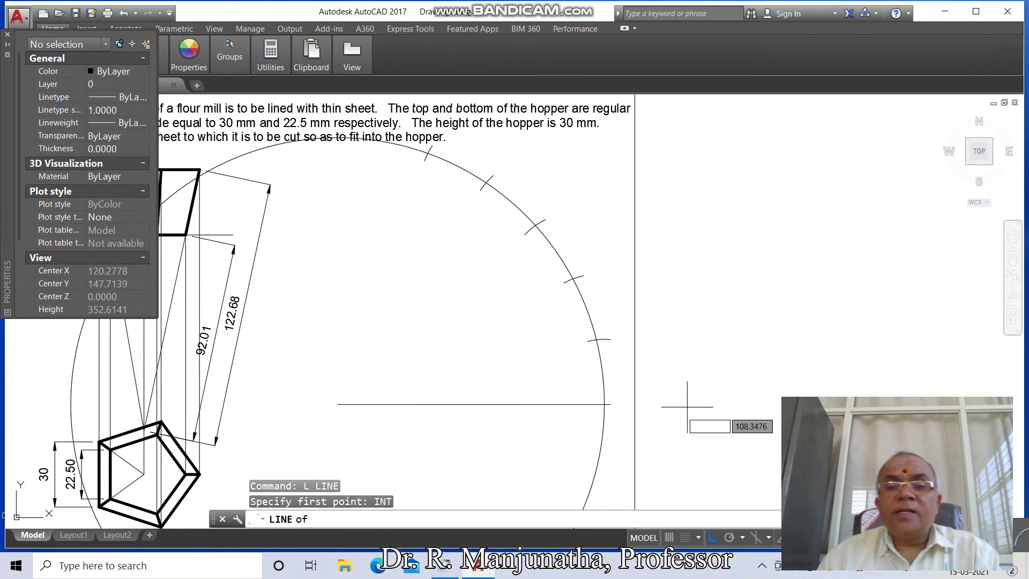
left_click(605, 404)
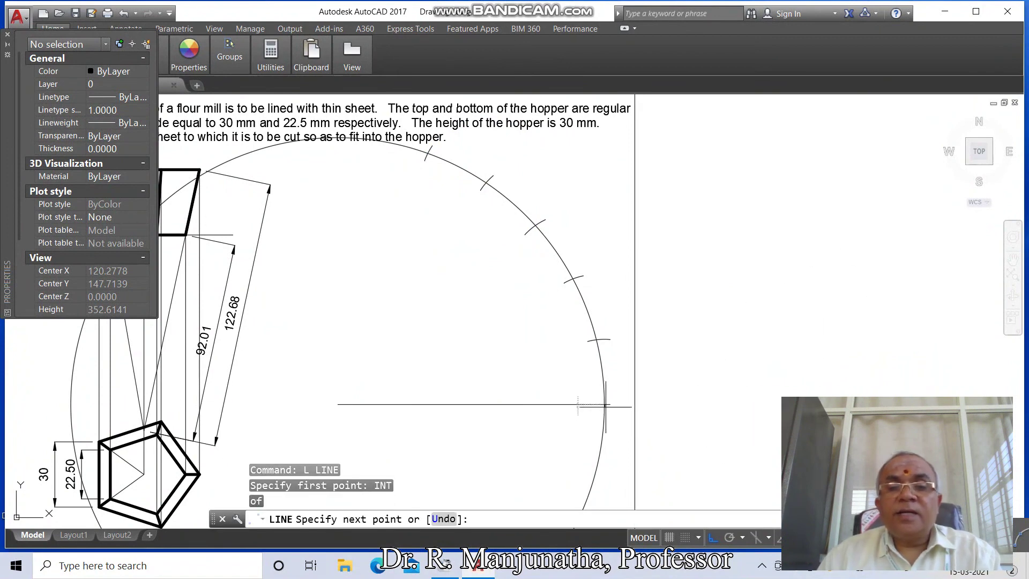
key("Return")
left_click(596, 340)
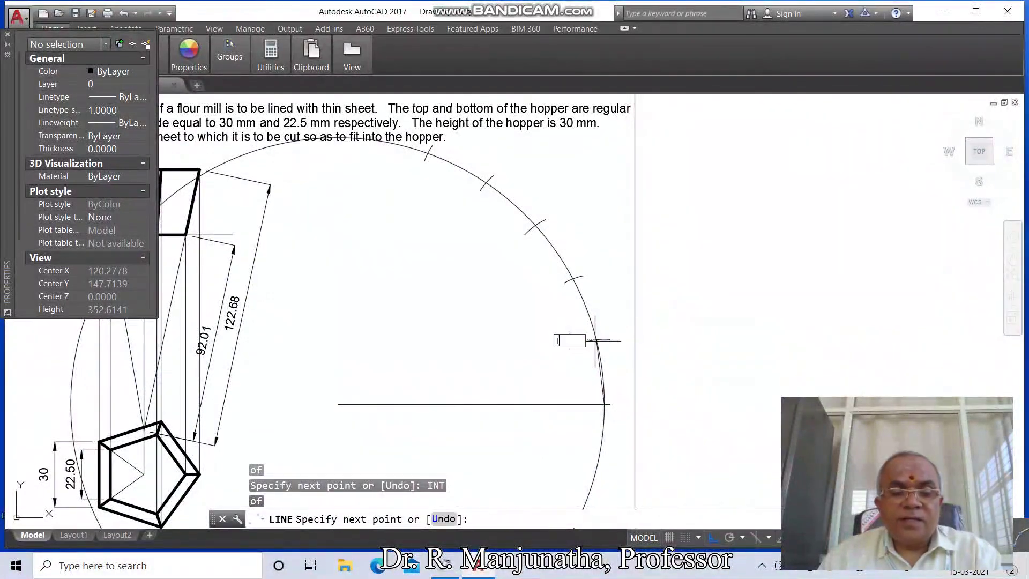
type("INT")
key("Return")
left_click(534, 229)
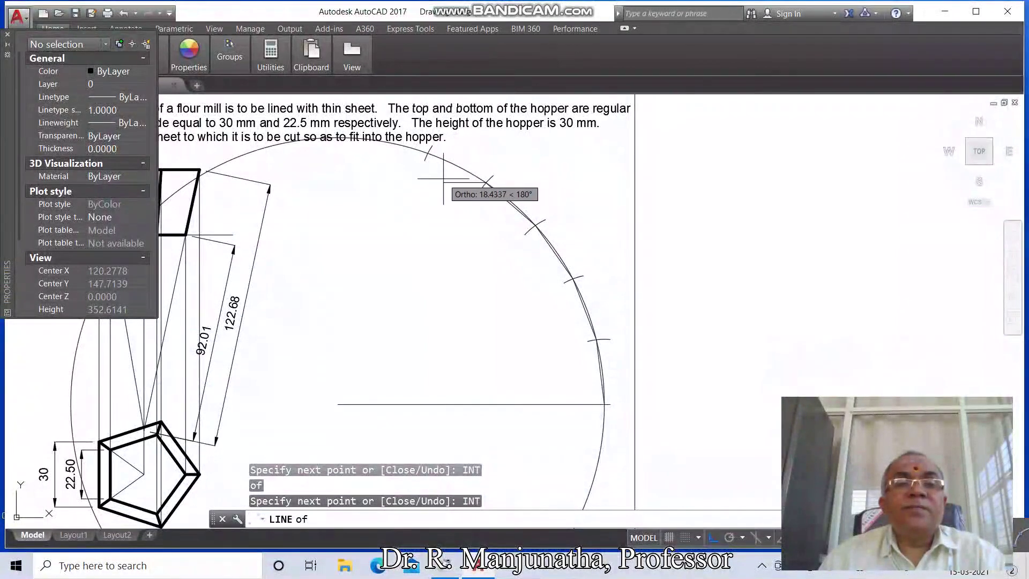
left_click(427, 155)
Draw radial lines from the sector centre to the two uppermost tick marks.
type("D")
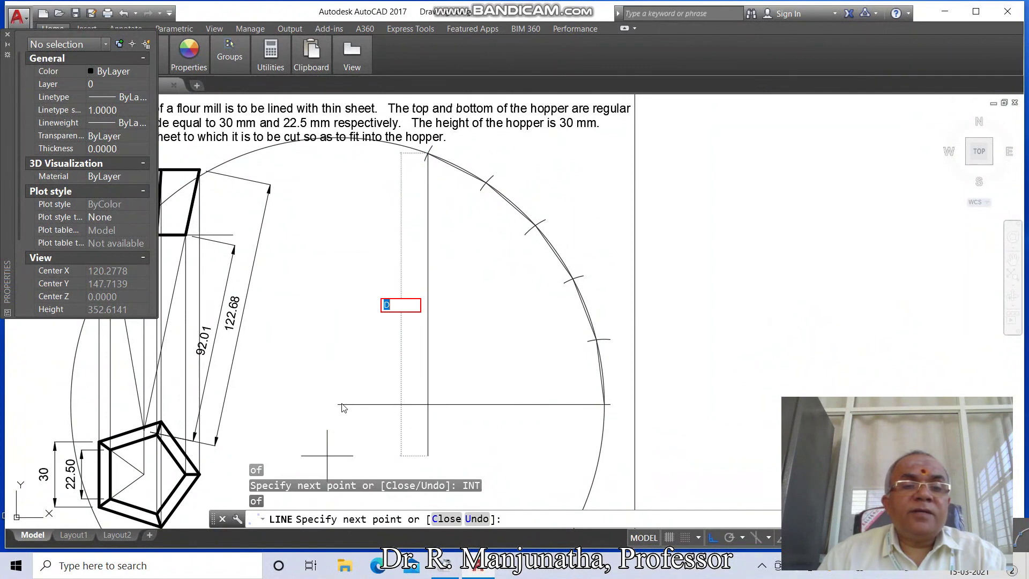
type("ND")
key("Return")
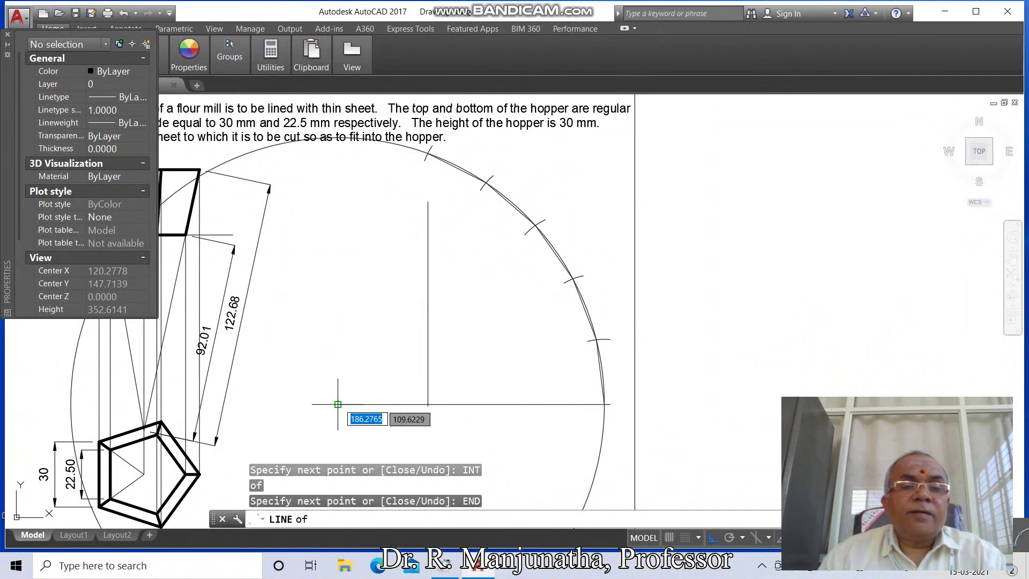
left_click(338, 404)
type("INT")
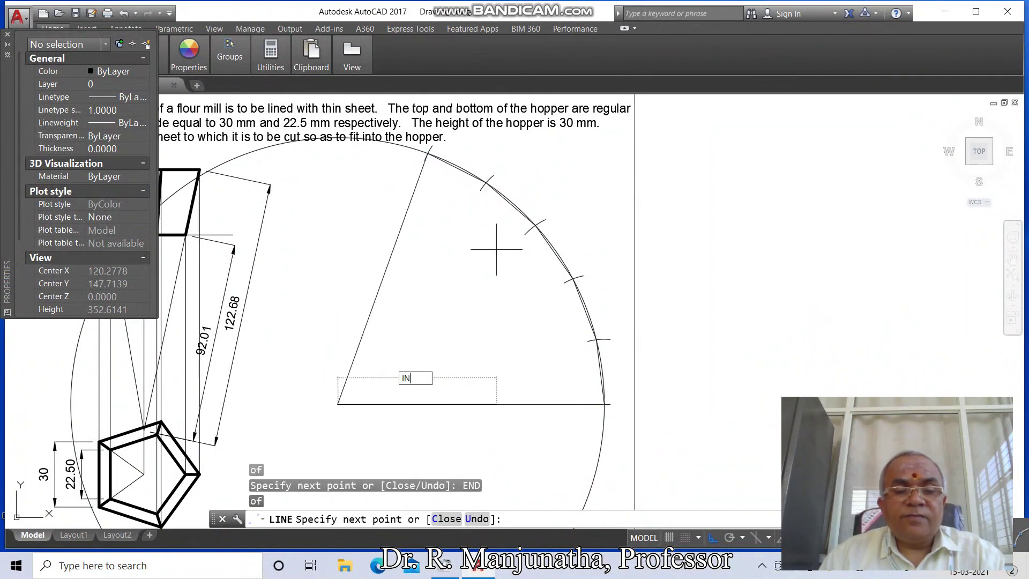
key("Return")
left_click(486, 182)
Trim the large circle to the sector using the slanted radial and bottom lines as cutting edges.
key("Return")
type("TR")
key("Return")
left_click(605, 416)
key("Return")
key("Escape")
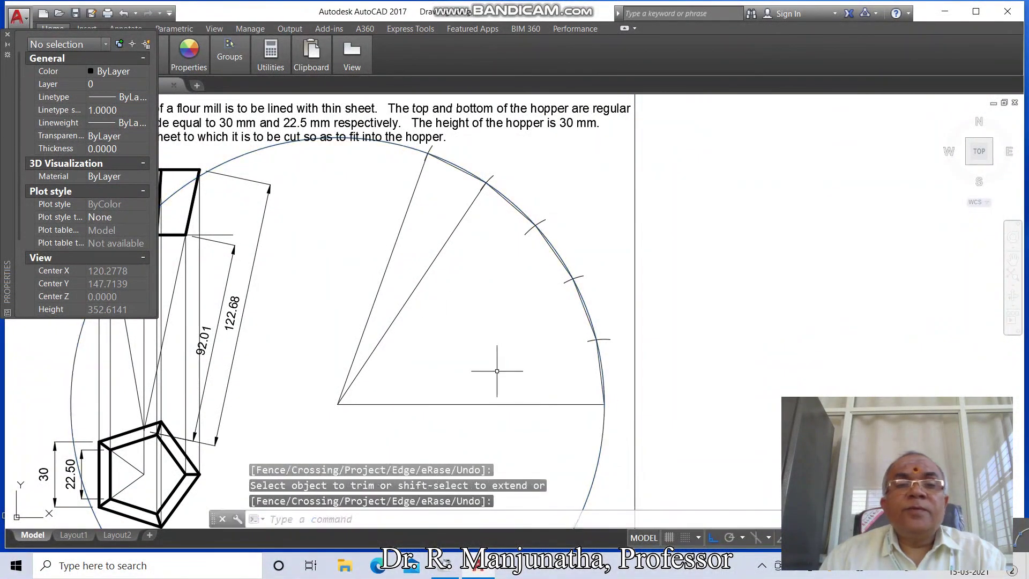
type("TR")
key("Return")
left_click(398, 236)
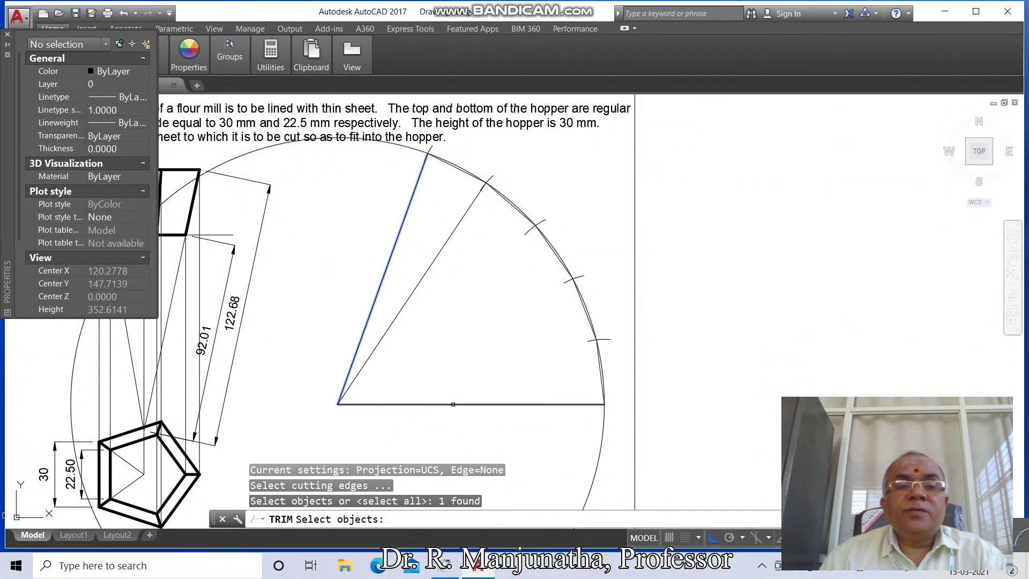
left_click(453, 404)
key("Return")
left_click(595, 441)
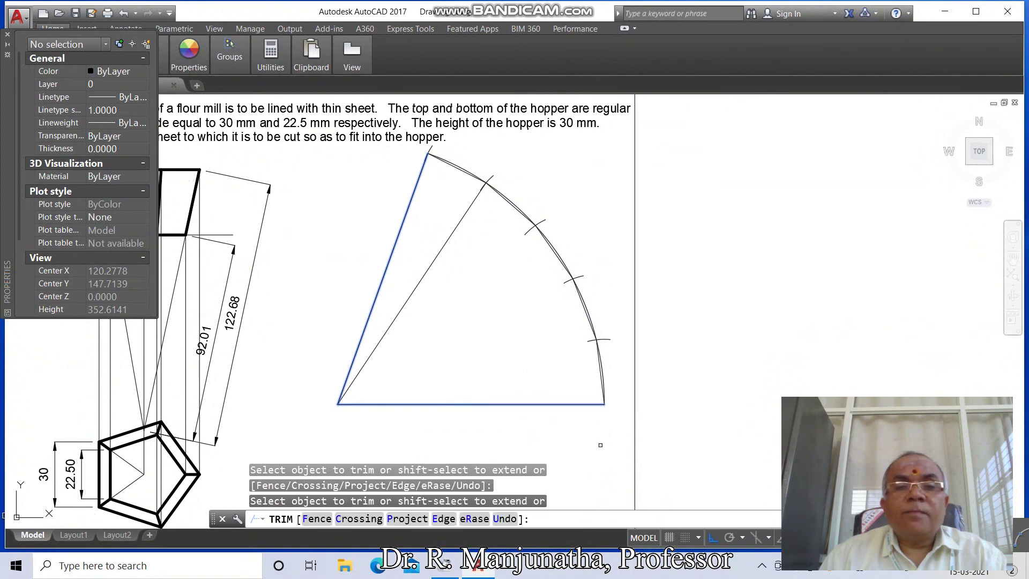
key("Return")
Draw radial lines from the sector centre to two tick marks on the arc.
type("l")
key("Return")
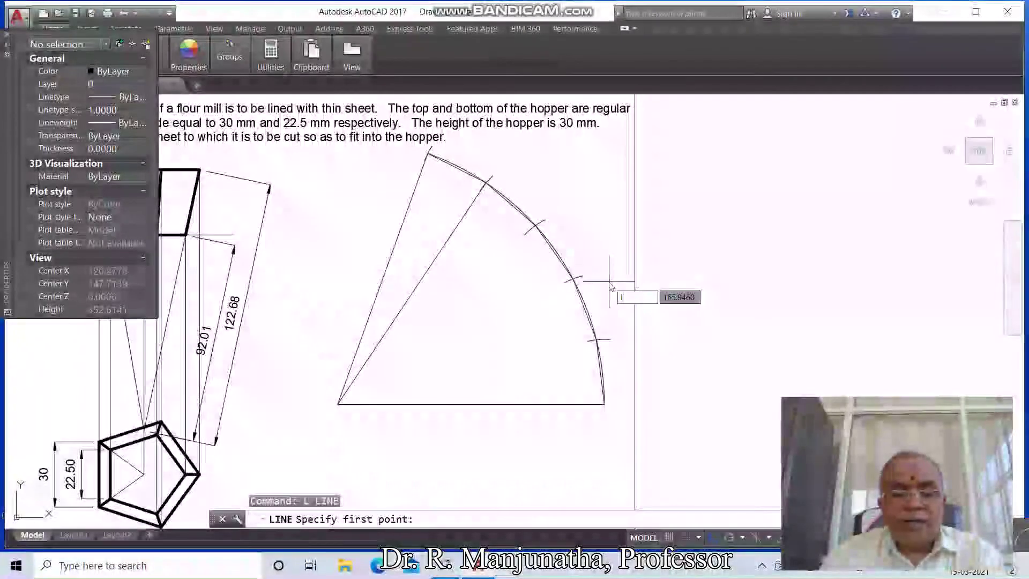
type("int")
key("Return")
left_click(534, 225)
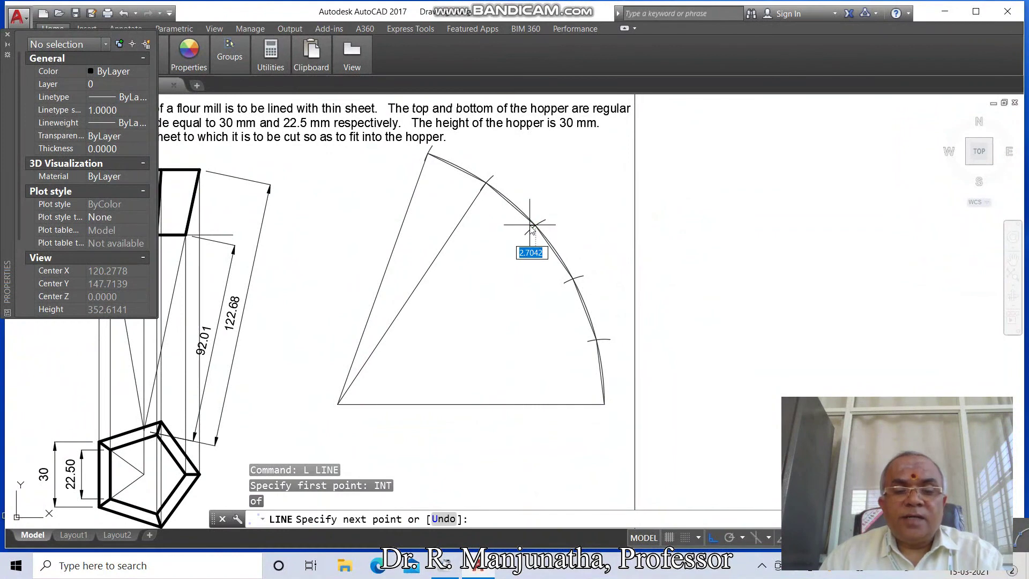
type("int")
key("Return")
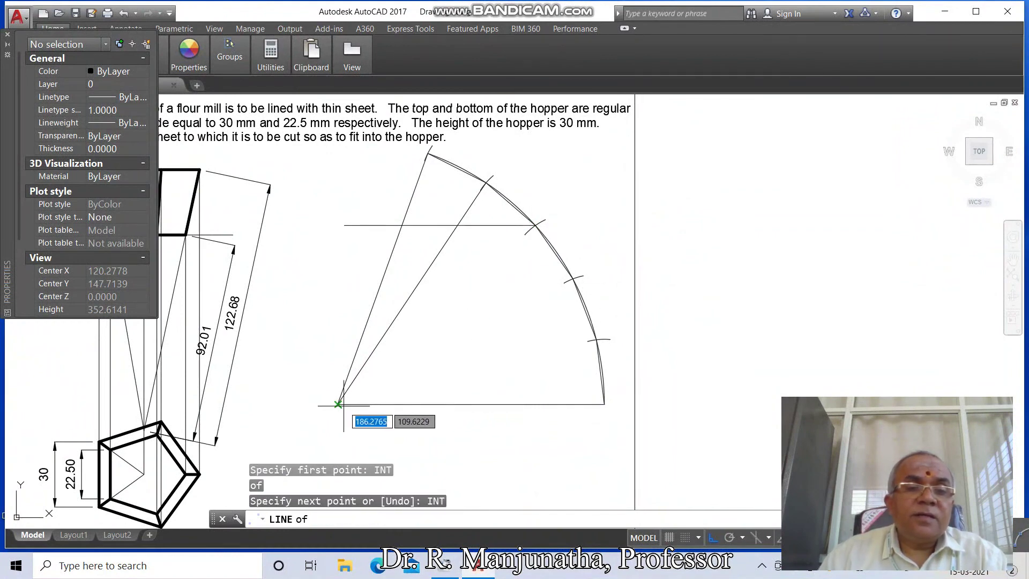
left_click(341, 404)
type("INT")
key("Return")
left_click(343, 410)
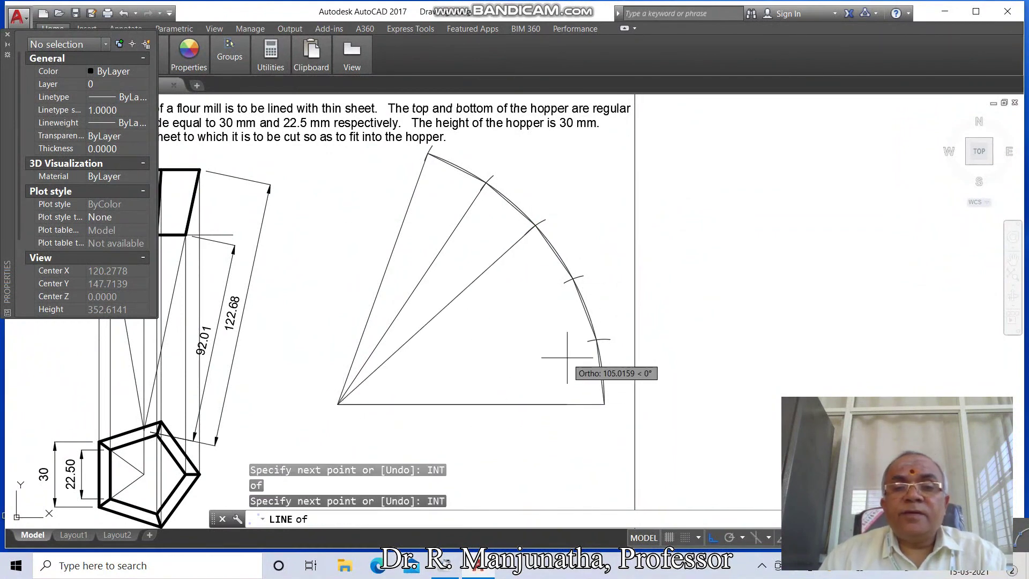
left_click(592, 343)
Add the last radial line from the middle tick mark to the sector centre.
key("Return")
key("Return")
type("IN")
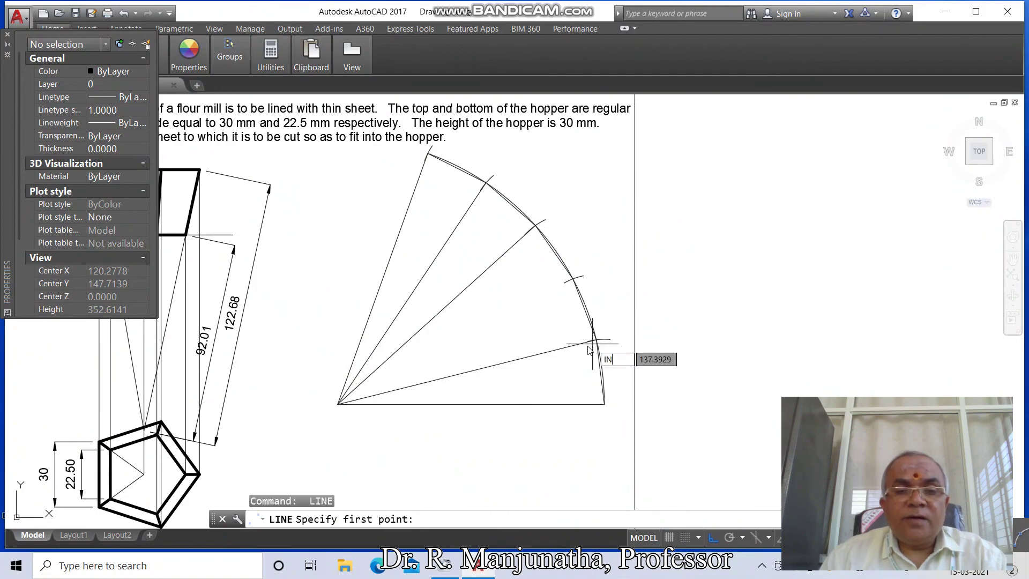
type("T")
key("Return")
left_click(575, 279)
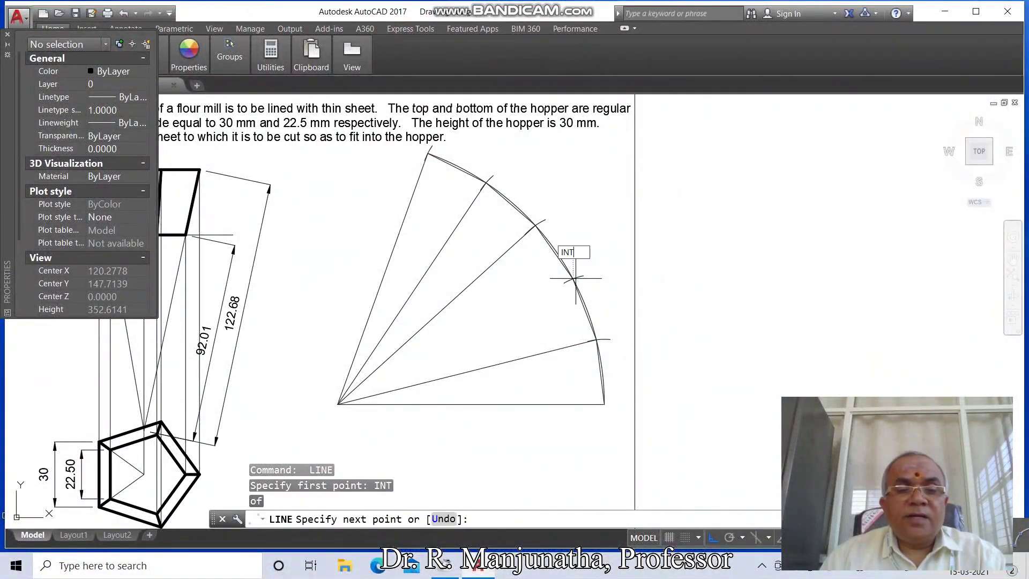
key("Return")
left_click(339, 404)
key("Return")
type("c")
key("Return")
type("INT")
key("Return")
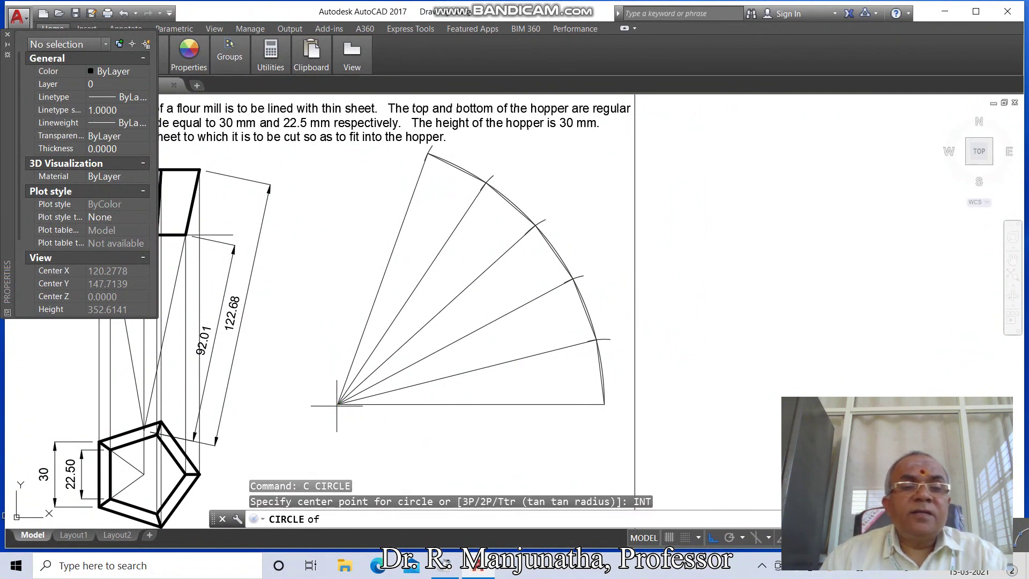
Draw a circle of radius 92.01 centred on the sector centre.
left_click(338, 404)
type("92.01")
key("Return")
Trim the new circle outside the sector, using the left radial line and bottom line as cutting edges.
type("B")
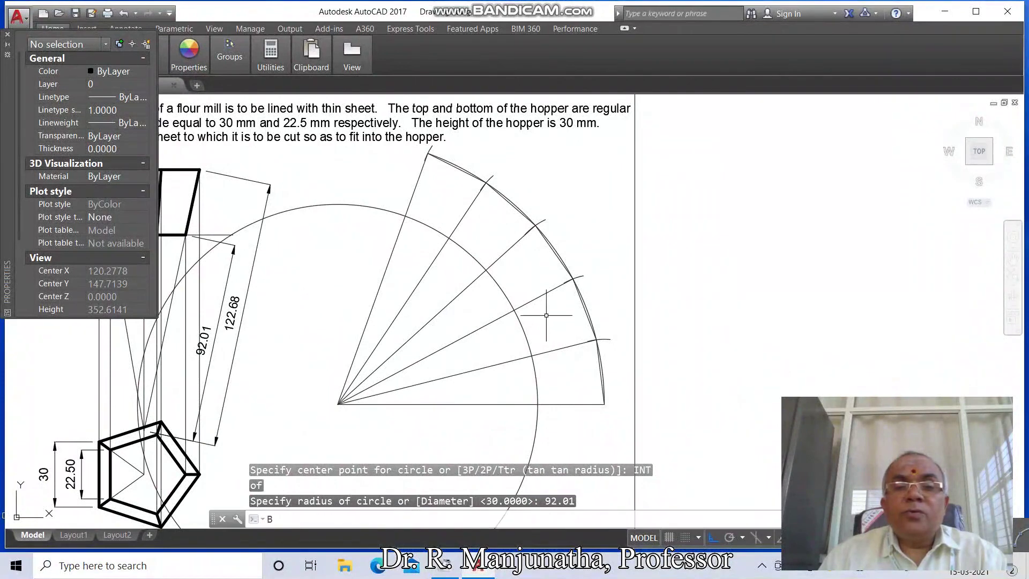
type("R")
key("Return")
key("Escape")
key("Escape")
type("TR")
key("Return")
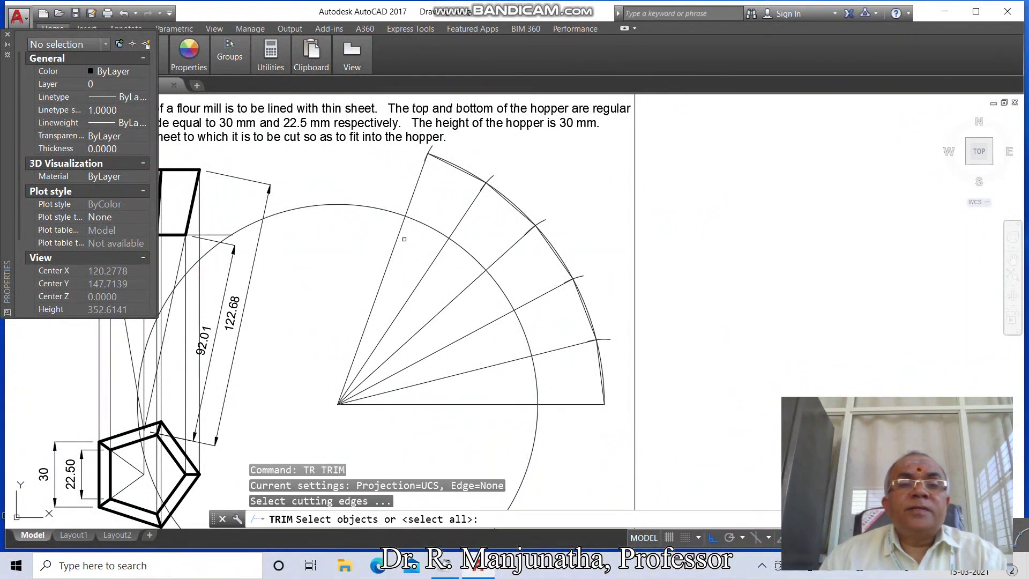
left_click(400, 233)
left_click(478, 403)
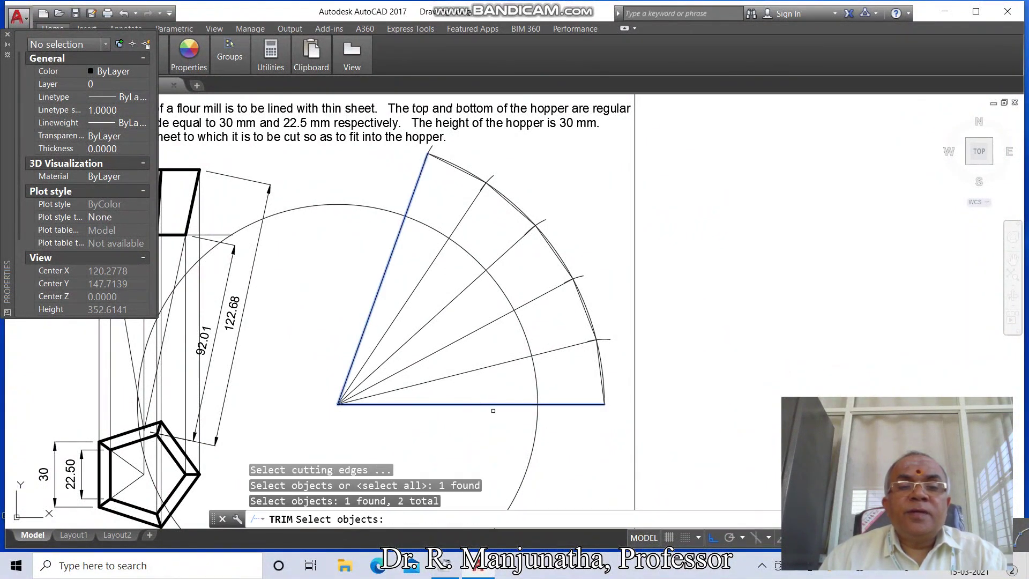
key("Return")
left_click(538, 426)
key("Escape")
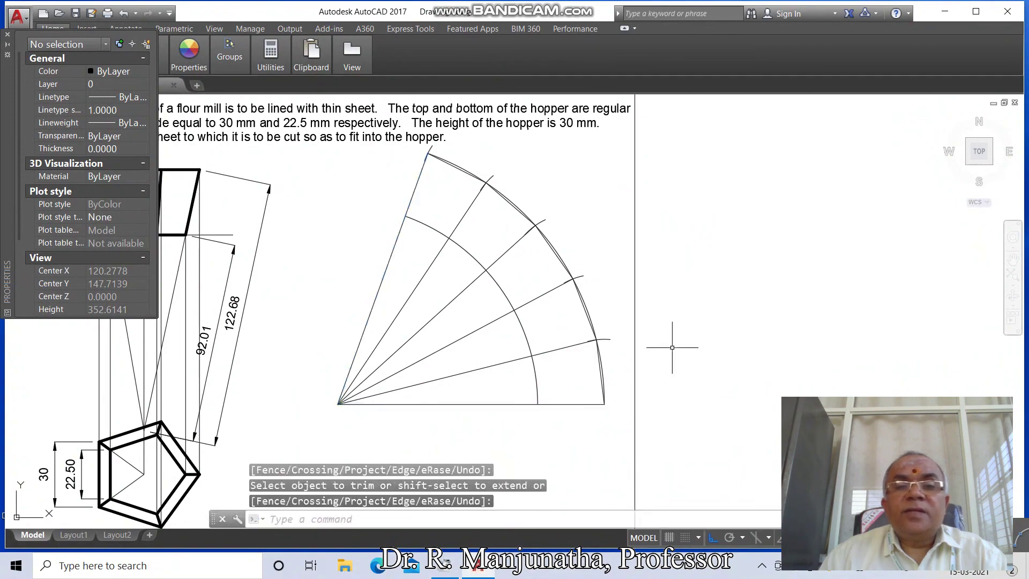
Draw a chord from the inner arc/bottom line intersection to the next radial line, snapping to intersections.
type("L")
key("Return")
type("INT")
key("Return")
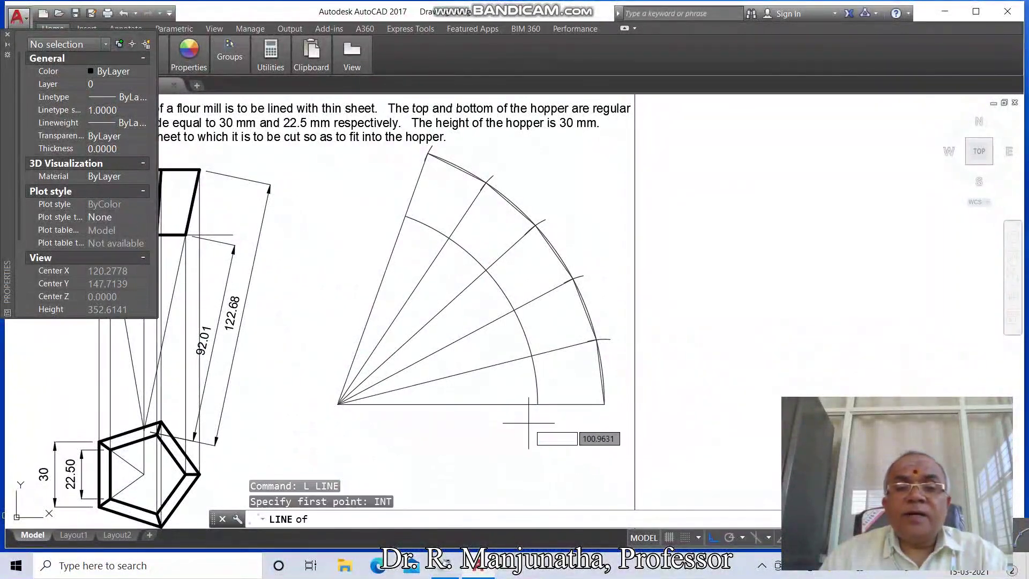
left_click(537, 405)
type("INT")
key("Return")
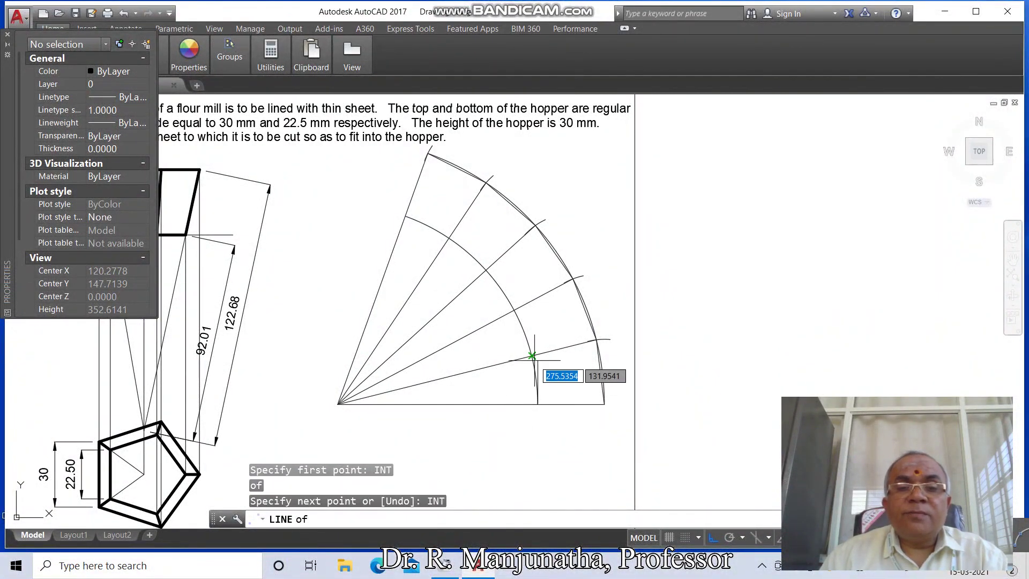
type("INT")
key("Return")
left_click(517, 313)
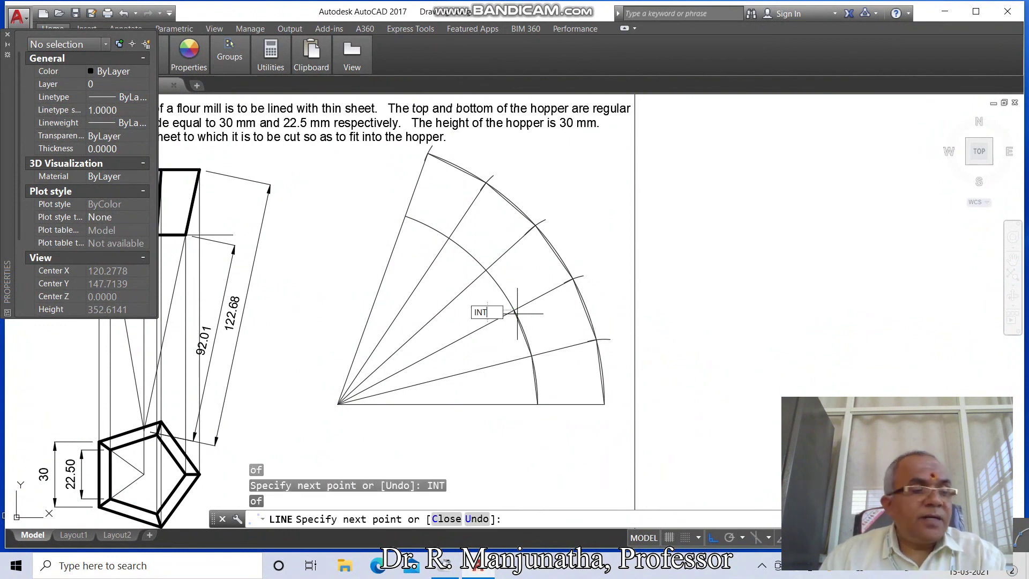
Continue the chords through the next intersections up to the middle arc crossing and end the line.
type("INT")
key("Return")
left_click(482, 271)
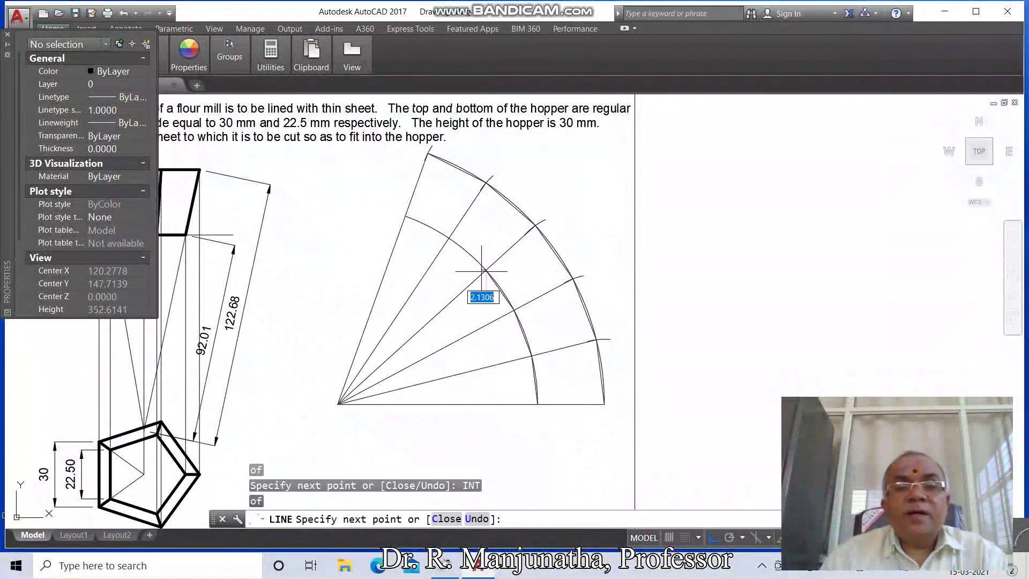
type("INT")
key("Return")
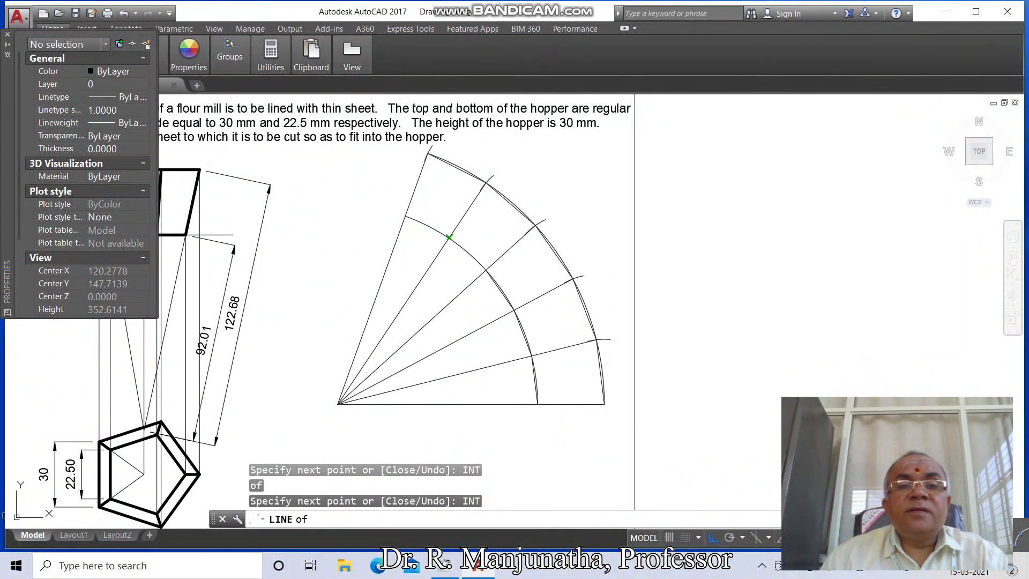
left_click(449, 238)
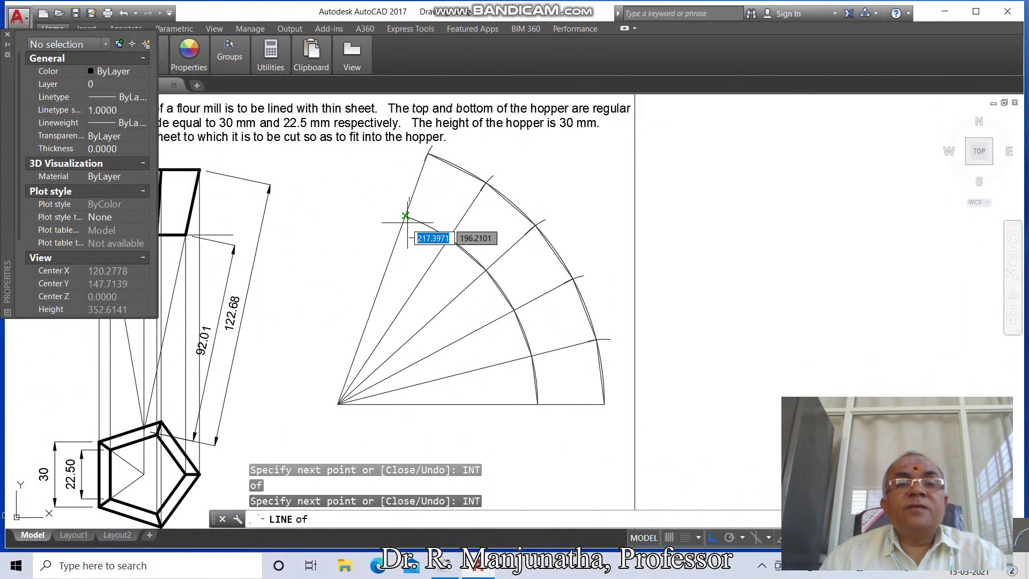
key("Return")
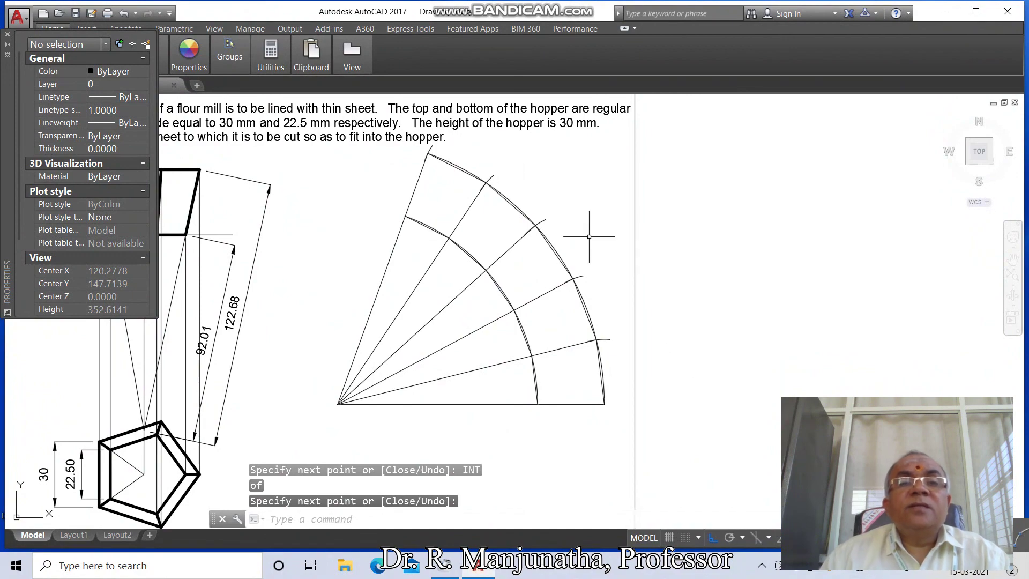
type("br")
key("Return")
Break the two leftmost radial lines at their intersections with the inner arc.
left_click(397, 235)
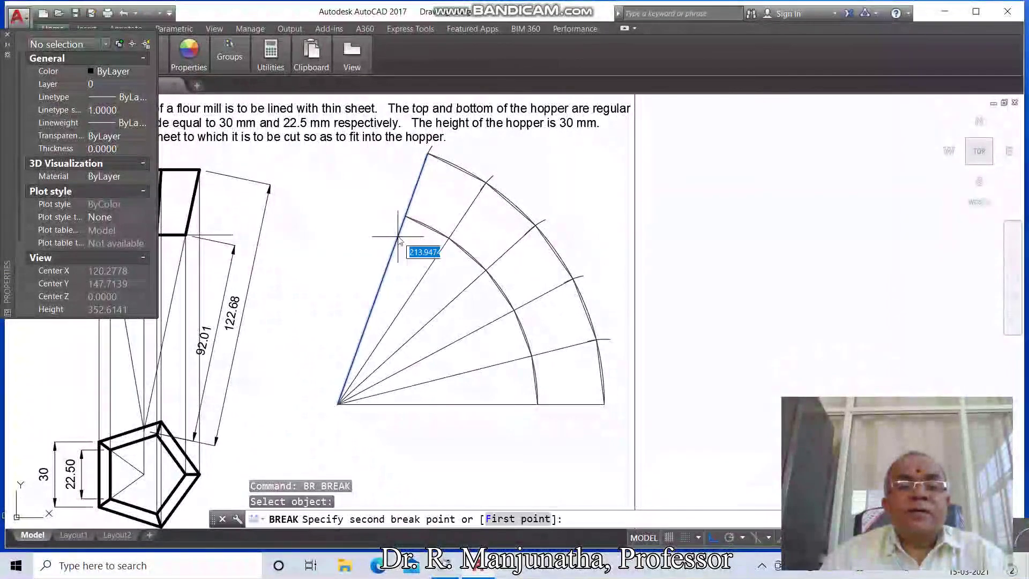
type("f")
key("Return")
type("INT")
key("Return")
left_click(405, 217)
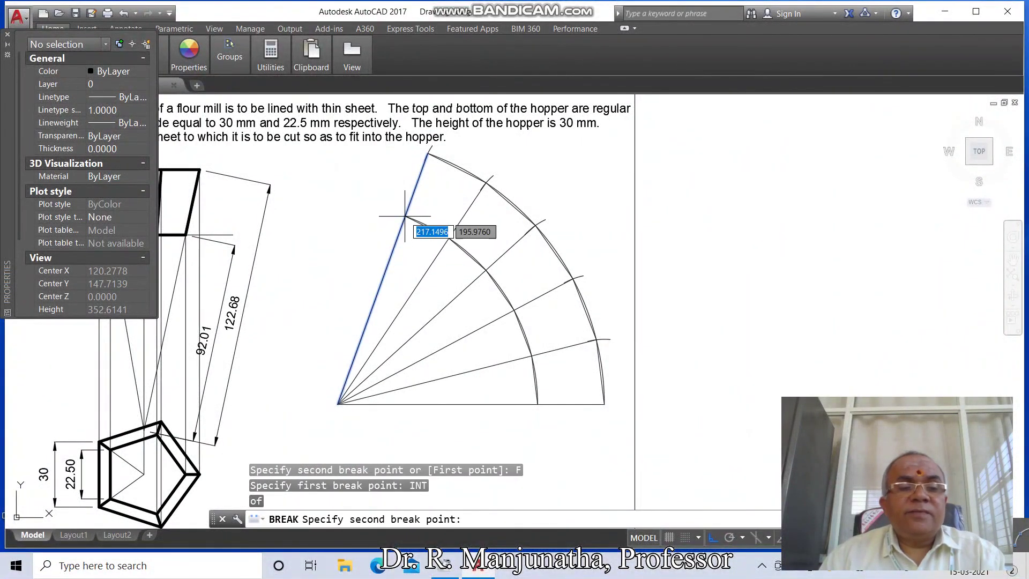
type("@")
key("Return")
key("Return")
left_click(435, 265)
type("f")
key("Return")
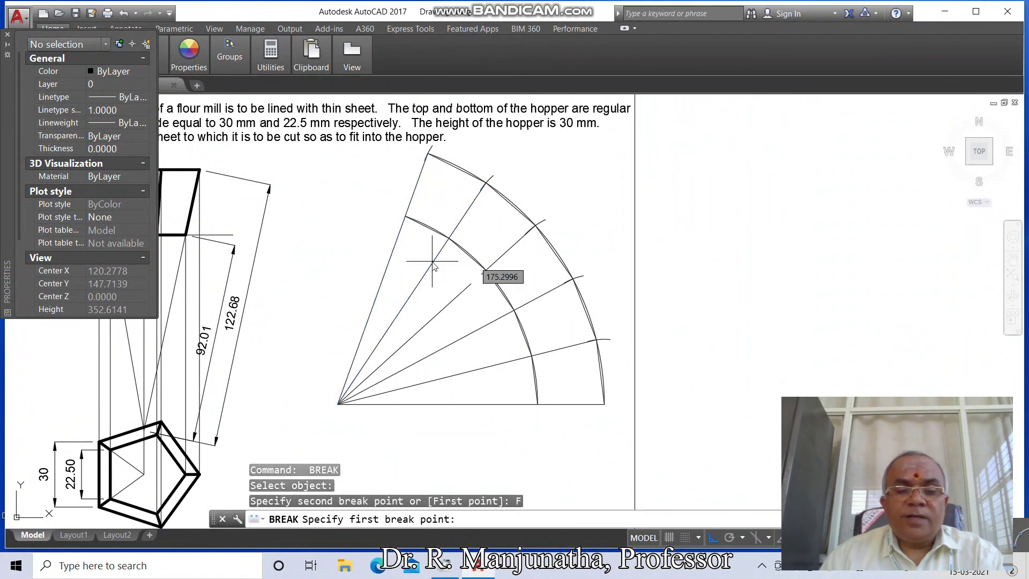
type("INT")
key("Return")
left_click(449, 239)
type("@")
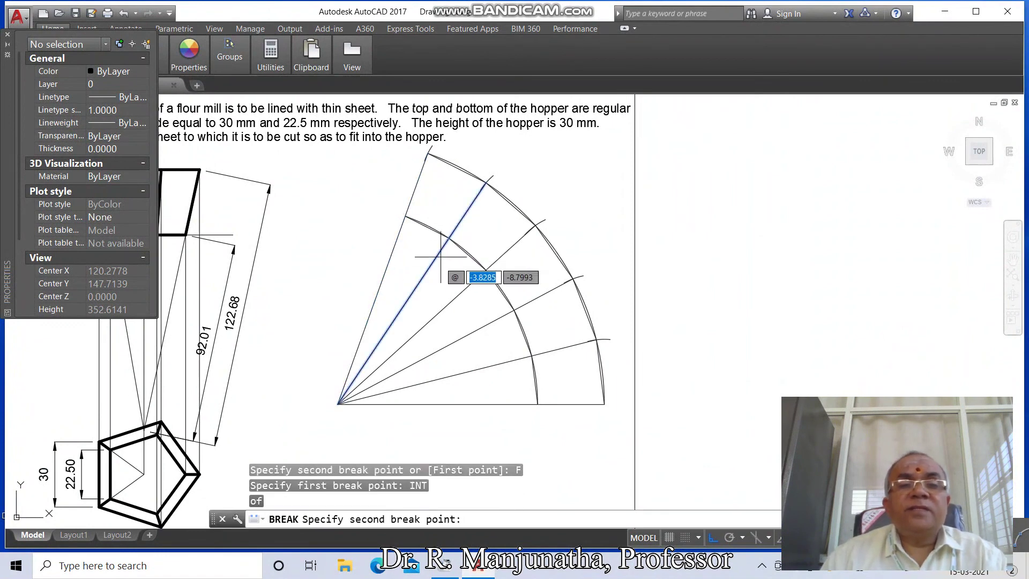
key("Return")
key("Return")
Break the third and fourth radial lines where they meet the inner arc.
left_click(453, 300)
type("f")
key("Return")
type("IN")
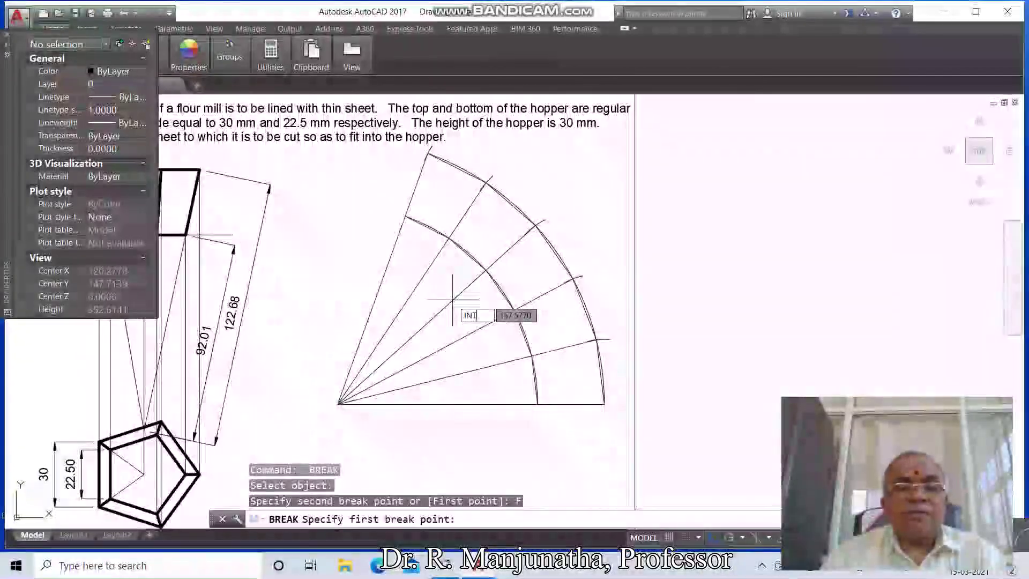
type("T")
key("Return")
left_click(486, 269)
type("@")
key("Return")
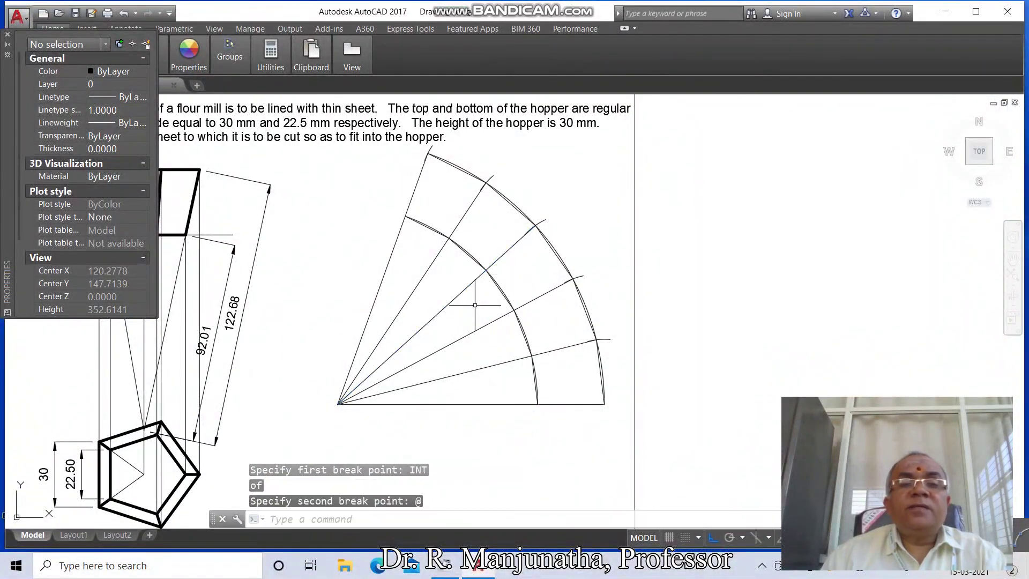
key("Return")
left_click(488, 326)
type("f")
key("Return")
type("INT")
key("Return")
left_click(516, 311)
left_click(516, 311)
key("Return")
Break the lowest radial line and the bottom edge at their inner-arc intersections.
left_click(514, 362)
type("f")
key("Return")
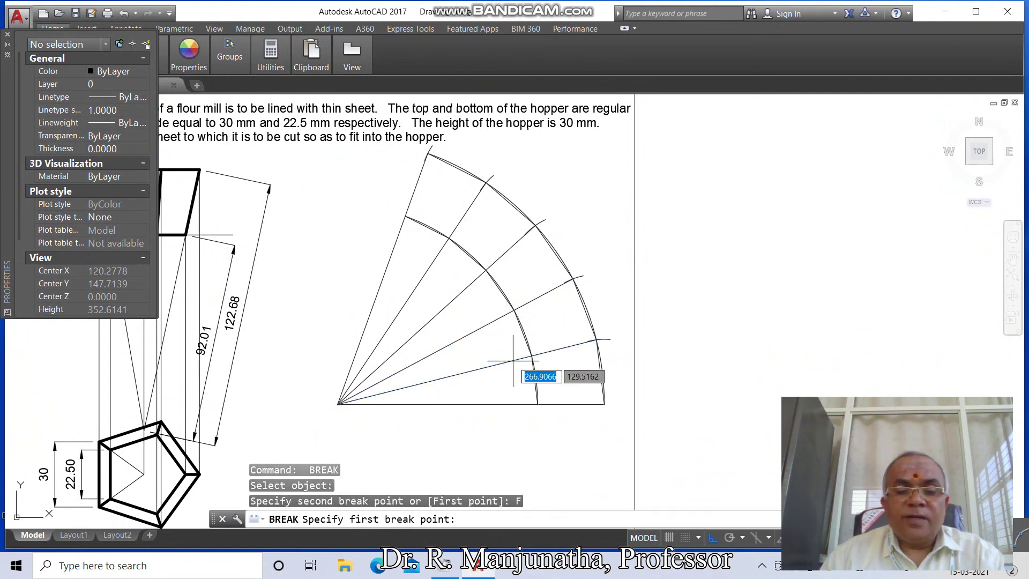
type("int")
key("Return")
left_click(531, 355)
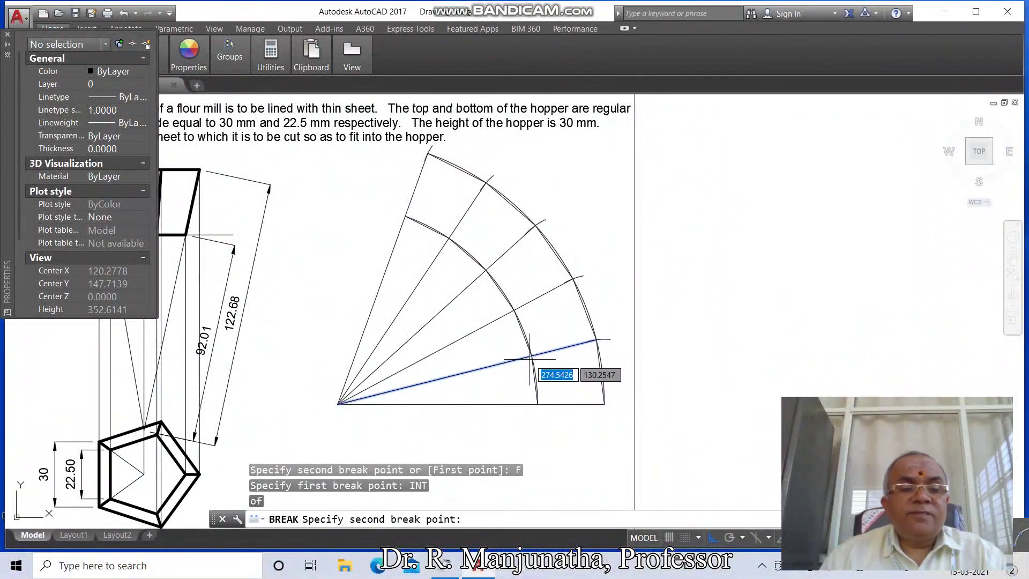
left_click(531, 355)
key("Return")
left_click(555, 404)
type("f")
key("Return")
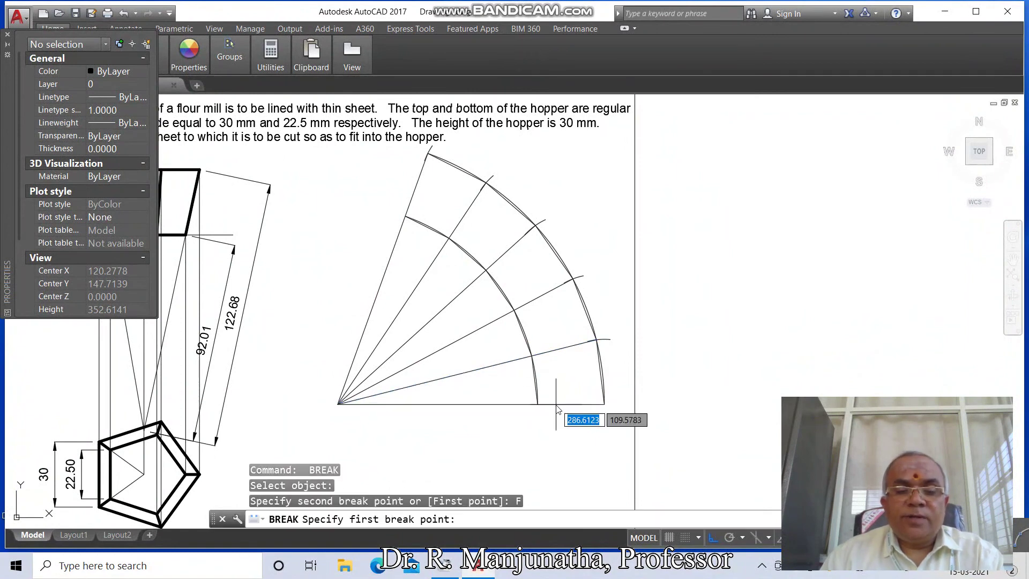
key("Return")
left_click(540, 404)
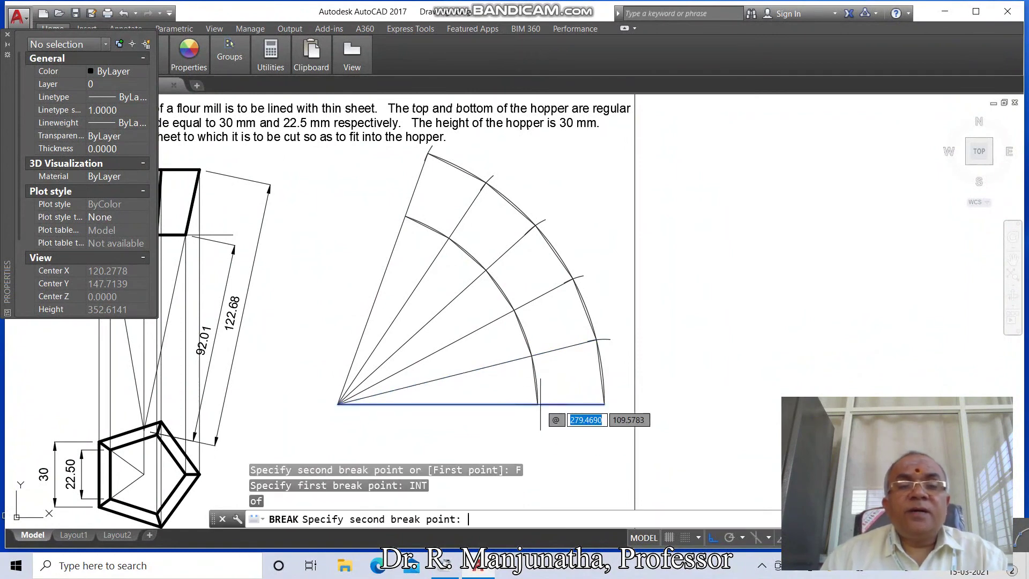
type("@")
key("Return")
left_click(534, 379)
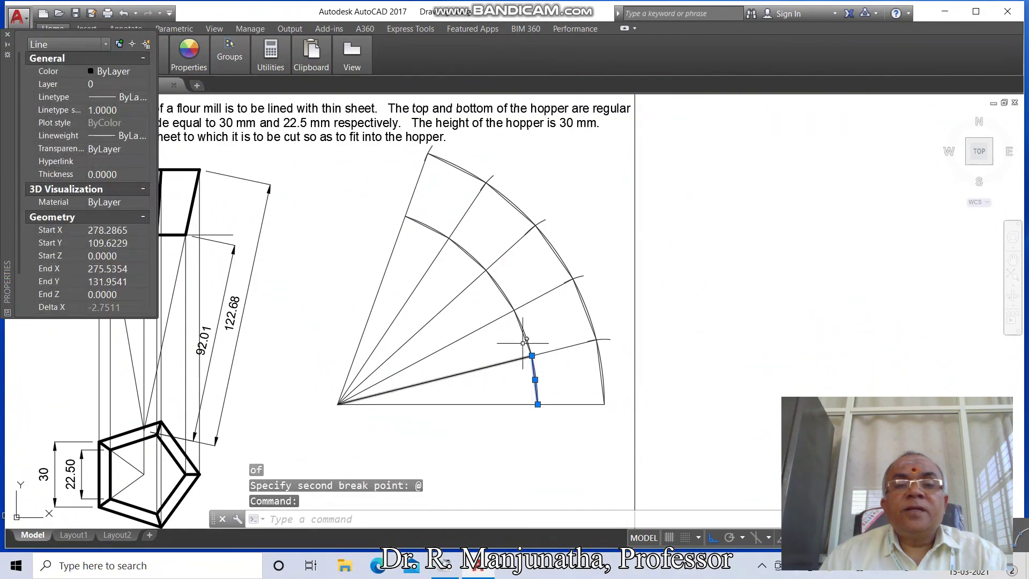
Select the inner, side, bottom and outer edge segments of all five panels.
left_click(521, 328)
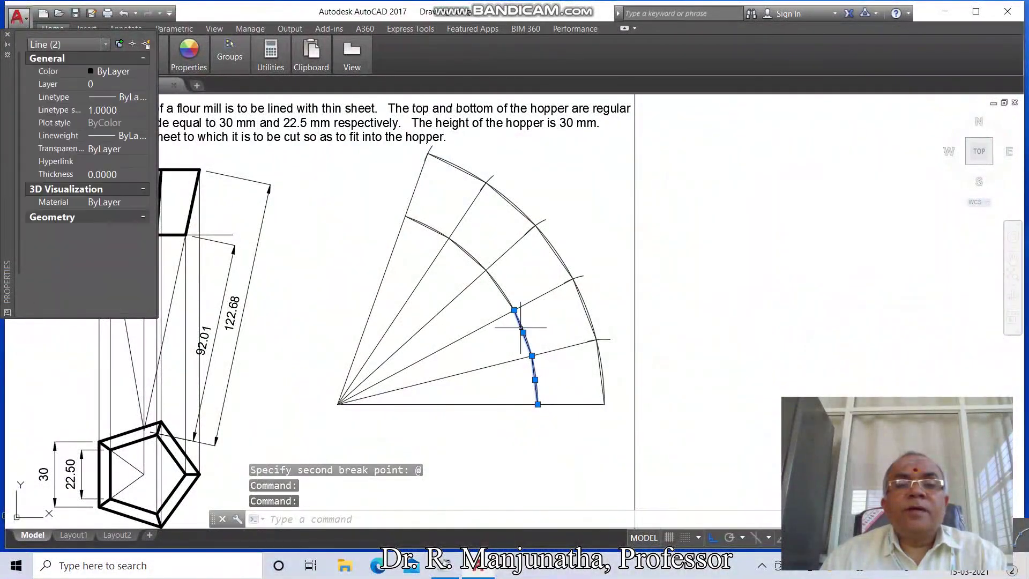
left_click(502, 294)
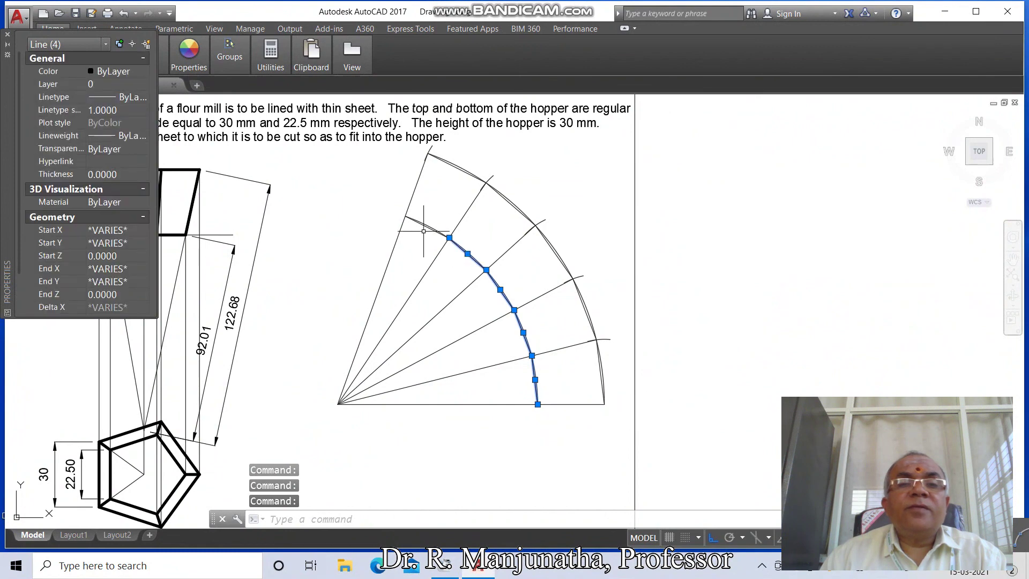
left_click(418, 189)
left_click(456, 167)
left_click(468, 211)
left_click(508, 253)
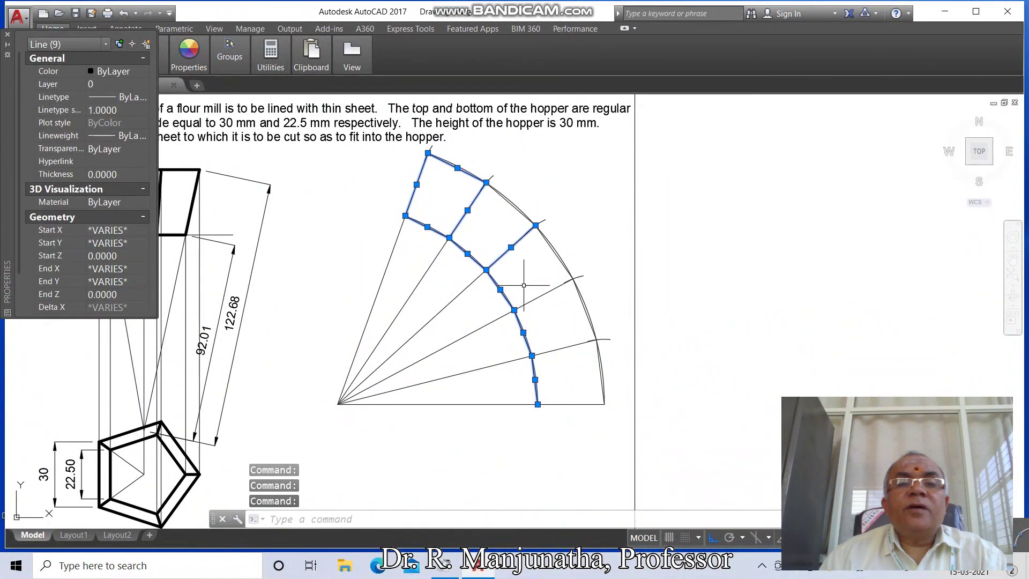
left_click(561, 349)
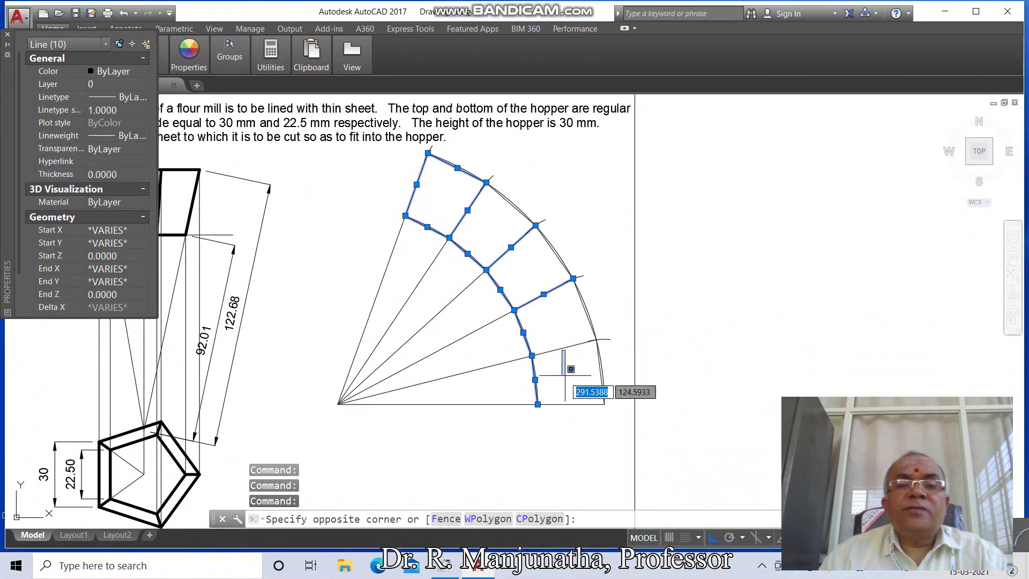
left_click(536, 386)
left_click(583, 403)
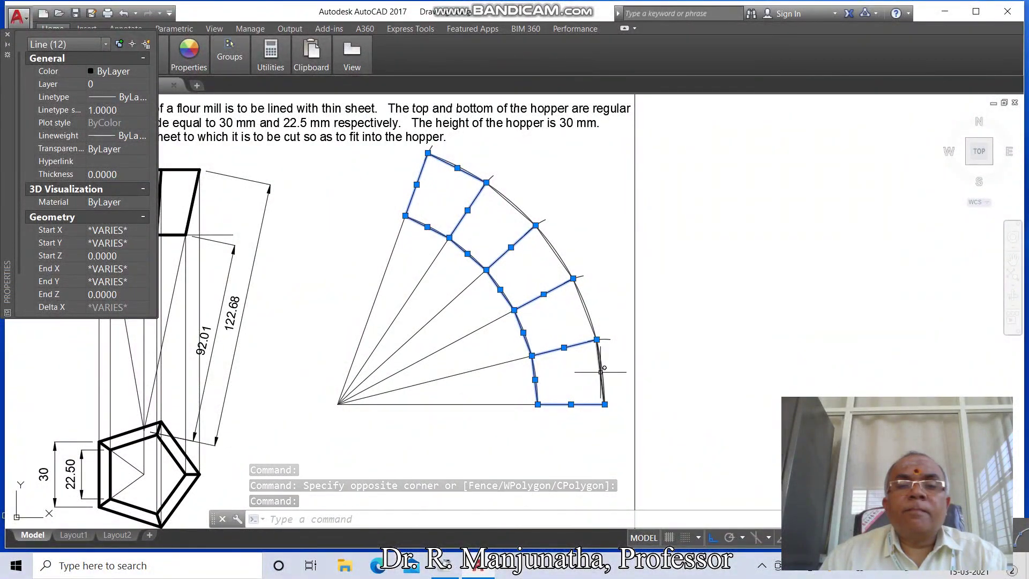
left_click(600, 371)
left_click(580, 299)
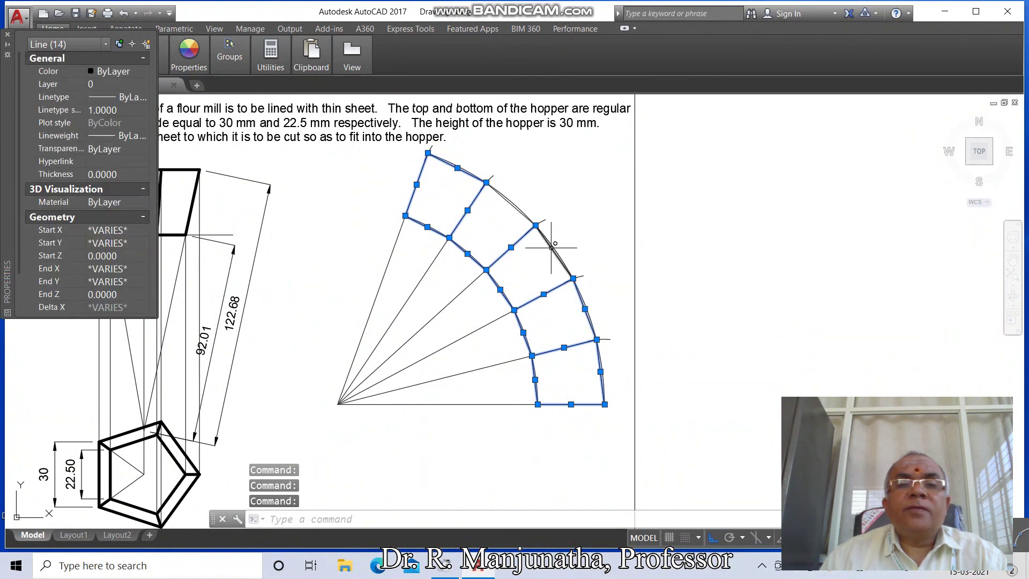
left_click(551, 246)
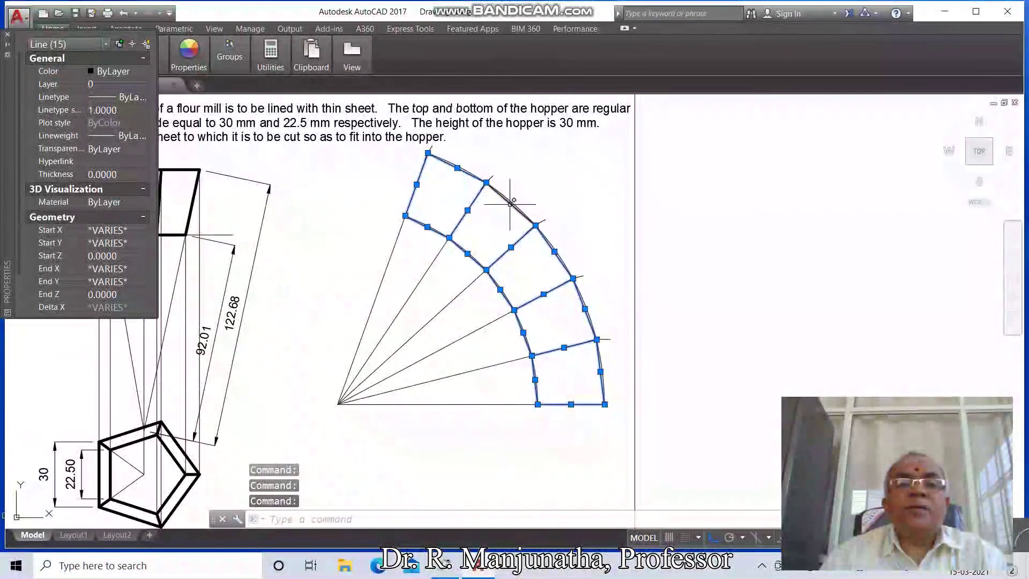
Assign the selected panel outlines to the VIEWS layer and clear the selection.
left_click(120, 87)
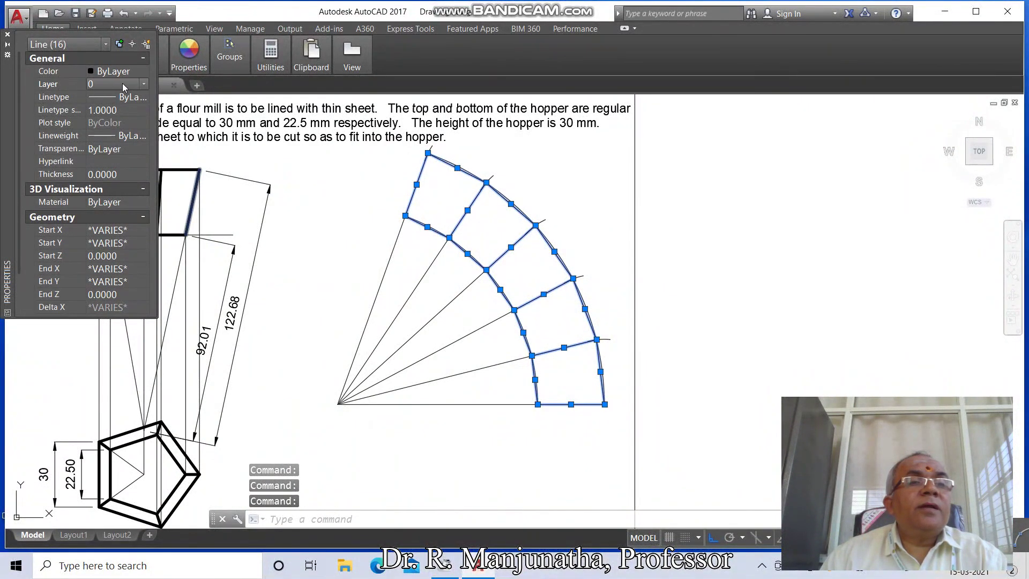
left_click(144, 86)
left_click(104, 135)
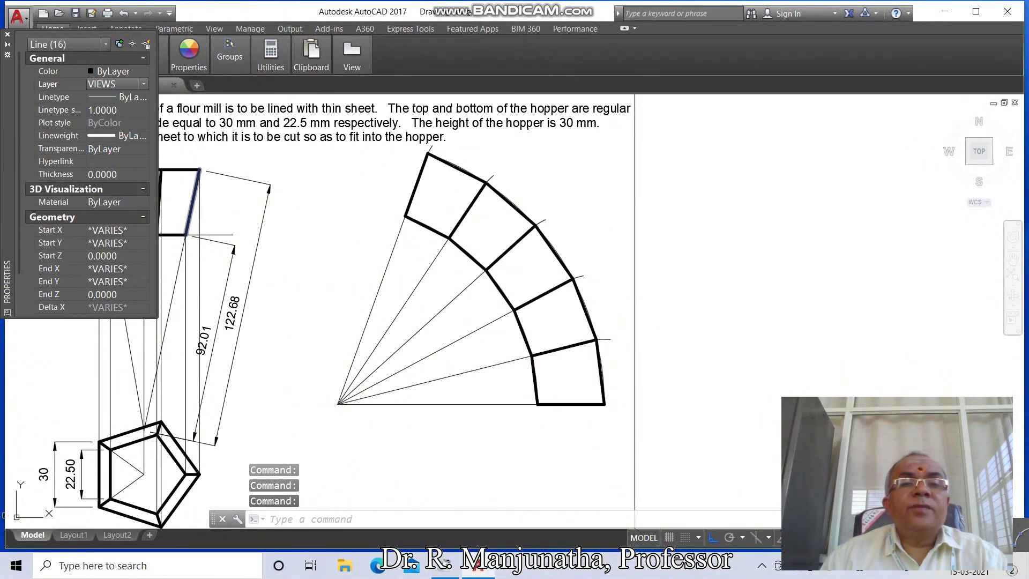
key("Escape")
key("Escape")
Return to the previous view and put the two horizontal front-view reference lines on layer XY.
type("z")
key("Return")
type("p")
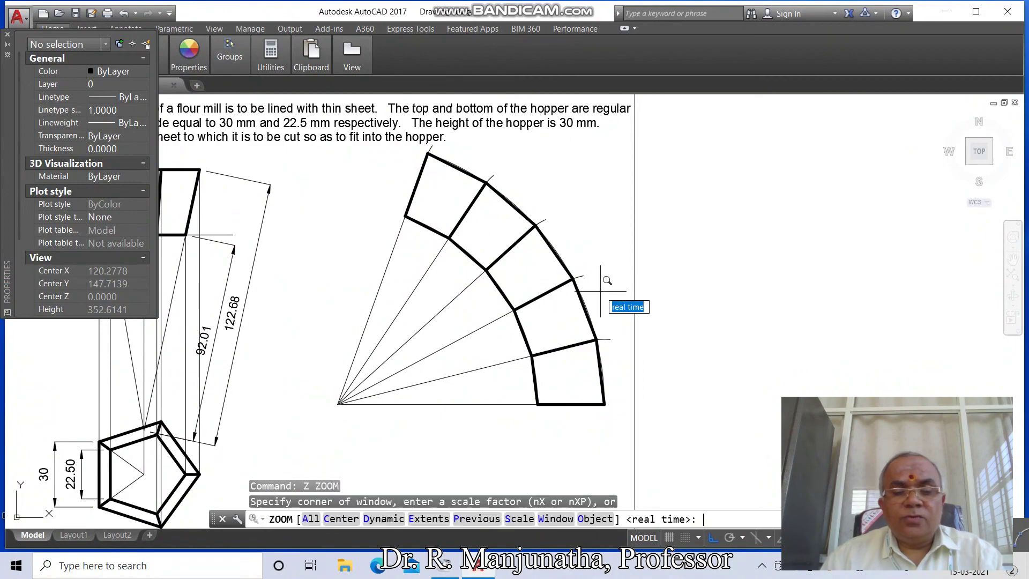
key("Return")
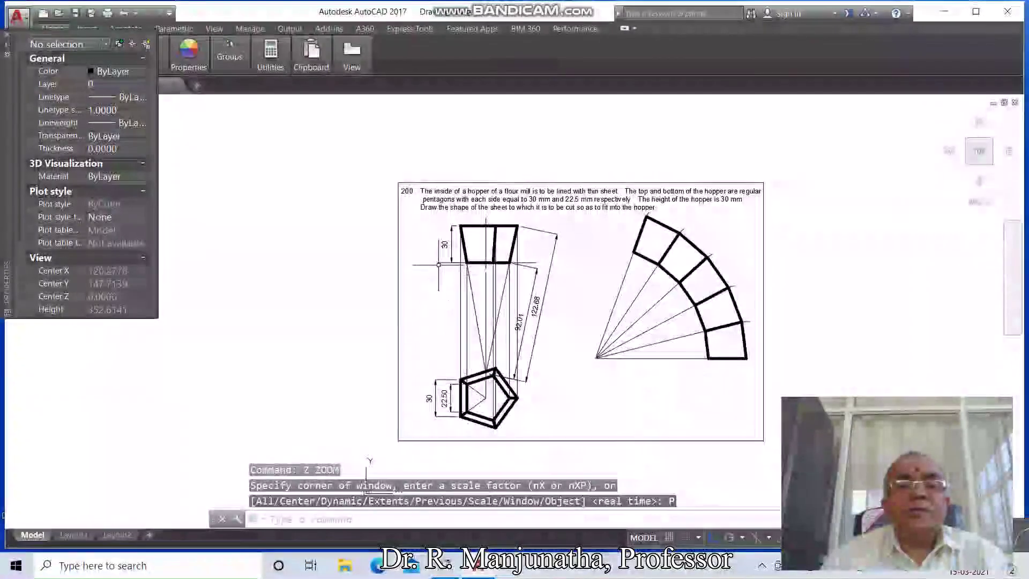
left_click(450, 262)
left_click(536, 262)
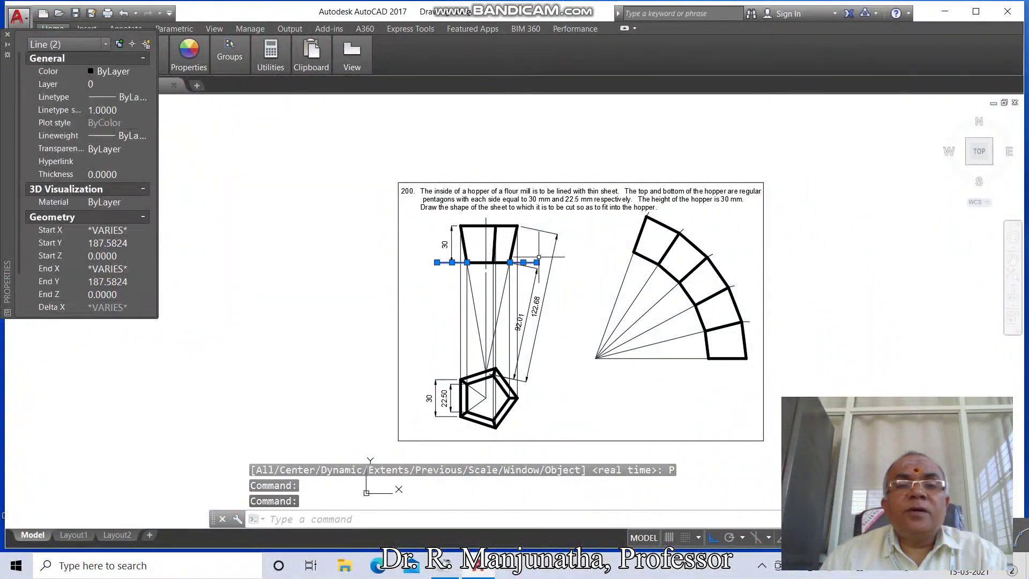
left_click(143, 84)
left_click(116, 139)
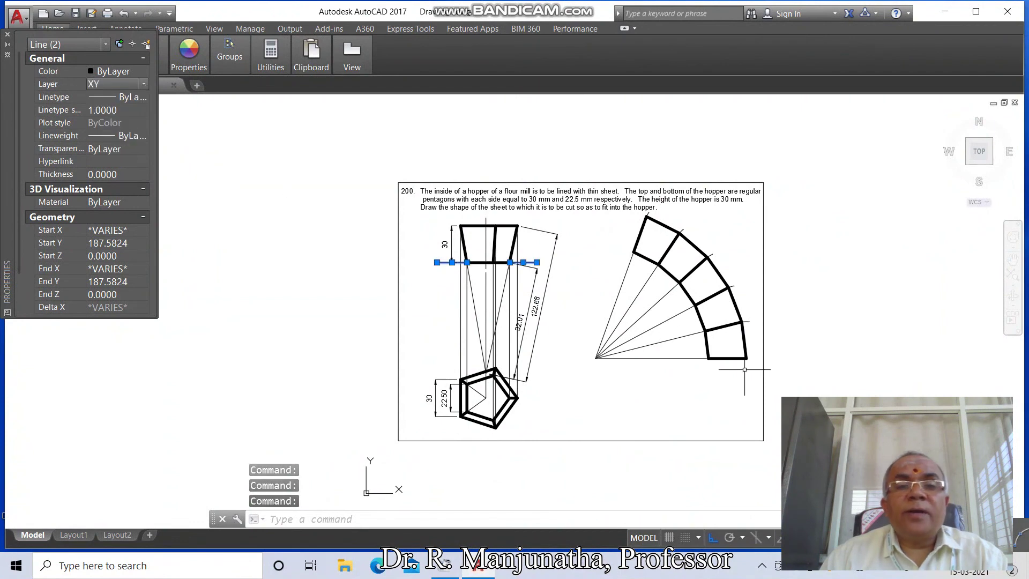
key("Escape")
key("Escape")
key("Escape")
Move the whole development down and to the left using a crossing selection.
type("z")
key("Return")
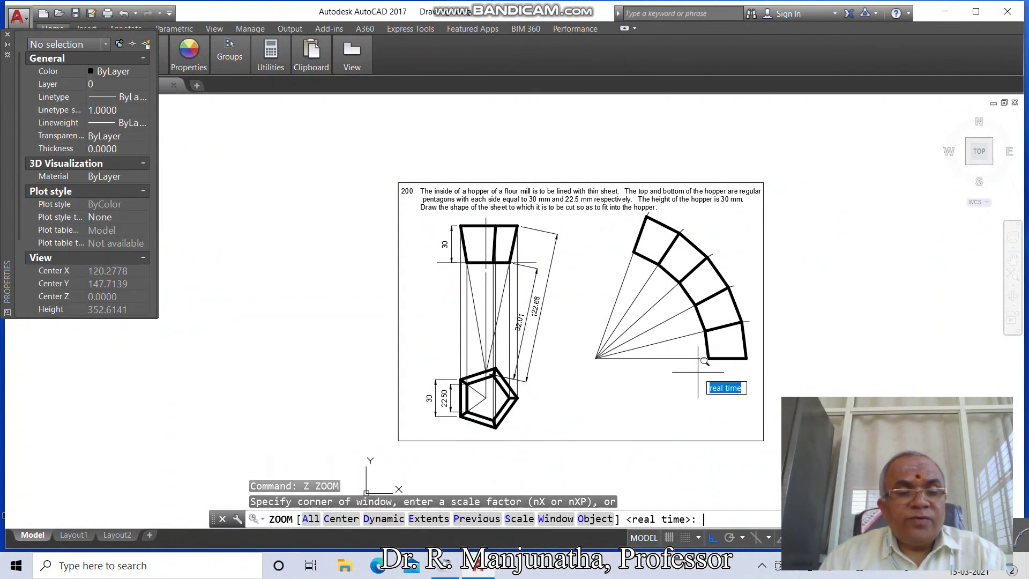
type("w")
key("Return")
left_click(377, 177)
left_click(764, 432)
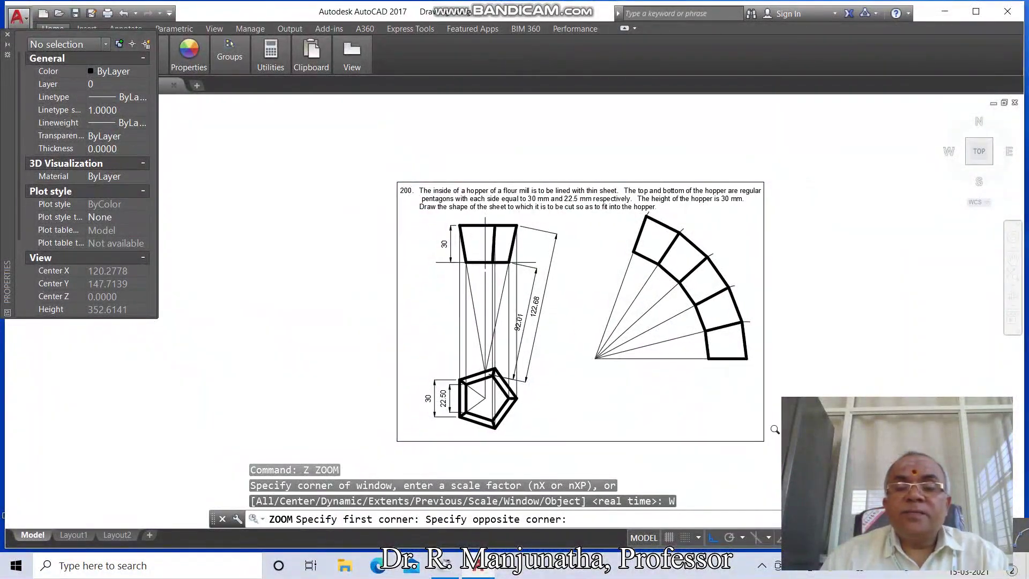
type("m")
key("Return")
type("c")
key("Return")
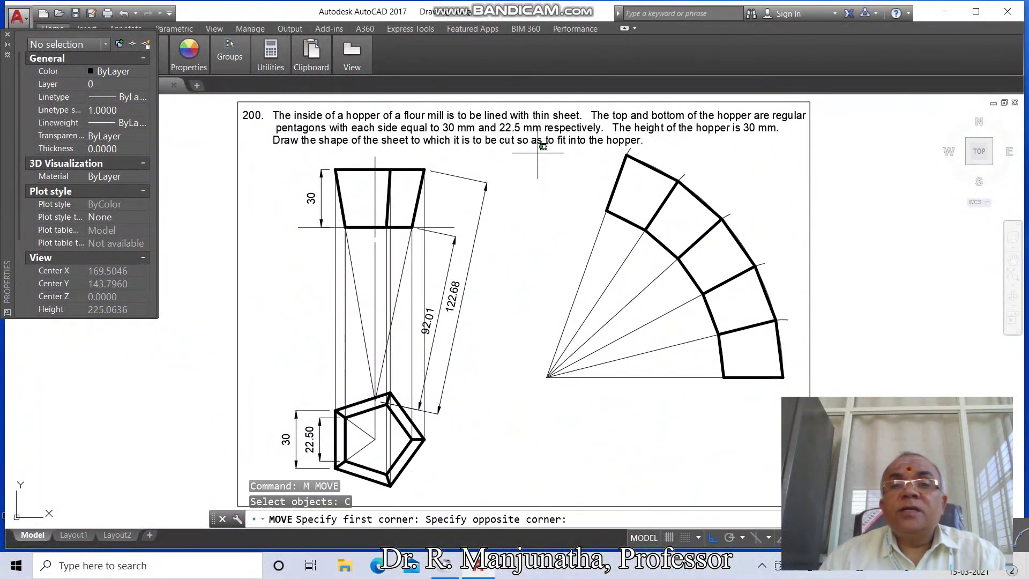
left_click(794, 417)
key("Return")
left_click(778, 405)
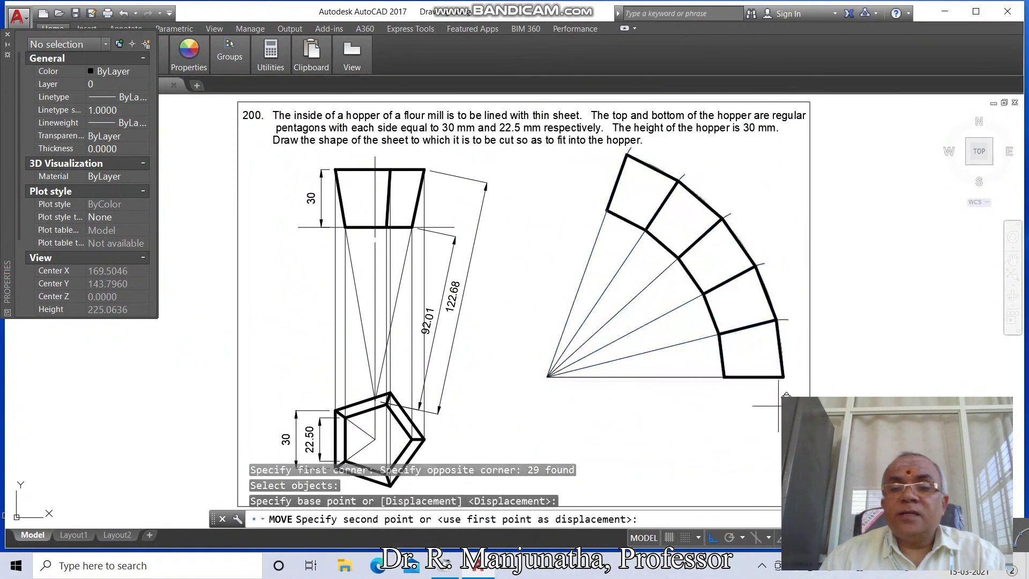
left_click(688, 466)
type("DT")
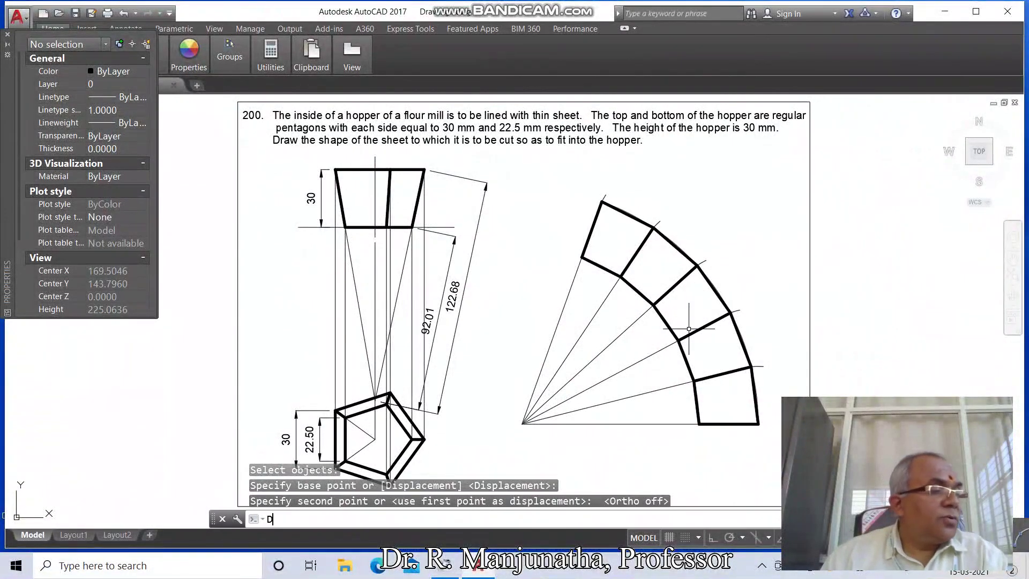
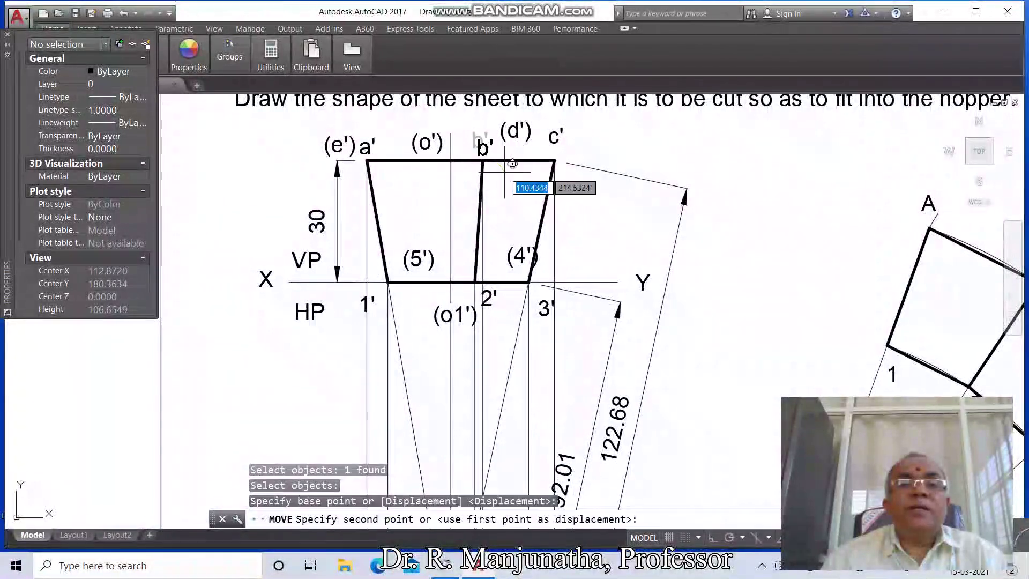
Reposition the b' label and move (d') right beside it.
left_click(478, 143)
left_click(485, 151)
key("Return")
left_click(527, 139)
key("Return")
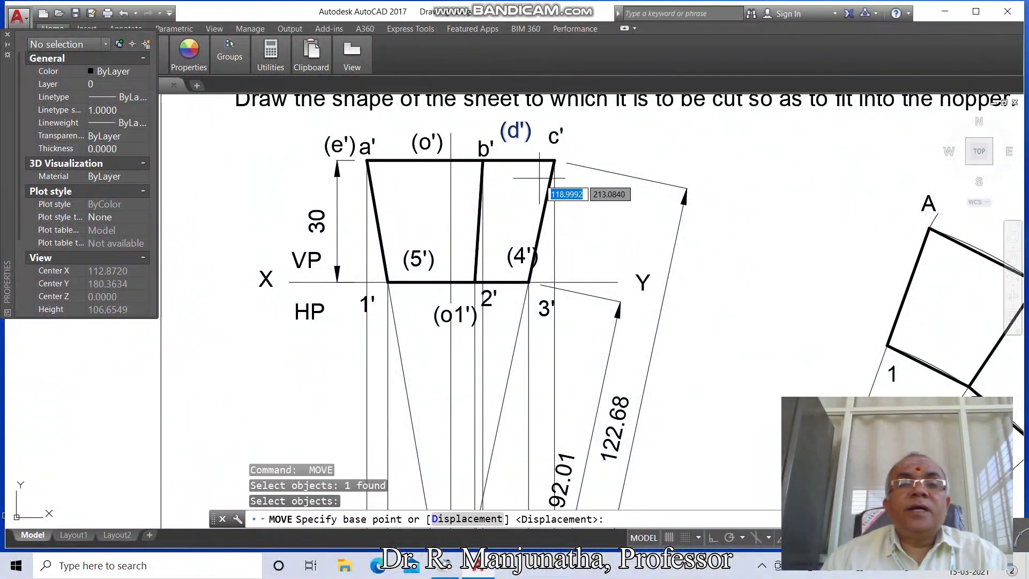
left_click(531, 185)
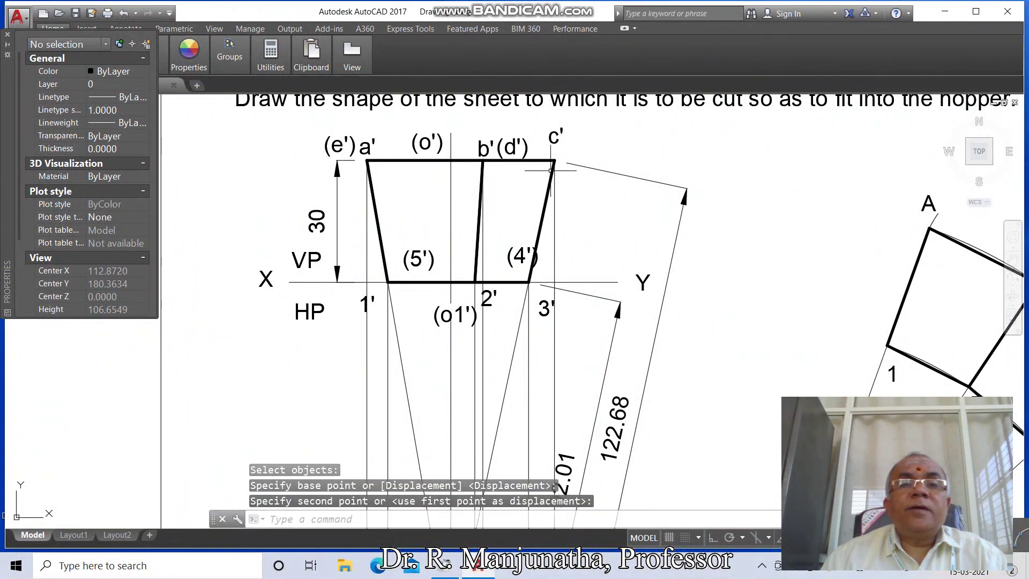
left_click(531, 202)
key("Return")
Move c' beside its corner and nudge the X label slightly right and lower.
left_click(556, 136)
key("Return")
left_click(568, 171)
left_click(582, 171)
key("Return")
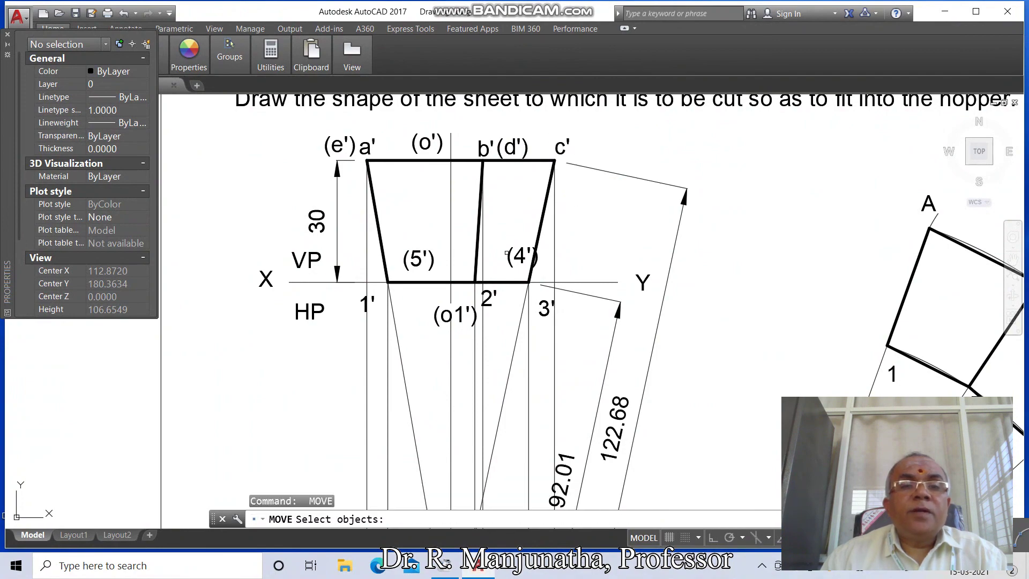
left_click(265, 278)
key("Return")
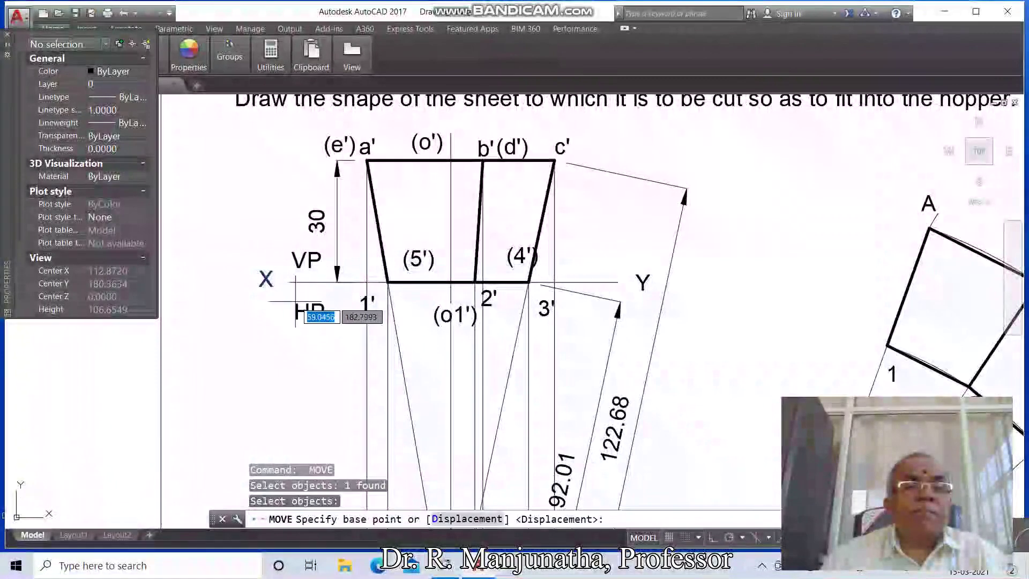
left_click(267, 278)
left_click(276, 282)
key("Return")
Place VP just above the XY line and HP just below it.
left_click(306, 260)
key("Return")
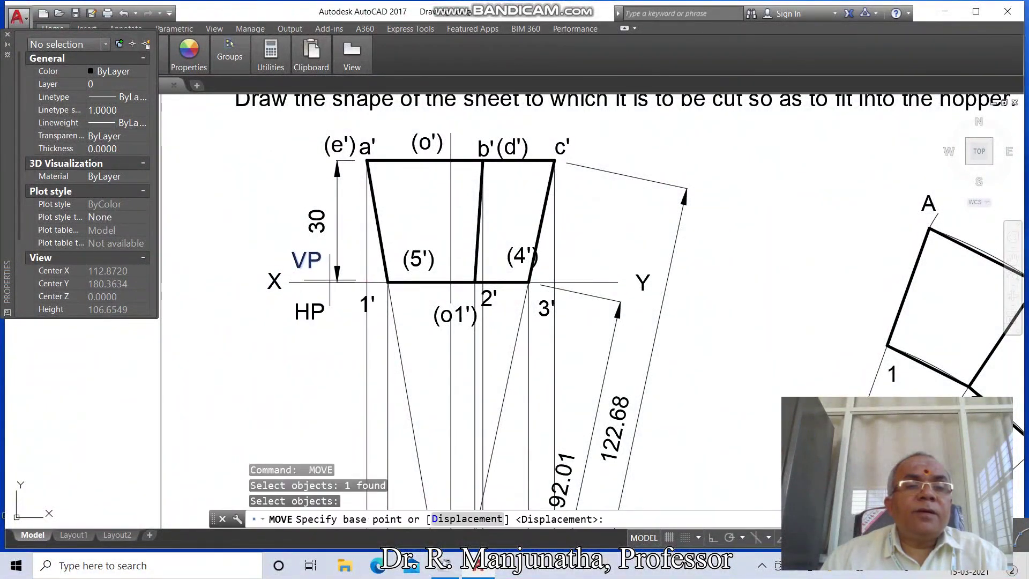
left_click(306, 261)
left_click(304, 269)
key("Return")
left_click(309, 311)
key("Return")
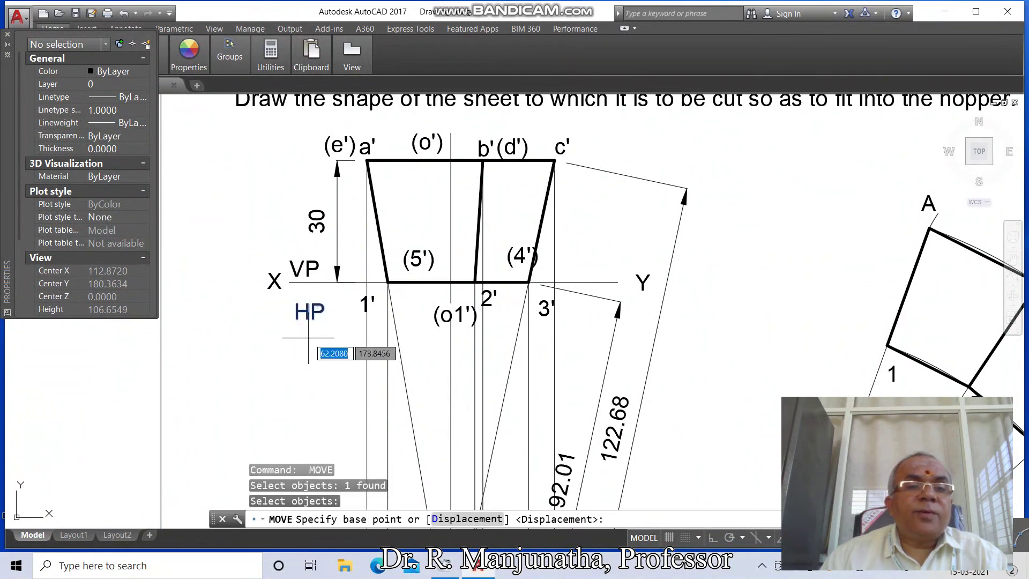
left_click(314, 321)
left_click(307, 310)
key("Return")
Shift the Y label slightly left along the XY line.
left_click(634, 271)
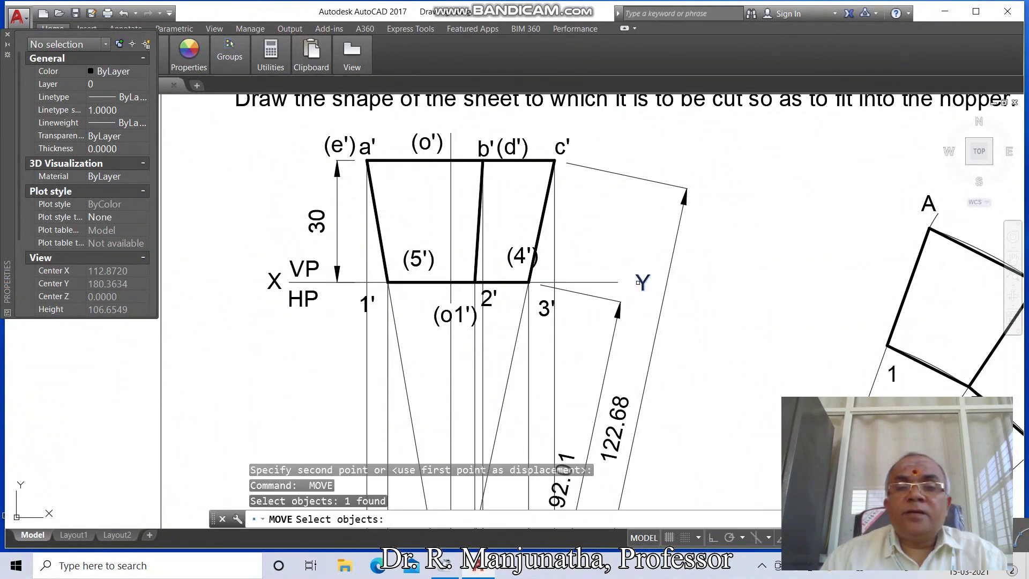
key("Return")
left_click(636, 275)
left_click(623, 273)
left_click(606, 285)
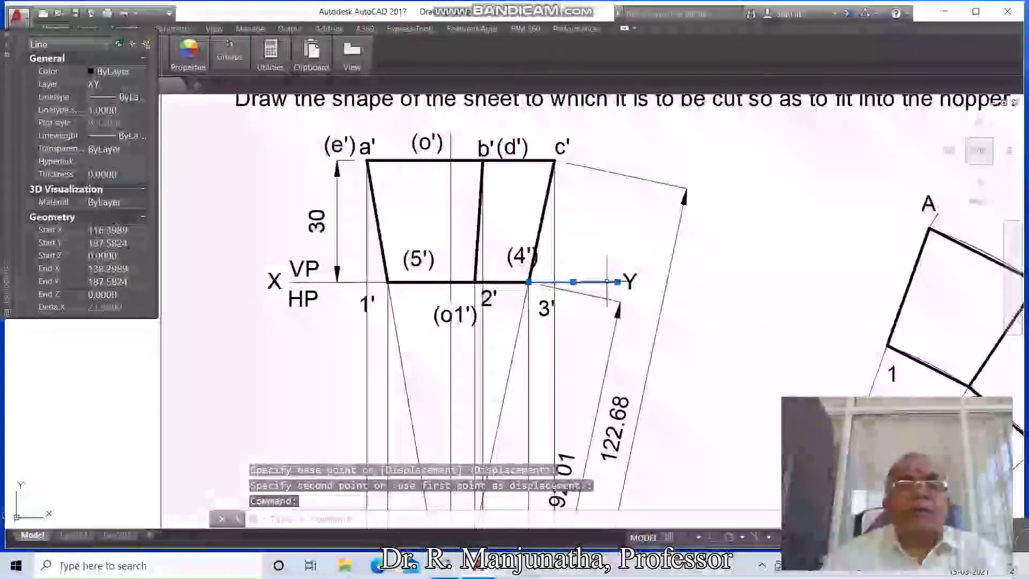
key("Escape")
Nudge the 1' label up beside its corner on the front view's base.
type("m")
key("Return")
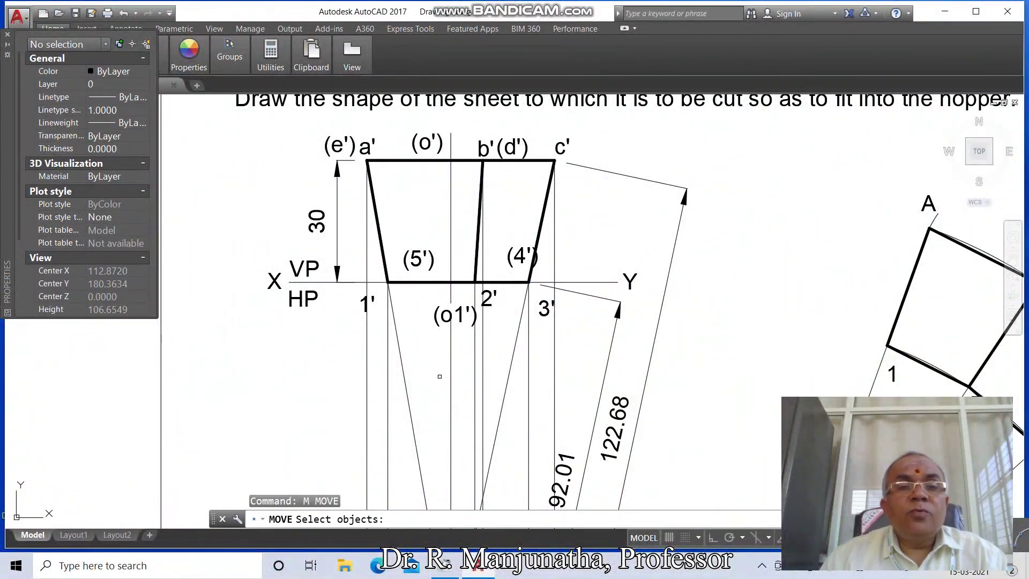
left_click(374, 303)
key("Return")
left_click(391, 340)
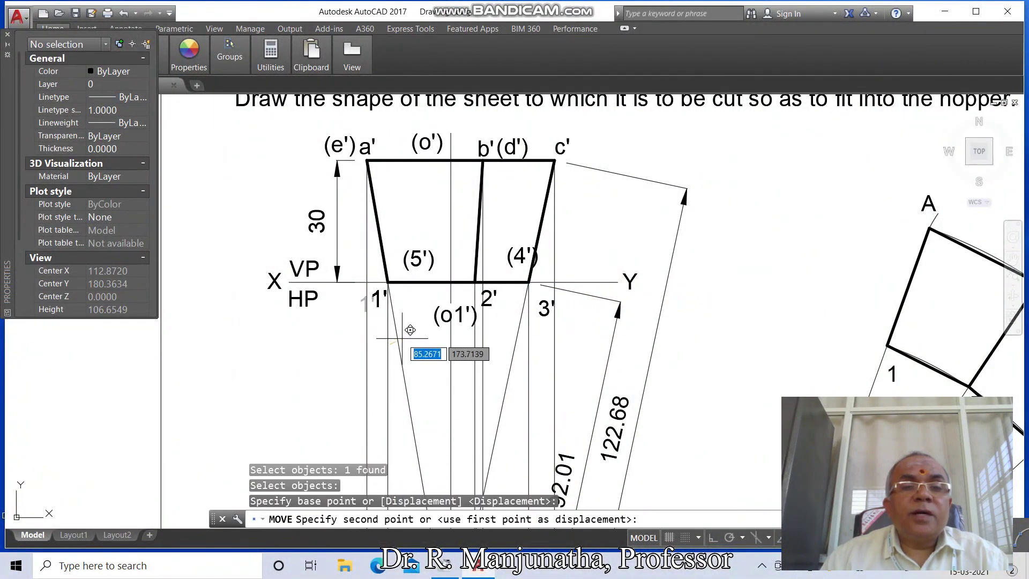
left_click(402, 334)
key("Return")
Move (5') slightly lower and left, and (o1') just under the XY line.
left_click(419, 260)
key("Return")
left_click(436, 285)
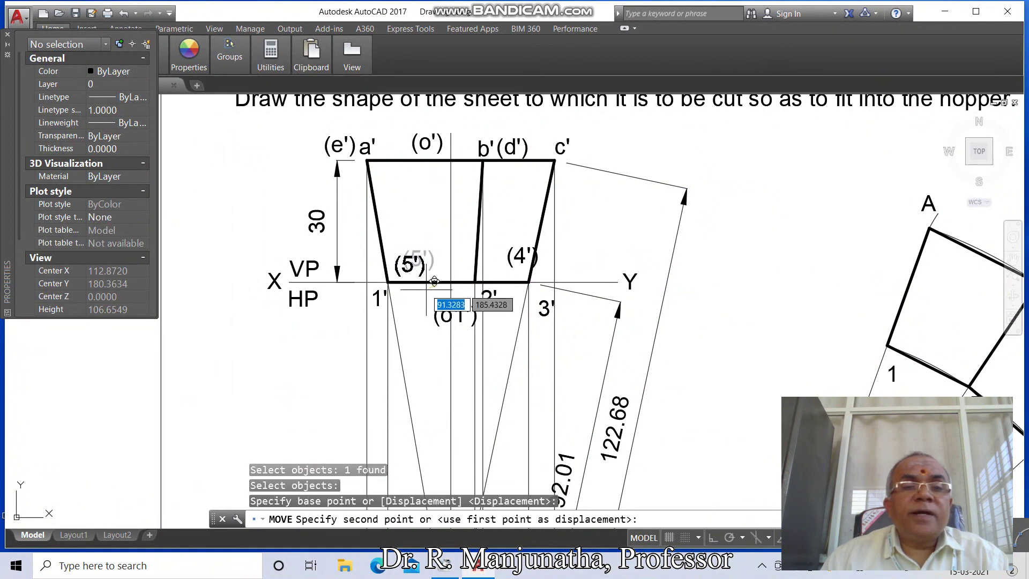
left_click(424, 288)
key("Return")
left_click(445, 314)
key("Return")
left_click(442, 344)
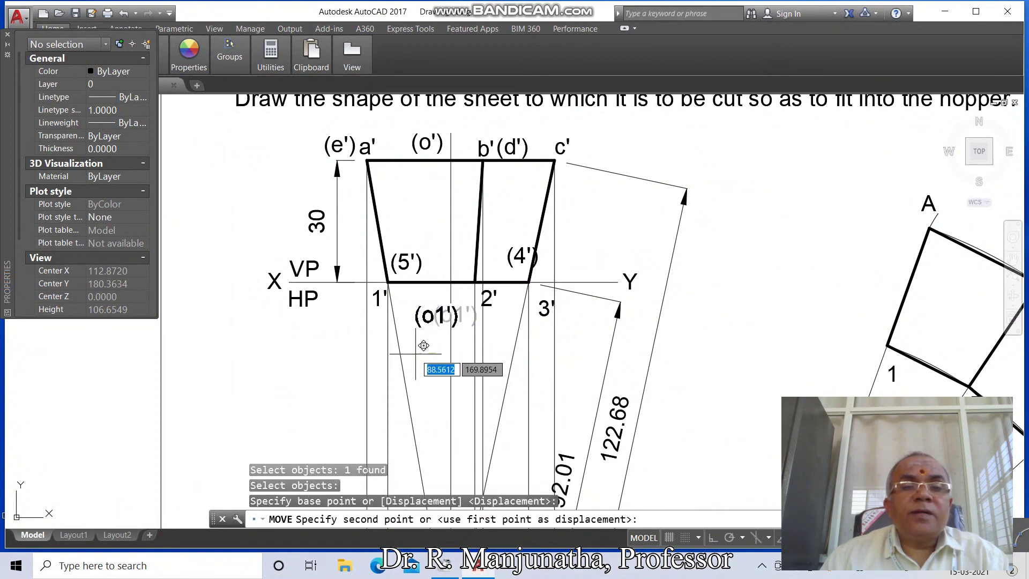
left_click(413, 335)
key("Return")
Shift the 2' label slightly left and drop (4') just below its old spot.
left_click(494, 295)
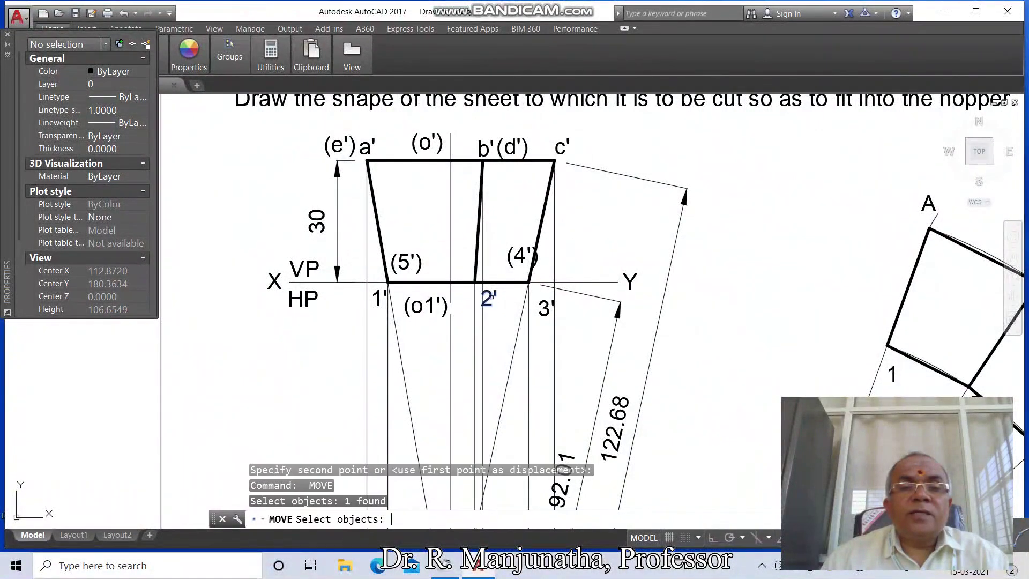
key("Return")
left_click(501, 322)
left_click(477, 324)
key("Return")
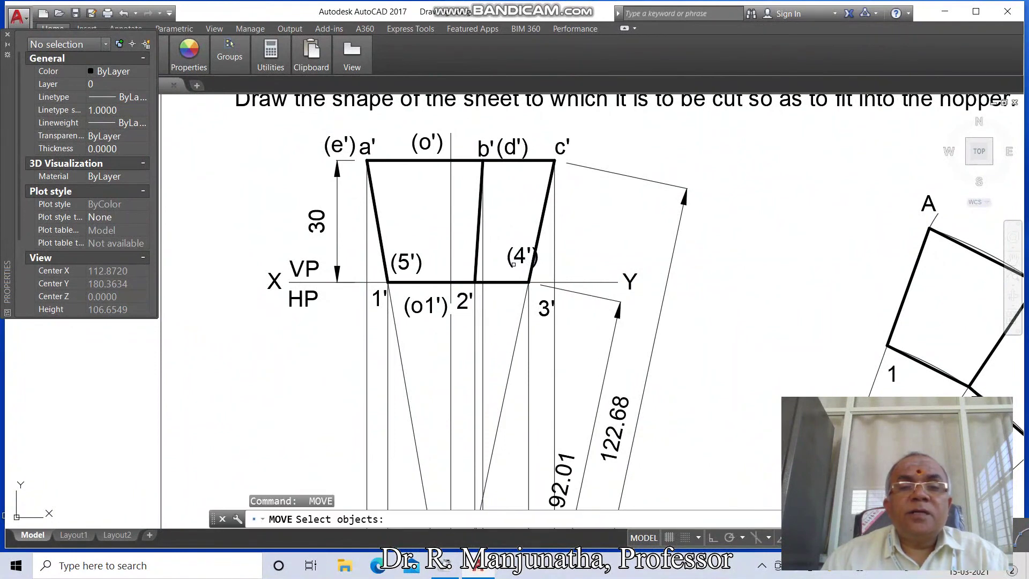
left_click(513, 264)
key("Return")
left_click(508, 309)
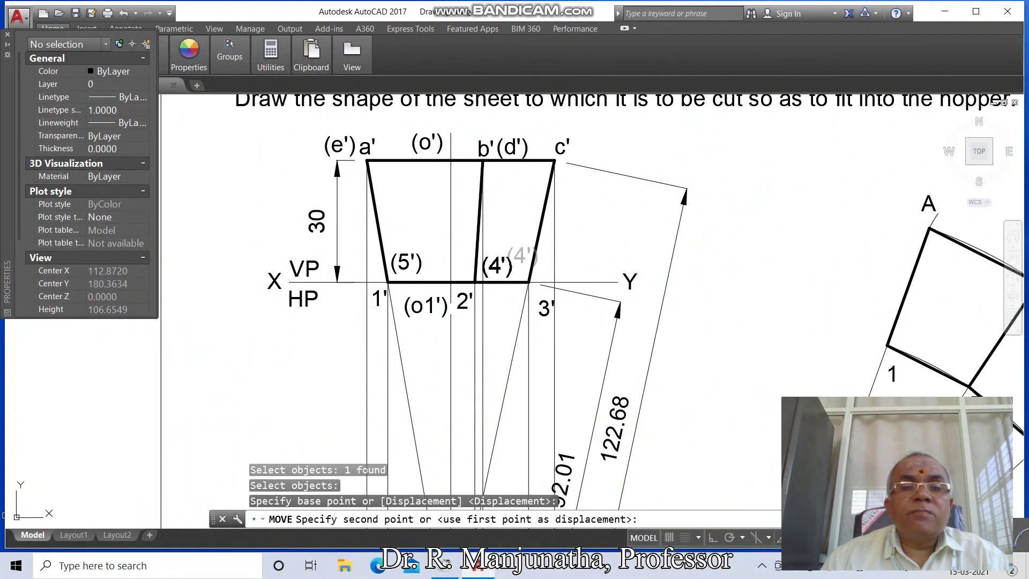
left_click(508, 311)
key("Return")
Move the 3' label slightly up and left beside its point.
left_click(545, 310)
key("Return")
left_click(551, 344)
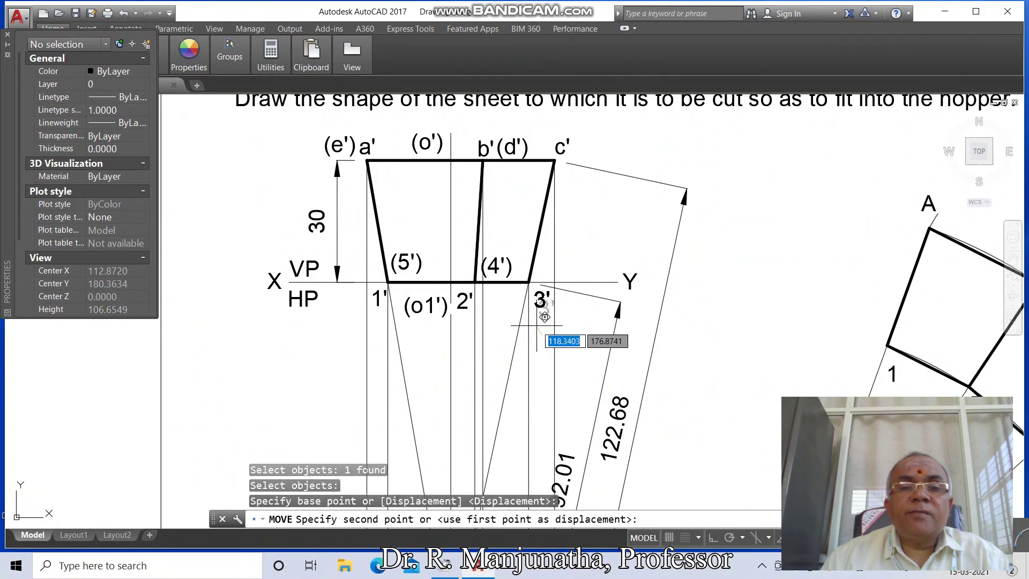
left_click(546, 335)
left_click(450, 262)
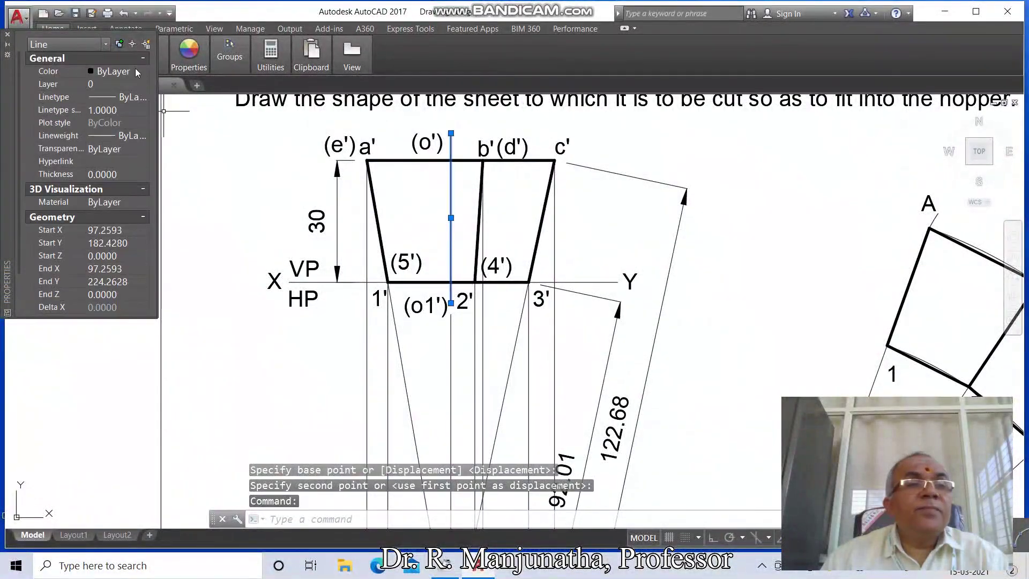
Assign the vertical (o') centre line to layer AXIS with linetype scale 10.
left_click(65, 86)
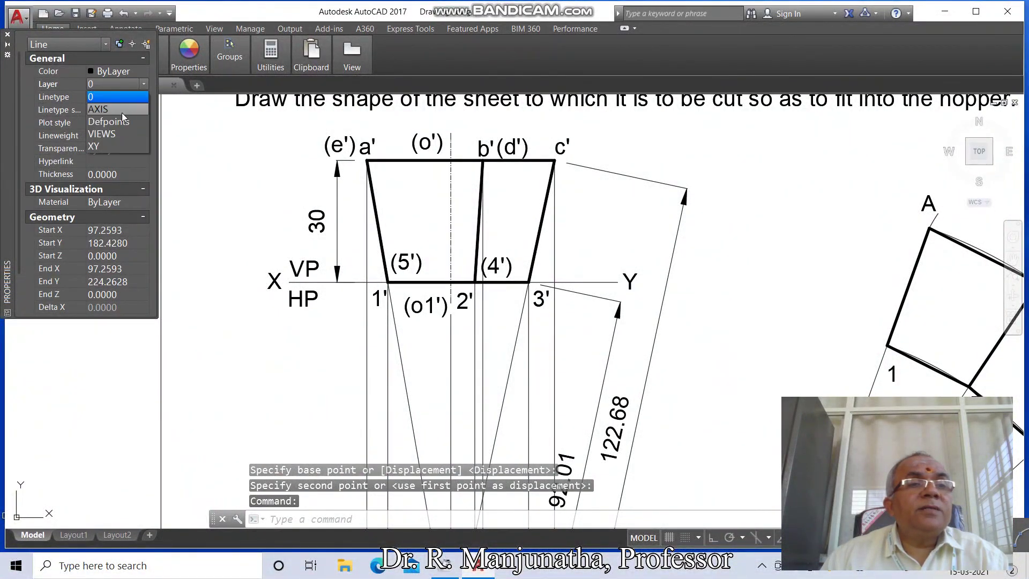
left_click(122, 112)
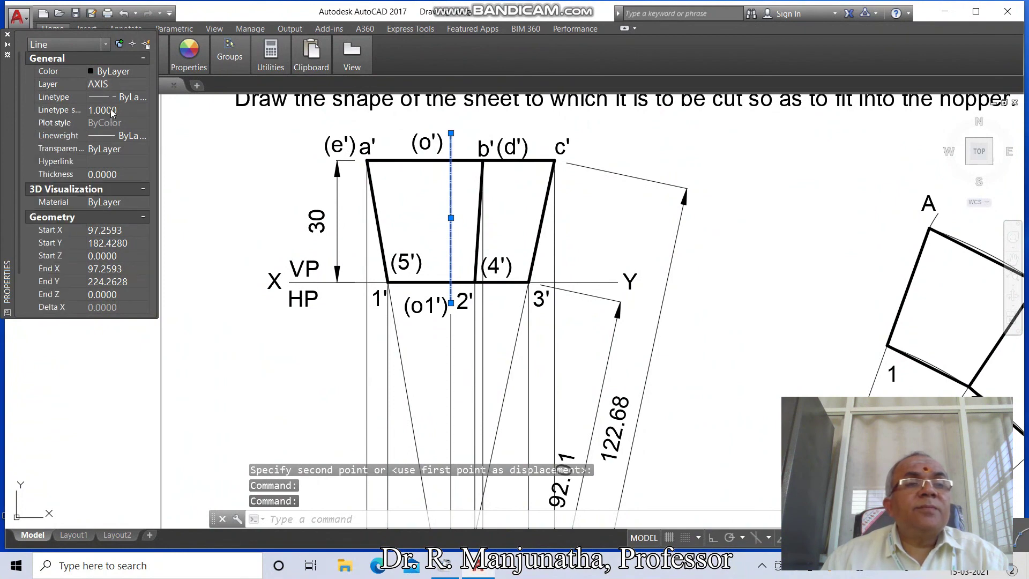
key("Escape")
key("Escape")
key("Escape")
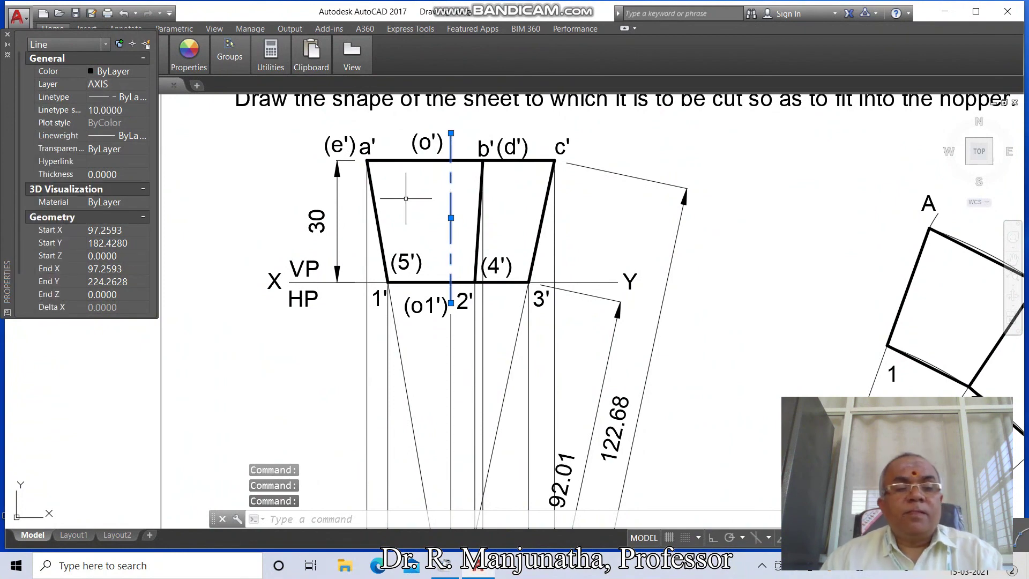
type("z")
key("Return")
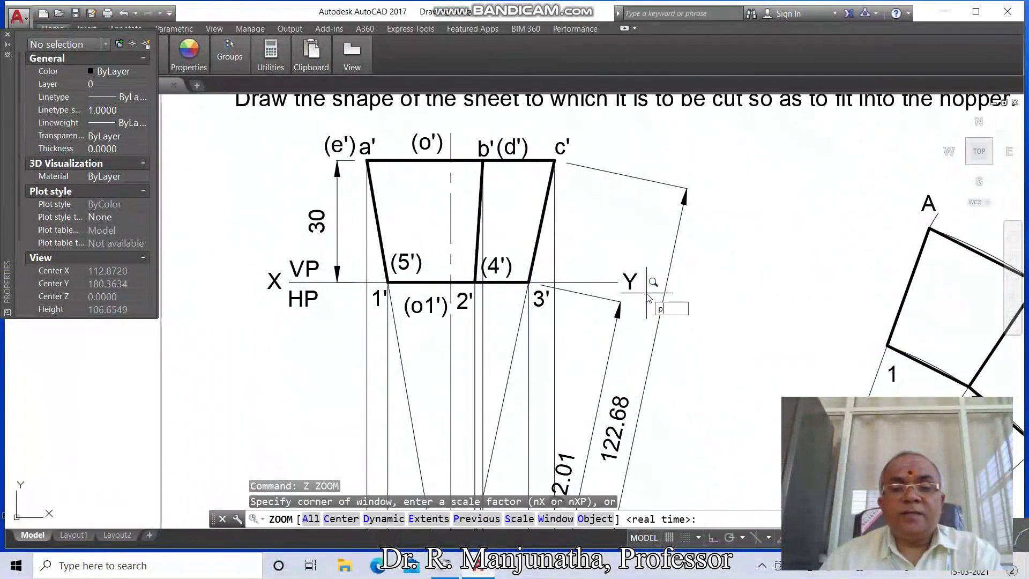
Zoom in on the pentagon top view and move label a beside its corner.
type("p")
key("Return")
type("z")
key("Return")
type("w")
key("Return")
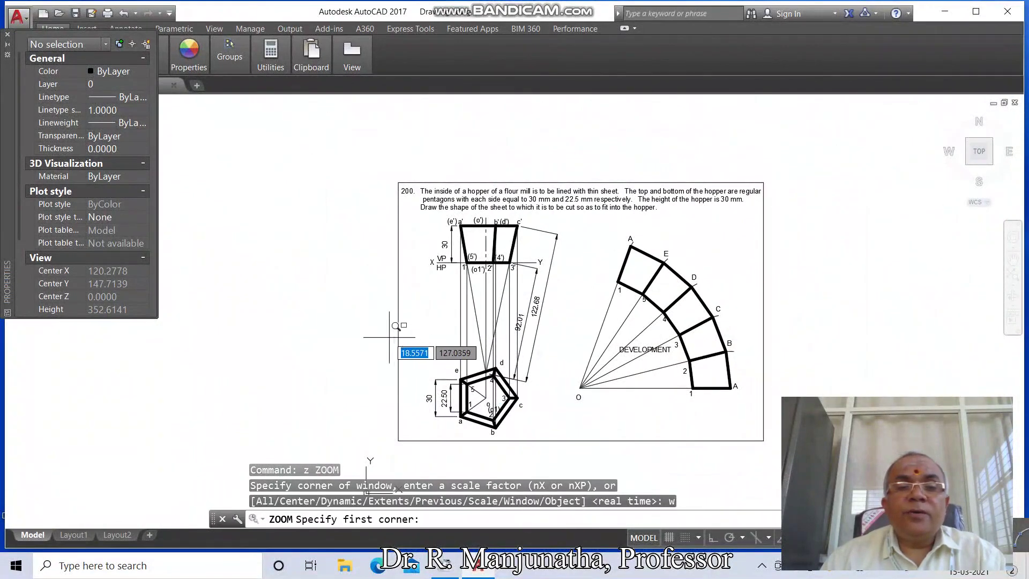
left_click(389, 338)
left_click(587, 445)
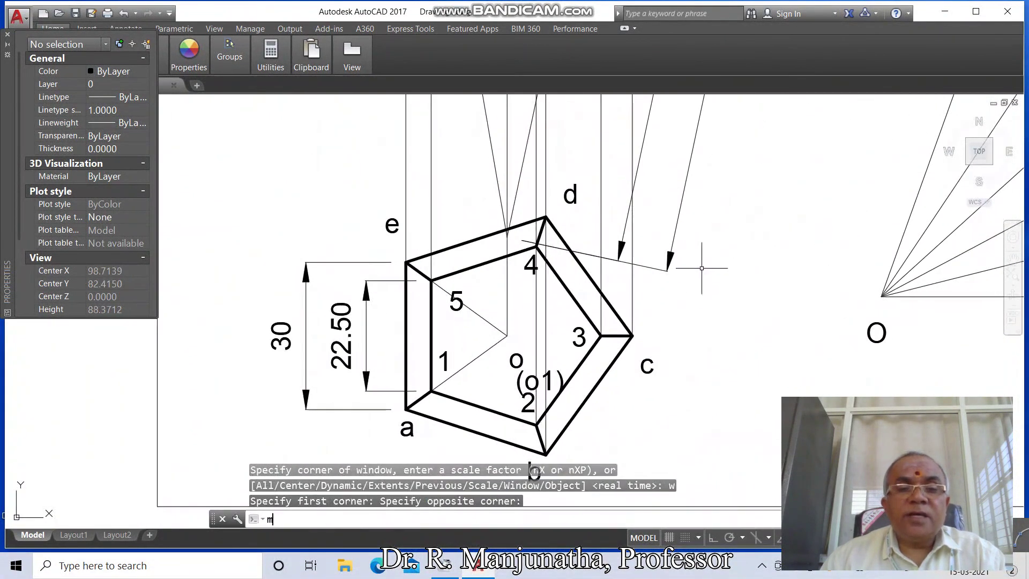
type("m")
key("Return")
left_click(399, 438)
left_click(415, 420)
key("Return")
left_click(407, 427)
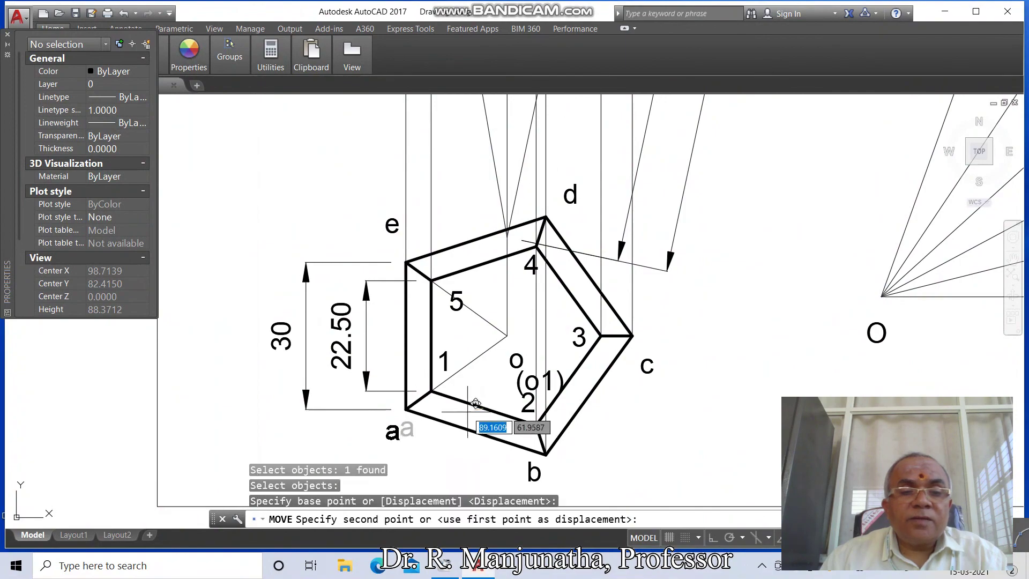
left_click(399, 425)
key("Return")
Move labels b and c beside their pentagon corners.
left_click(542, 474)
key("Return")
left_click(571, 471)
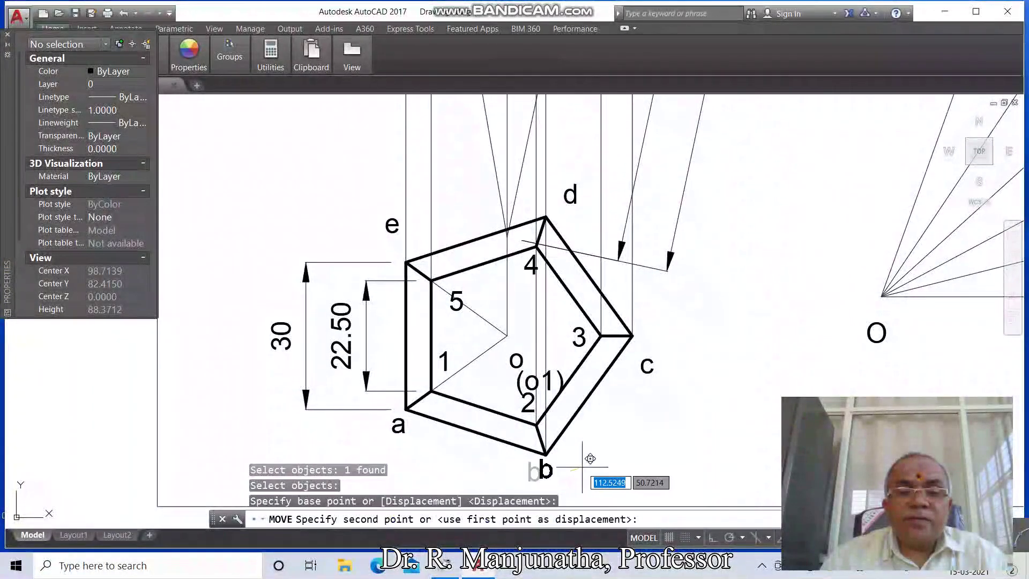
left_click(590, 468)
key("Return")
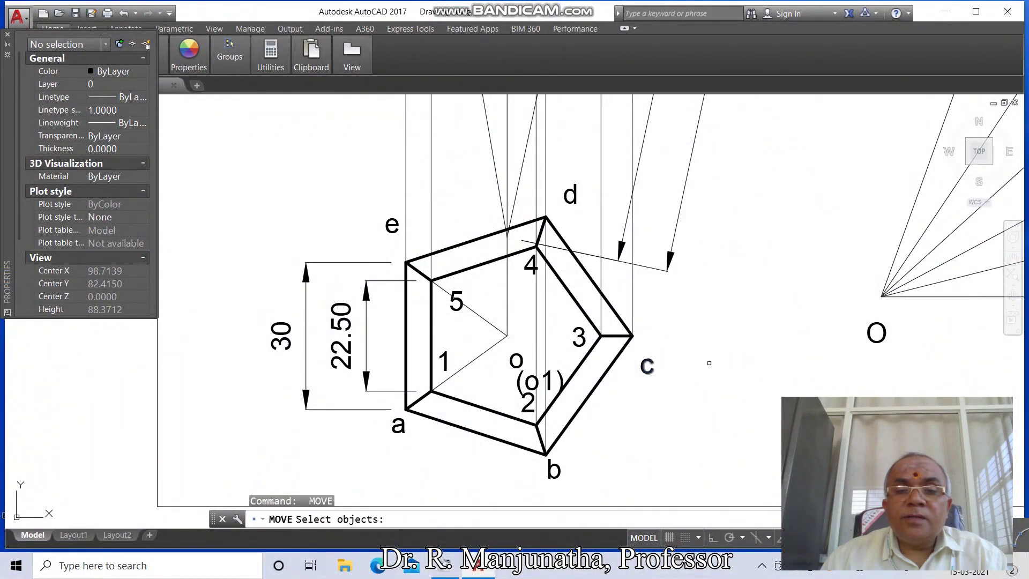
left_click(709, 363)
left_click(753, 384)
left_click(654, 361)
key("Return")
left_click(681, 415)
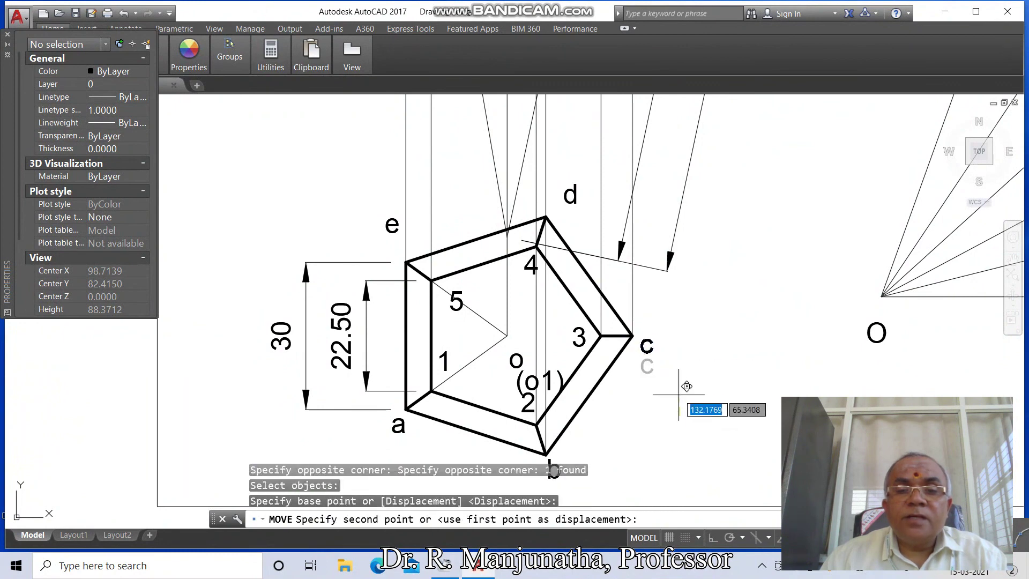
left_click(686, 358)
key("Return")
Move label d closer to its corner and lower label e beside its corner.
left_click(577, 203)
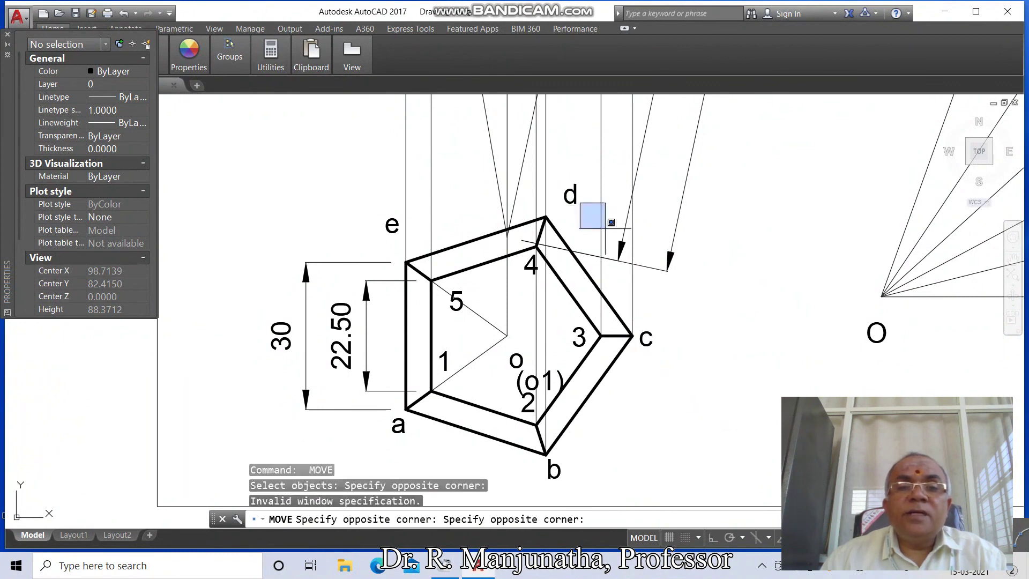
left_click(592, 240)
left_click(581, 199)
key("Return")
left_click(581, 232)
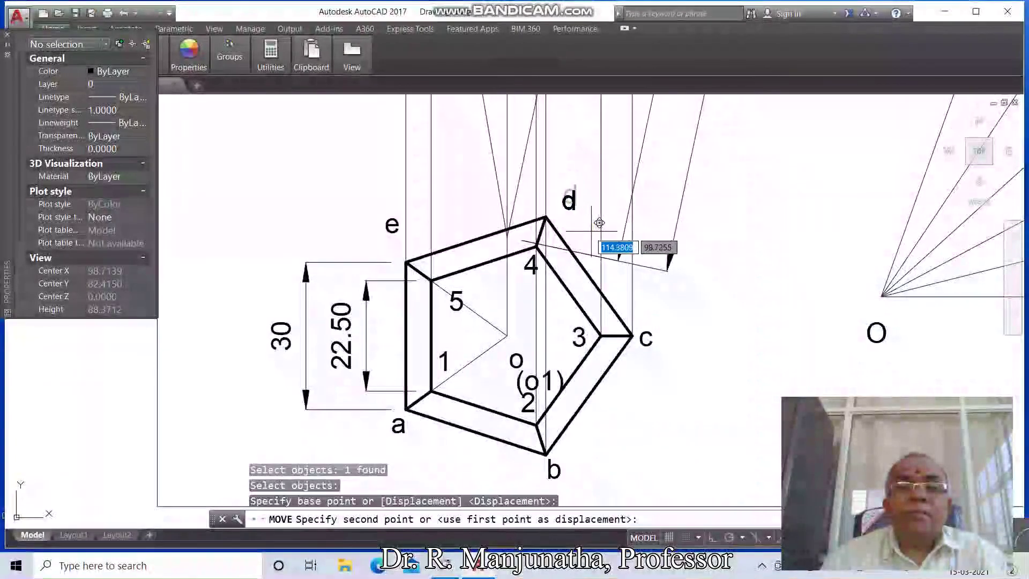
left_click(569, 243)
key("Return")
left_click(392, 234)
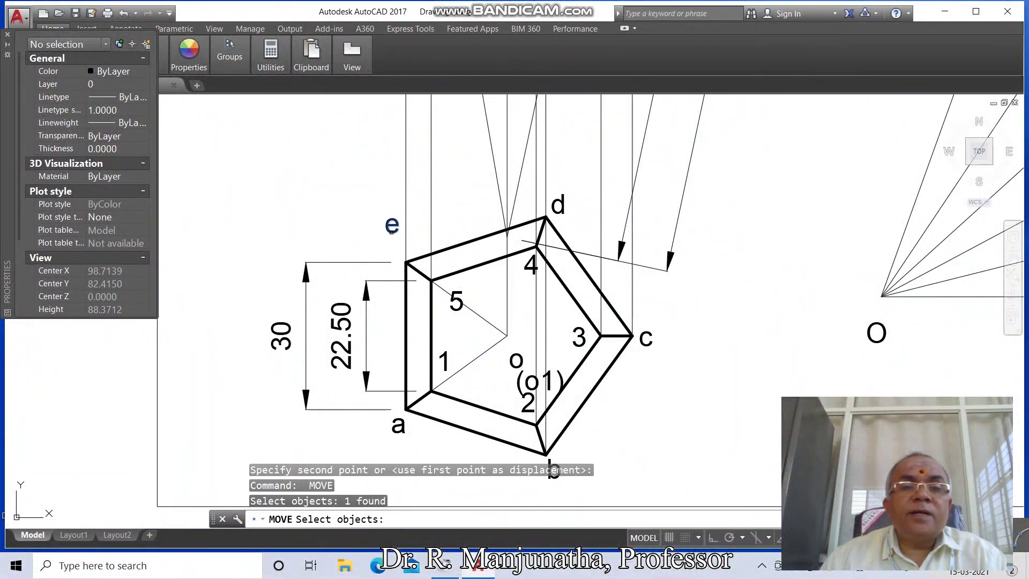
key("Return")
left_click(392, 234)
left_click(390, 250)
key("Return")
Reposition inner labels 1, 5 and 4 beside their inner corners.
left_click(440, 367)
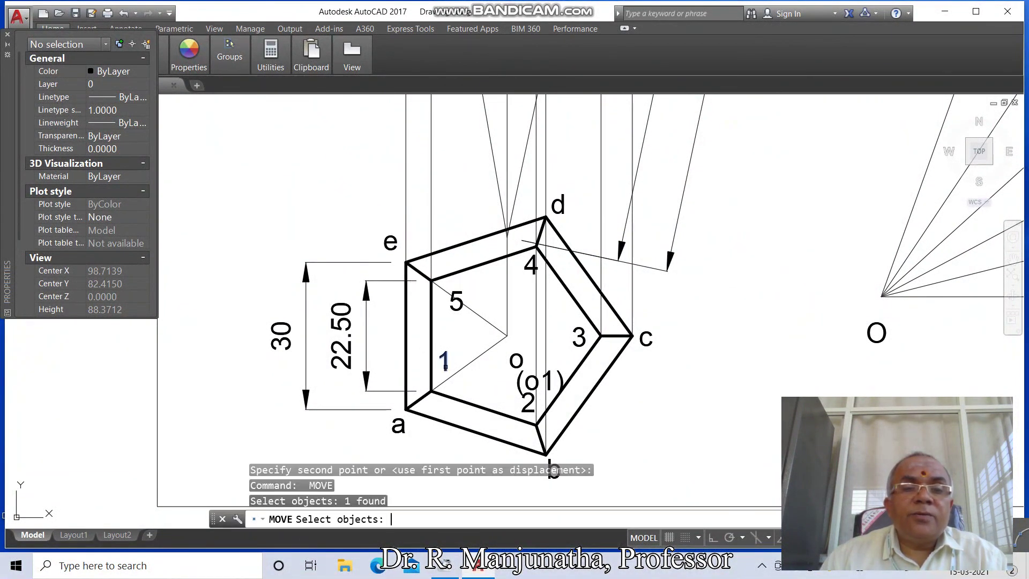
key("Return")
left_click(478, 369)
left_click(479, 385)
key("Return")
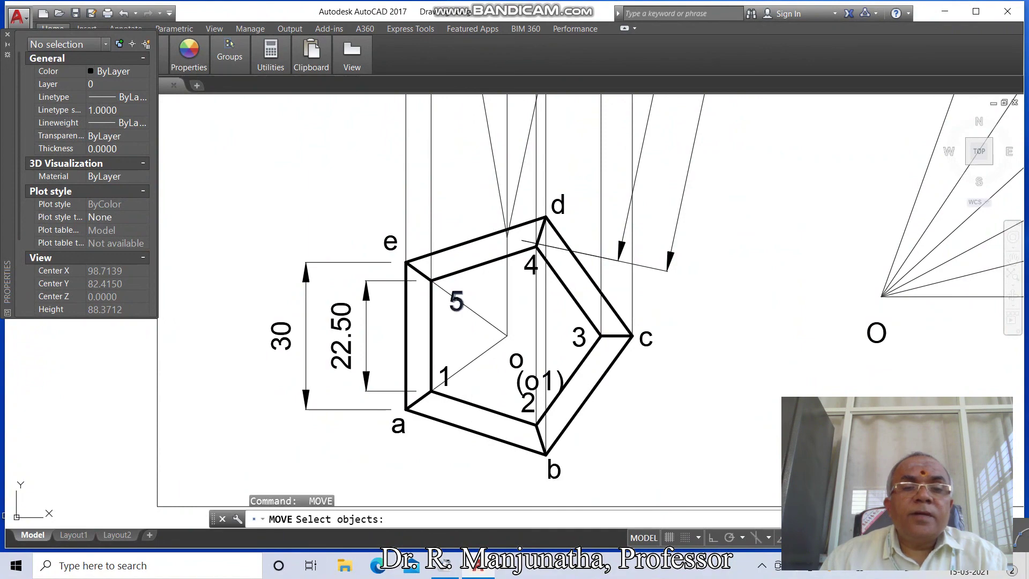
left_click(457, 301)
key("Return")
left_click(522, 349)
left_click(515, 342)
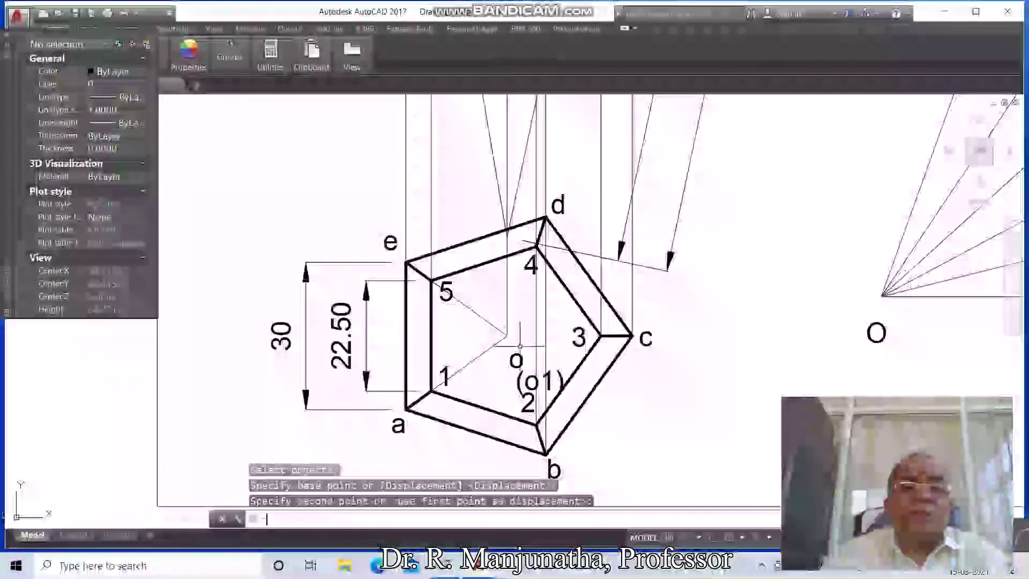
key("Return")
left_click(531, 265)
key("Return")
left_click(533, 311)
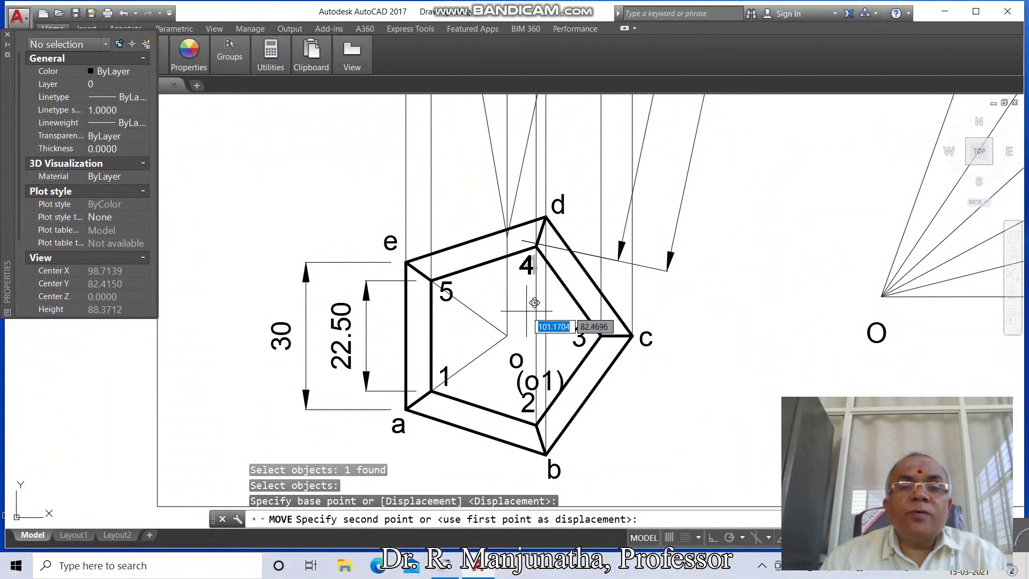
left_click(527, 311)
key("Return")
Move label o to the pentagon centre with (o1) right beside it.
left_click(518, 368)
key("Return")
left_click(518, 367)
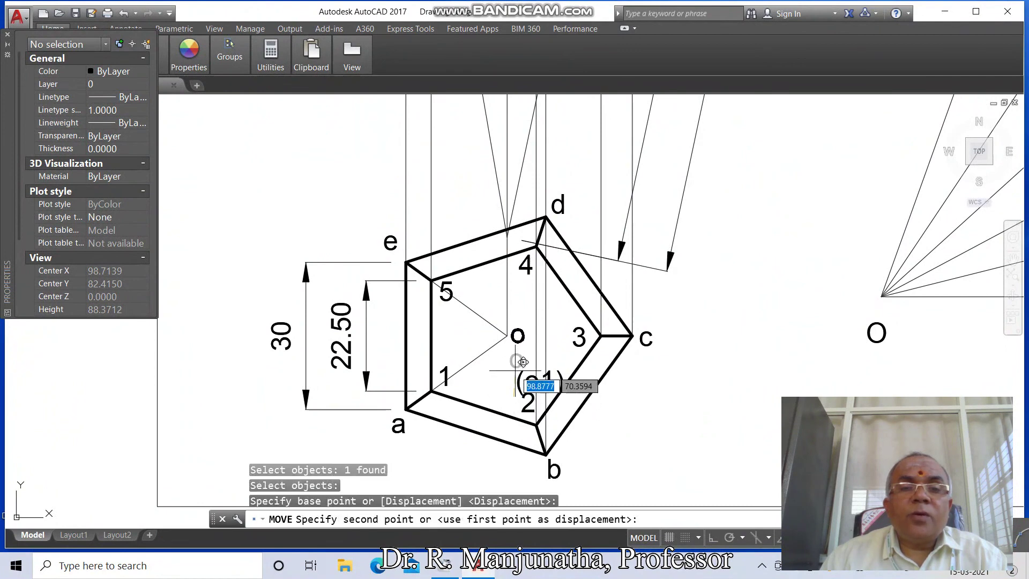
left_click(520, 341)
key("Return")
left_click(525, 382)
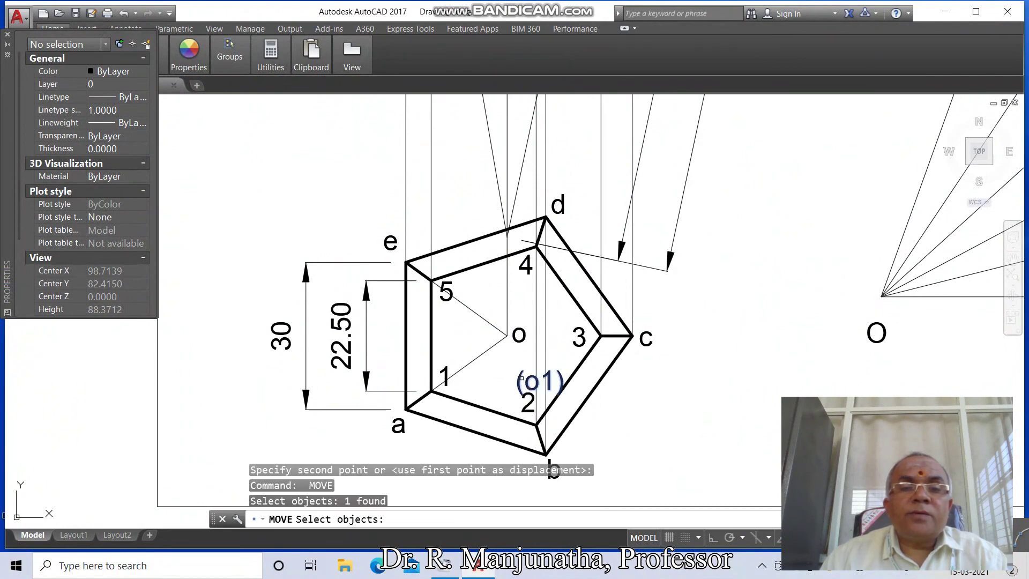
key("Return")
left_click(525, 382)
left_click(556, 337)
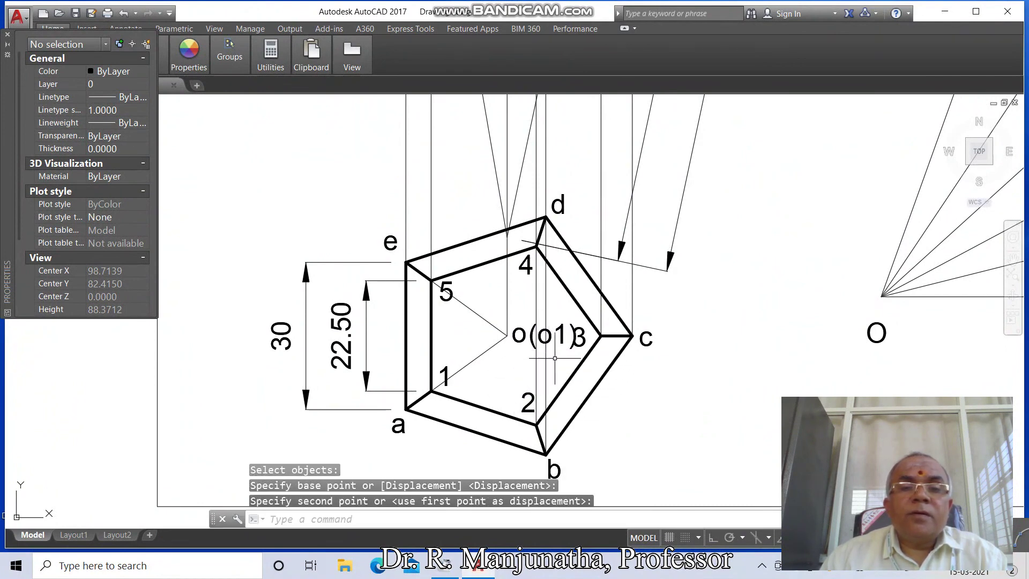
key("Return")
Place labels 2 and 3 beside their corners and nudge label 4 right.
left_click(528, 402)
key("Return")
left_click(574, 399)
left_click(568, 403)
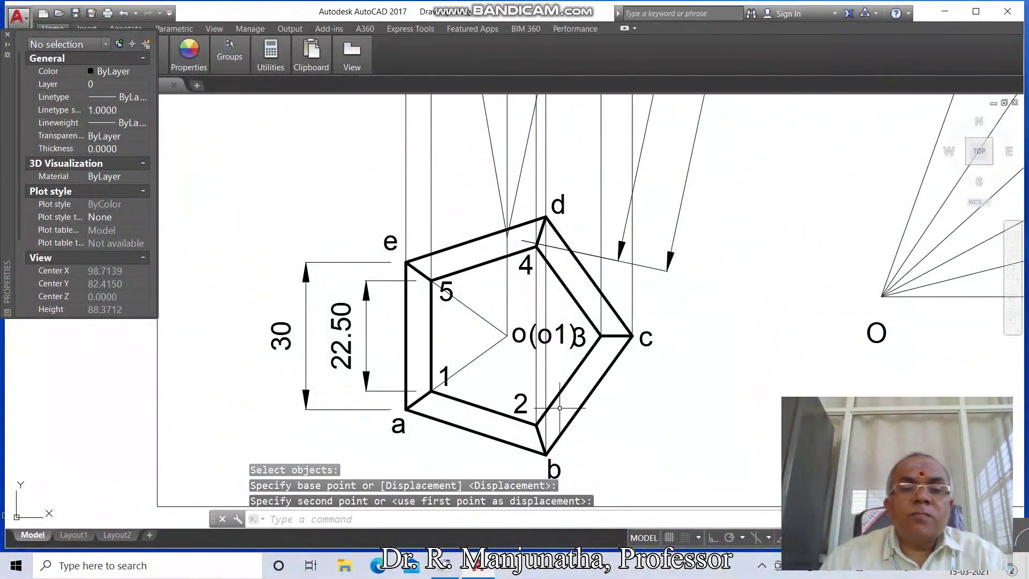
key("Return")
left_click(580, 338)
key("Return")
left_click(598, 348)
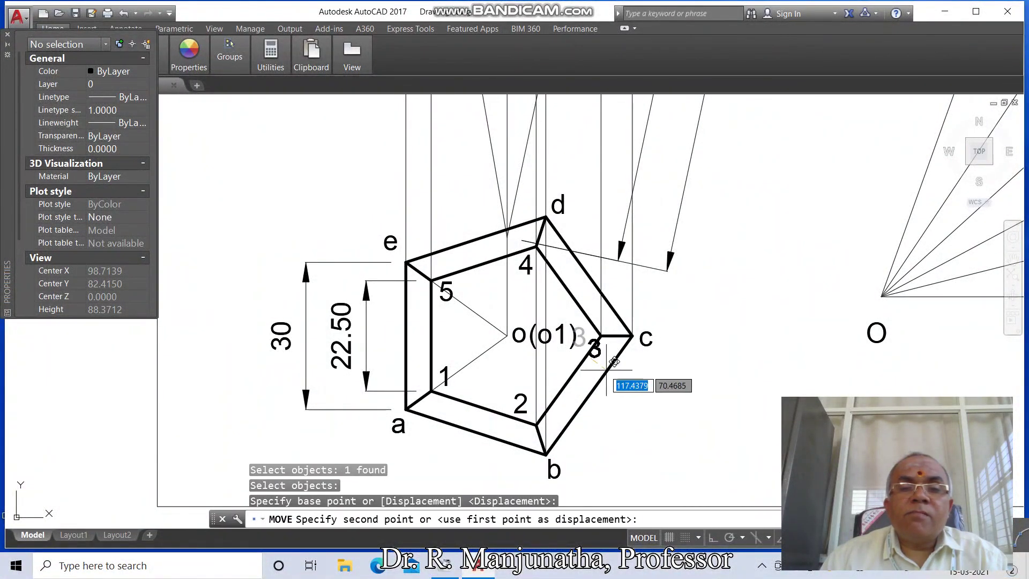
left_click(606, 350)
key("Return")
left_click(526, 265)
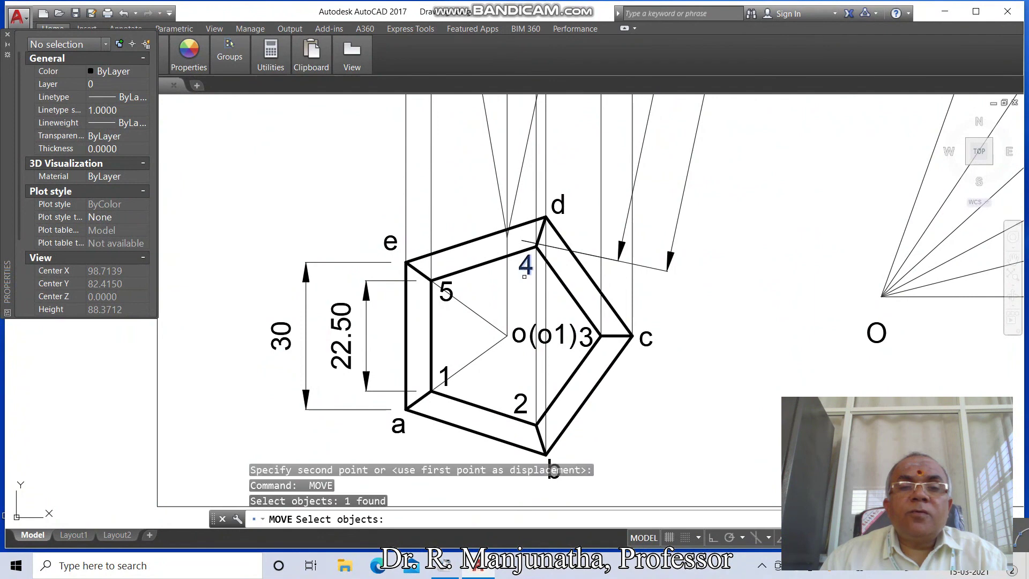
key("Return")
left_click(519, 320)
left_click(523, 321)
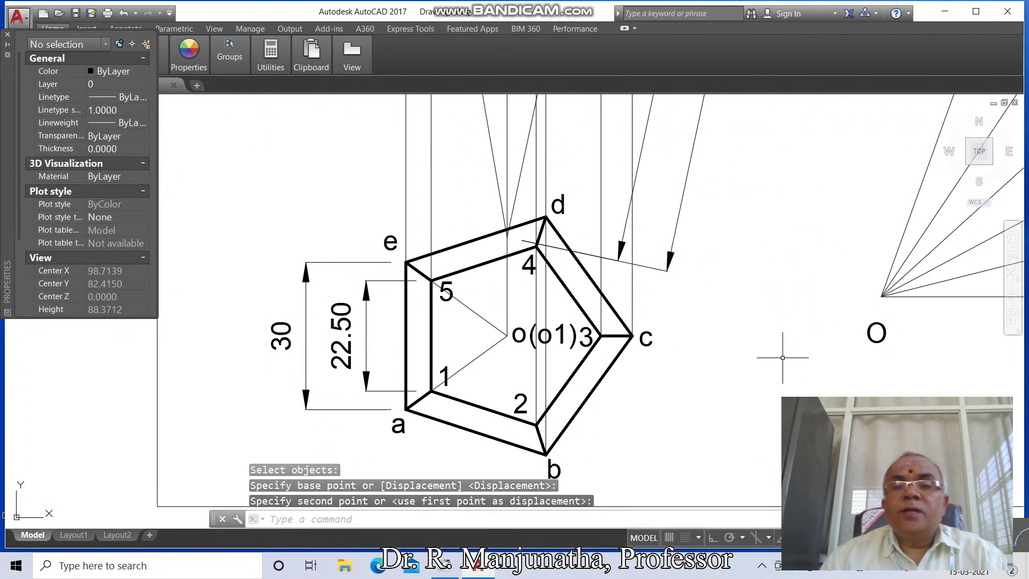
Zoom in on the development and views.
type("z")
key("Return")
type("p")
key("Return")
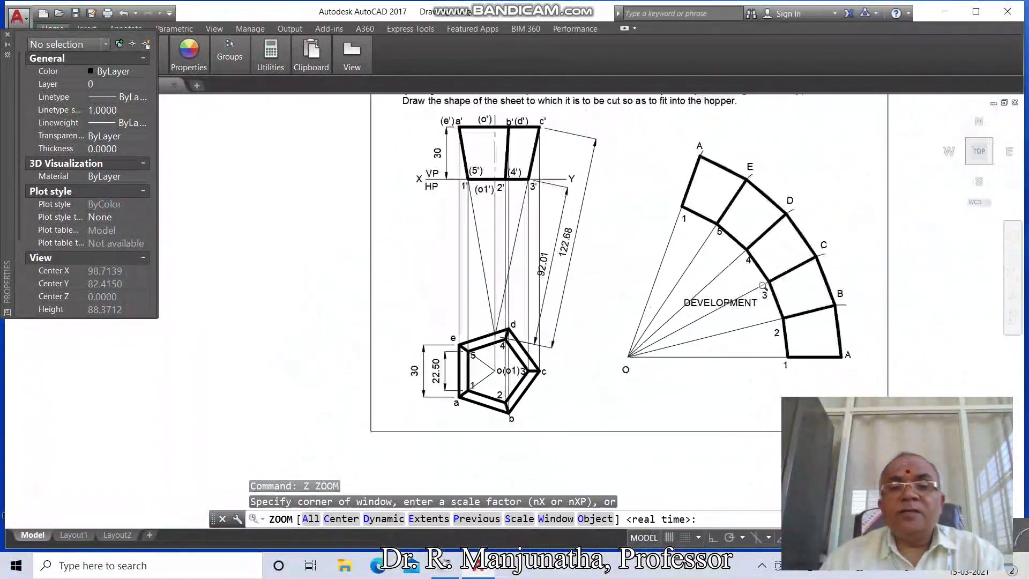
type("z")
key("Return")
type("w")
key("Return")
left_click(546, 219)
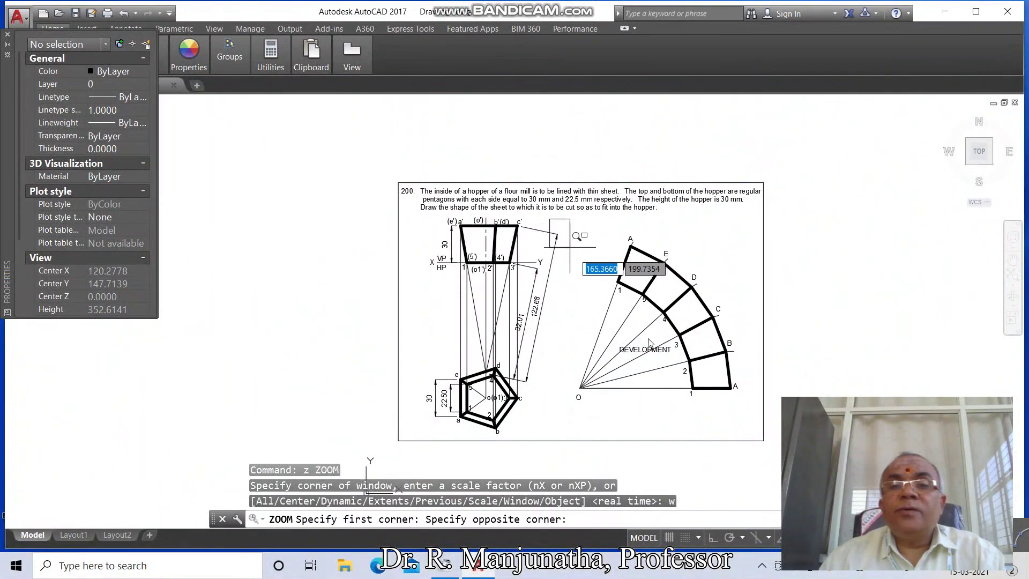
left_click(780, 430)
Attempt an aligned dimension on the B–A edge with text 30, then cancel it.
type("dimal")
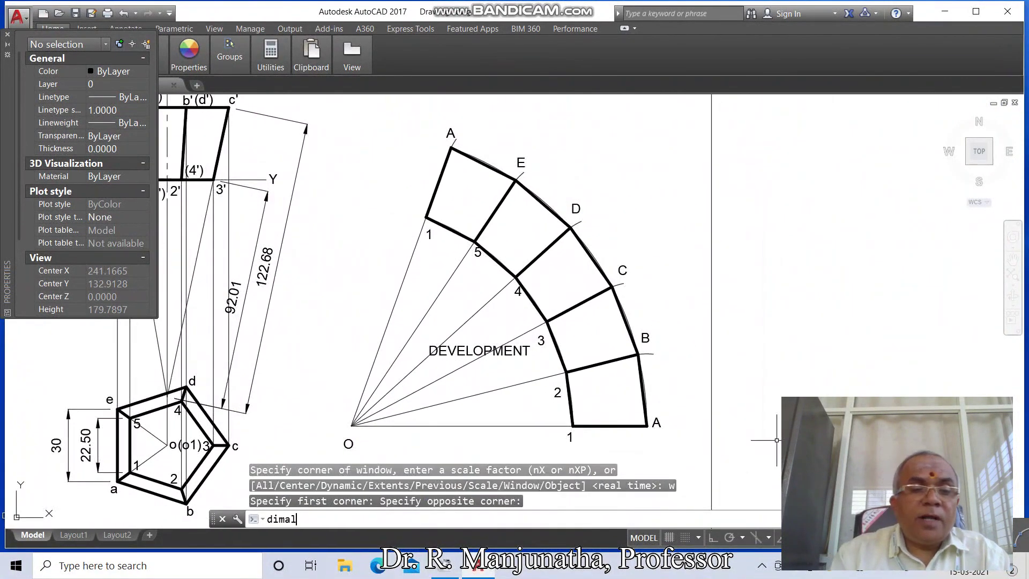
type("i")
key("Return")
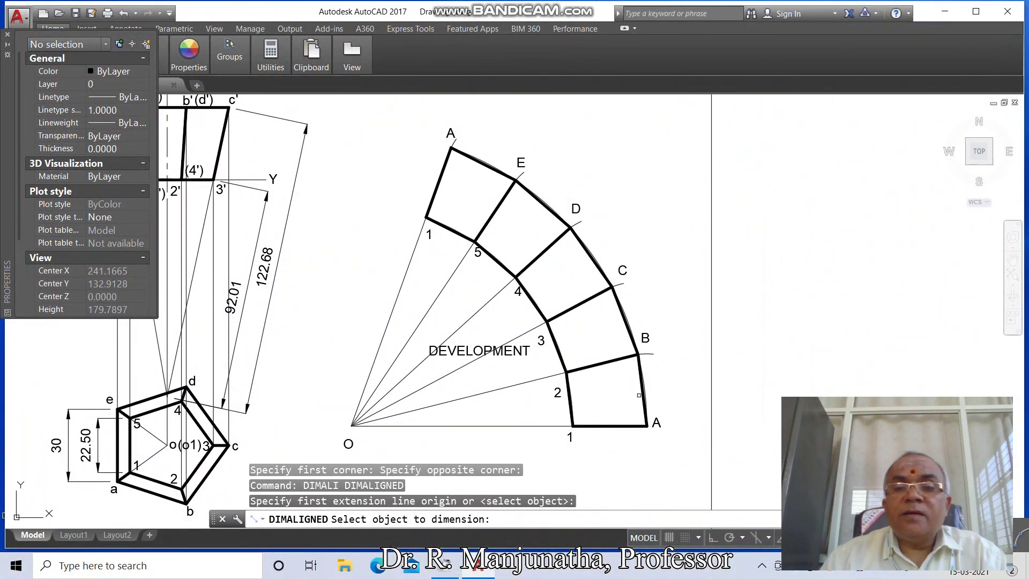
left_click(642, 397)
left_click(643, 397)
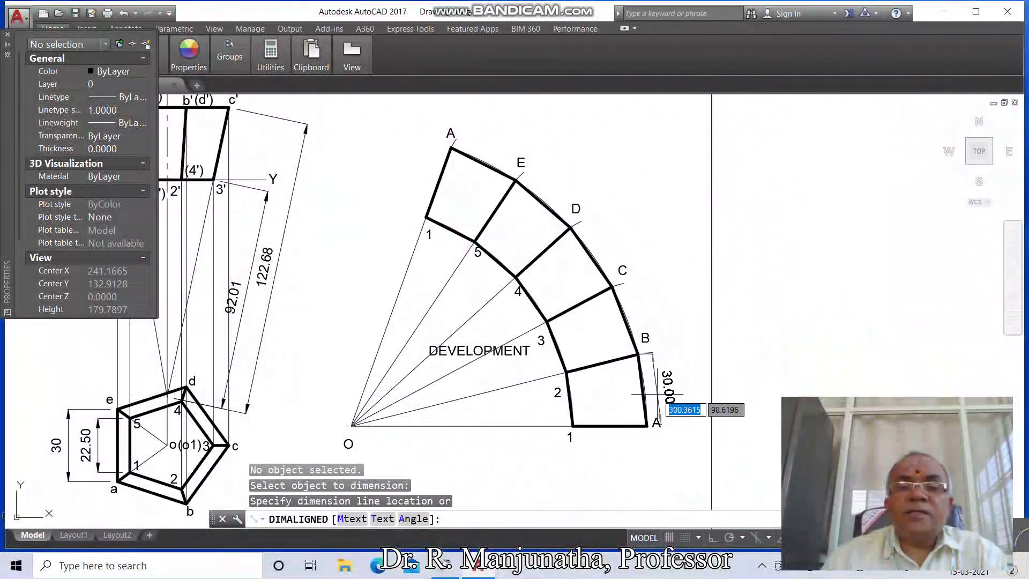
key("Return")
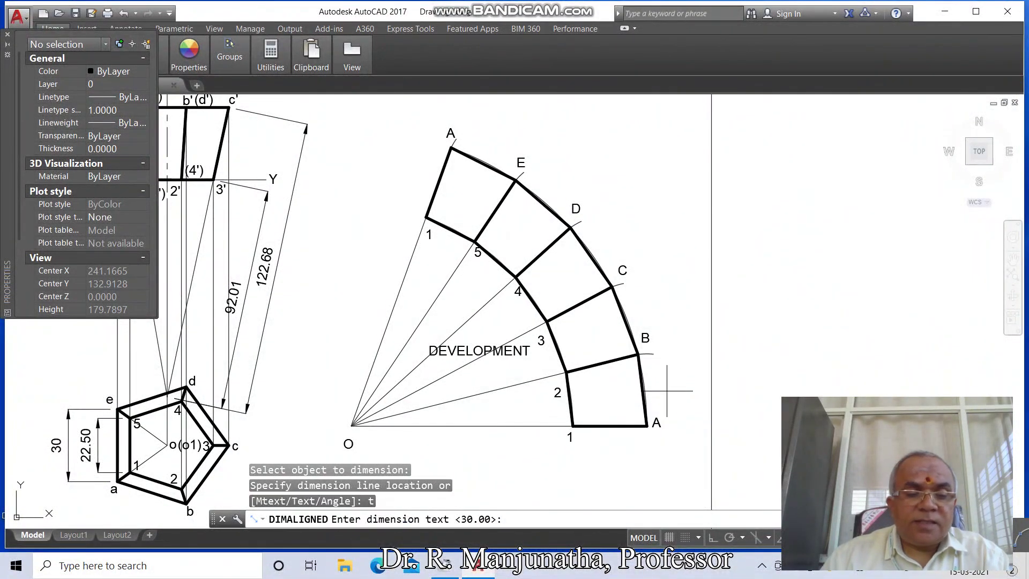
type("30")
key("Return")
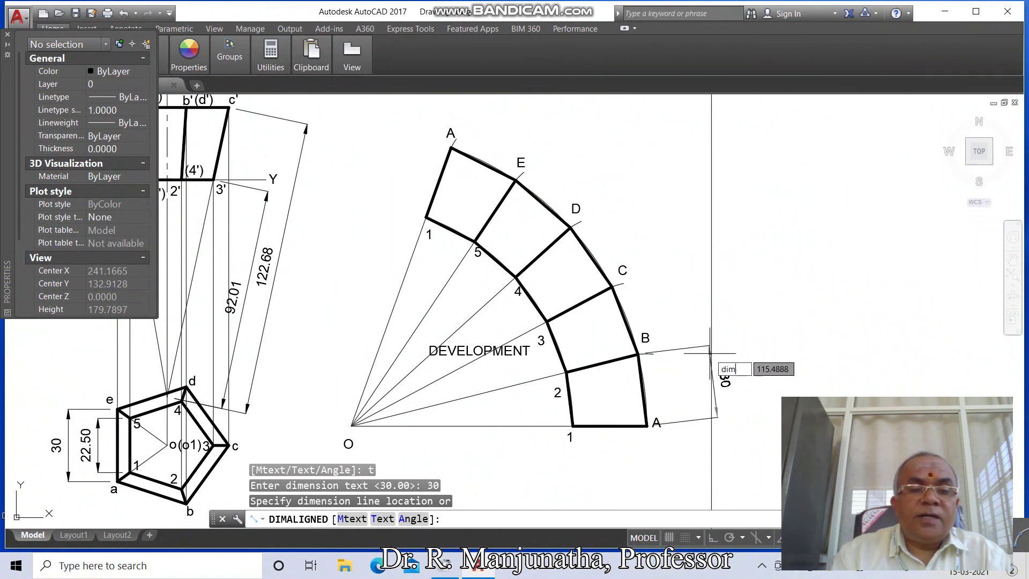
type("dim")
key("BackSpace")
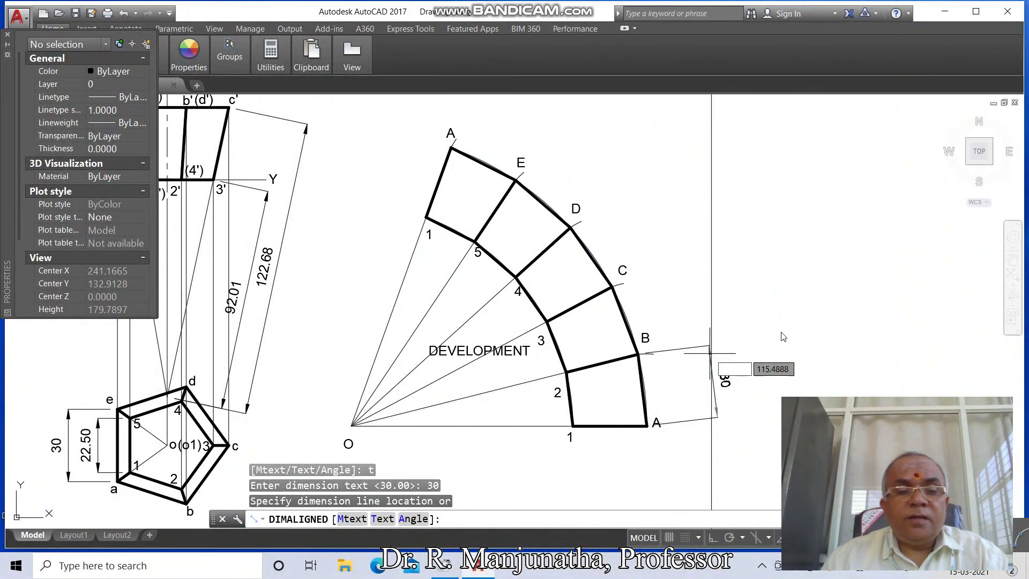
key("Escape")
Add an aligned dimension along the A–B edge with its text overridden to 30.
type("dimali")
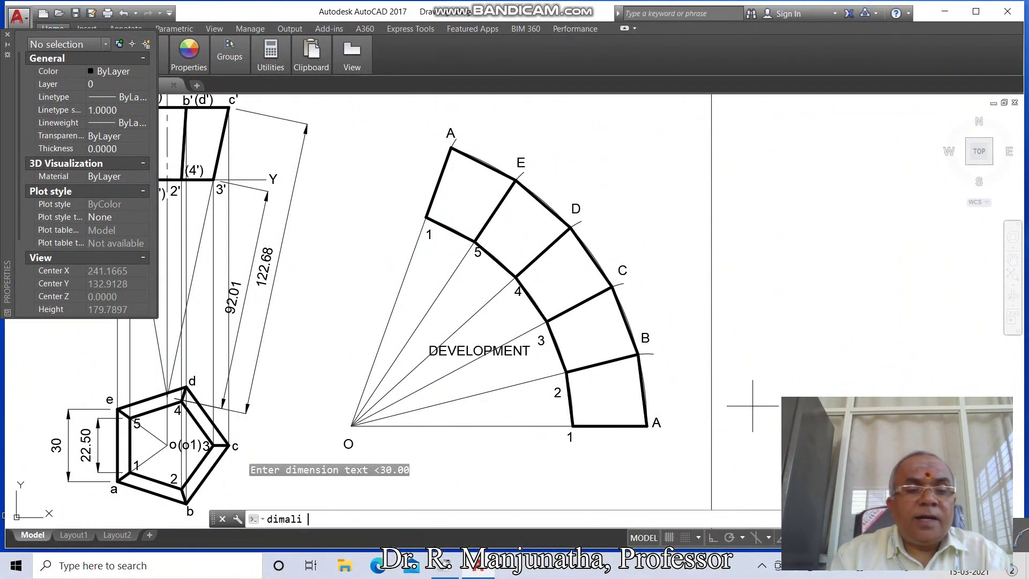
key("Return")
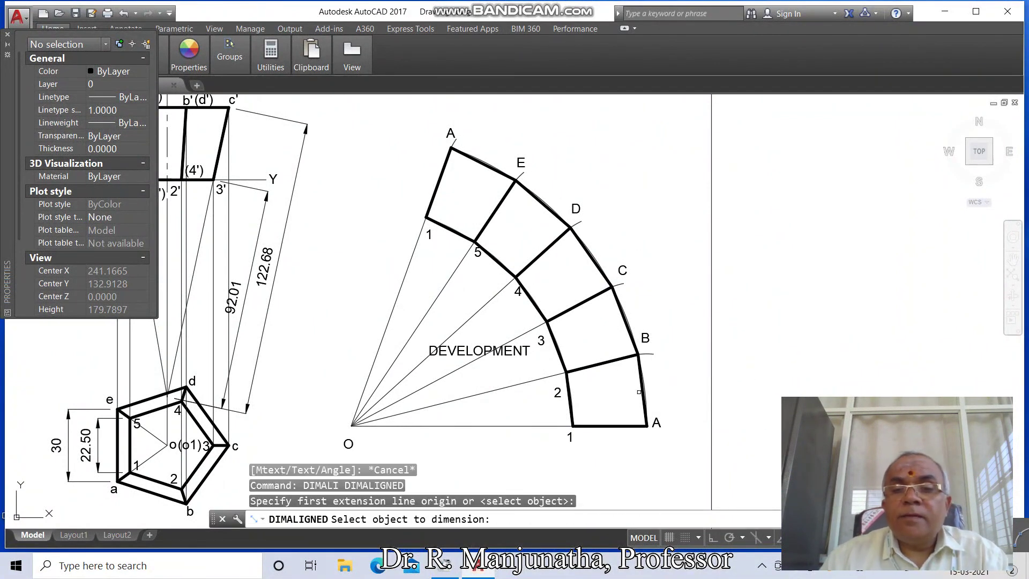
left_click(640, 392)
left_click(642, 393)
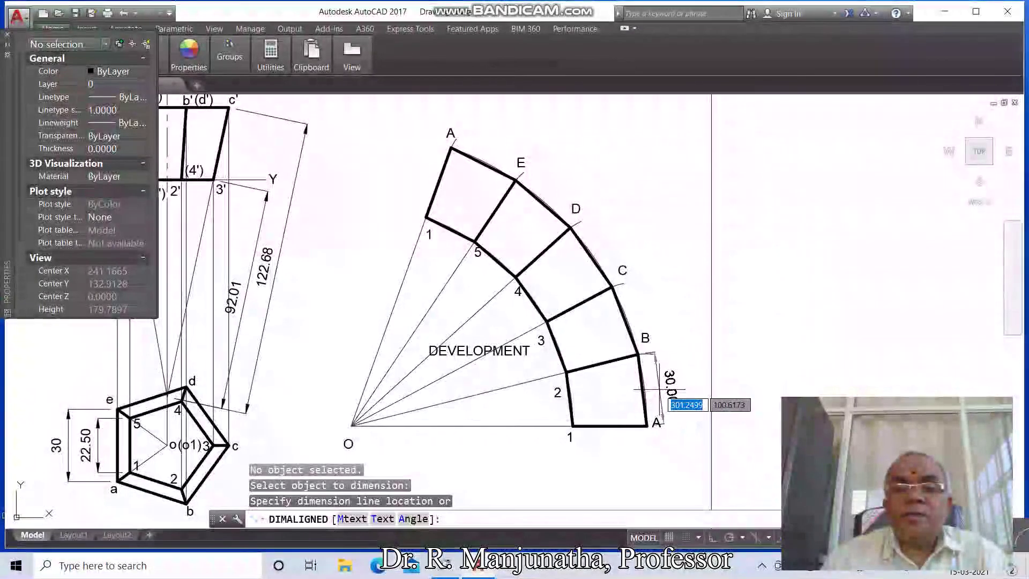
type("t")
key("Return")
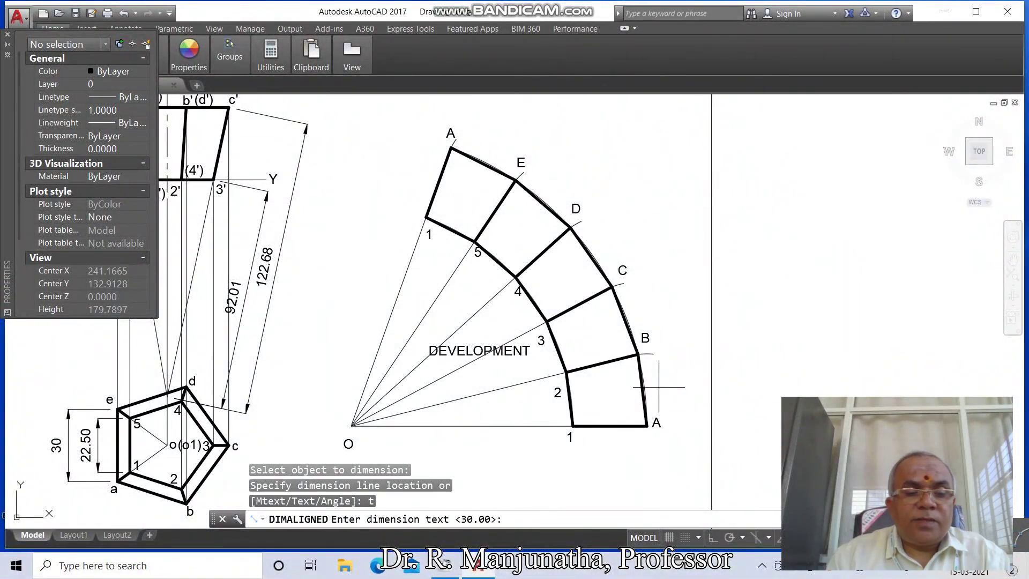
key("Return")
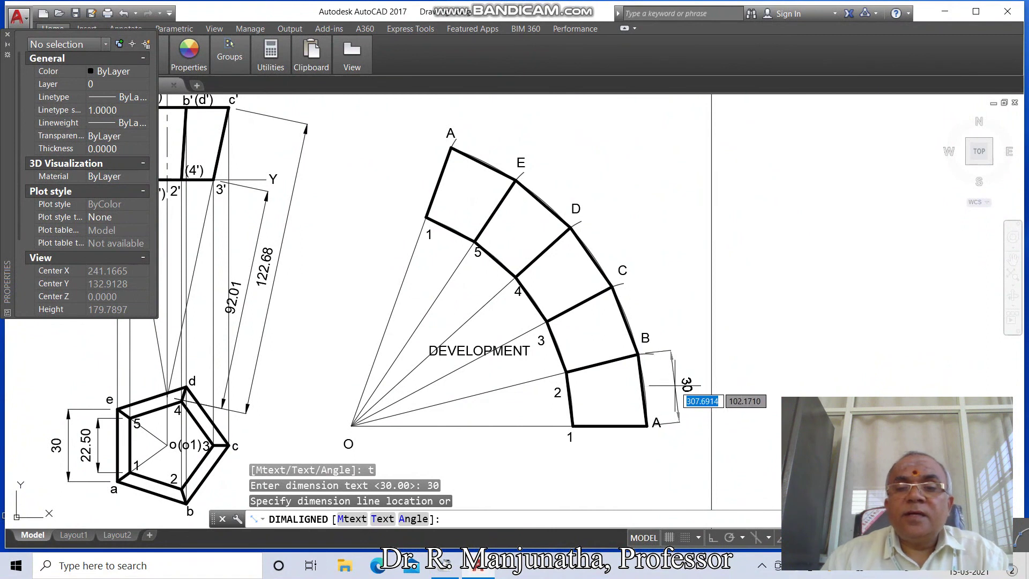
left_click(674, 385)
type("m")
key("Return")
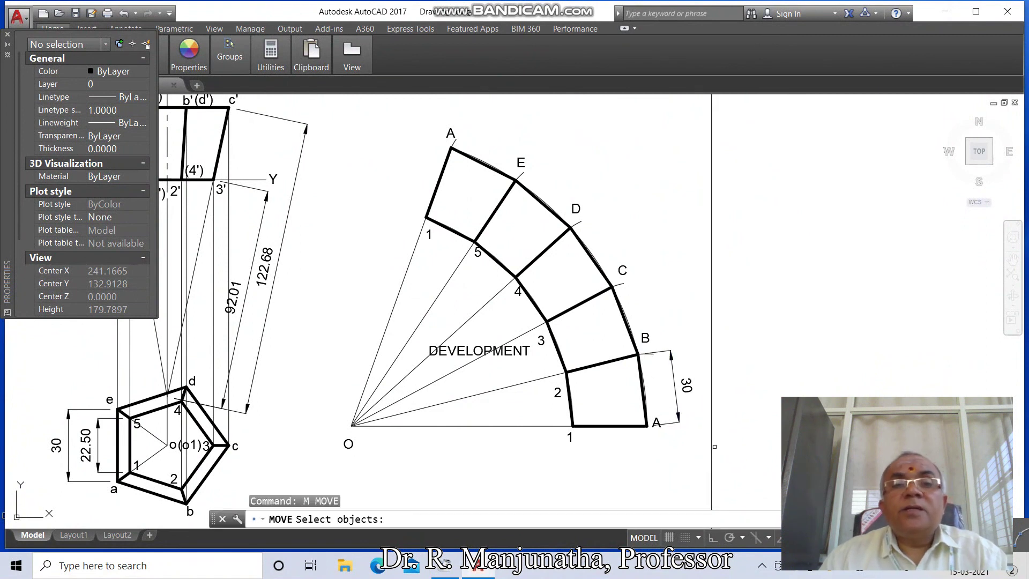
Move the bottom A, B and C labels slightly down-left beside their corners.
left_click(657, 423)
key("Return")
left_click(705, 438)
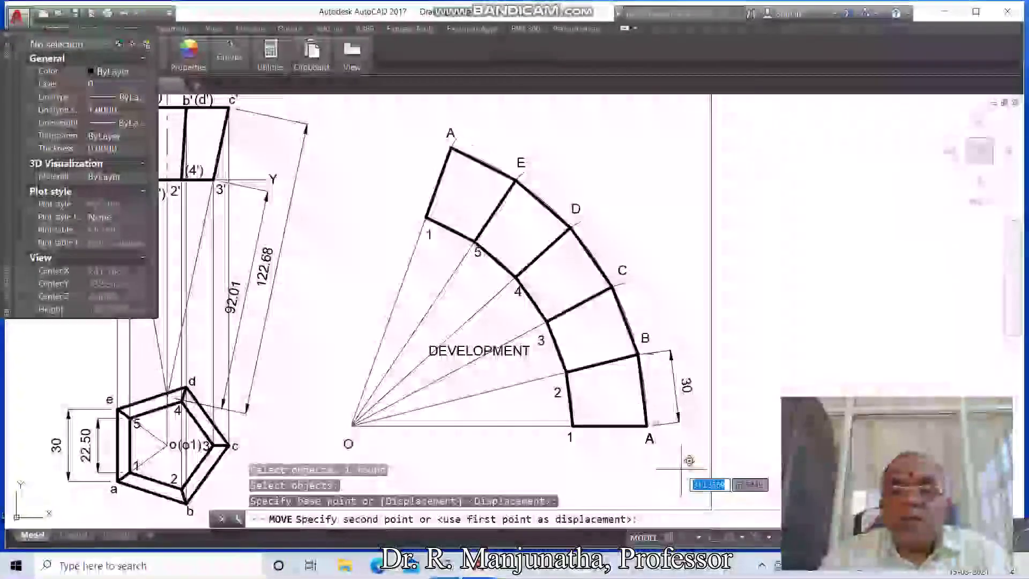
left_click(697, 453)
key("Return")
left_click(647, 338)
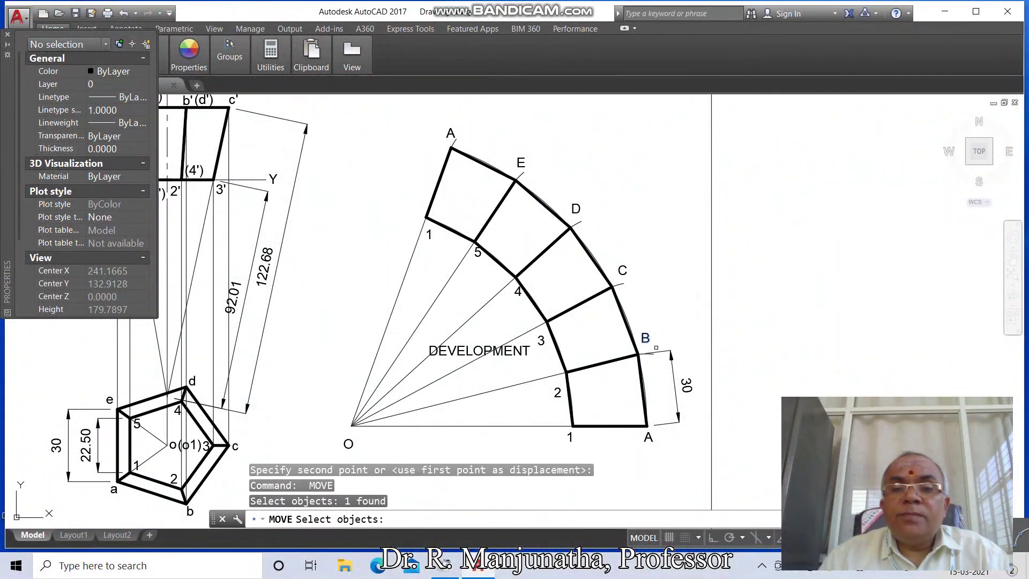
key("Return")
left_click(678, 333)
left_click(676, 340)
key("Return")
left_click(623, 271)
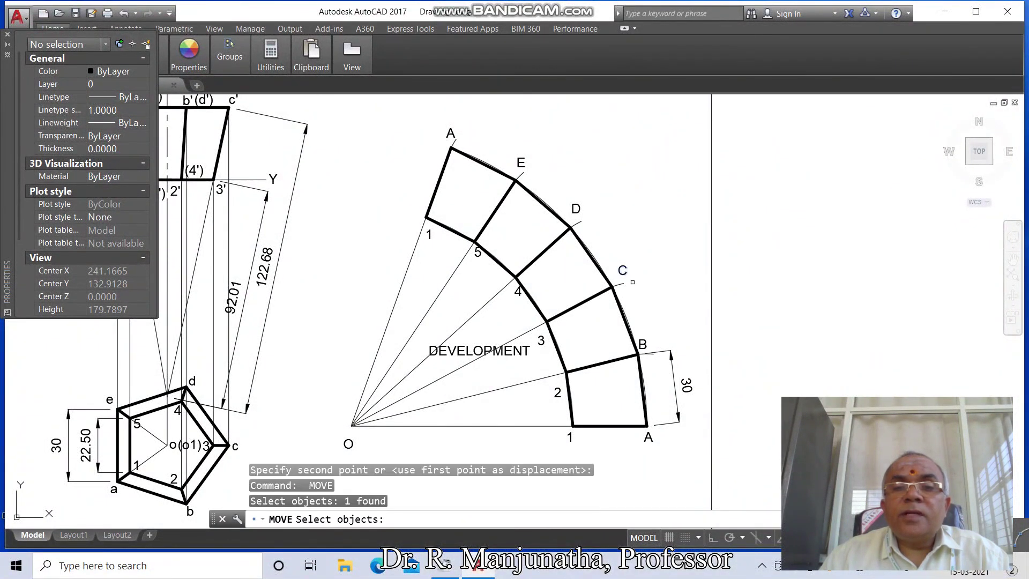
key("Return")
left_click(648, 293)
left_click(642, 299)
Move the D, E and top A labels slightly down-left beside their corners.
key("Return")
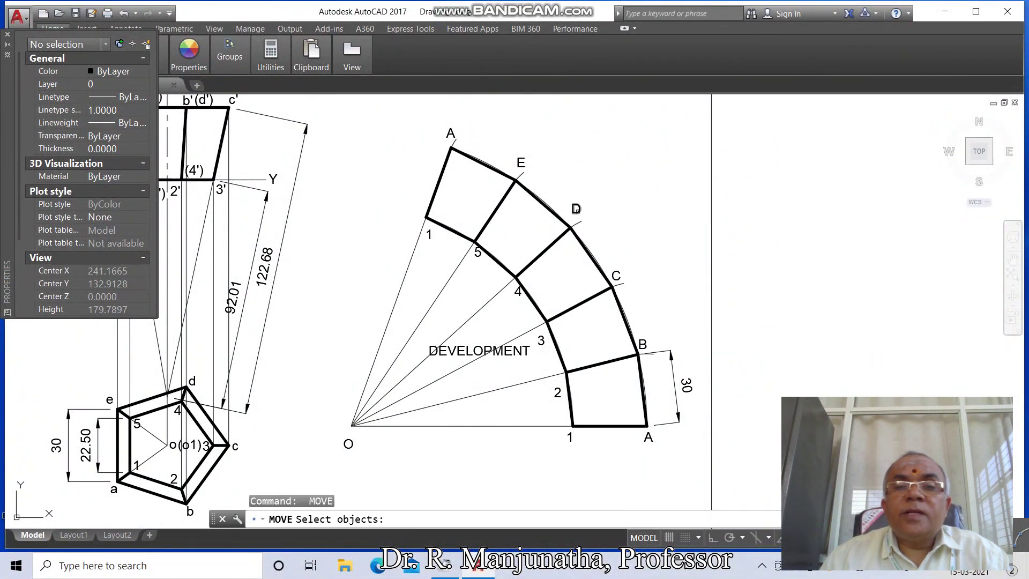
left_click(576, 209)
key("Return")
left_click(611, 231)
left_click(608, 238)
key("Return")
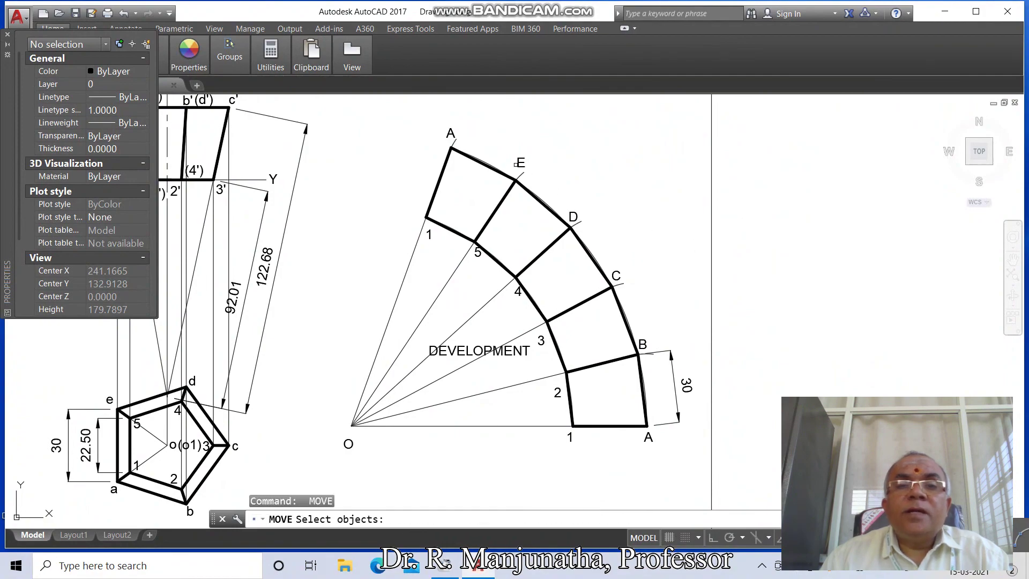
double_click(516, 165)
left_click(541, 172)
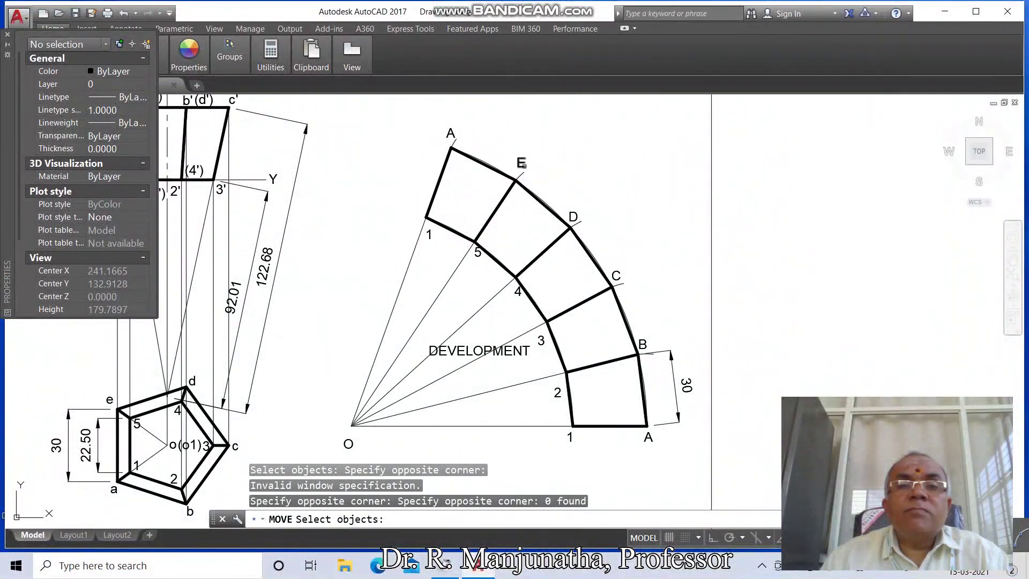
left_click(521, 163)
key("Return")
left_click(560, 176)
left_click(554, 182)
key("Return")
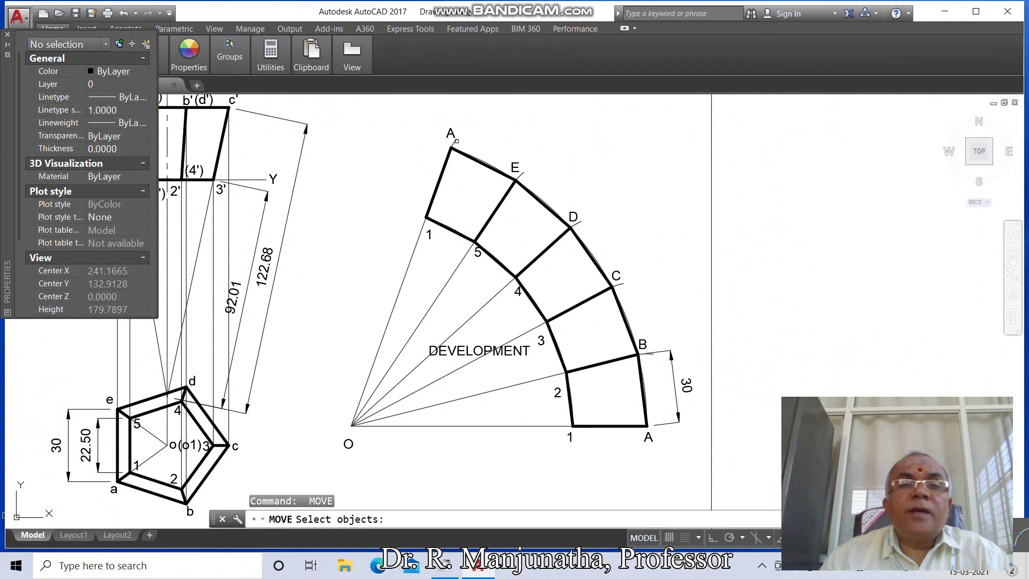
left_click(452, 134)
key("Return")
left_click(482, 145)
left_click(474, 151)
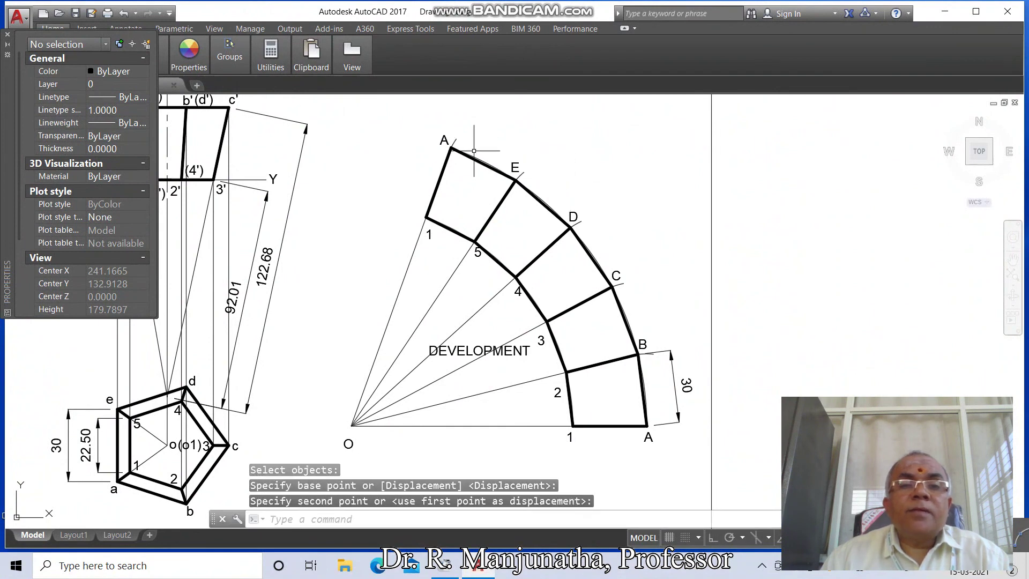
Add a 22.50 aligned dimension on edge 1-5 inside the top panel.
type("dimali")
key("Return")
key("Return")
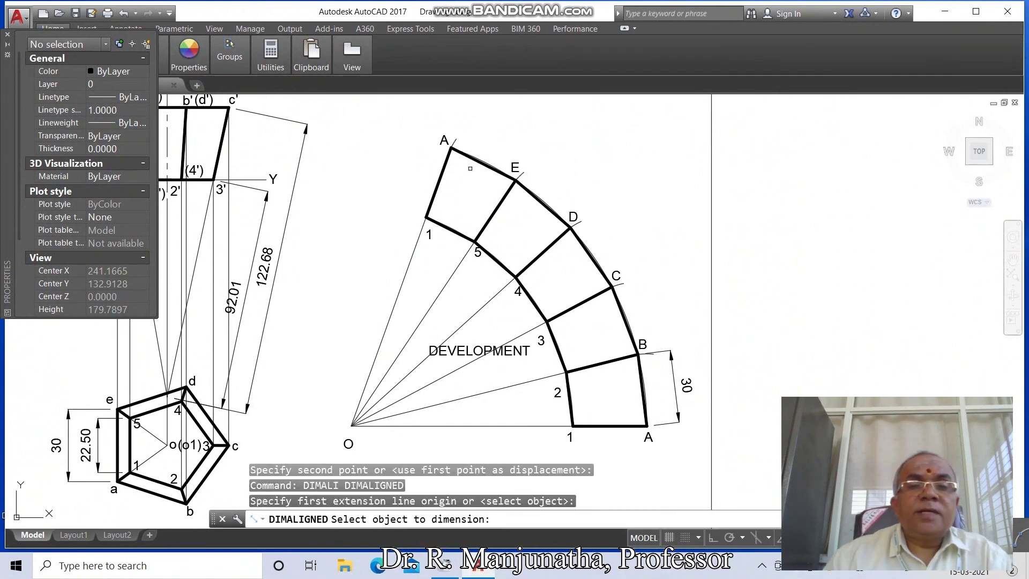
left_click(445, 229)
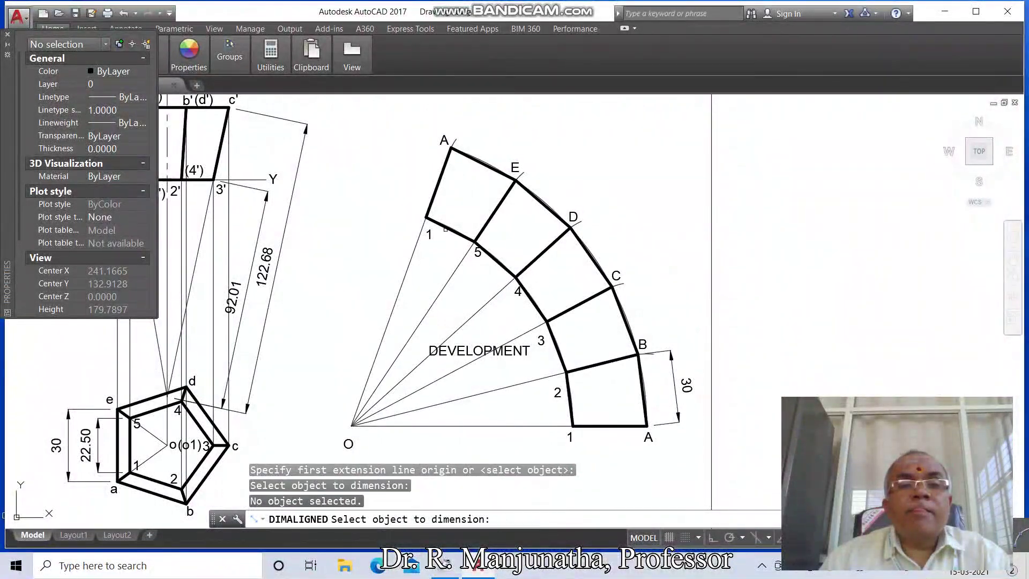
left_click(445, 228)
left_click(446, 228)
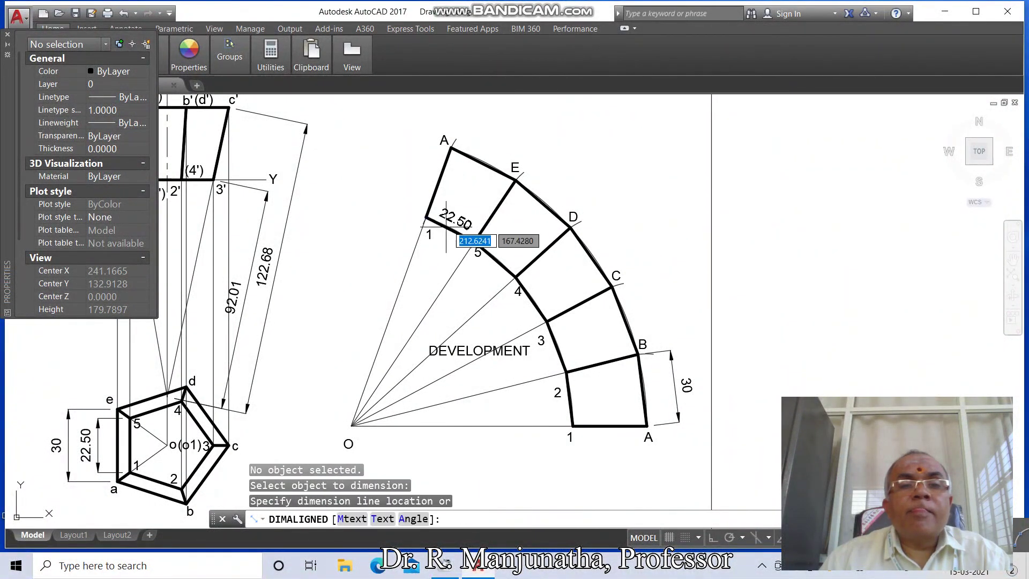
left_click(458, 217)
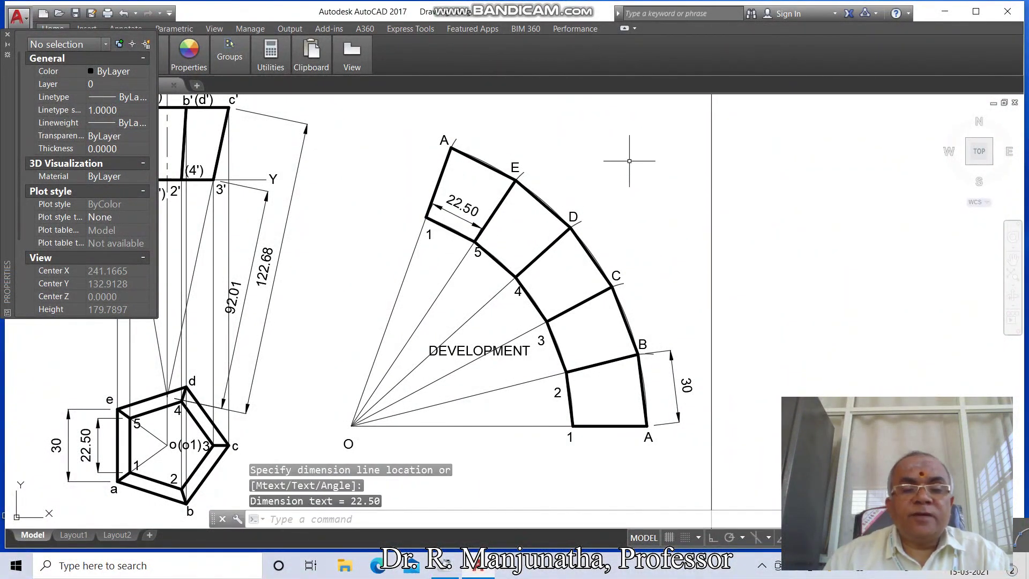
Move the top number labels 1, 5 and 4 beside their corners.
type("m")
key("Return")
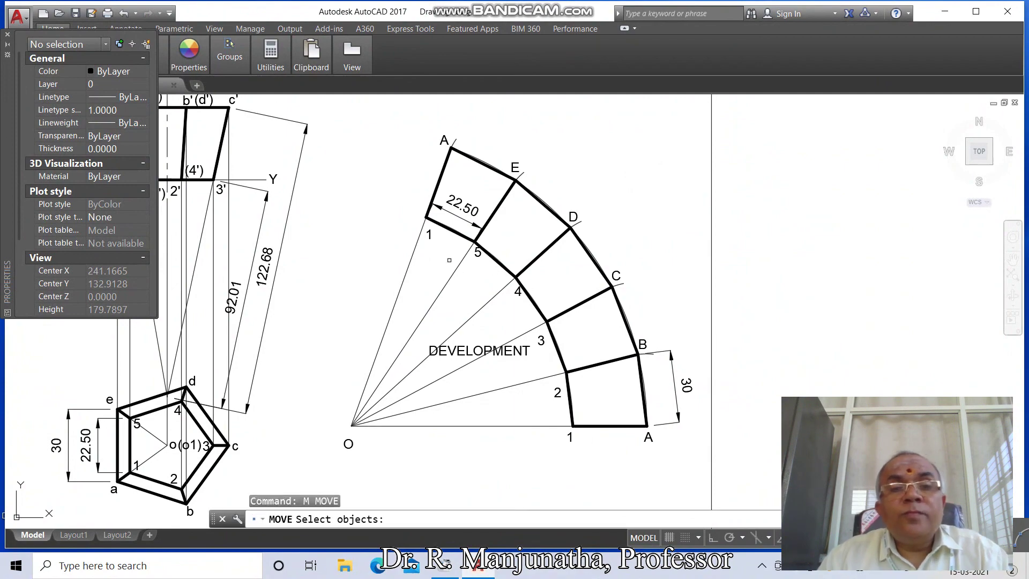
left_click(429, 235)
key("Return")
left_click(440, 273)
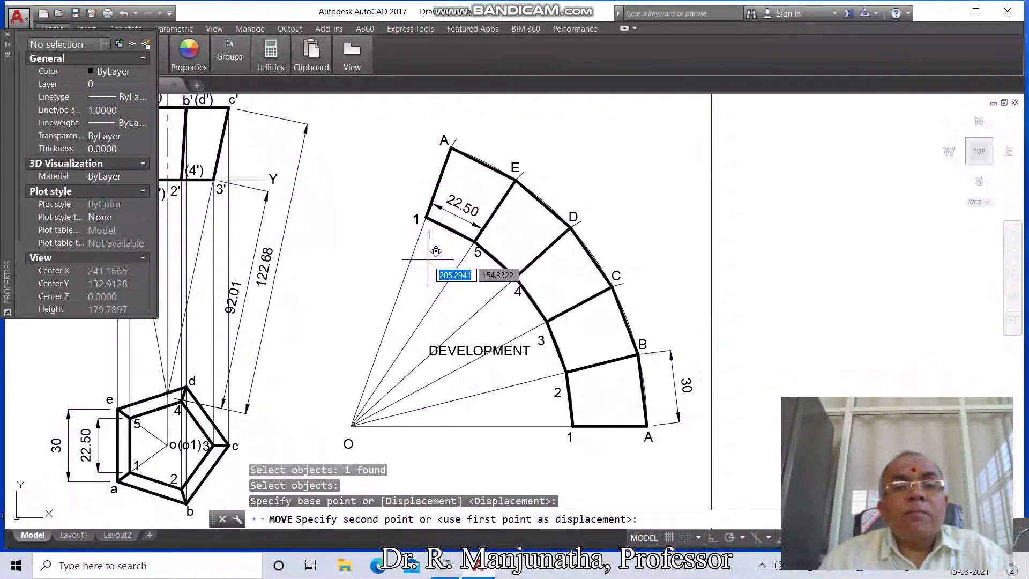
left_click(436, 251)
key("Return")
left_click(476, 254)
key("Return")
left_click(477, 255)
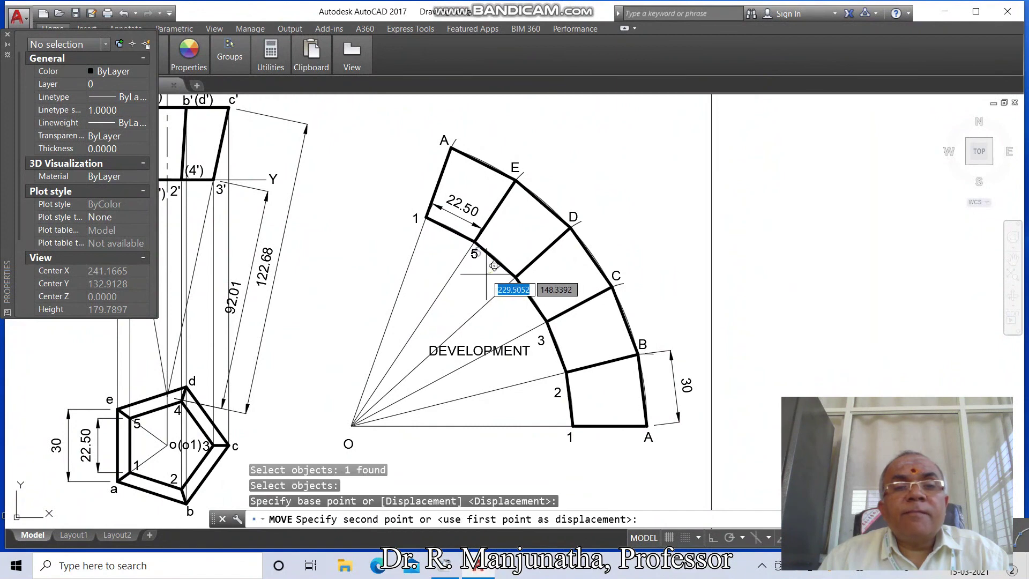
left_click(474, 255)
key("Return")
left_click(518, 291)
key("Return")
left_click(518, 293)
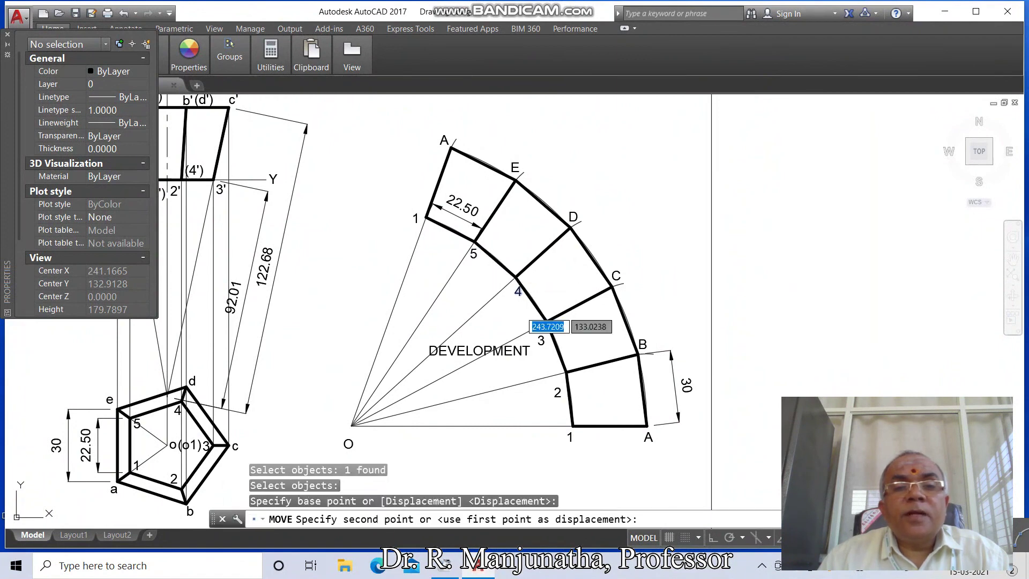
left_click(524, 301)
Shift the DEVELOPMENT title left inside the fan and reposition labels 3 and 2.
key("Return")
left_click(461, 352)
key("Return")
left_click(461, 367)
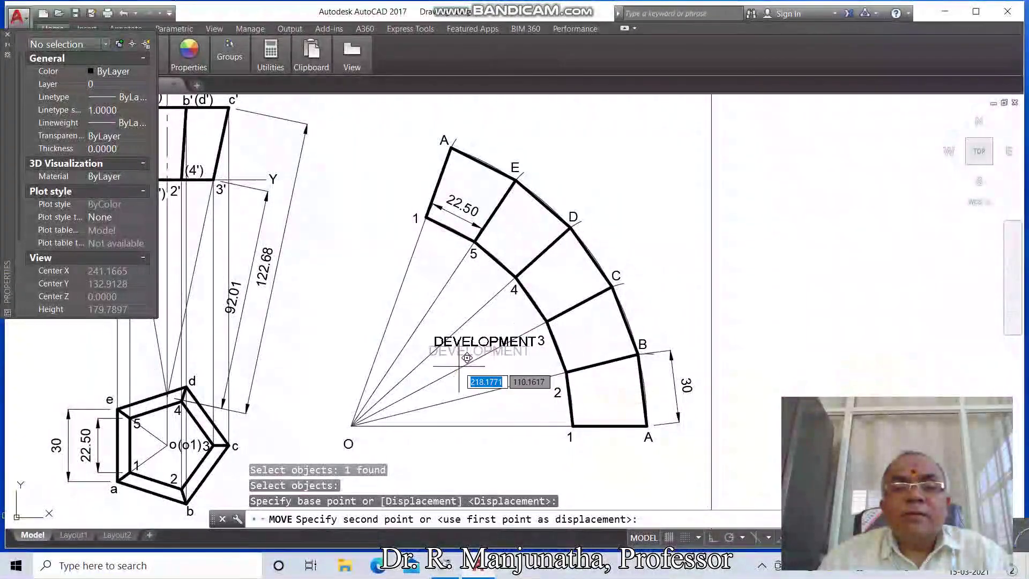
left_click(446, 352)
key("Return")
left_click(541, 348)
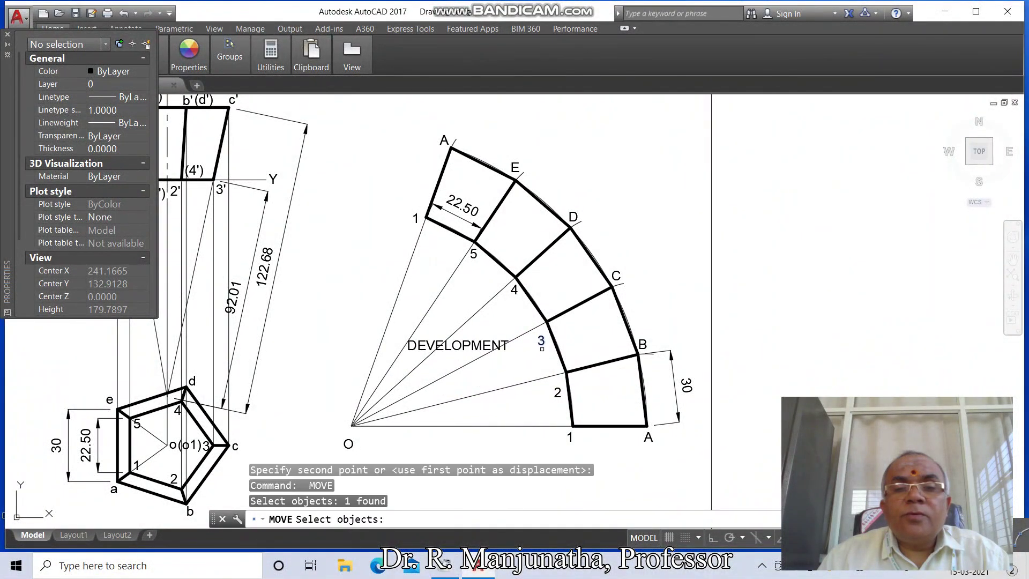
key("Return")
left_click(539, 371)
left_click(541, 369)
key("Return")
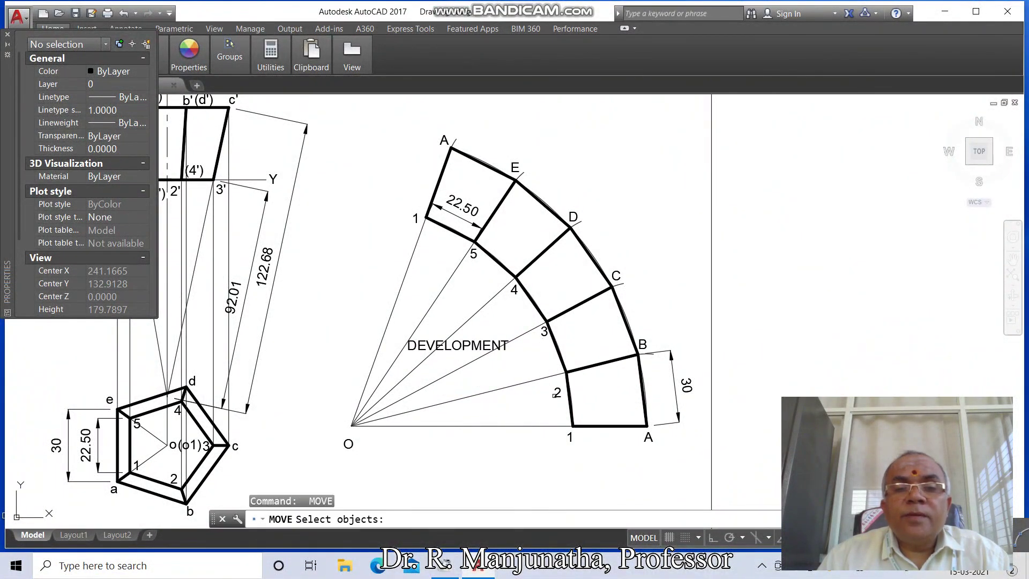
left_click(555, 395)
key("Return")
left_click(555, 396)
left_click(557, 386)
Place the bottom label 1 left of its corner and label O beside the fan apex.
key("Return")
left_click(565, 436)
key("Return")
left_click(612, 433)
left_click(612, 429)
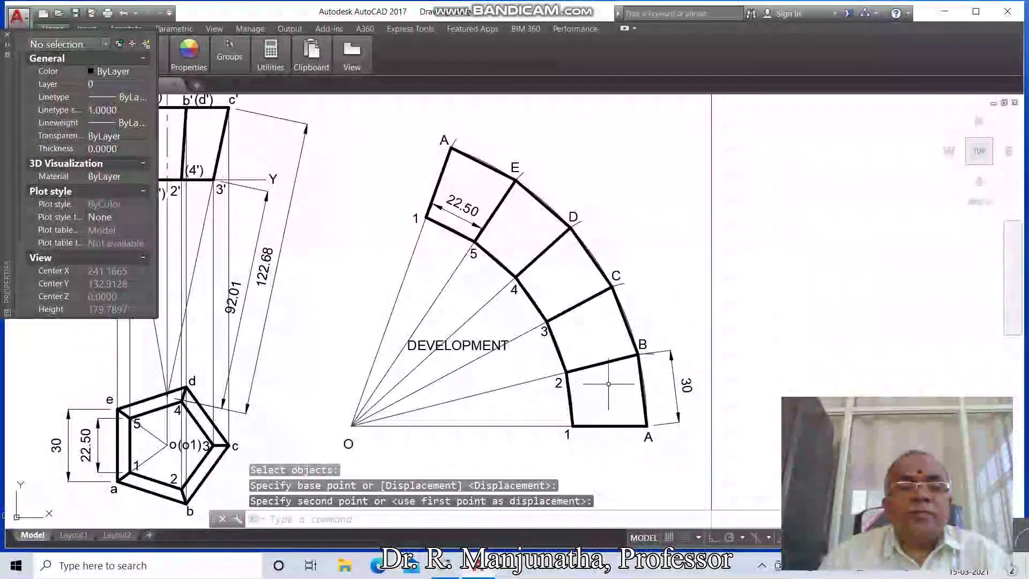
key("Return")
left_click(352, 439)
key("Return")
left_click(421, 432)
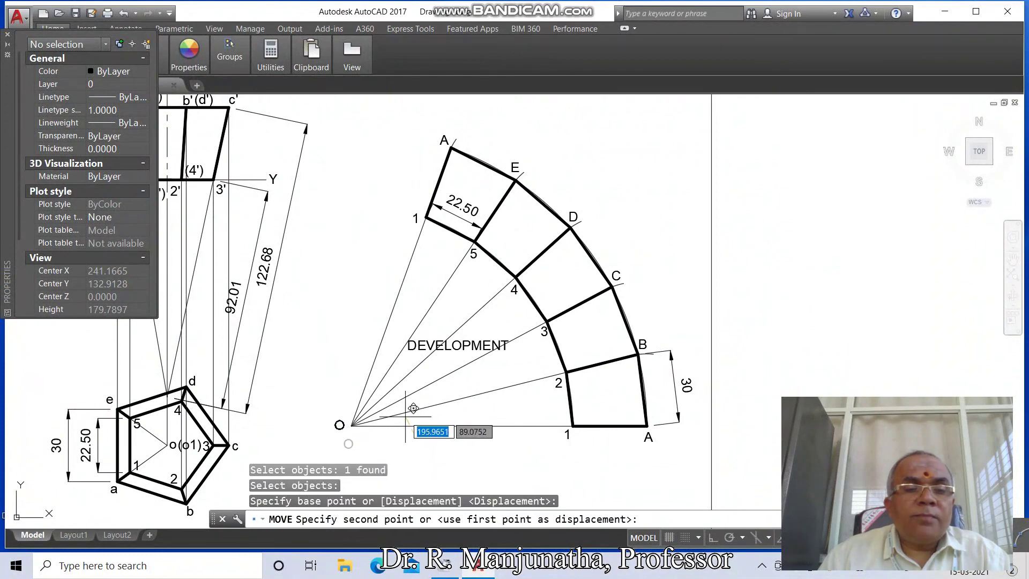
left_click(411, 411)
type("z")
key("Return")
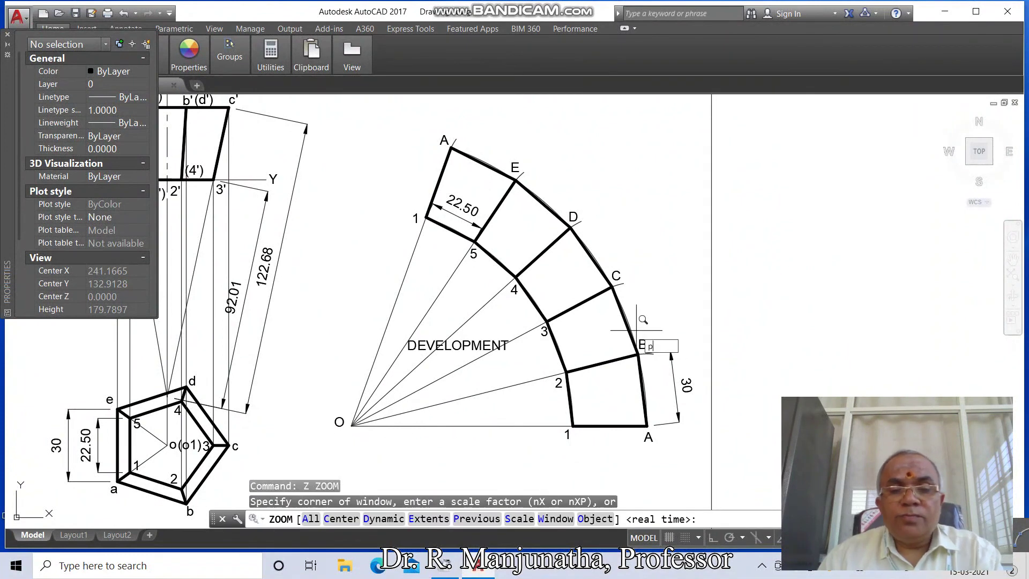
Return to the previous view and add the 92.01 horizontal dimension from O to 1.
type("p")
key("Return")
type("dim")
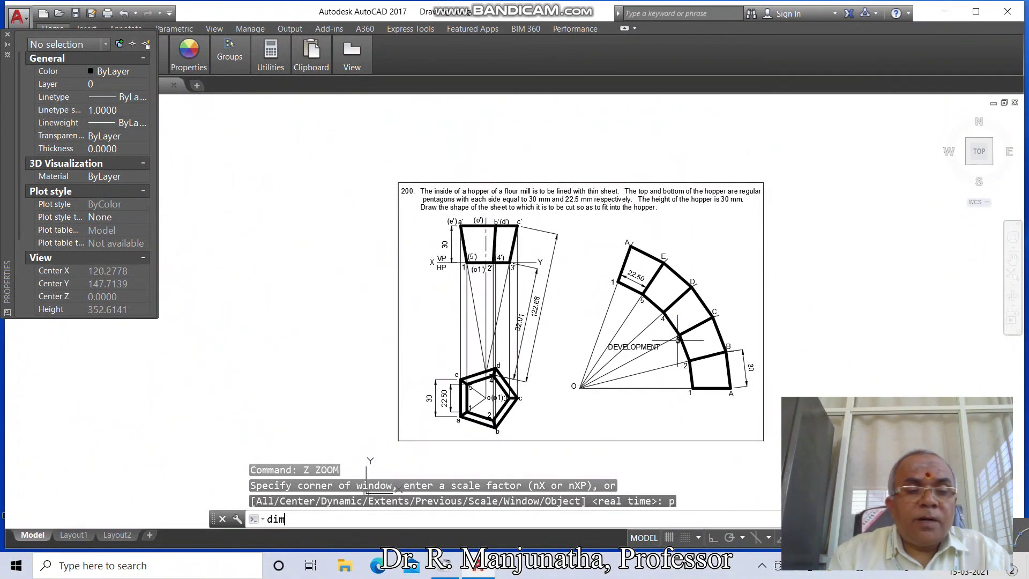
key("Return")
key("Return")
key("Escape")
type("d")
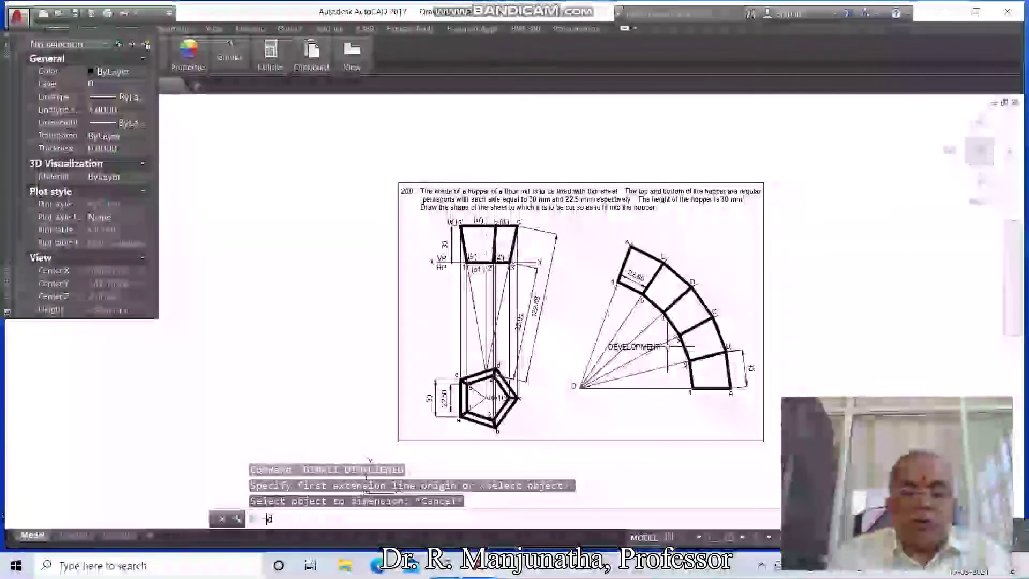
type("imhor")
key("Return")
type("r")
key("Return")
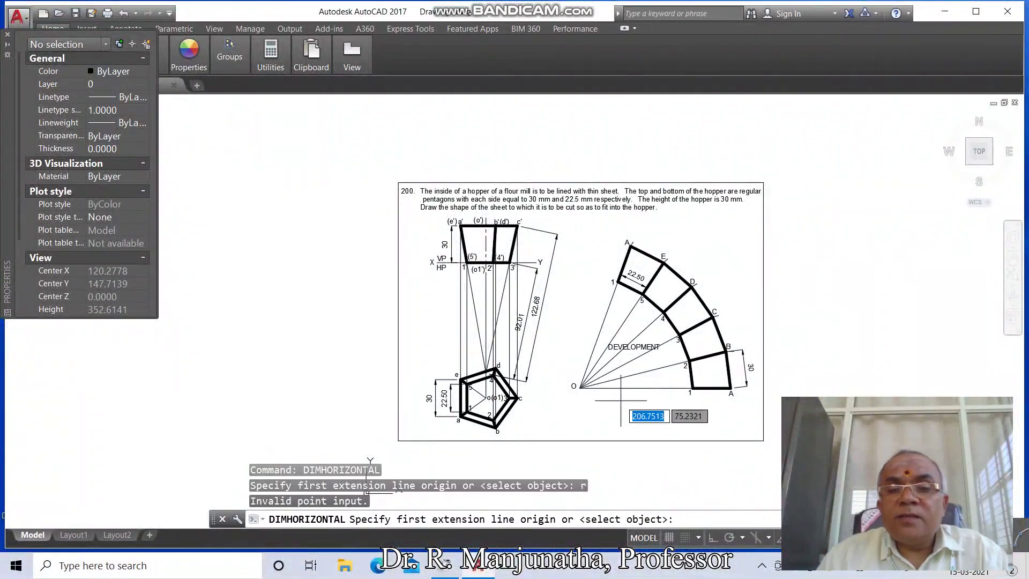
key("Return")
left_click(626, 389)
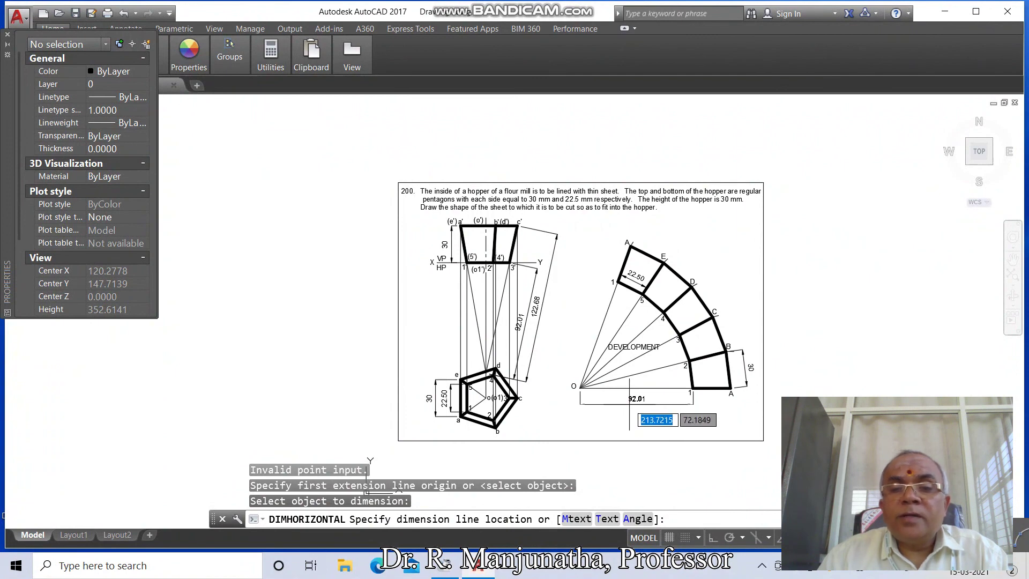
left_click(630, 404)
Add the 122.68 horizontal dimension from apex O to corner A using intersection snaps.
type("dimho")
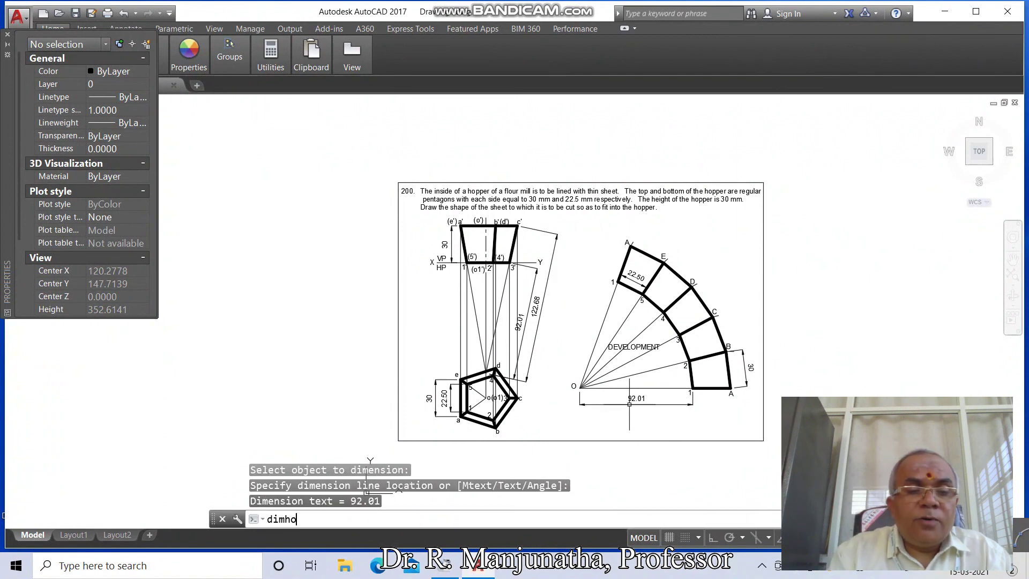
type("or")
key("Return")
key("Escape")
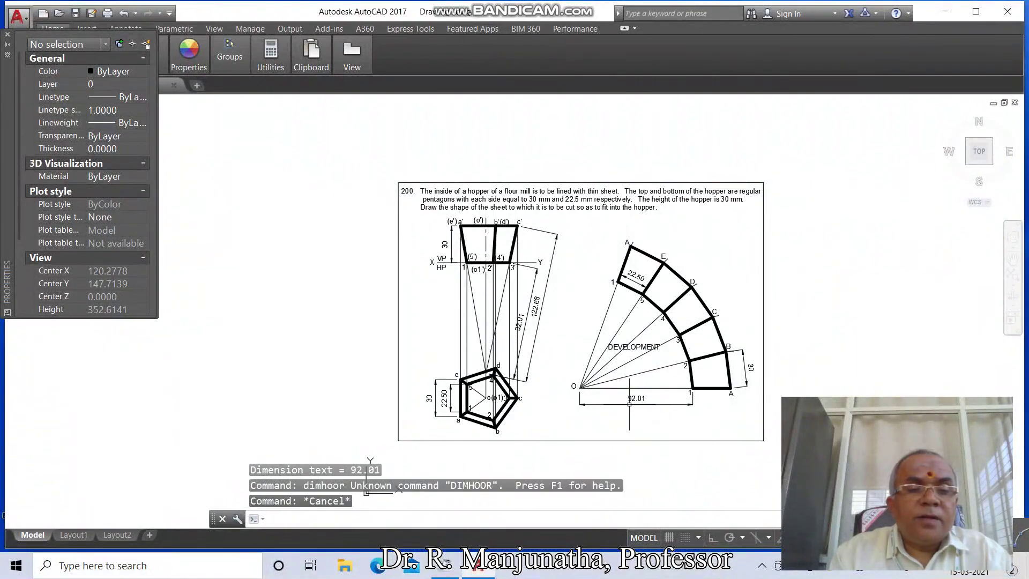
type("dimhor")
key("Return")
type("int")
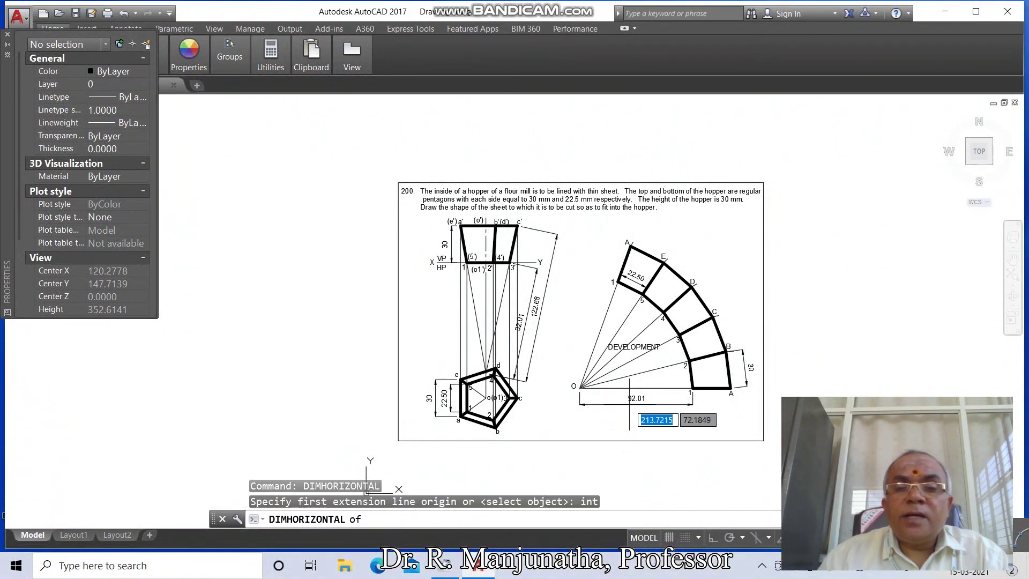
key("Return")
left_click(580, 387)
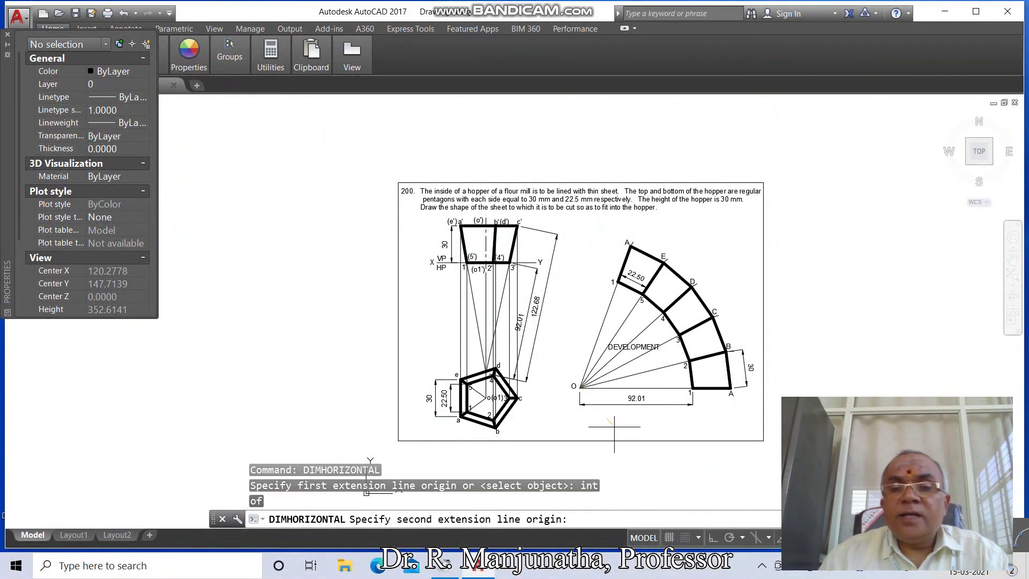
type("int")
key("Return")
left_click(730, 387)
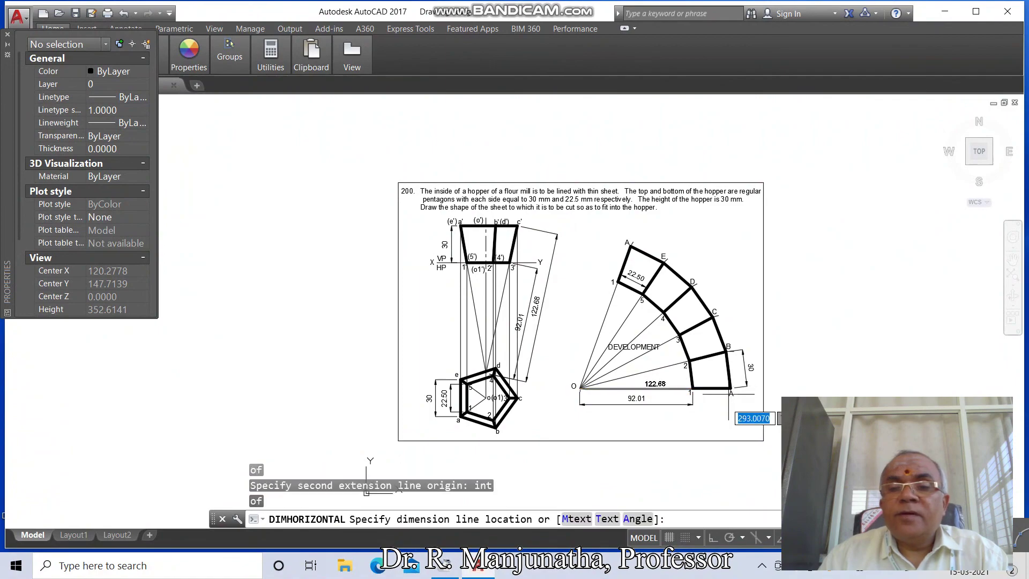
left_click(718, 423)
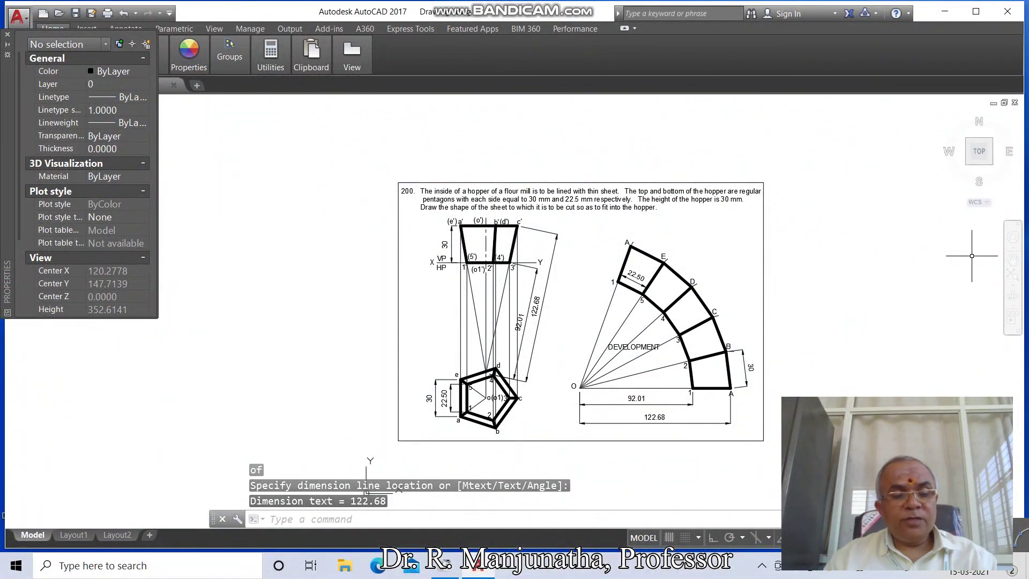
Zoom the window onto the hopper problem, close Properties, and start saving.
type("z")
key("Return")
type("w")
key("Return")
left_click(374, 198)
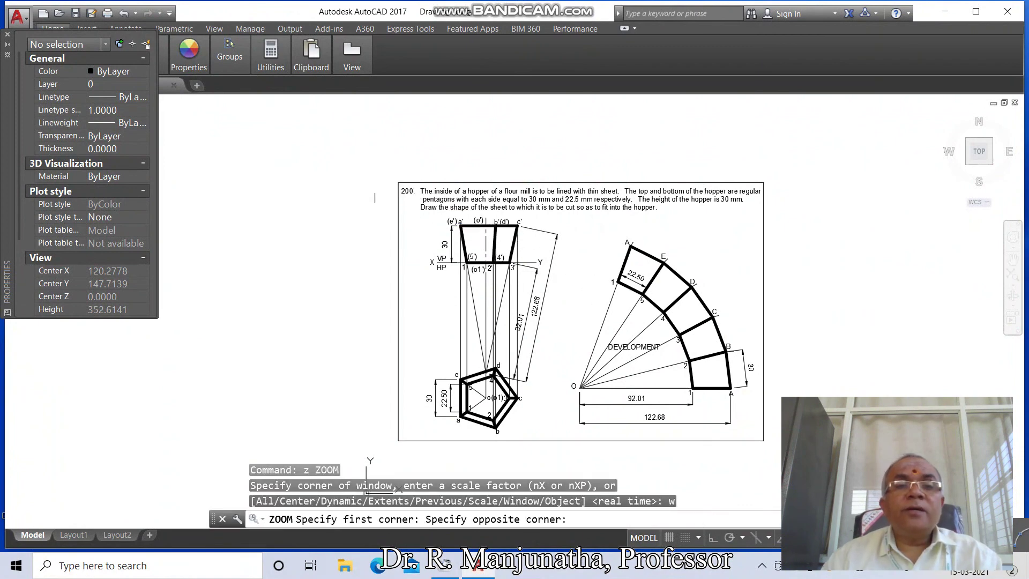
left_click(782, 486)
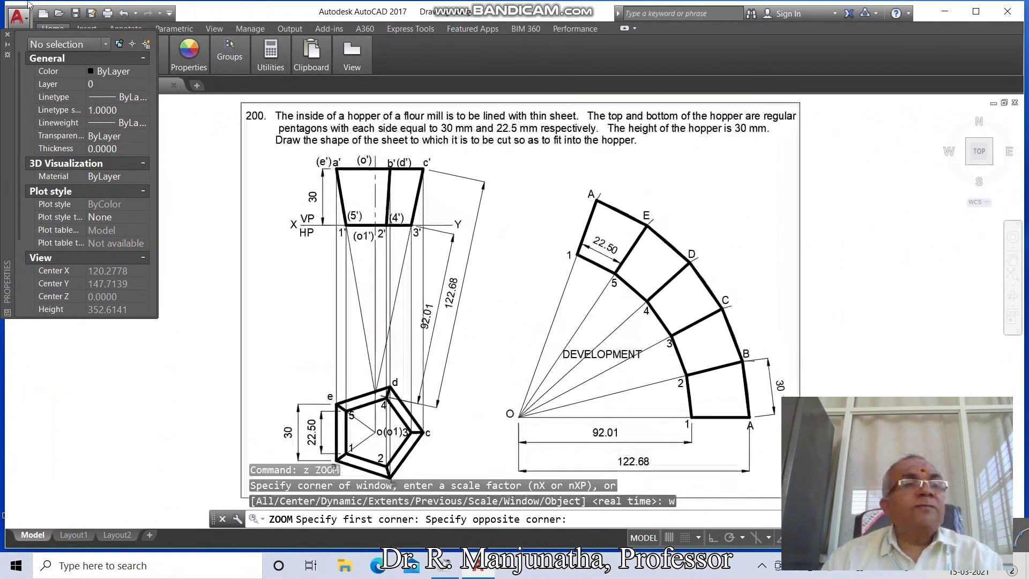
left_click(7, 35)
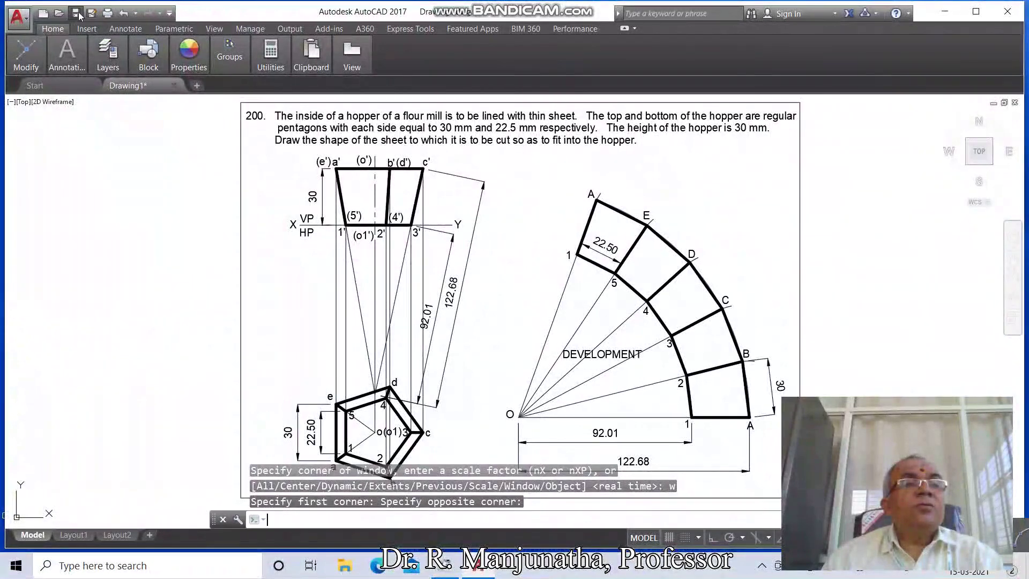
left_click(76, 13)
Save the drawing as P200 in E:\AUTOCAD CAED\DEV. DRAWING.
left_click(547, 141)
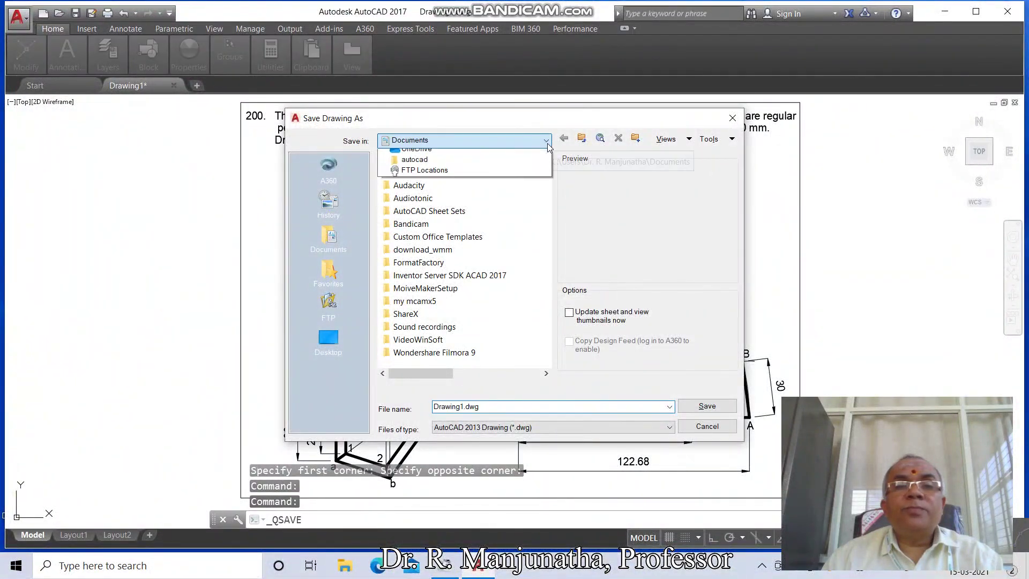
left_click(466, 228)
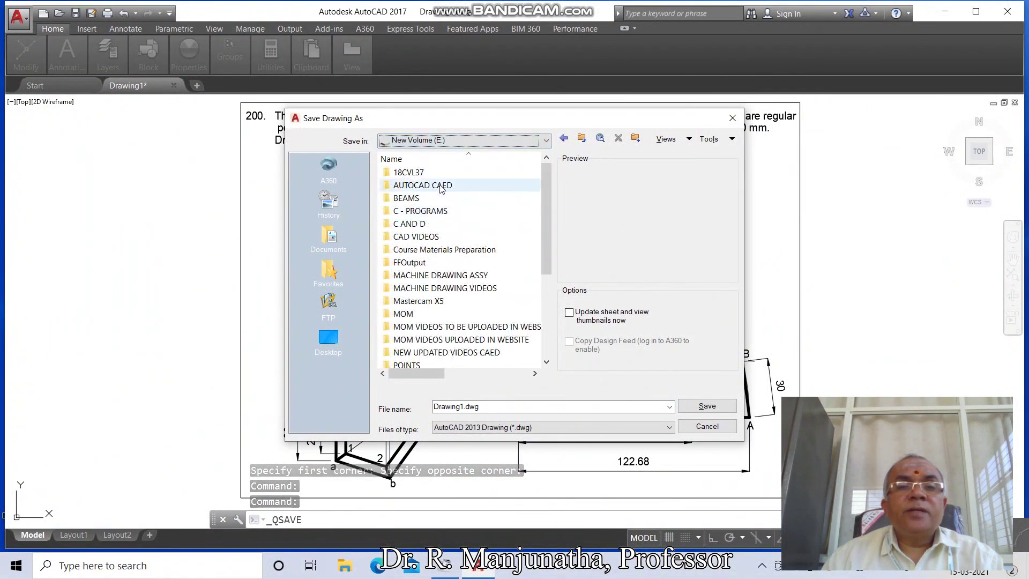
double_click(440, 186)
double_click(437, 173)
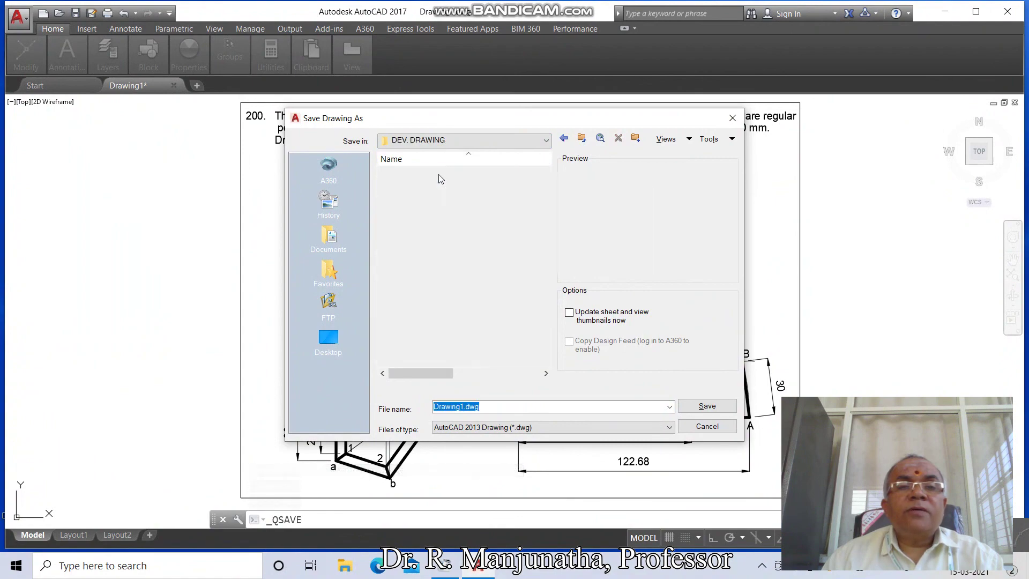
left_click(456, 409)
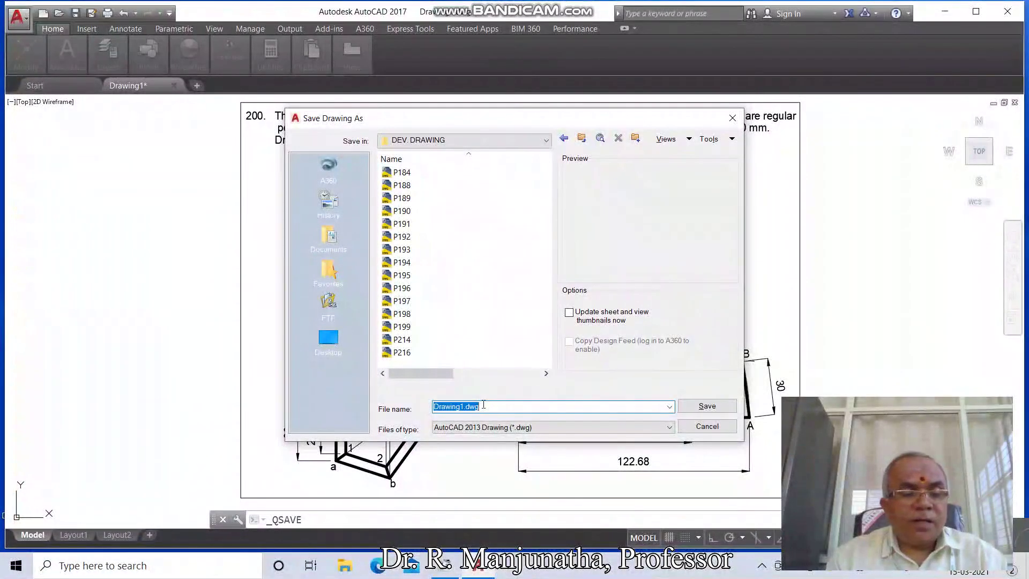
type("P200")
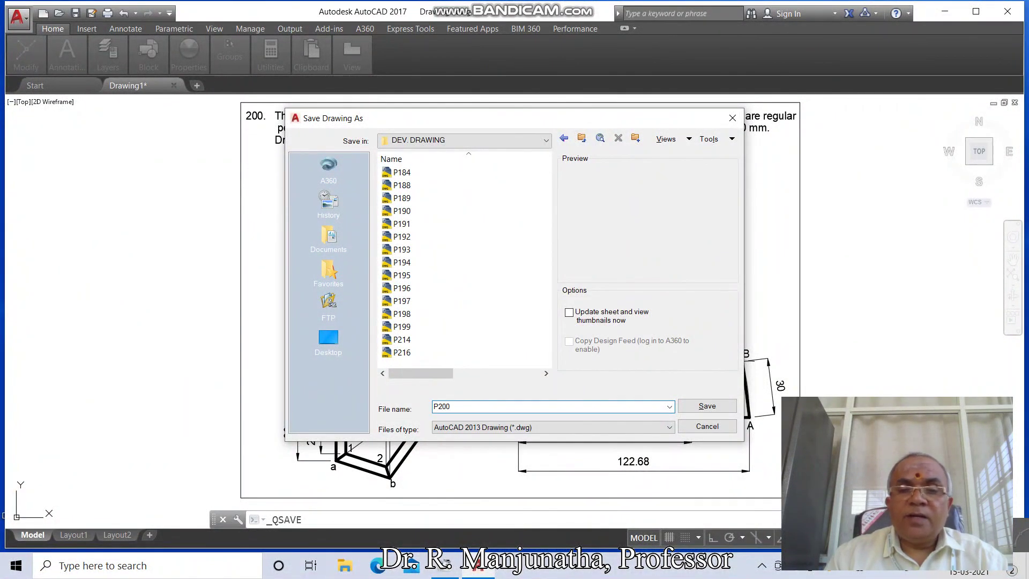
key("Return")
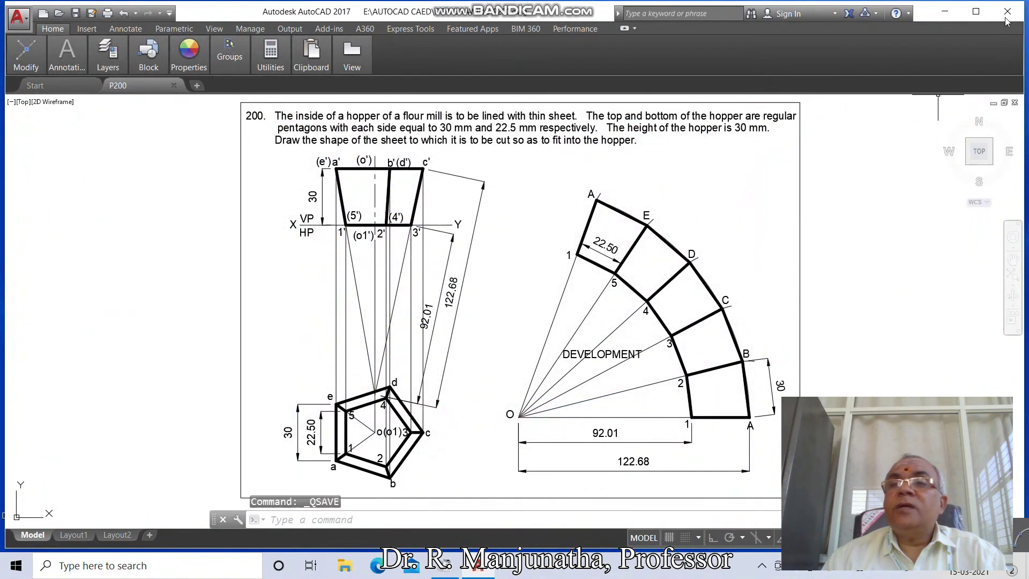